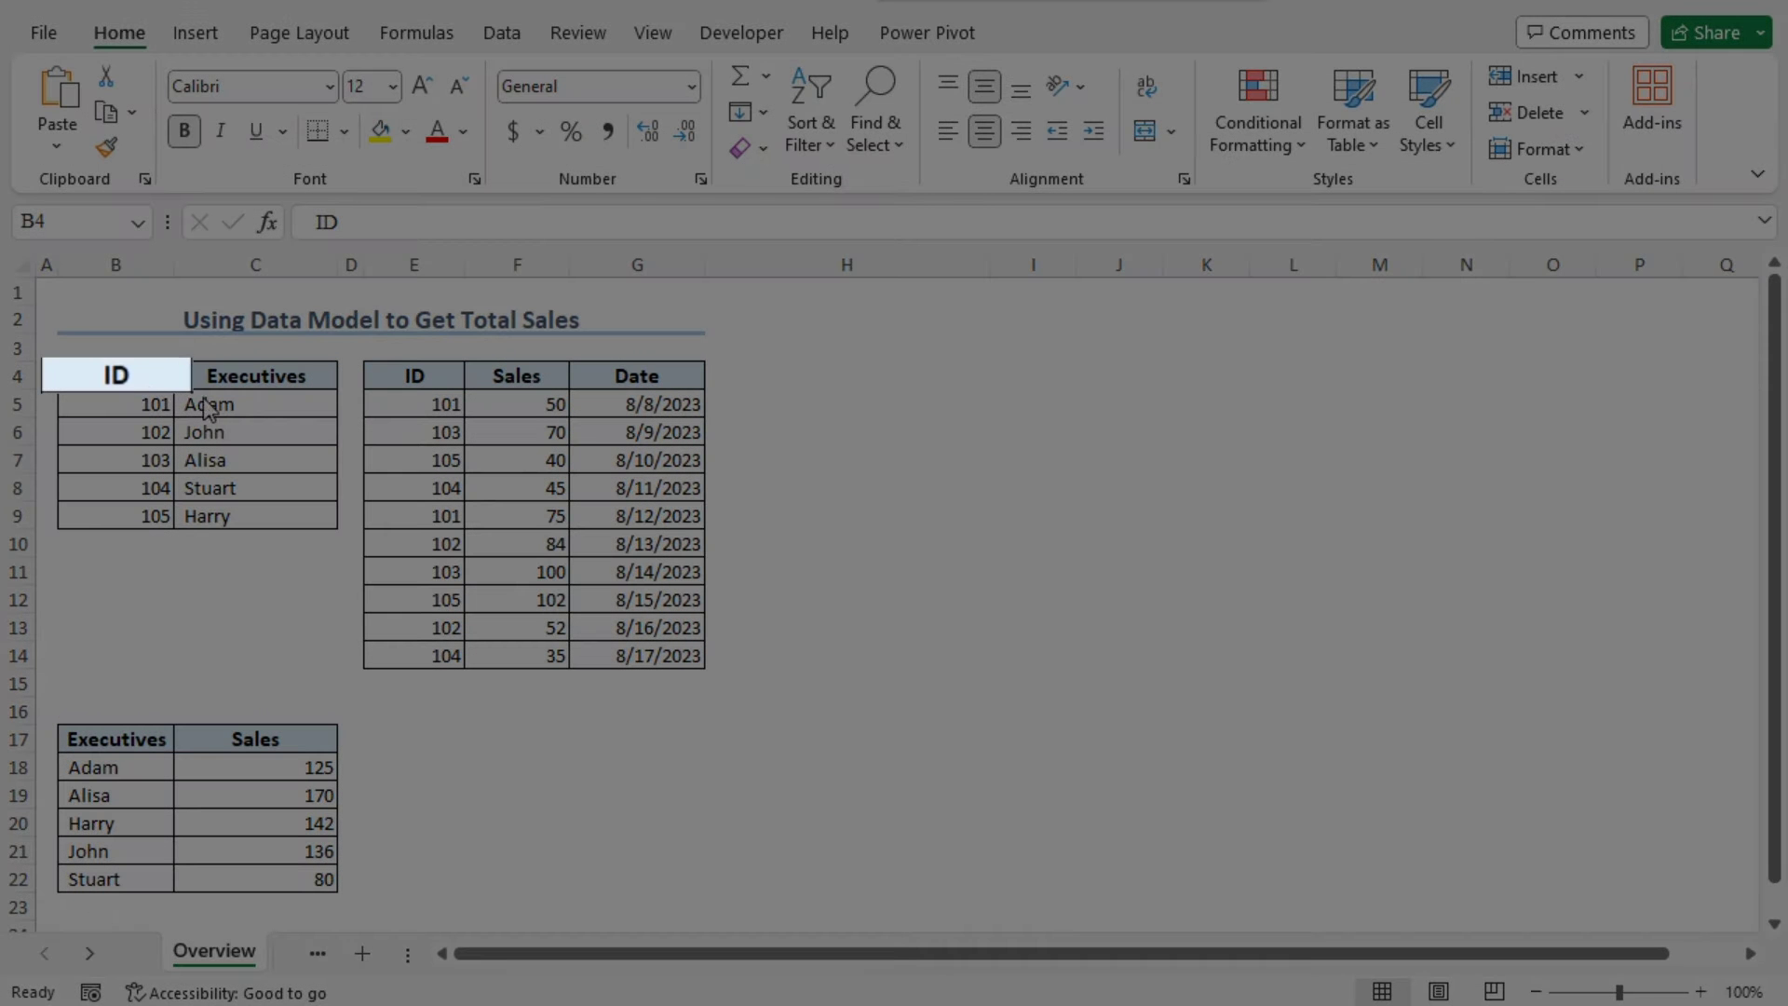
# Examine the headers of the executives table and the sales table on the Overview sheet, including their shared ID column.
pyautogui.click(276, 382)
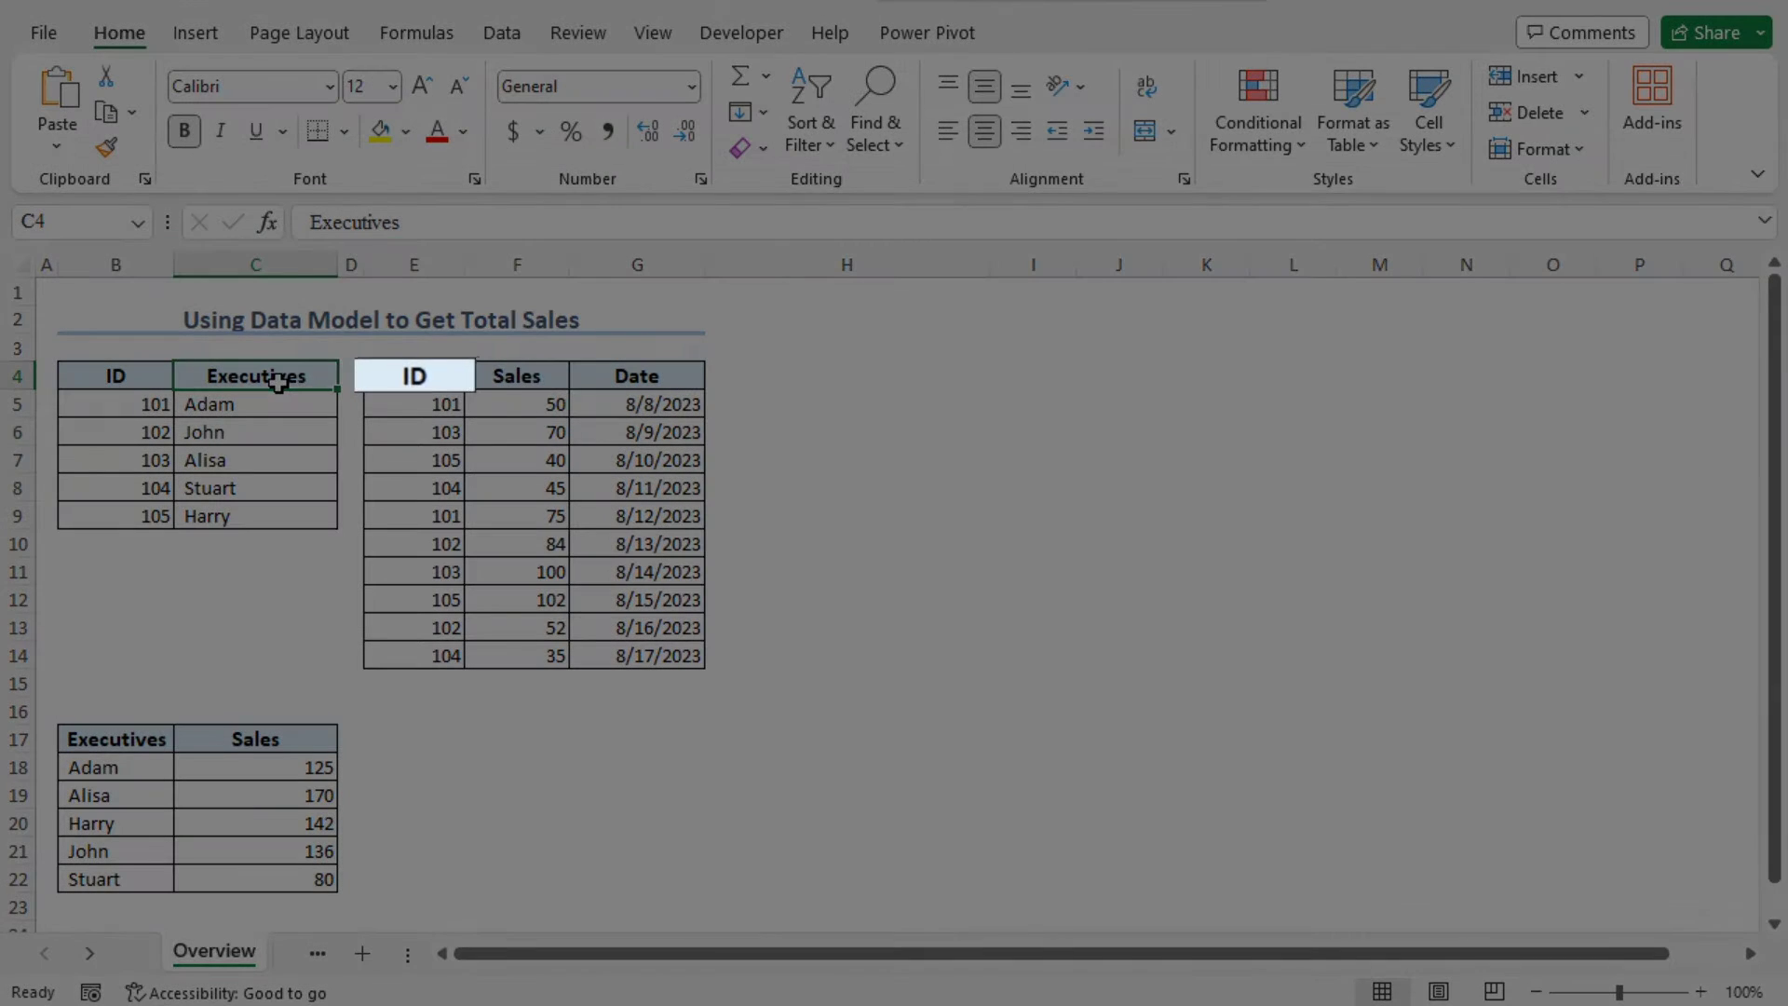
pyautogui.click(375, 370)
pyautogui.click(515, 370)
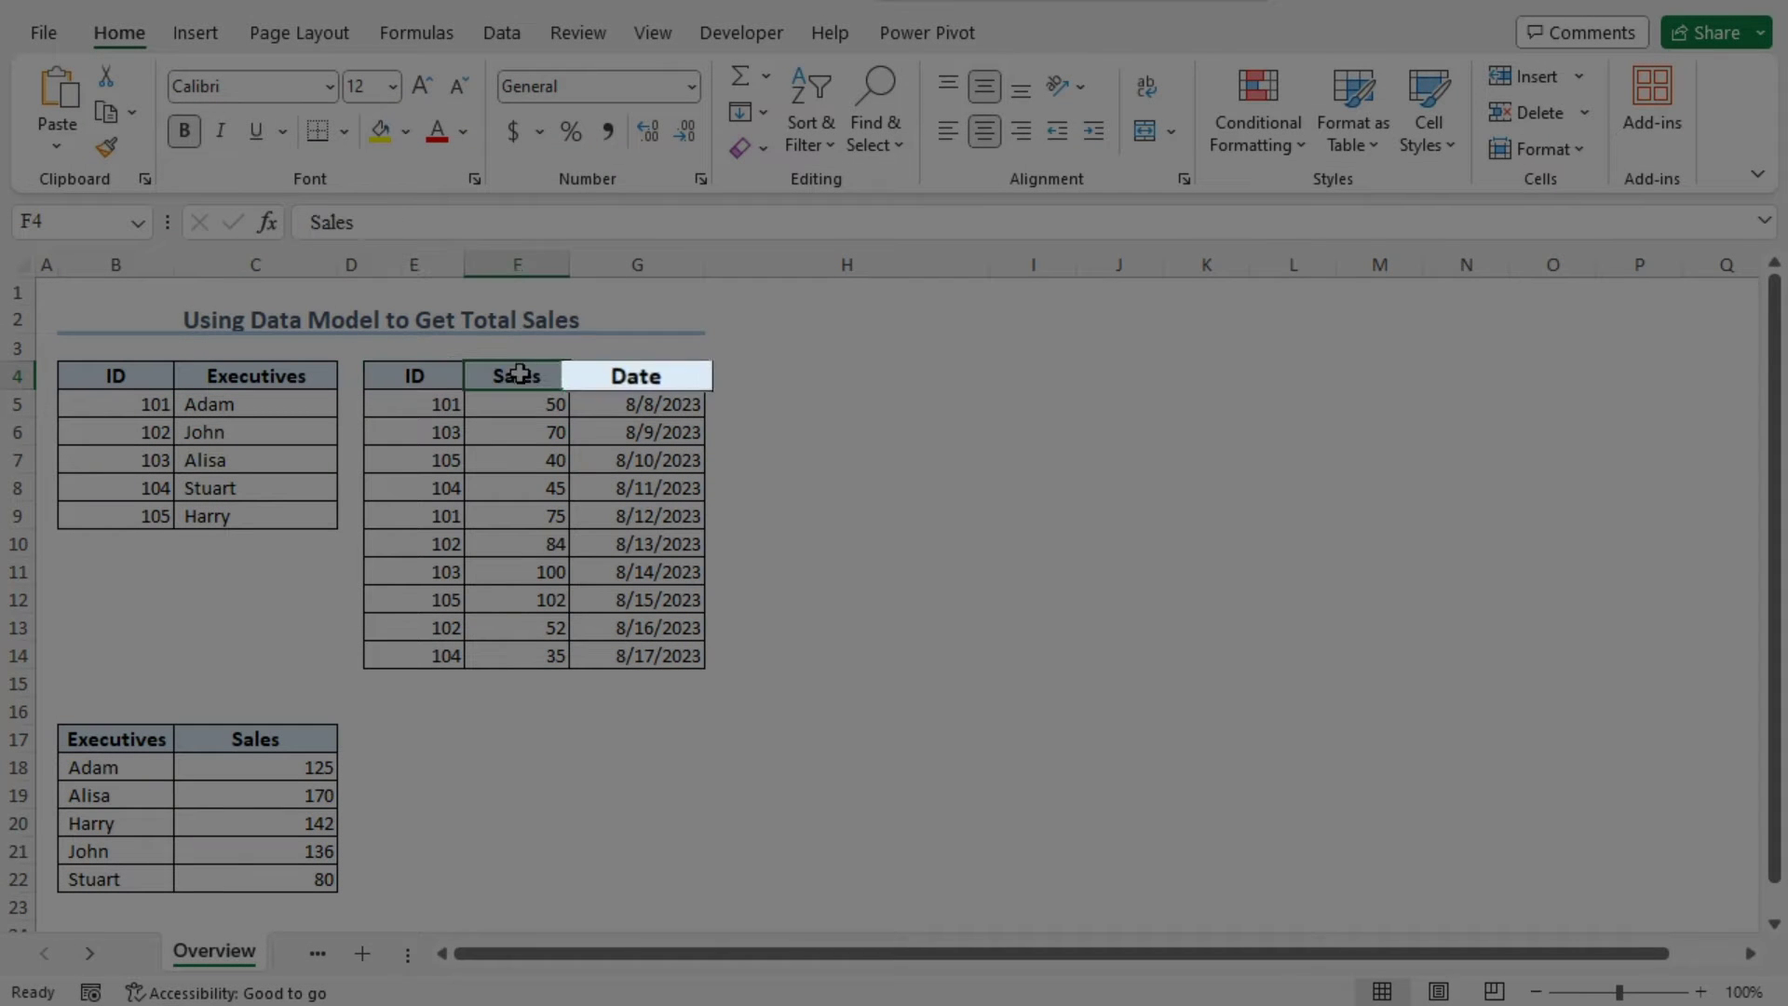
pyautogui.click(604, 368)
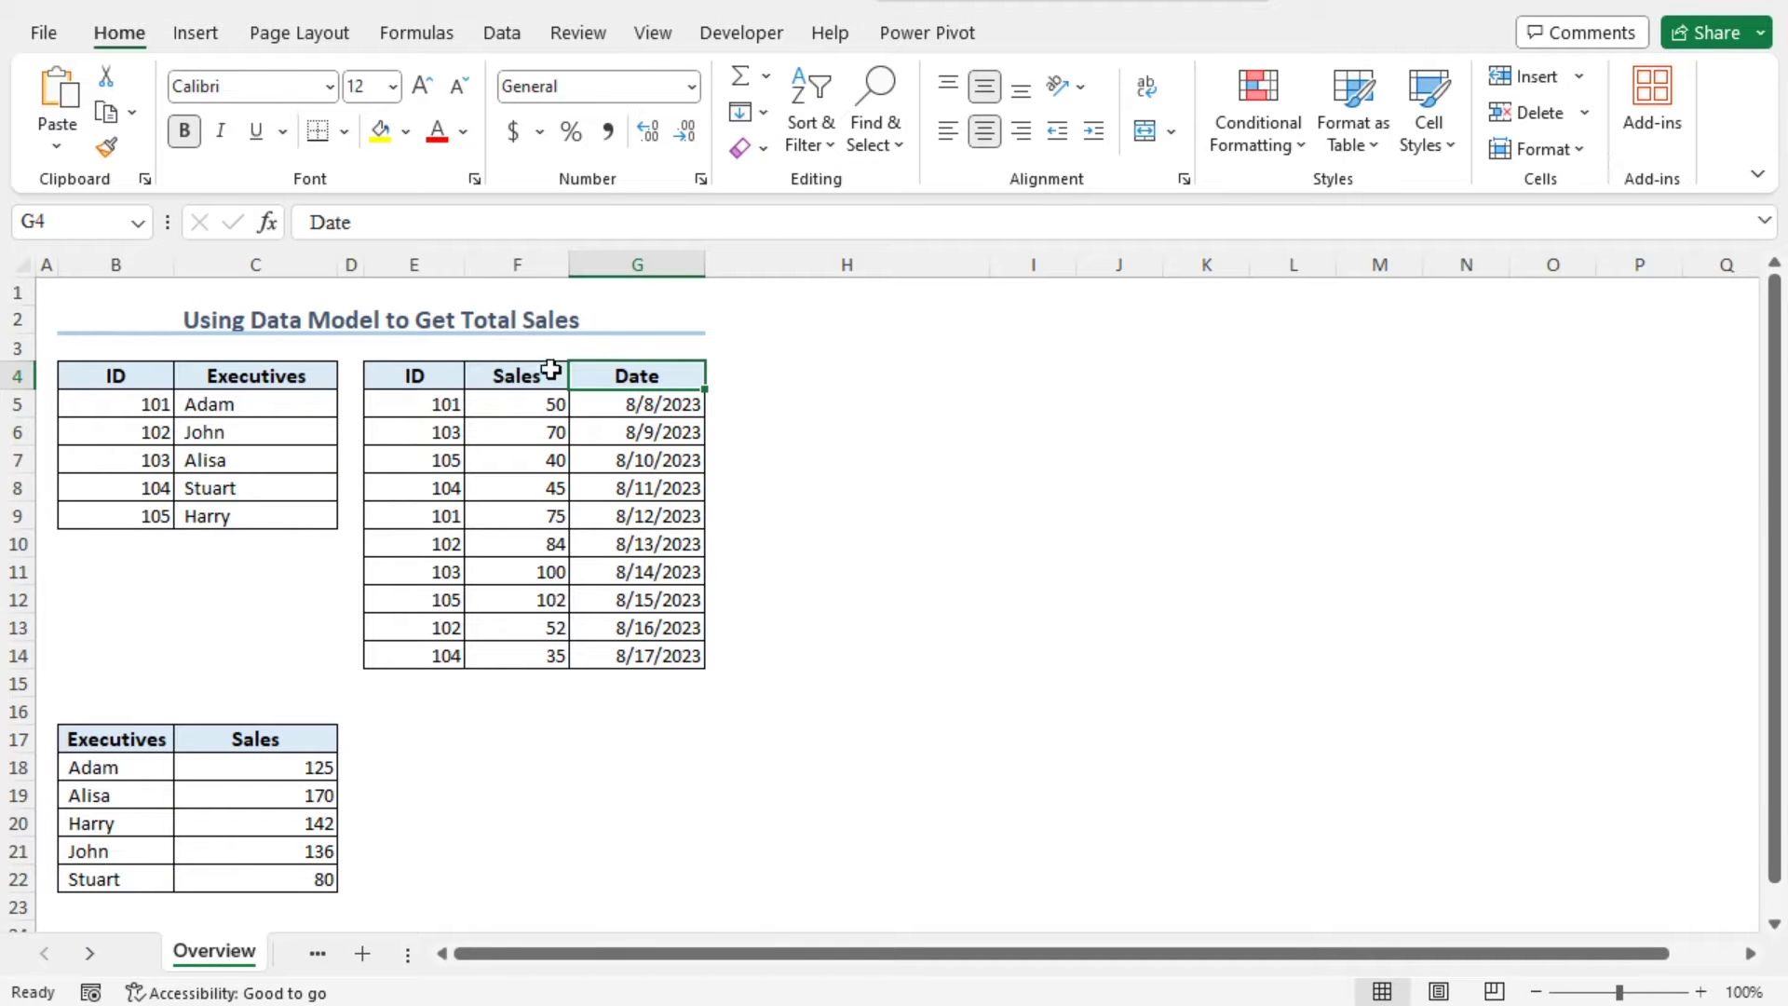
pyautogui.click(436, 375)
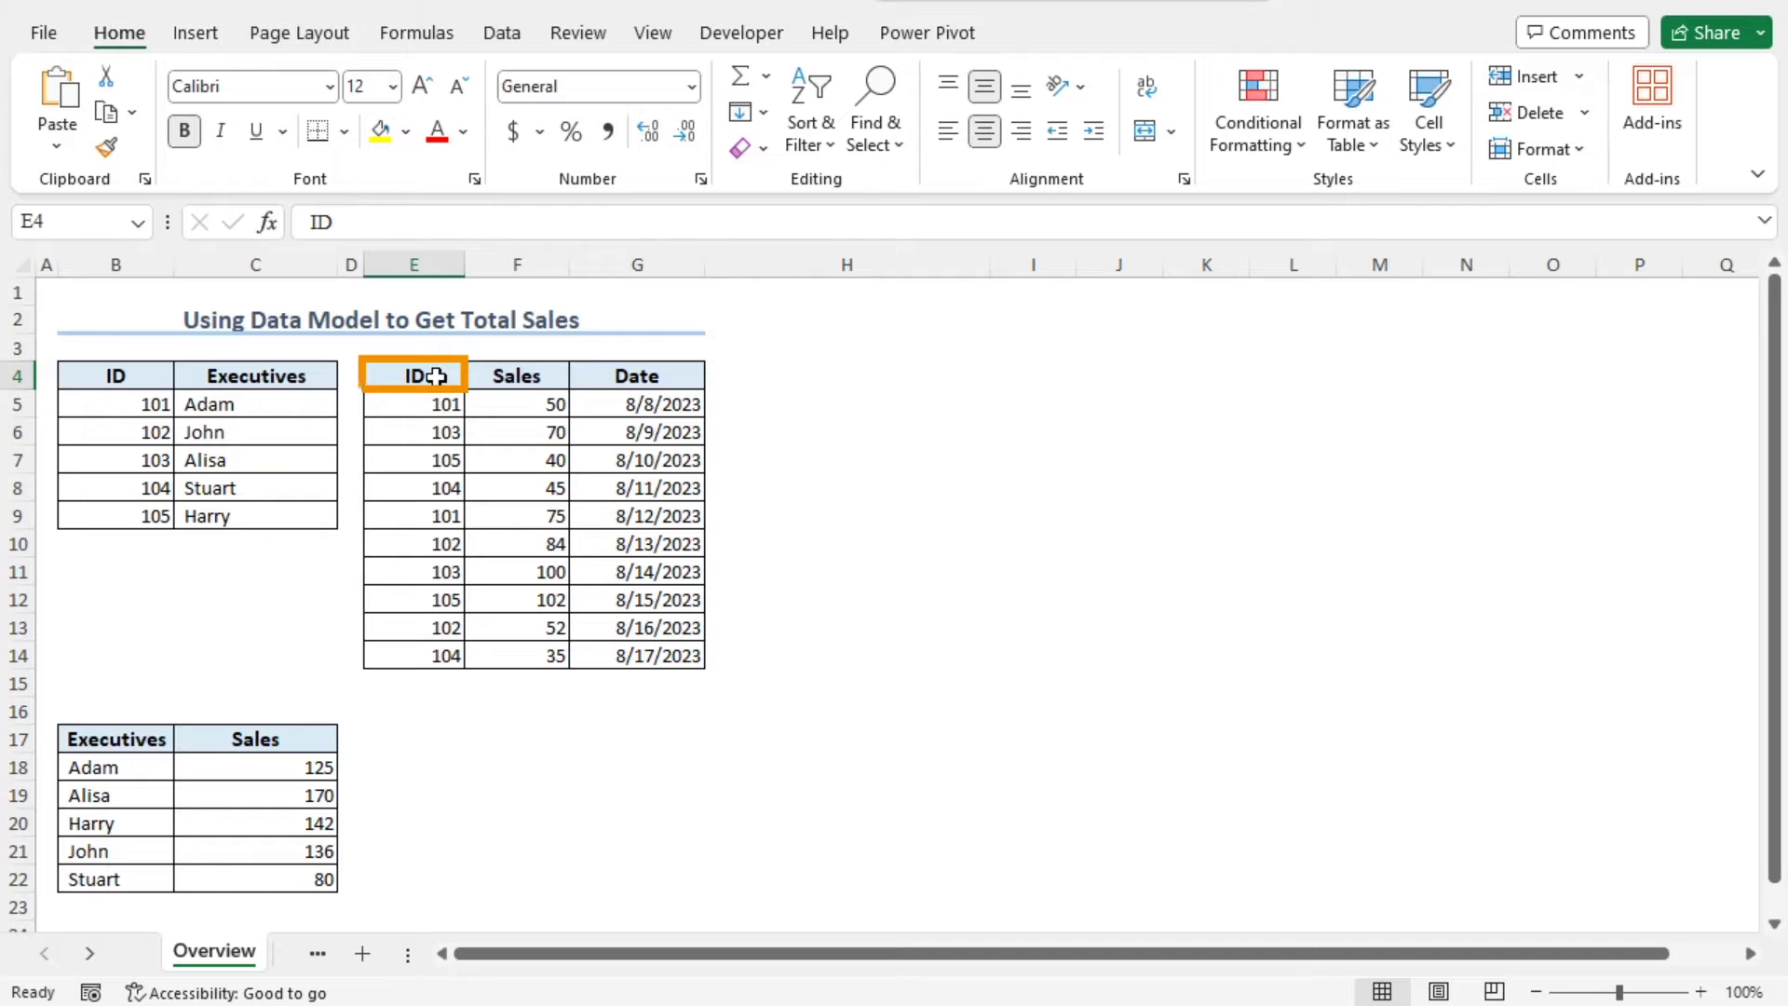
pyautogui.click(177, 379)
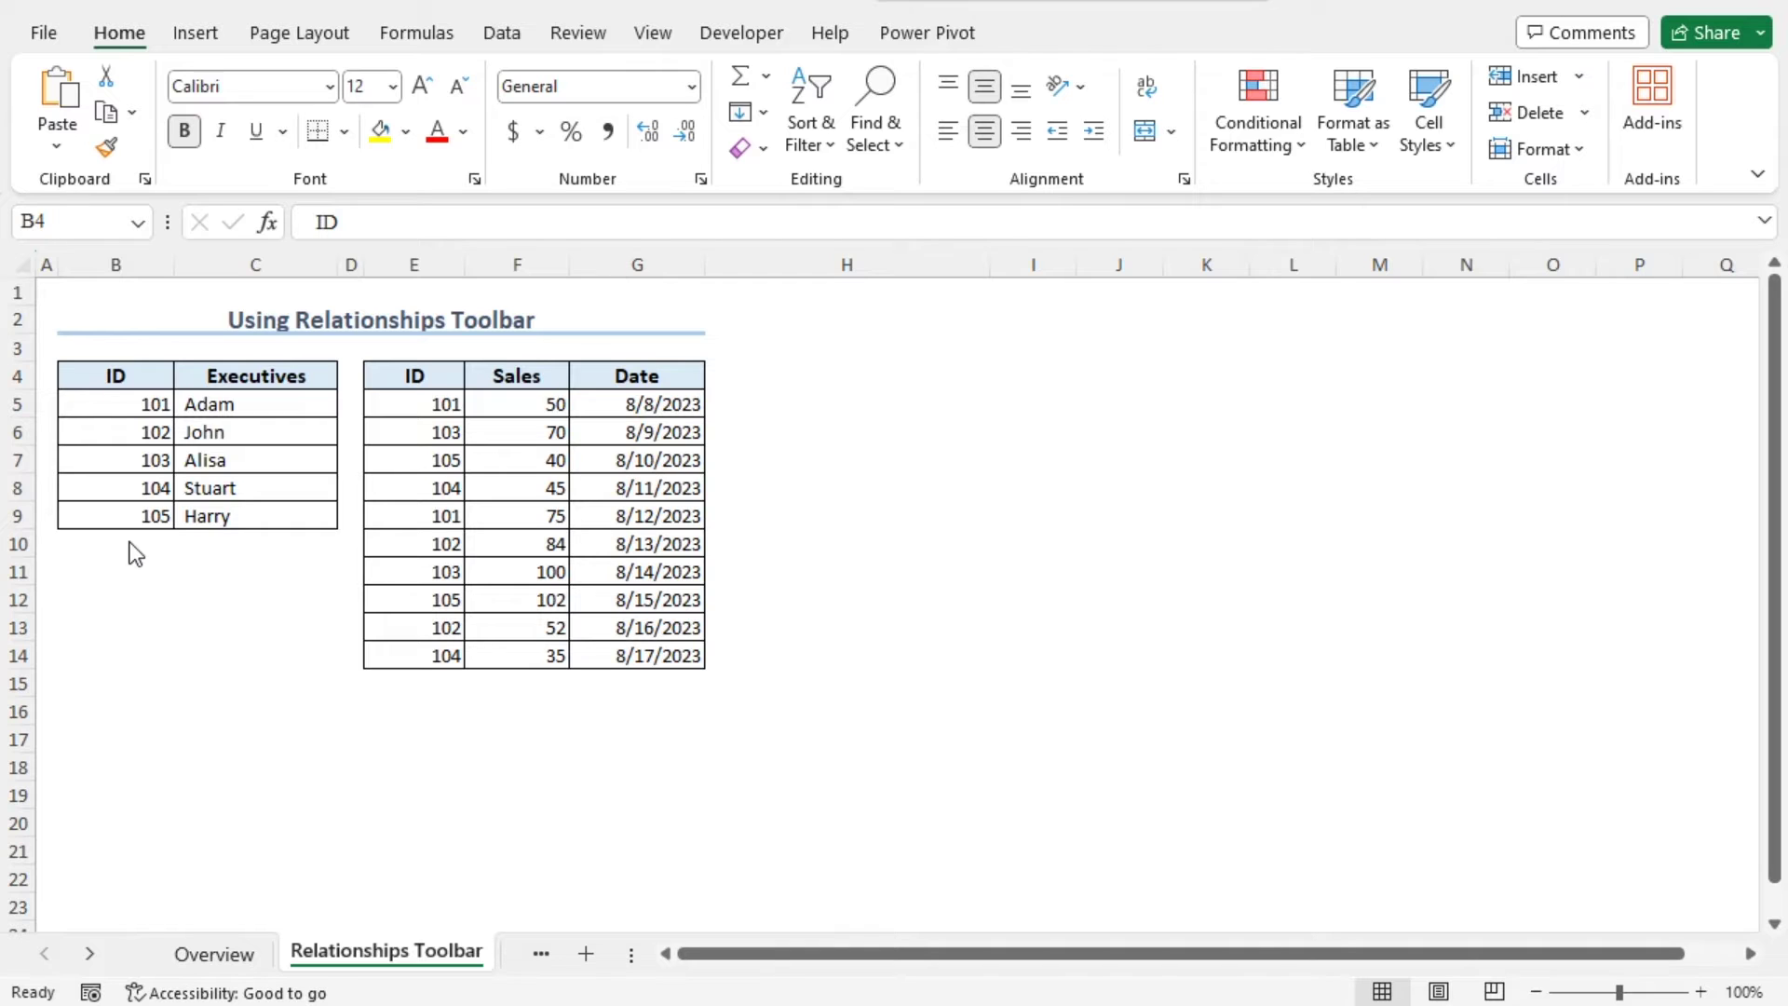
# Convert the ID and Executives range B4:C9 on the Relationships Toolbar sheet into a table with headers.
pyautogui.click(118, 377)
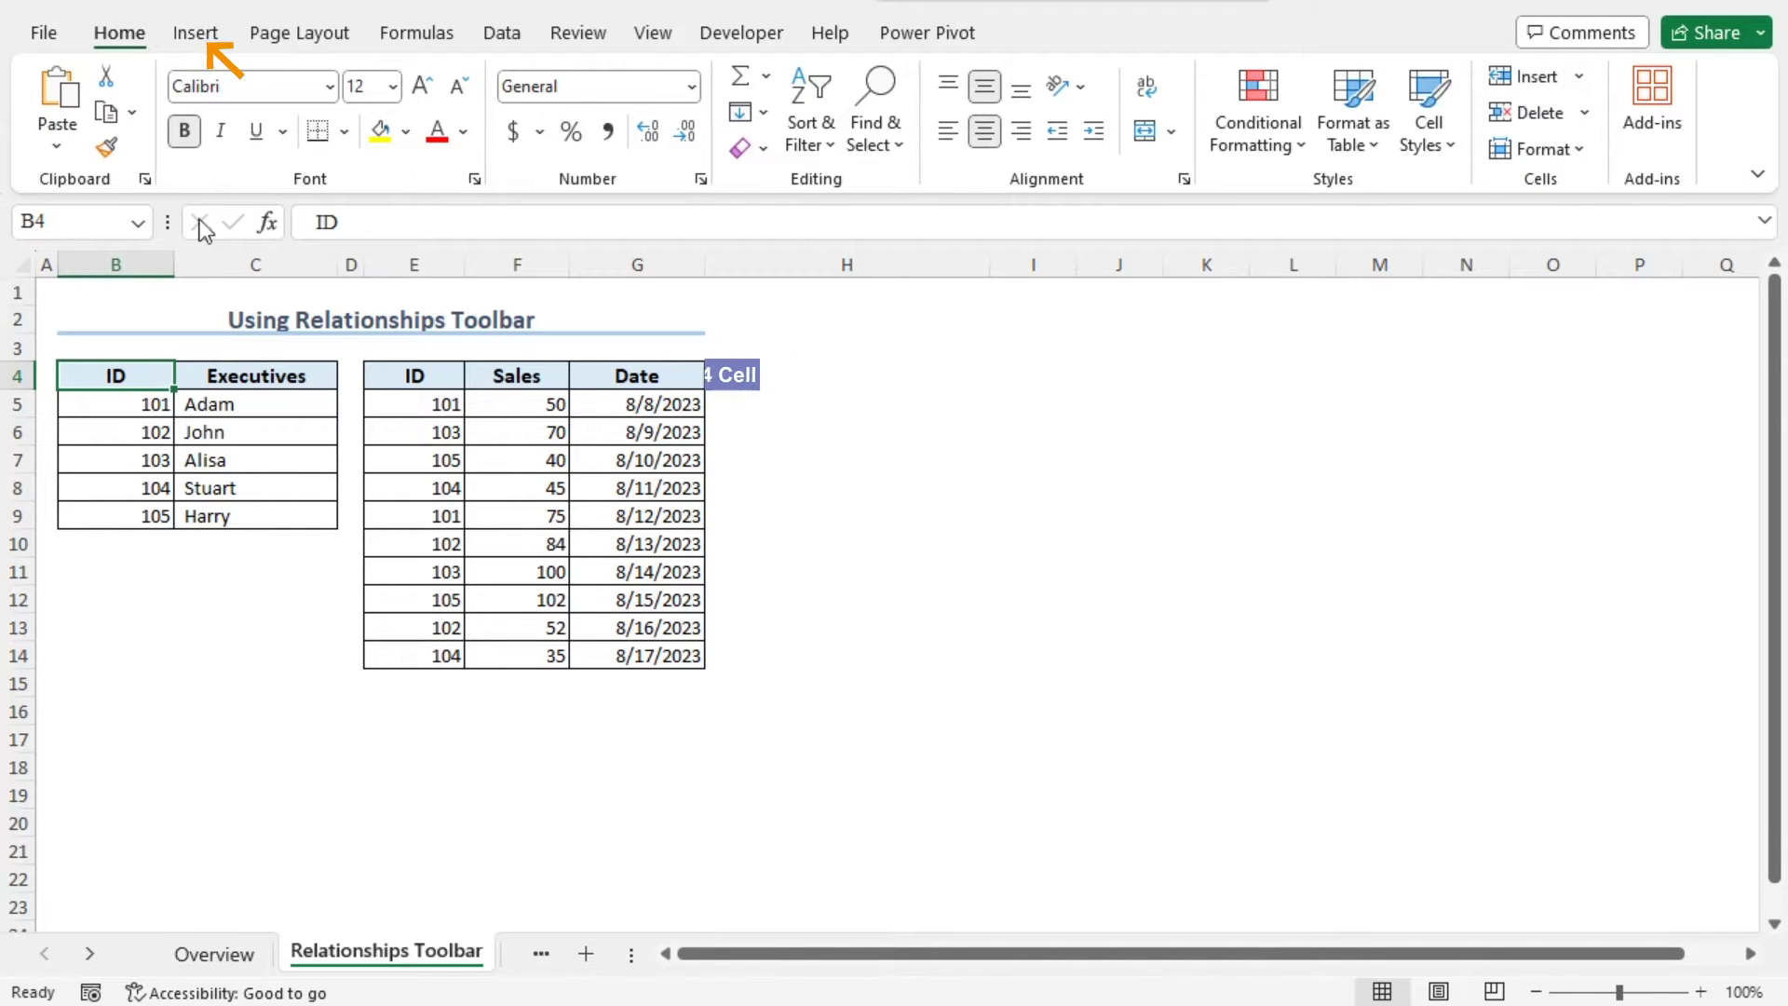
pyautogui.click(194, 32)
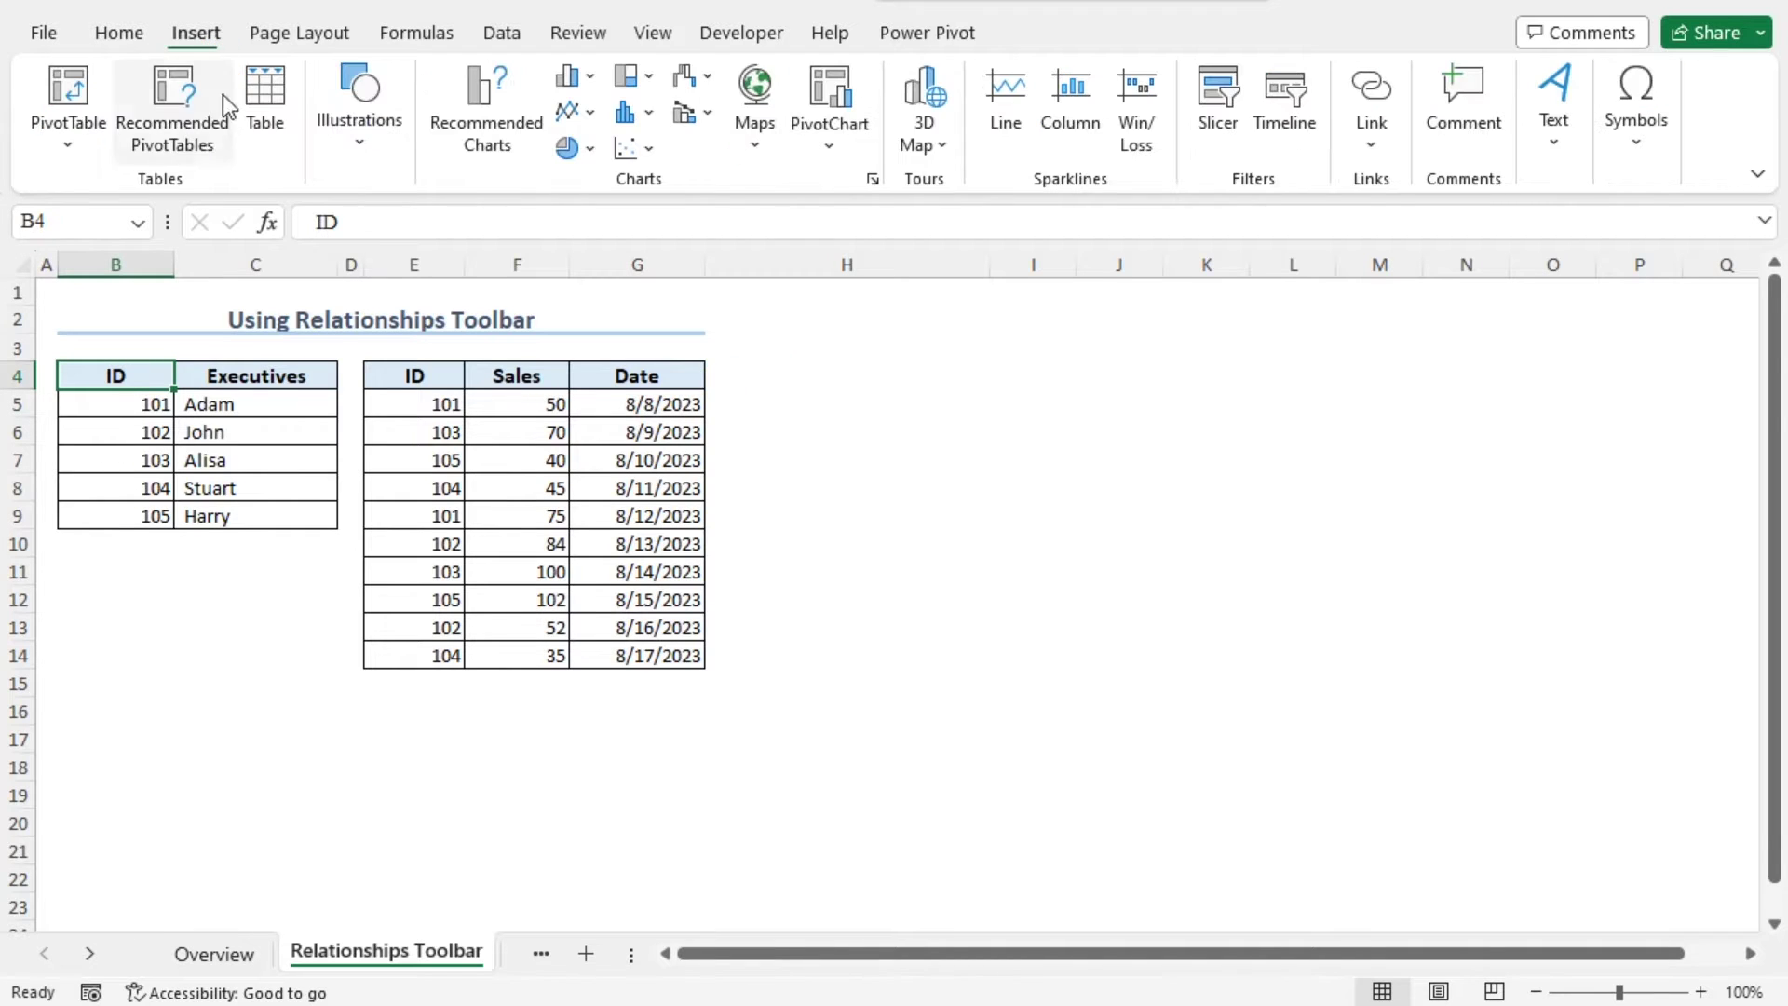
pyautogui.click(279, 123)
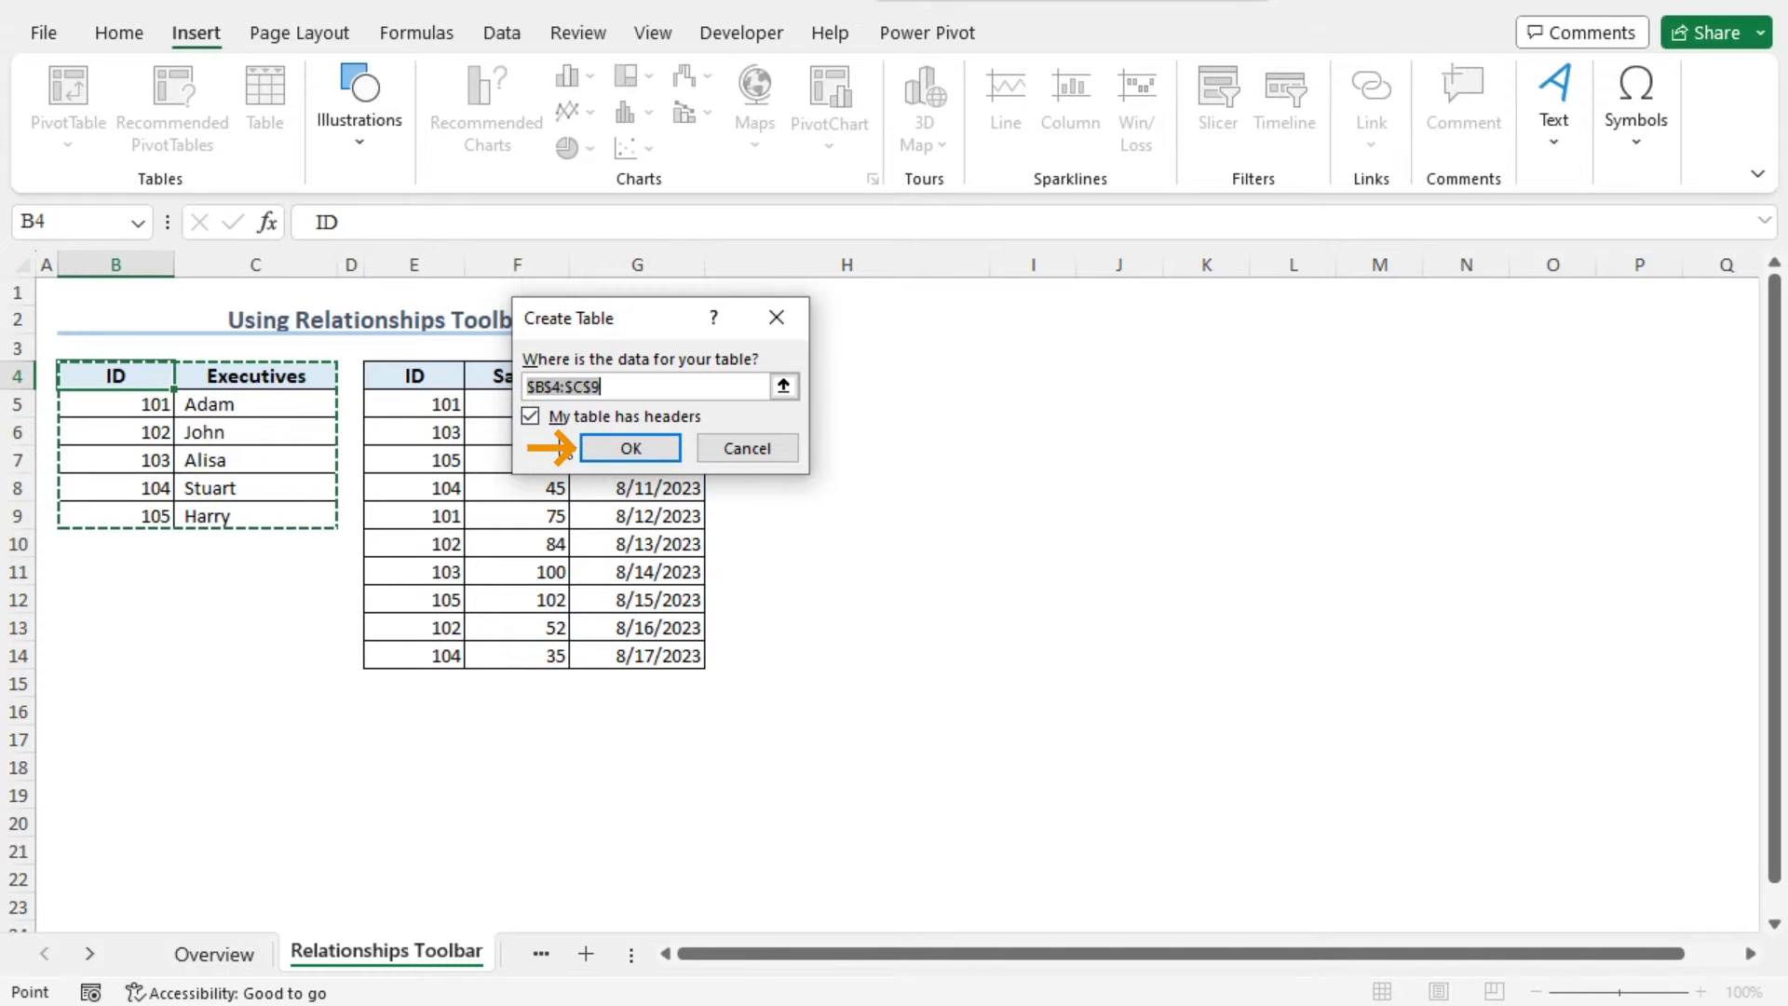
pyautogui.click(630, 448)
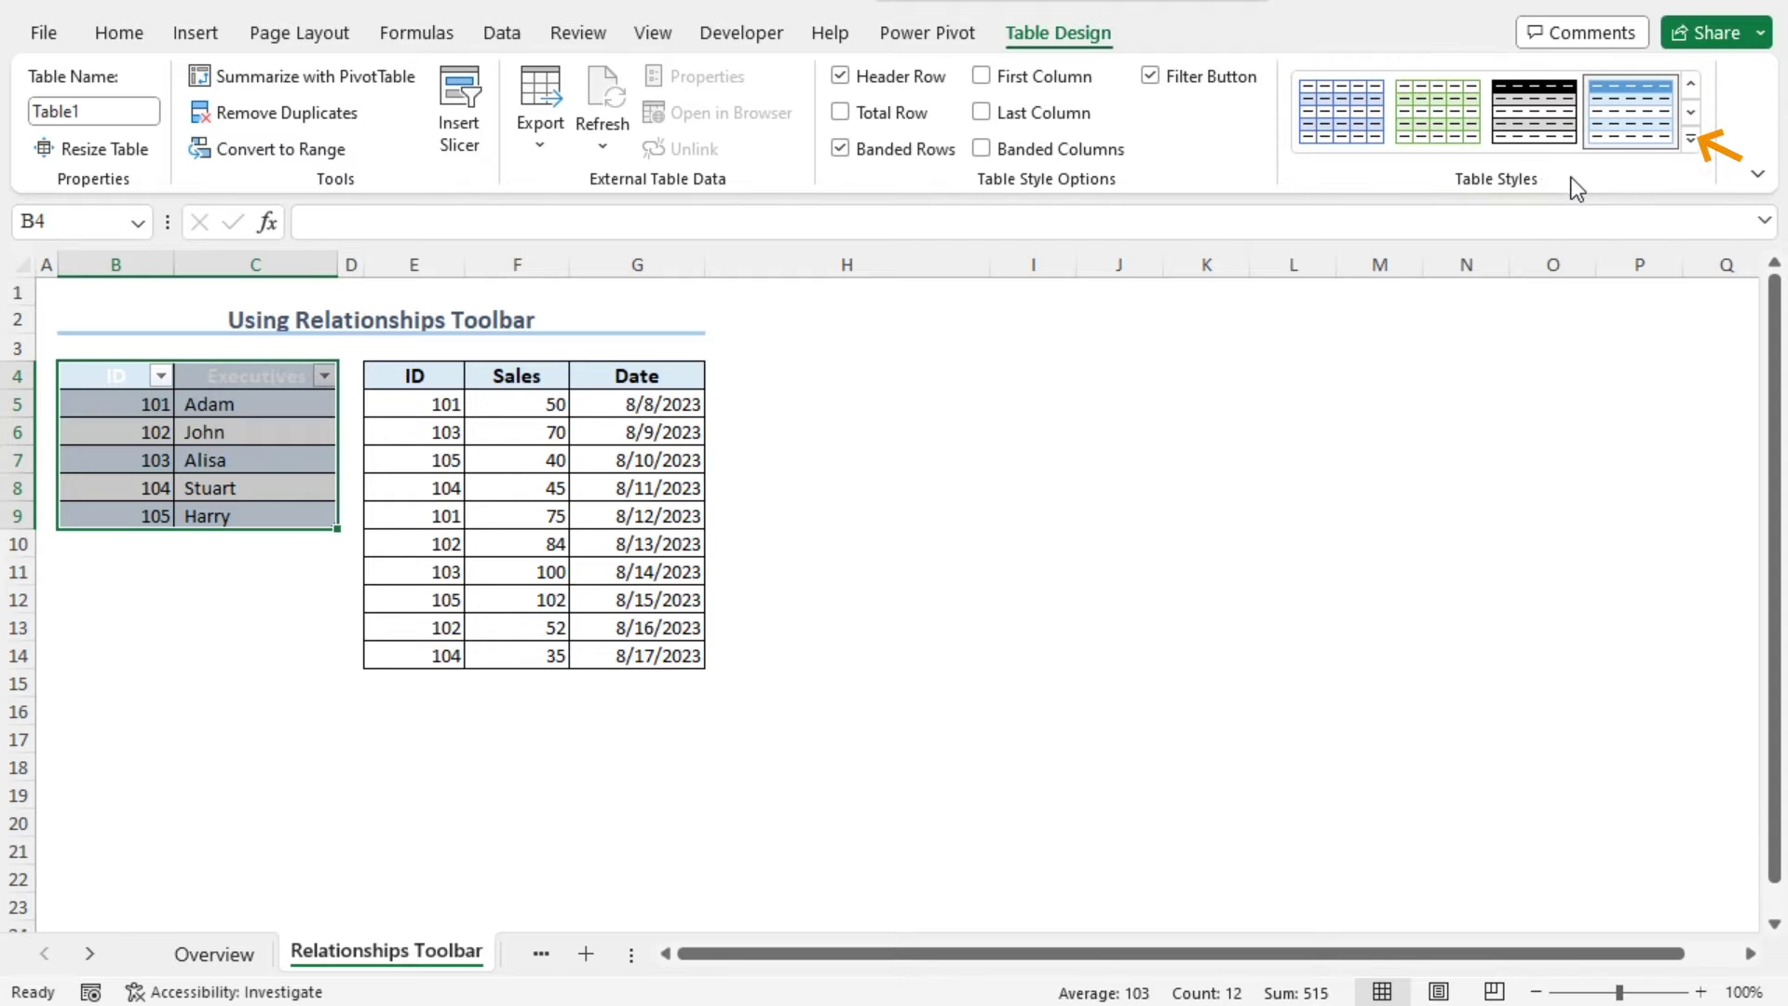
# Apply the plain unshaded Light style to the executives table and name the table Executives.
pyautogui.click(1691, 137)
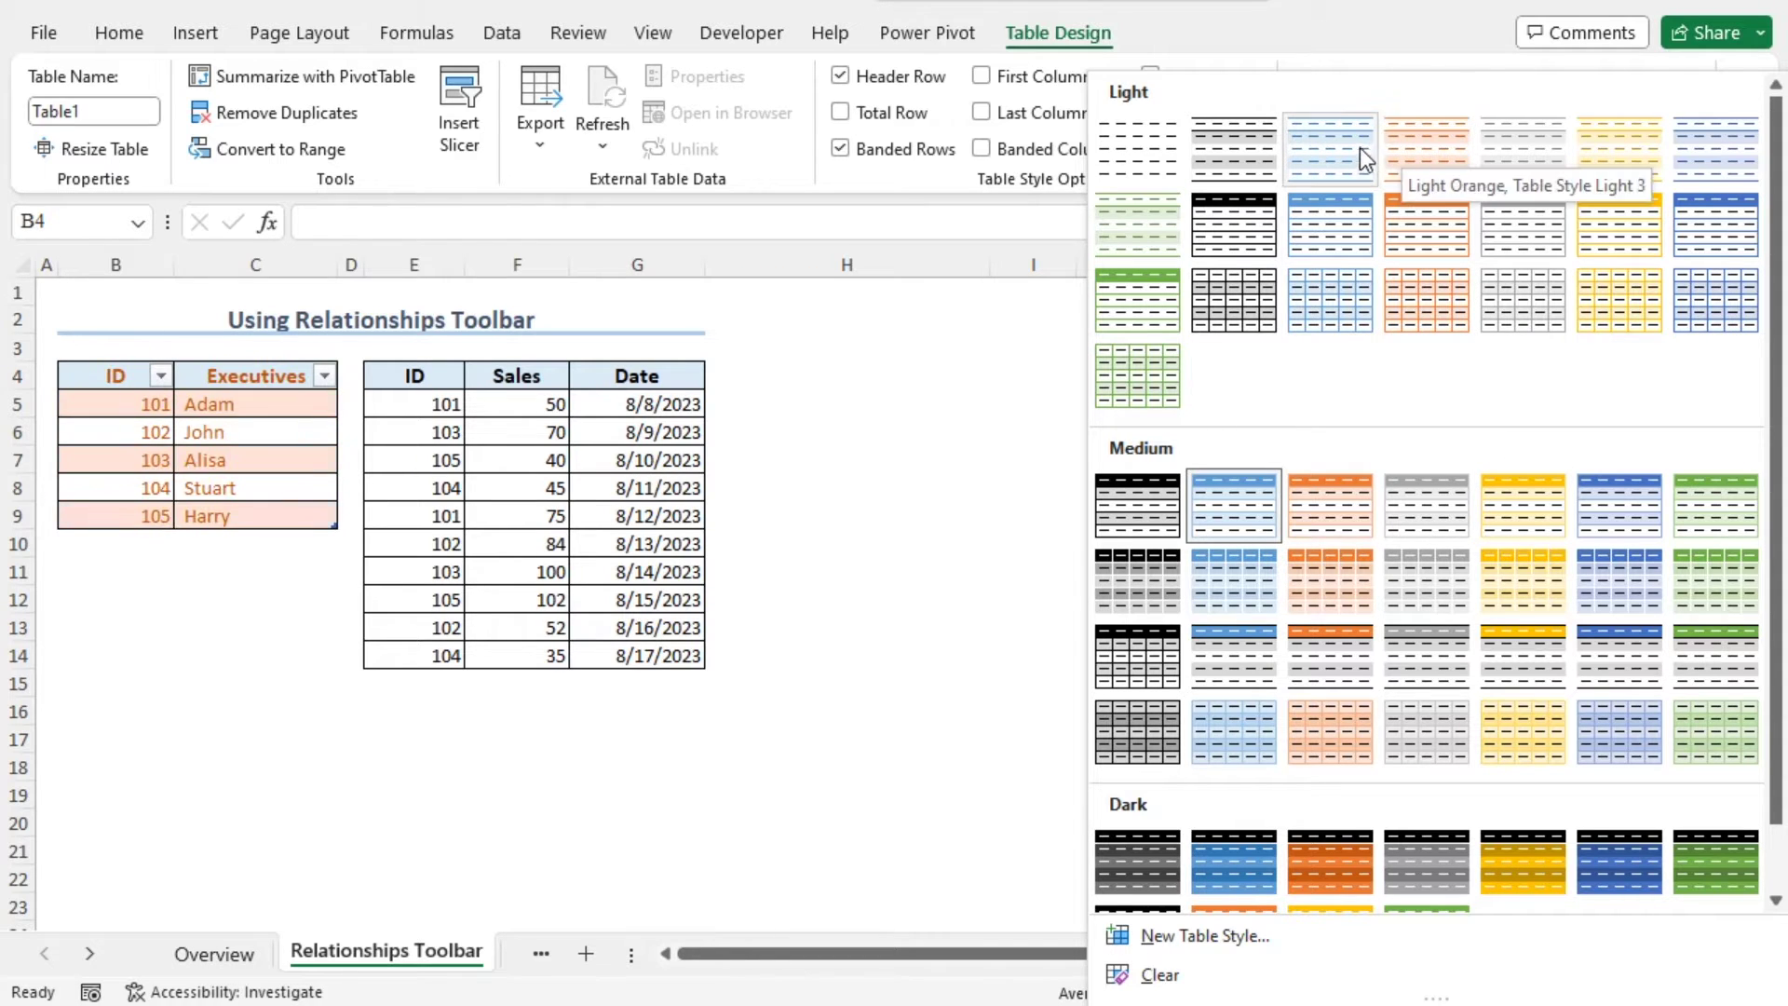
pyautogui.click(1152, 156)
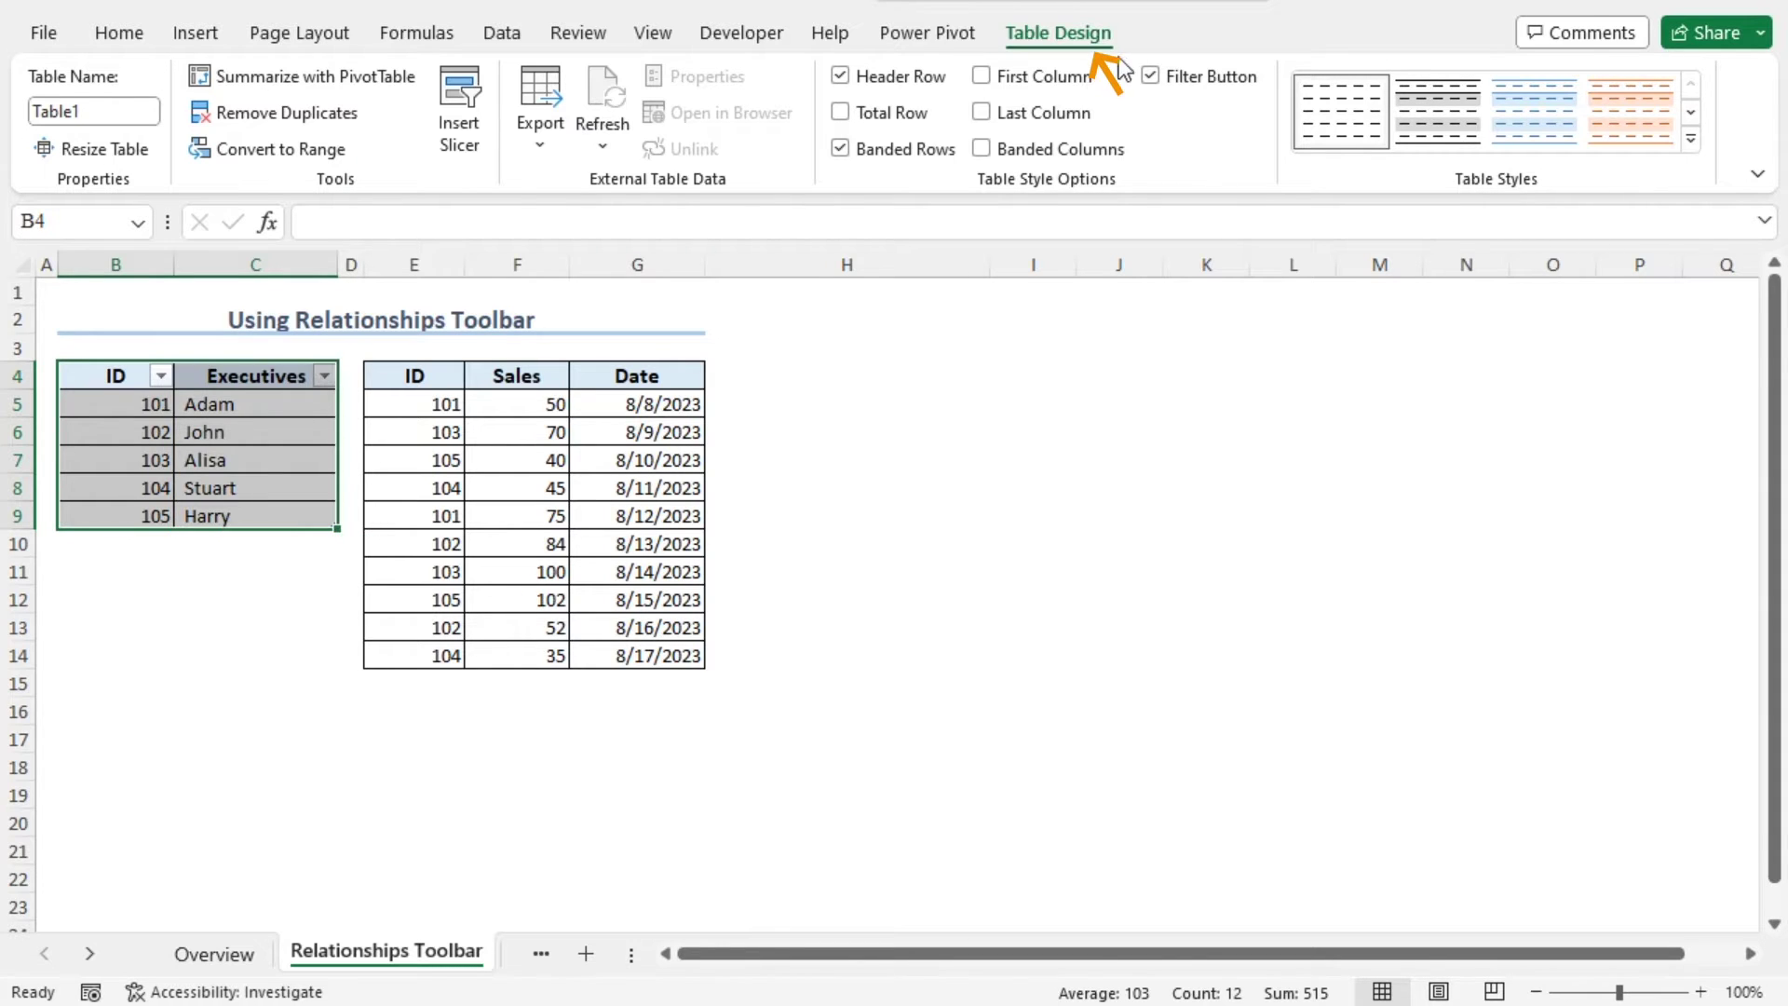
pyautogui.click(92, 105)
pyautogui.write('Exe')
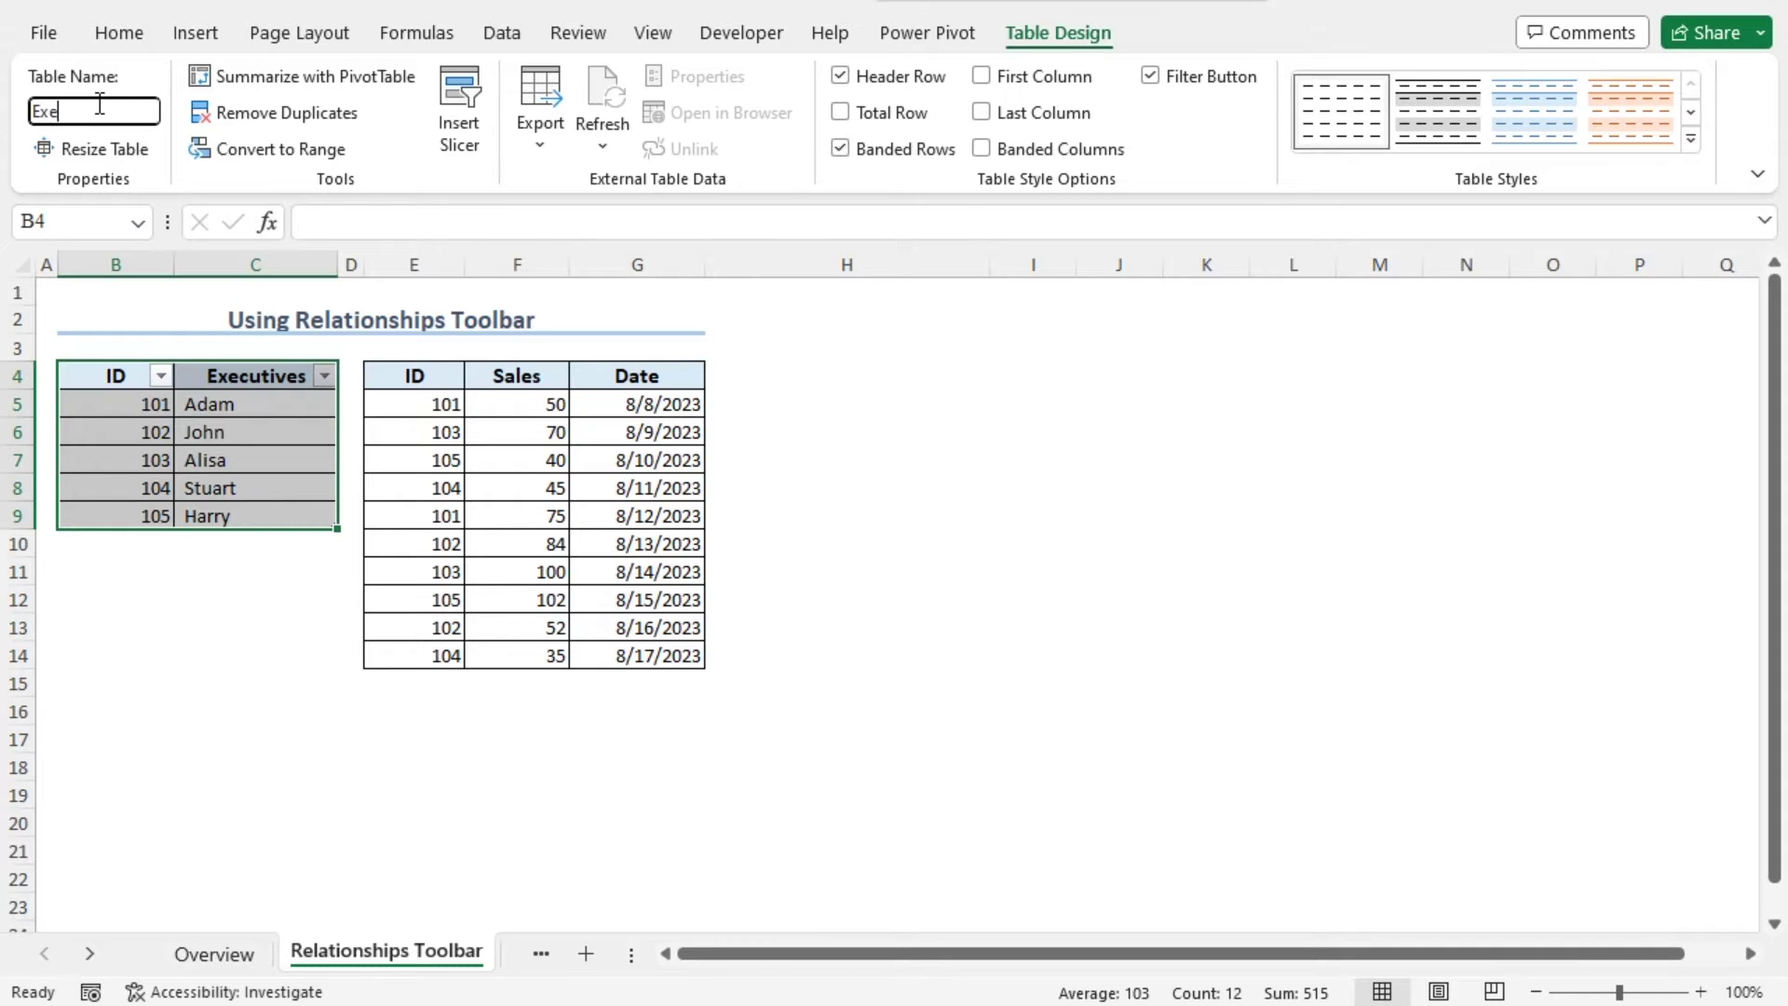
pyautogui.write('cutives')
pyautogui.press('Return')
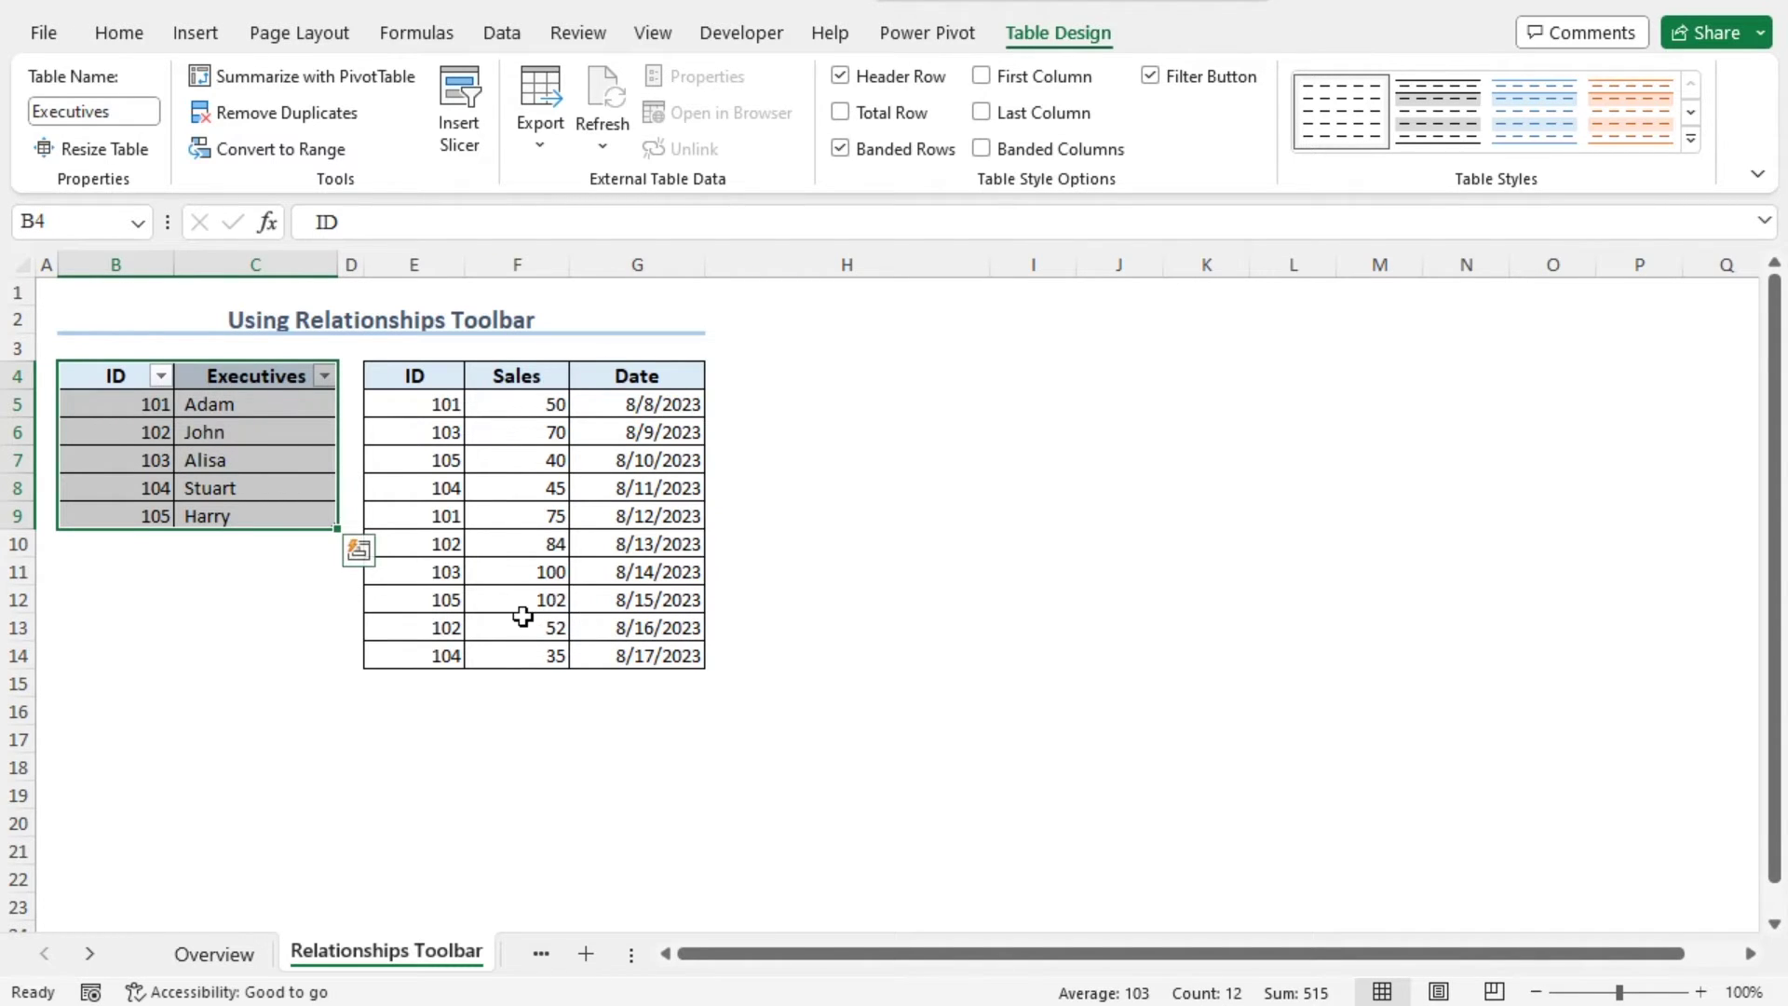
# Convert the ID, Sales and Date range E4:G14 into a table with headers.
pyautogui.click(439, 379)
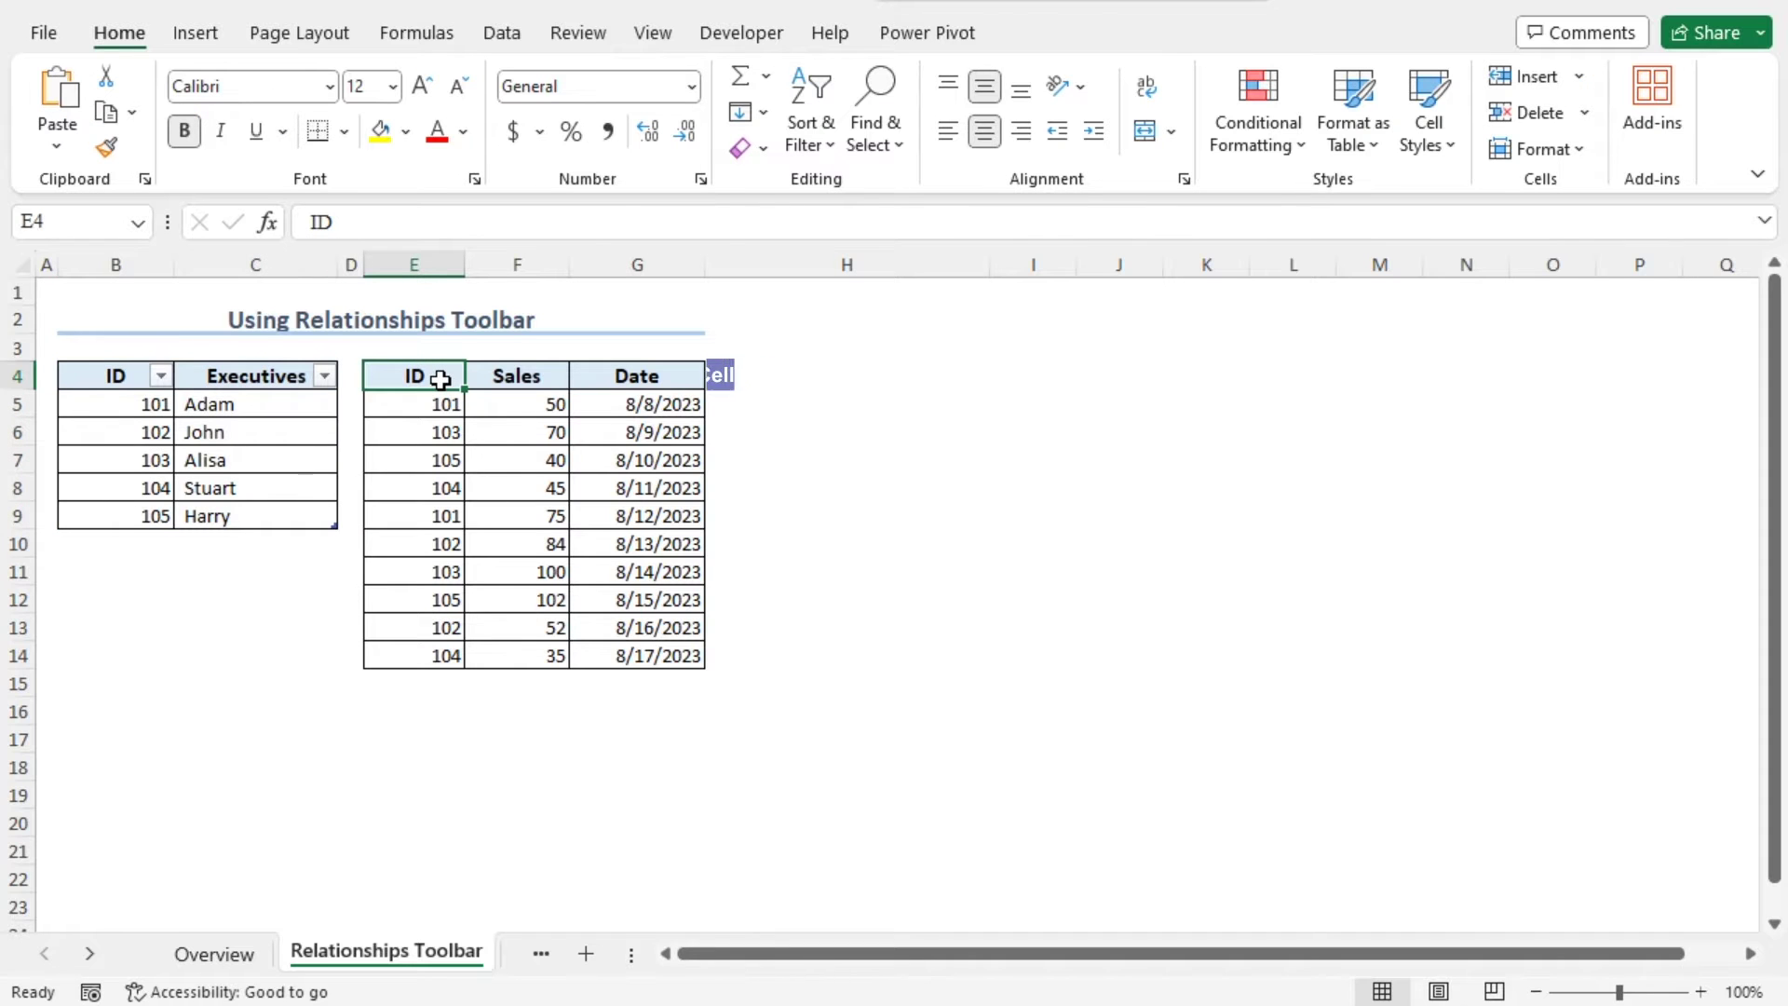
pyautogui.hotkey('ctrl', 't')
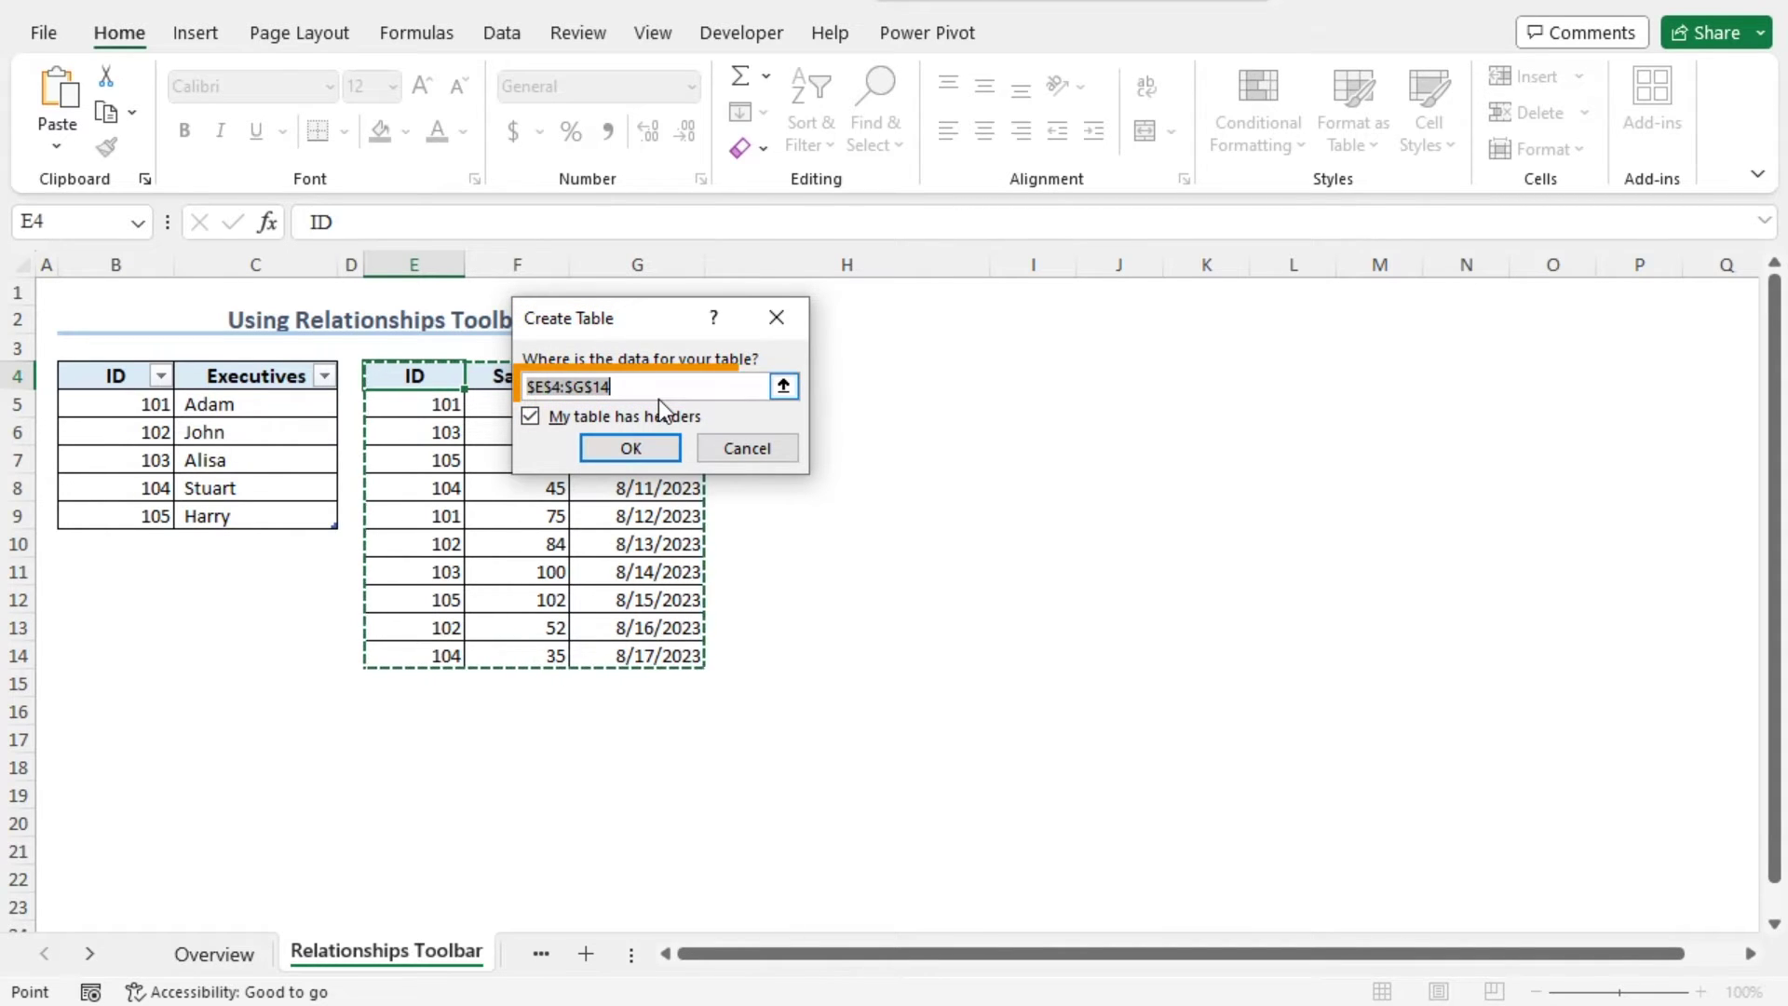
pyautogui.click(633, 445)
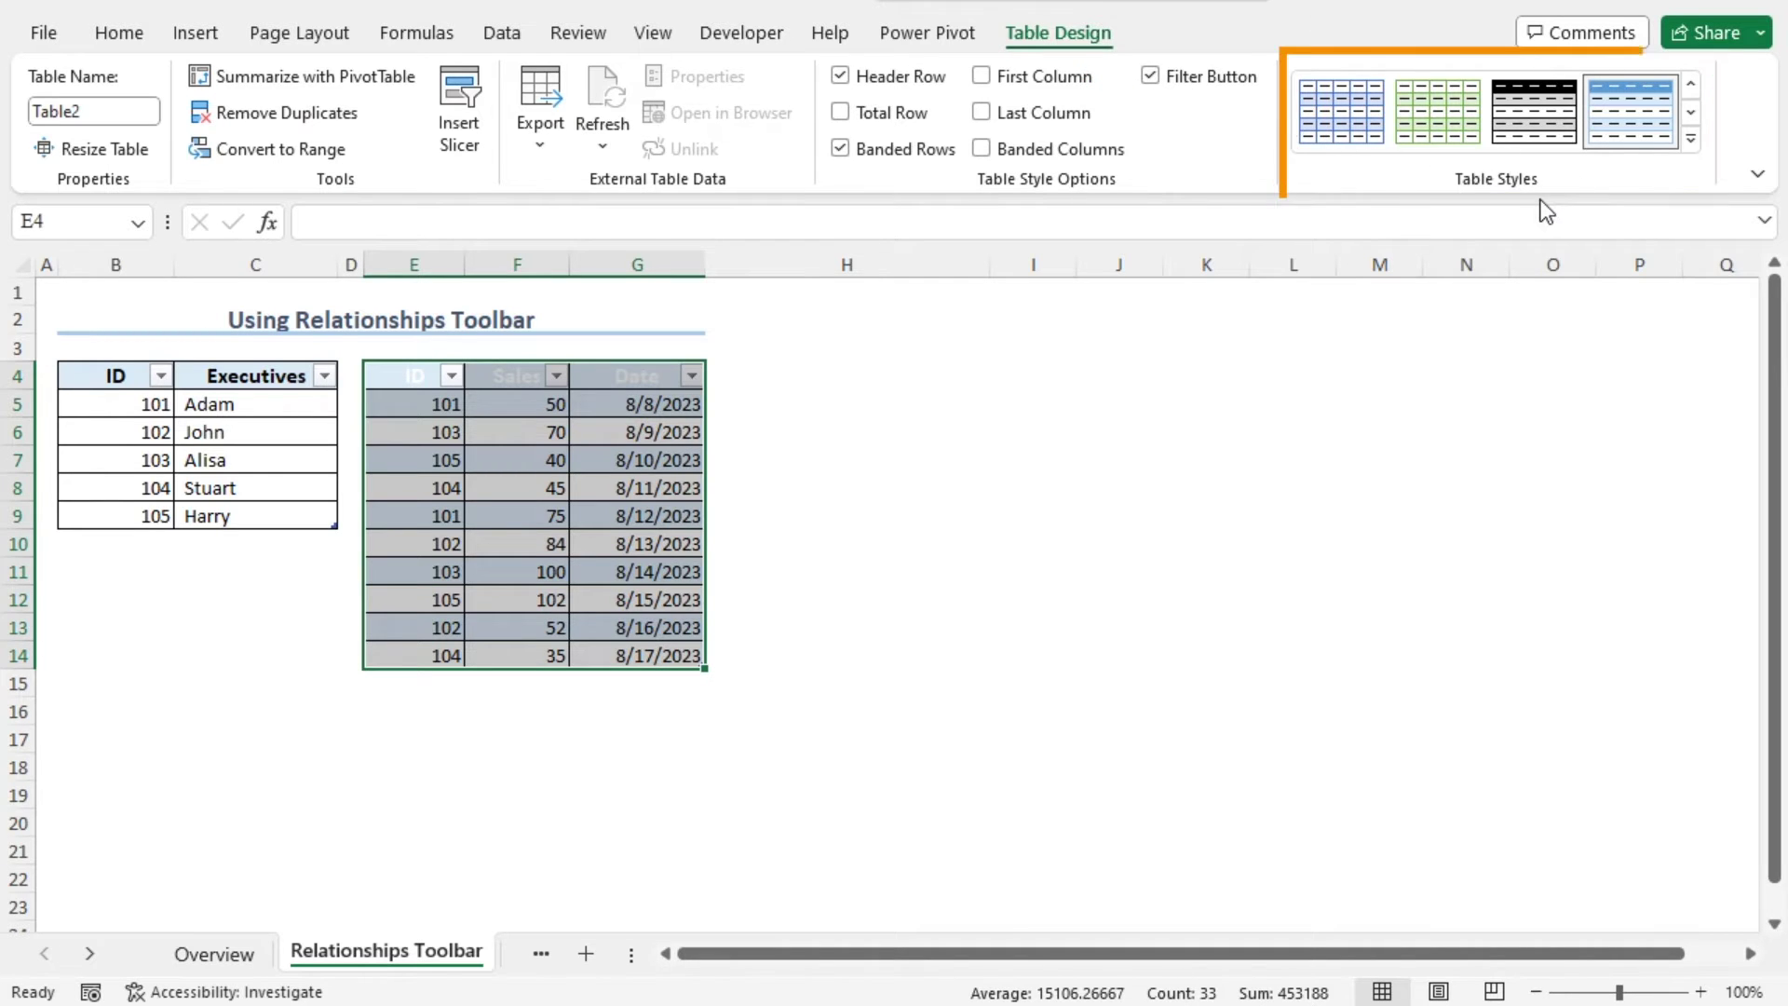
# Apply the plain unshaded Light style to the table in E4:G14 and name the table Sales.
pyautogui.click(1691, 139)
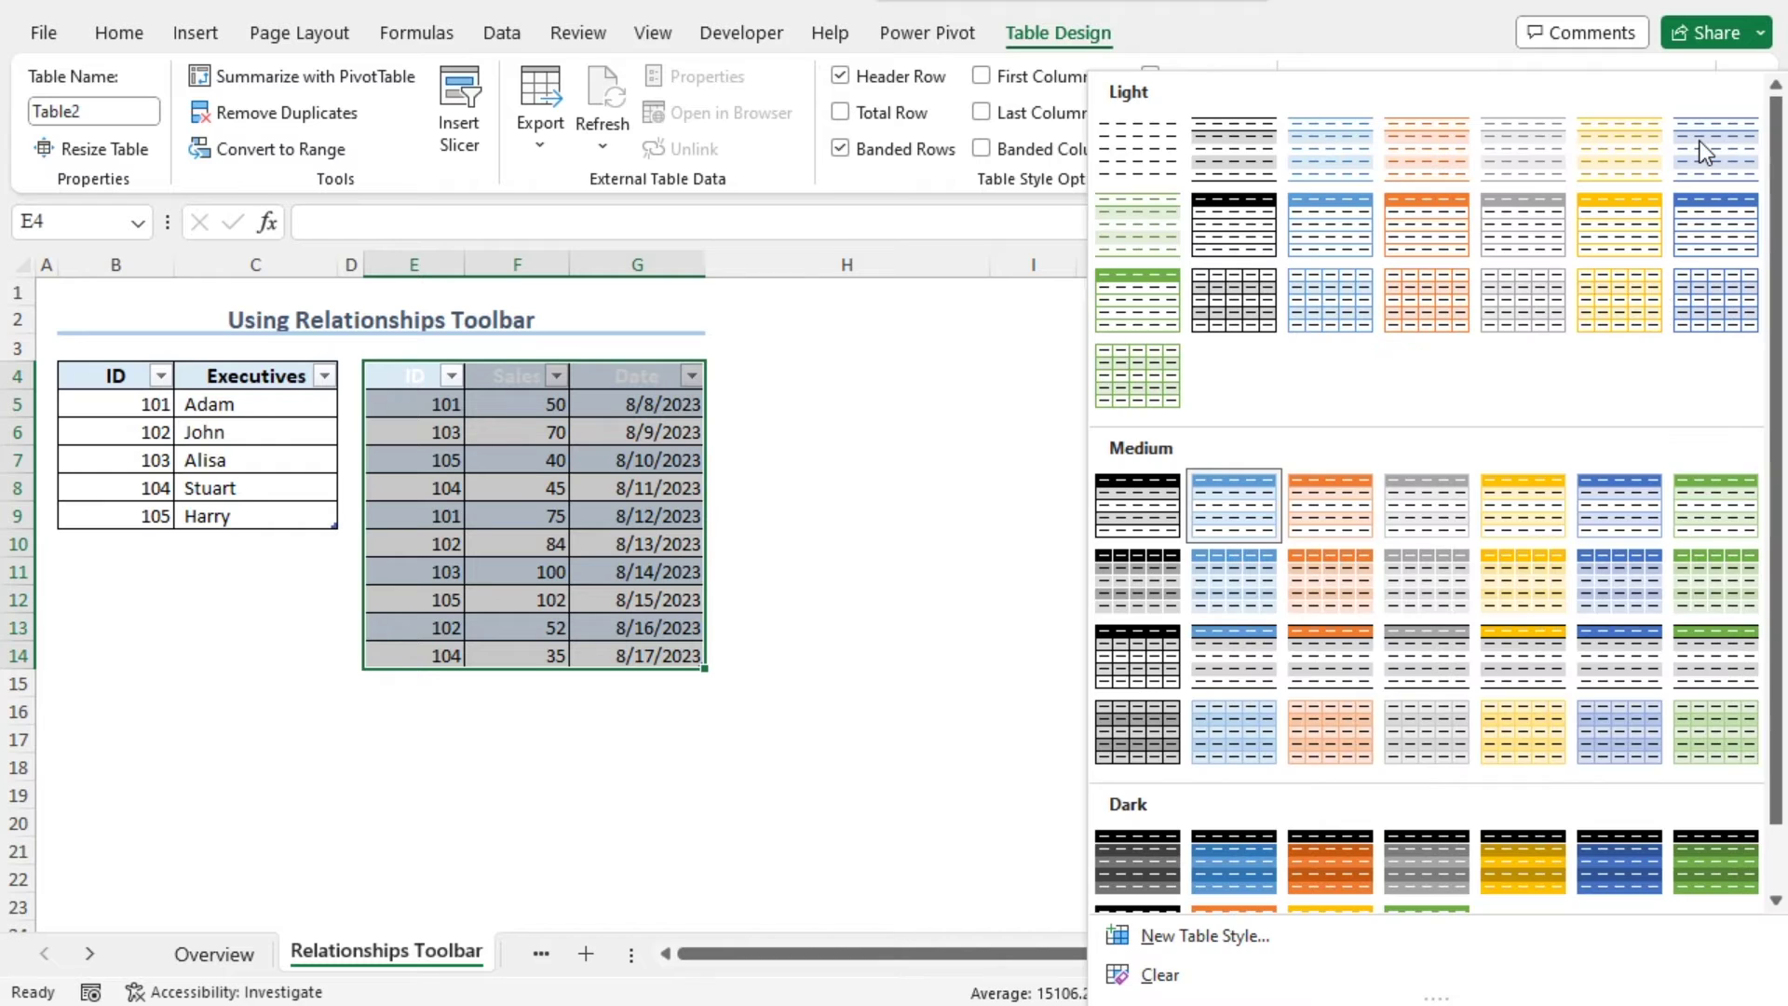
pyautogui.click(1160, 146)
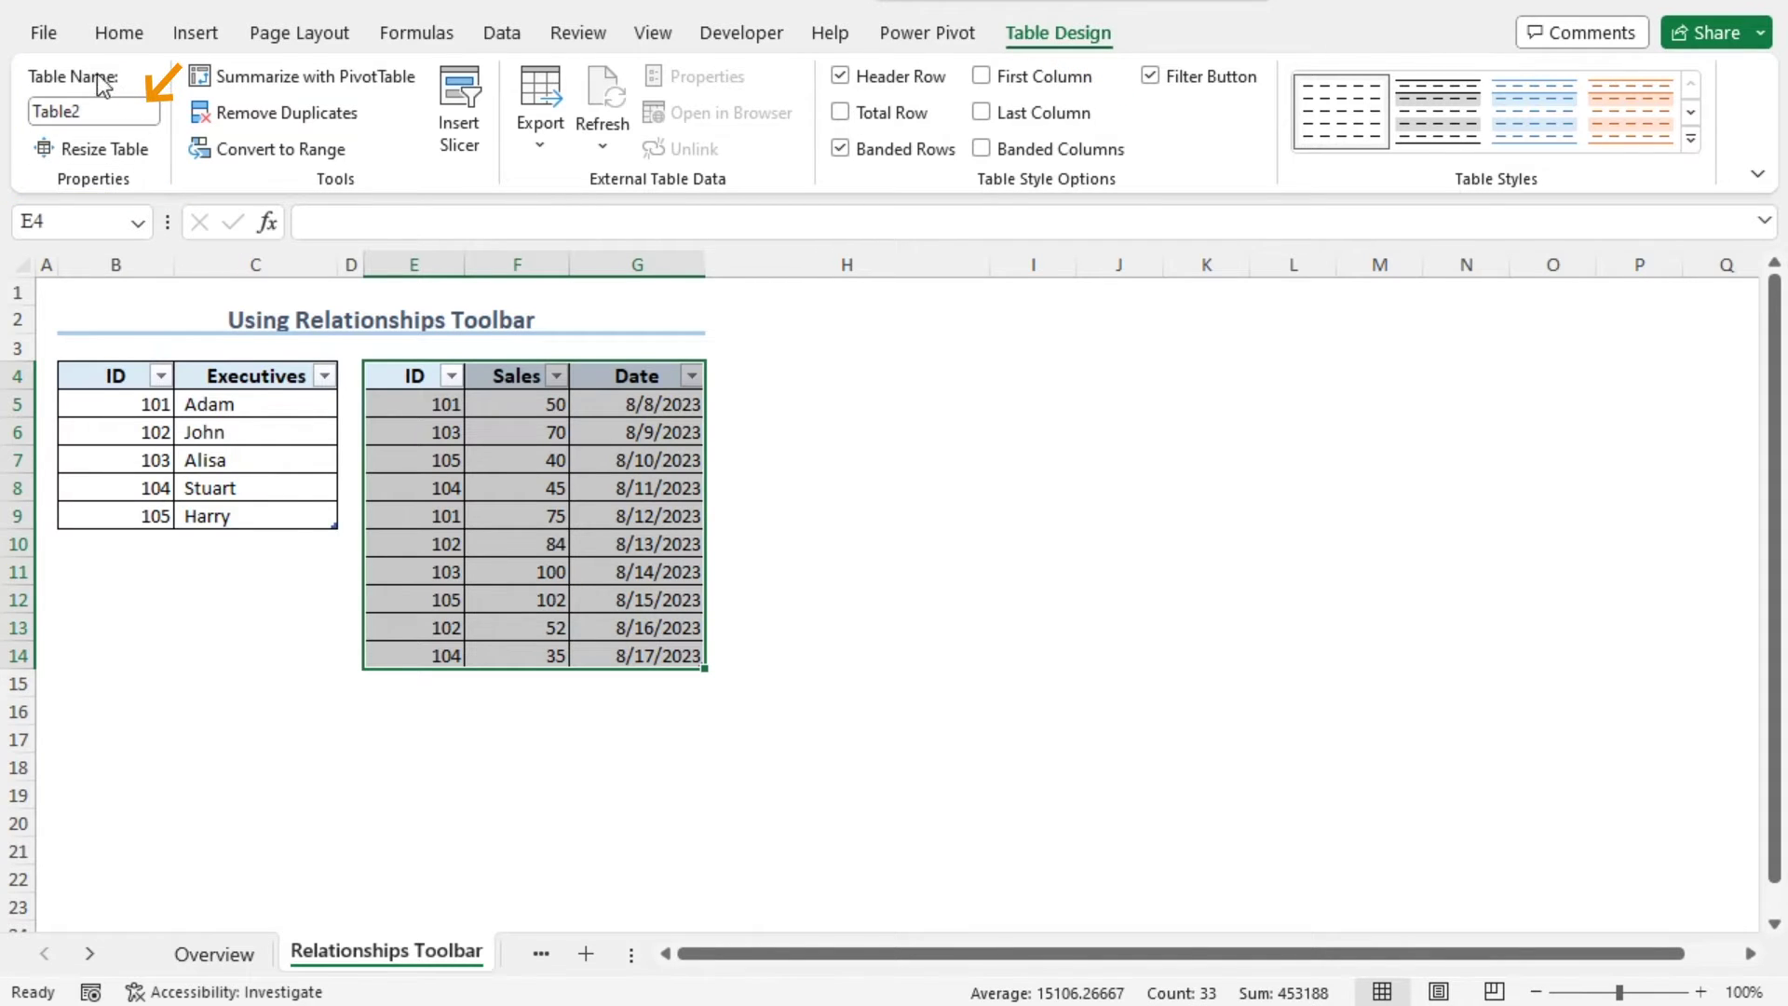
pyautogui.click(103, 107)
pyautogui.write('Sales')
pyautogui.press('Return')
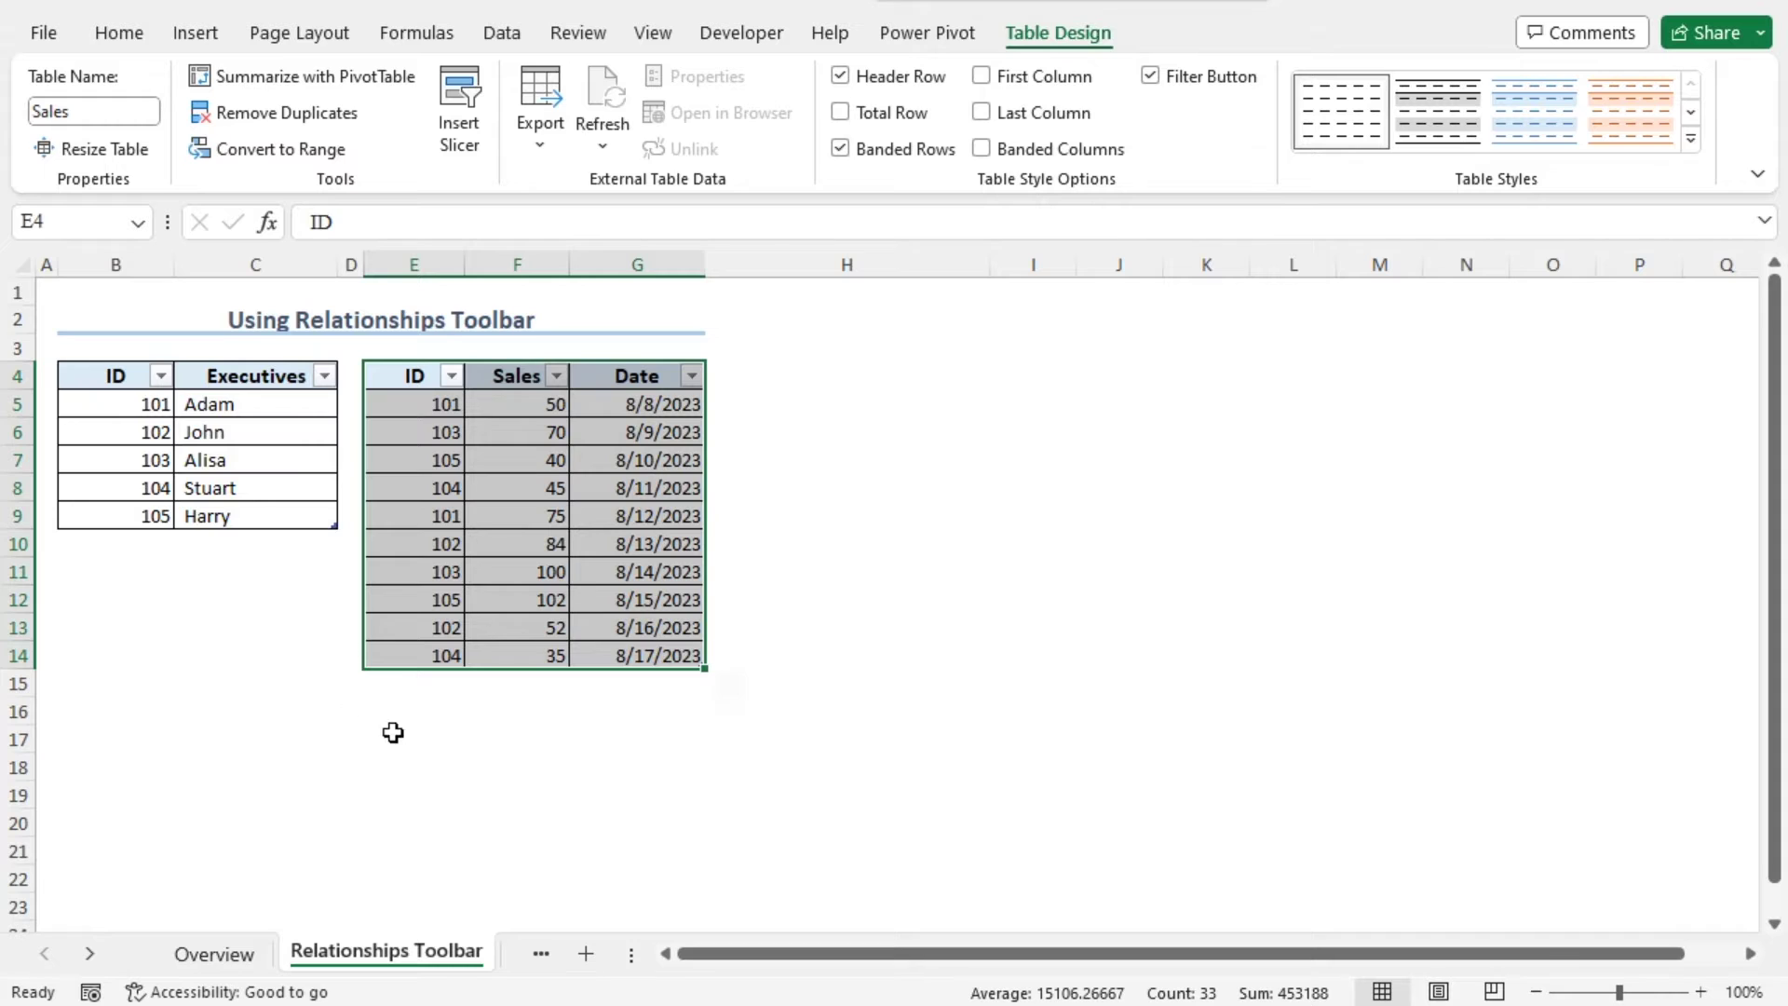
# Start a new table relationship with the Sales worksheet table as the table and ID as its foreign column.
pyautogui.click(609, 655)
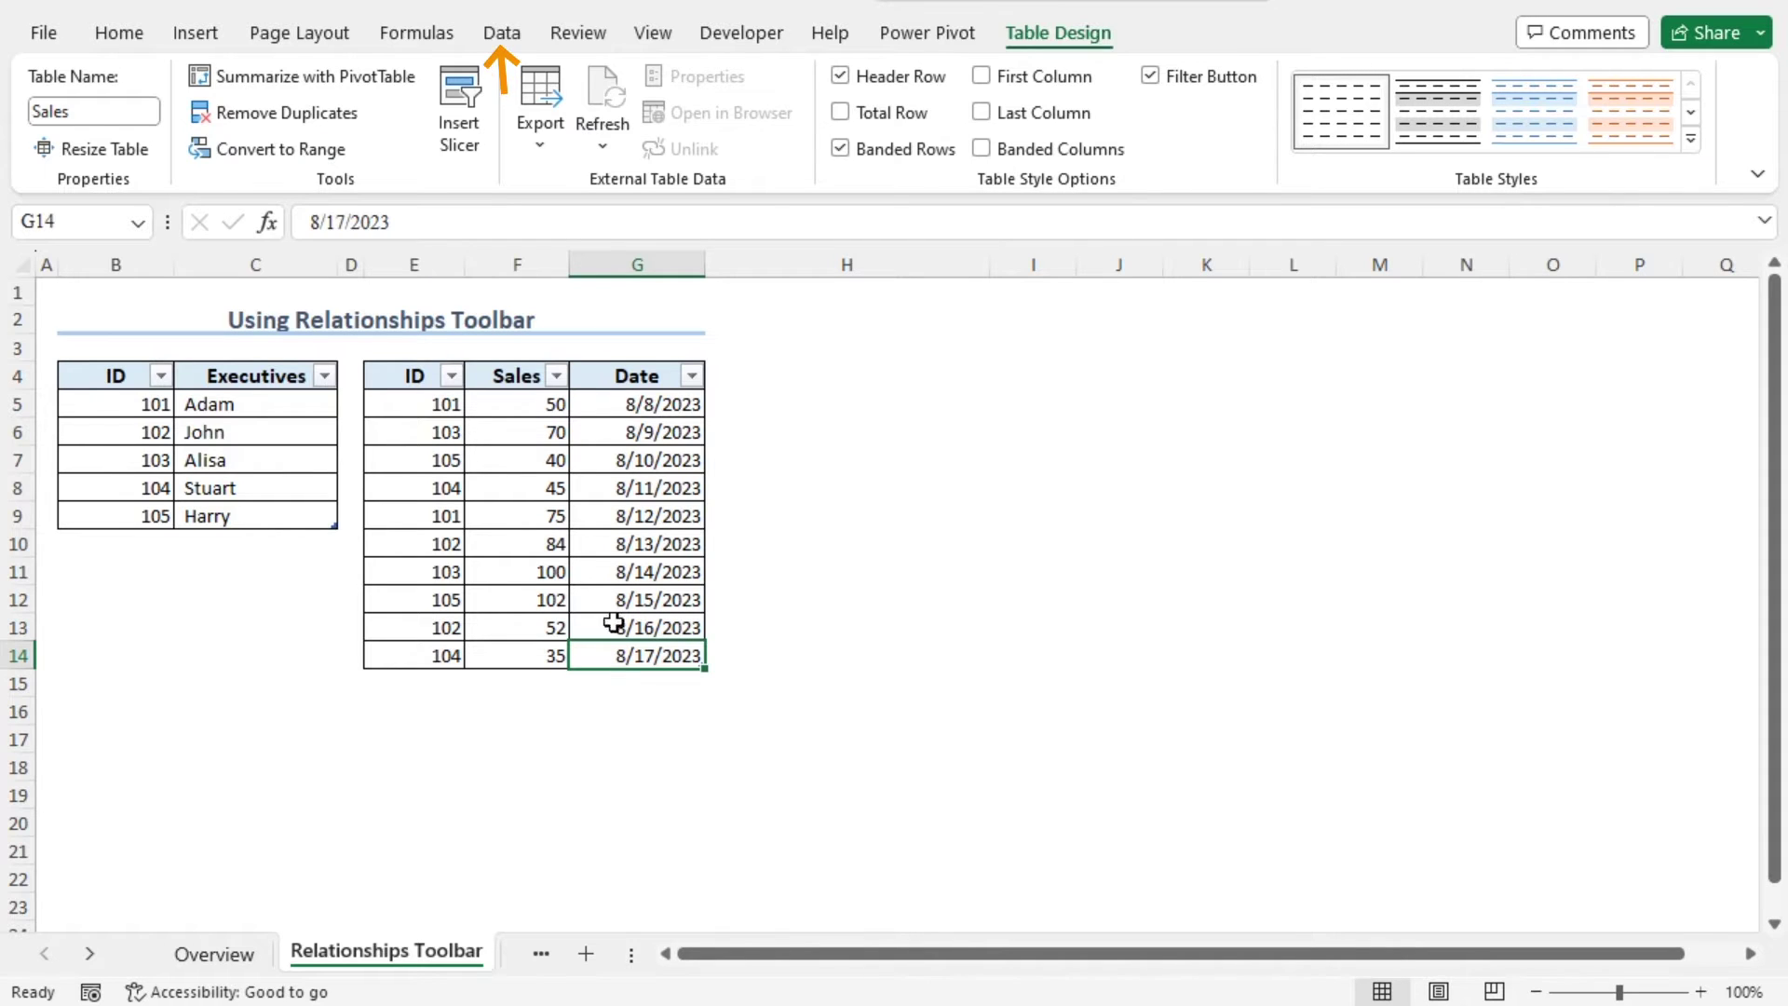
pyautogui.click(502, 33)
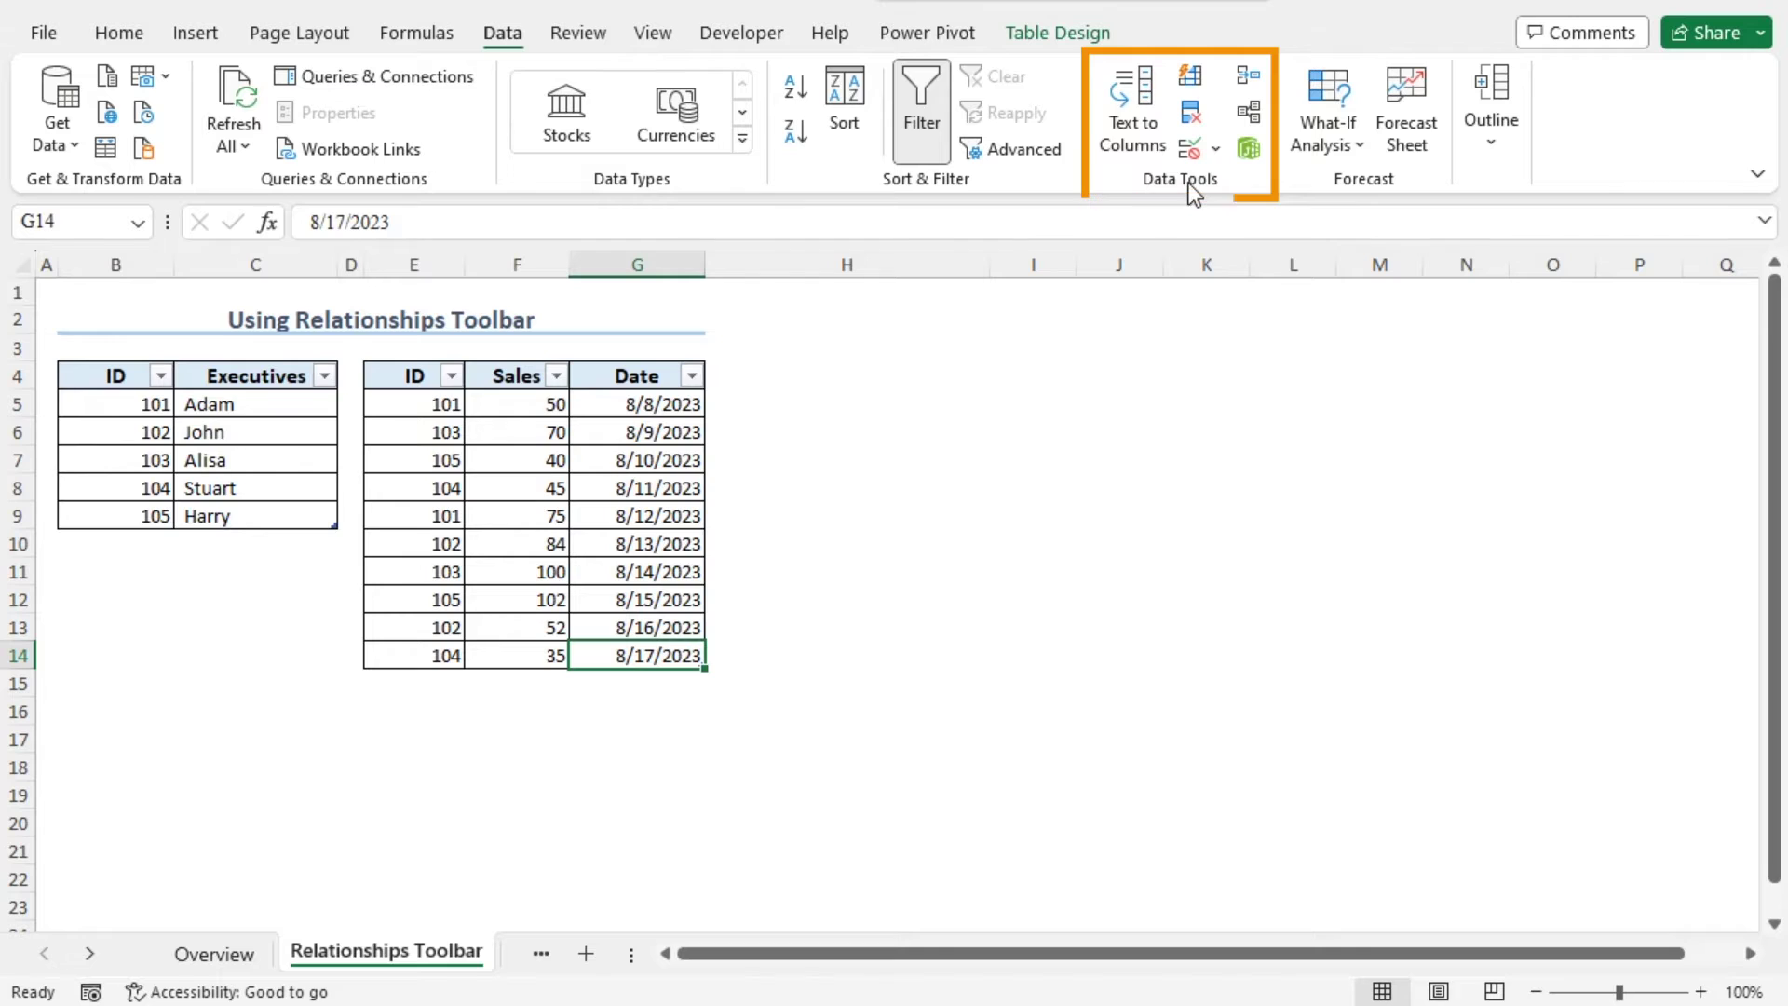
pyautogui.click(1249, 108)
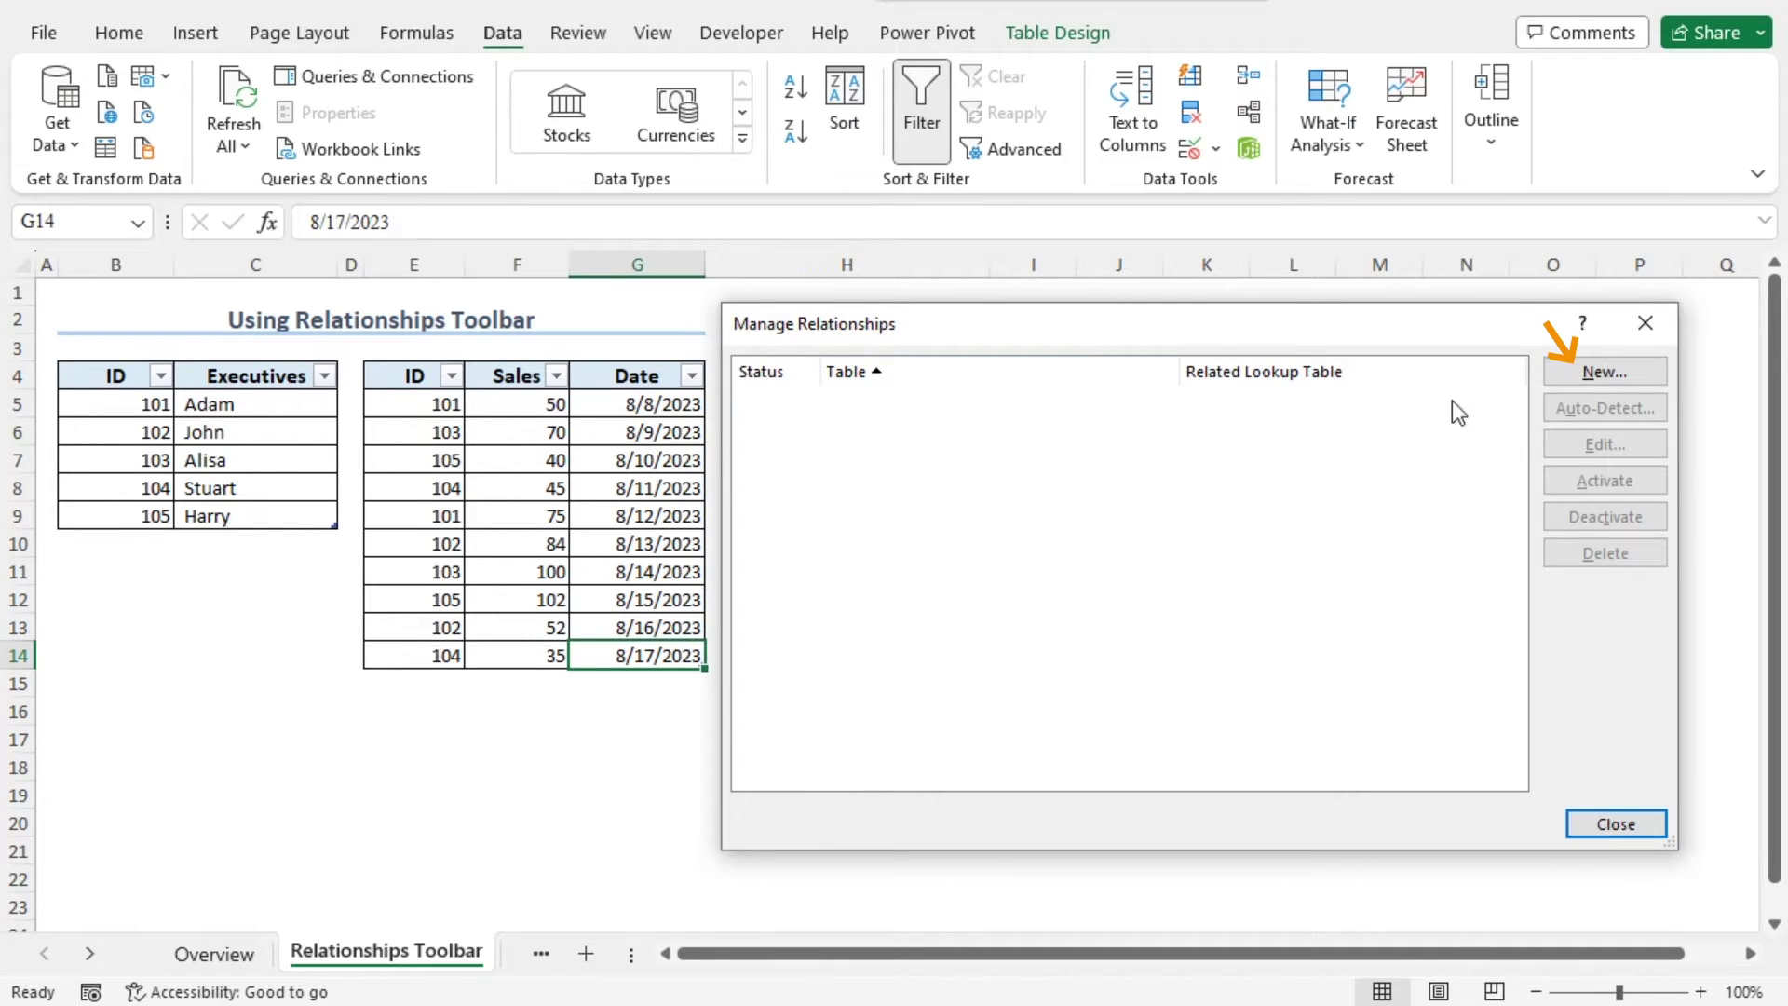
pyautogui.click(1548, 375)
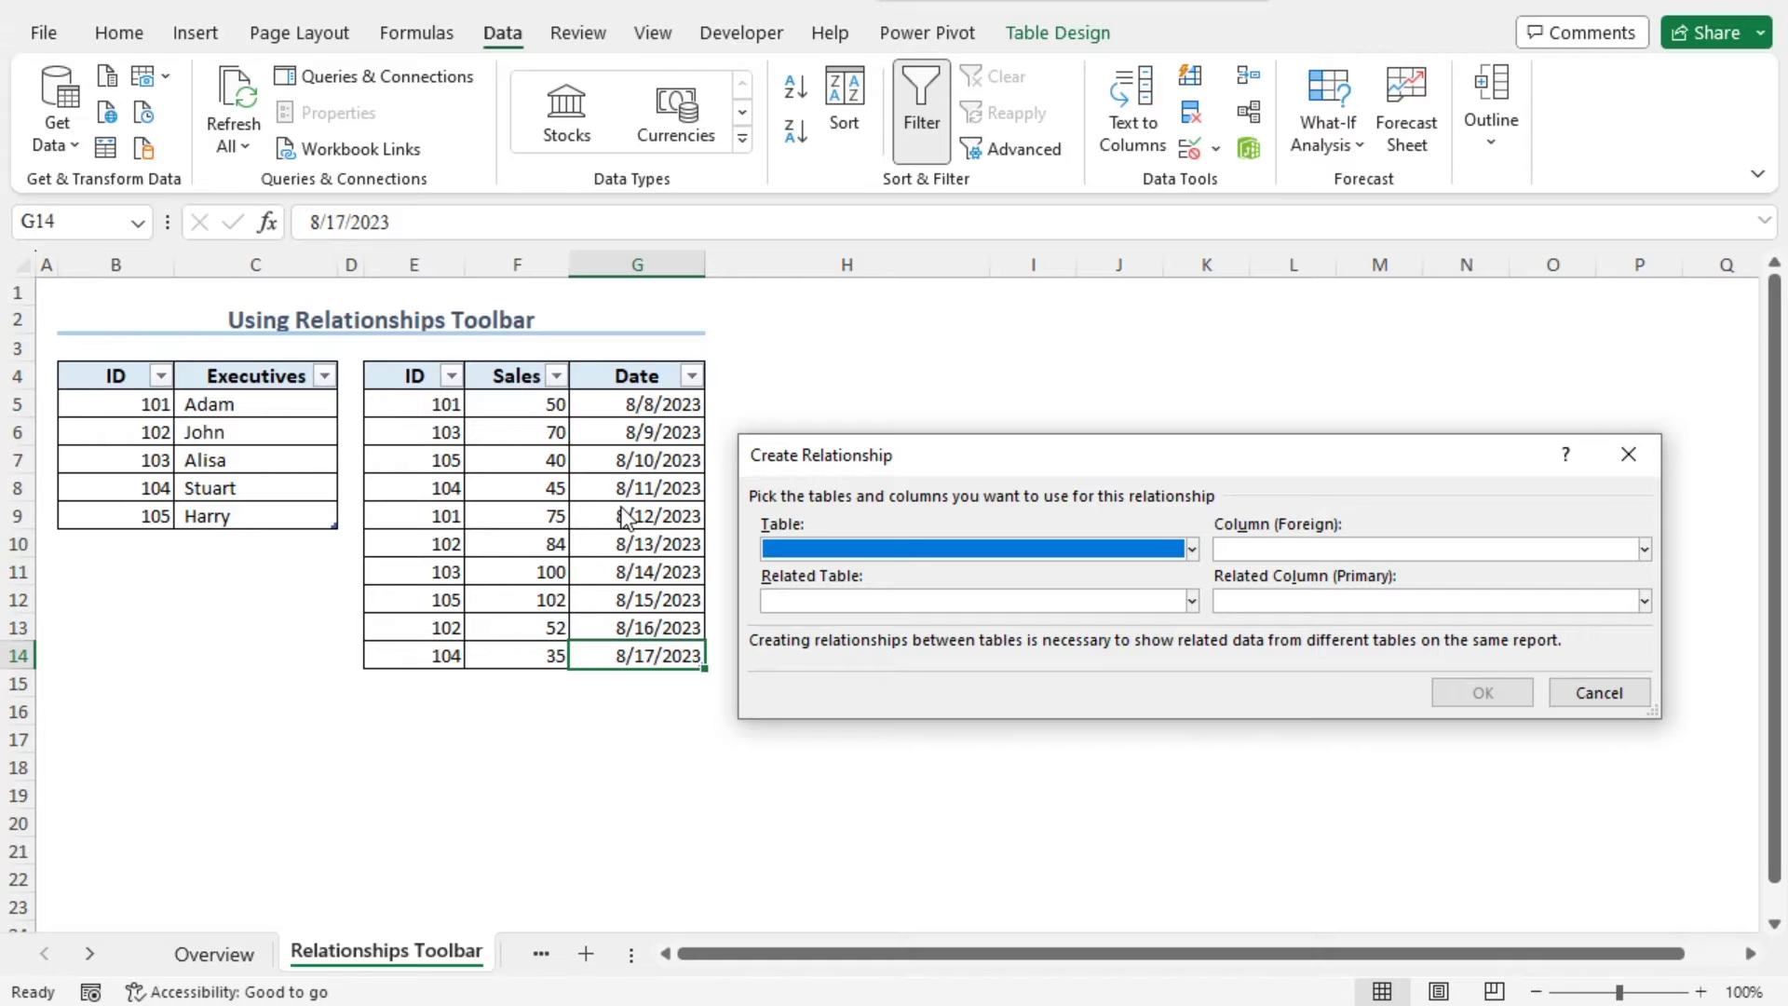
pyautogui.click(1192, 549)
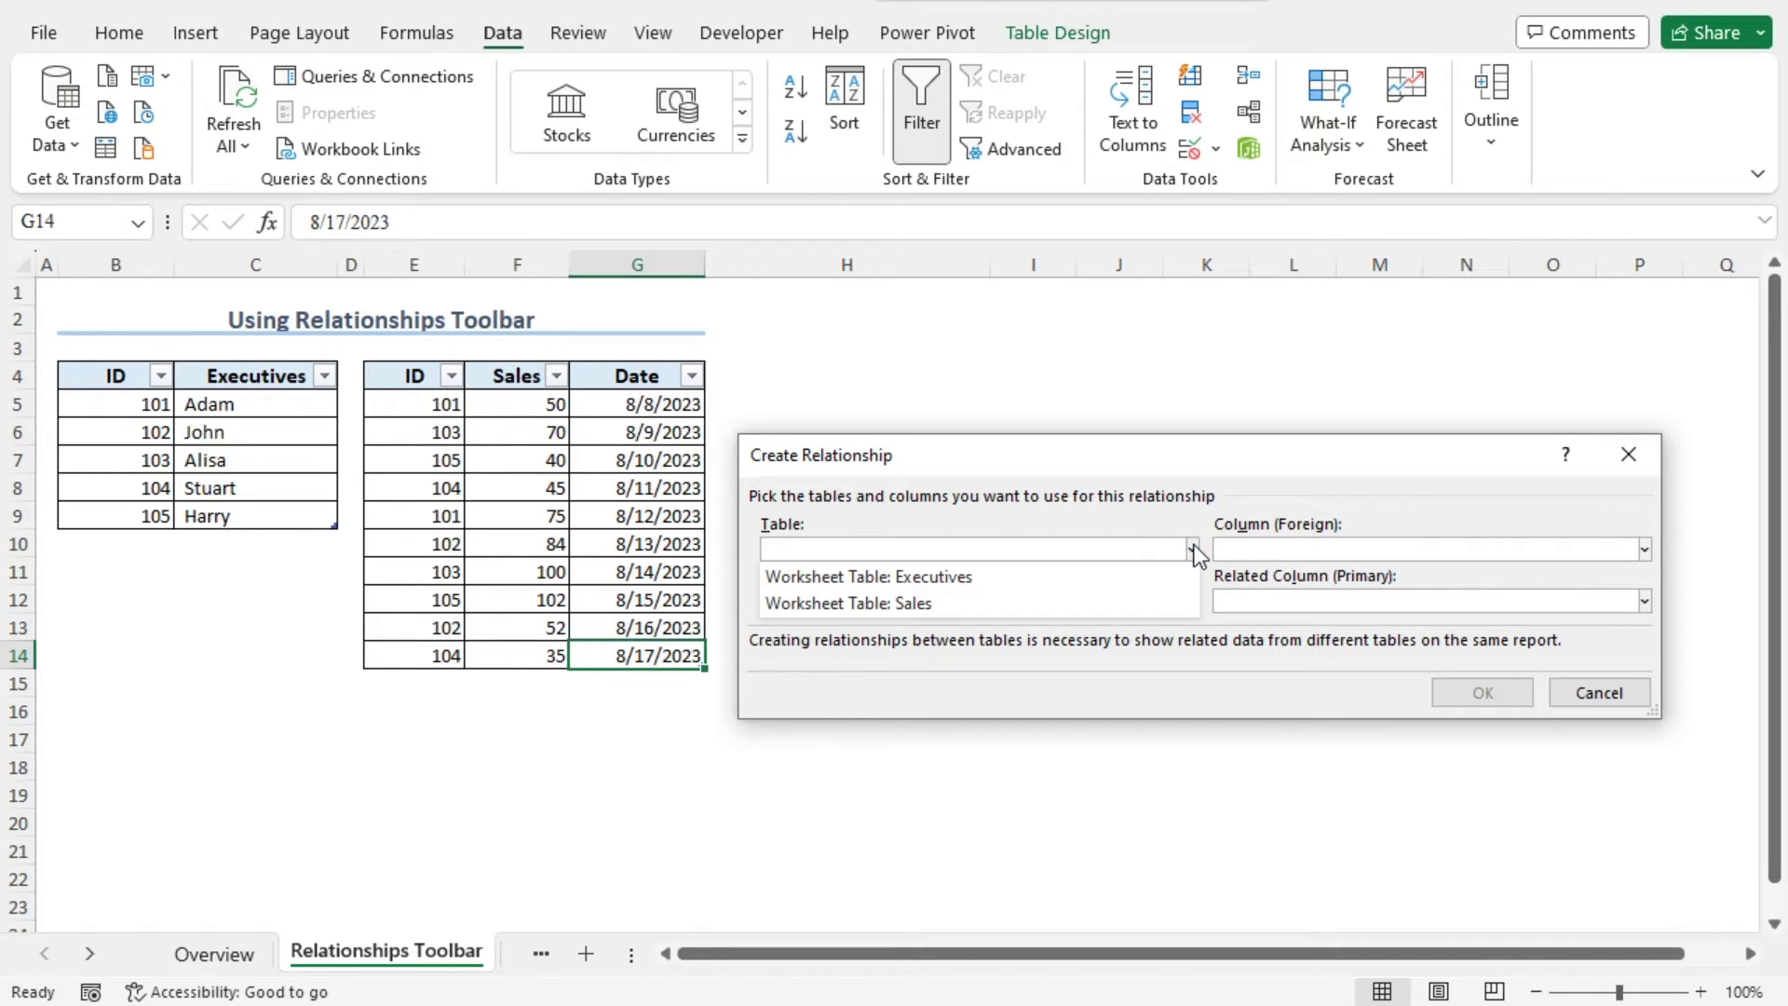
pyautogui.click(1034, 604)
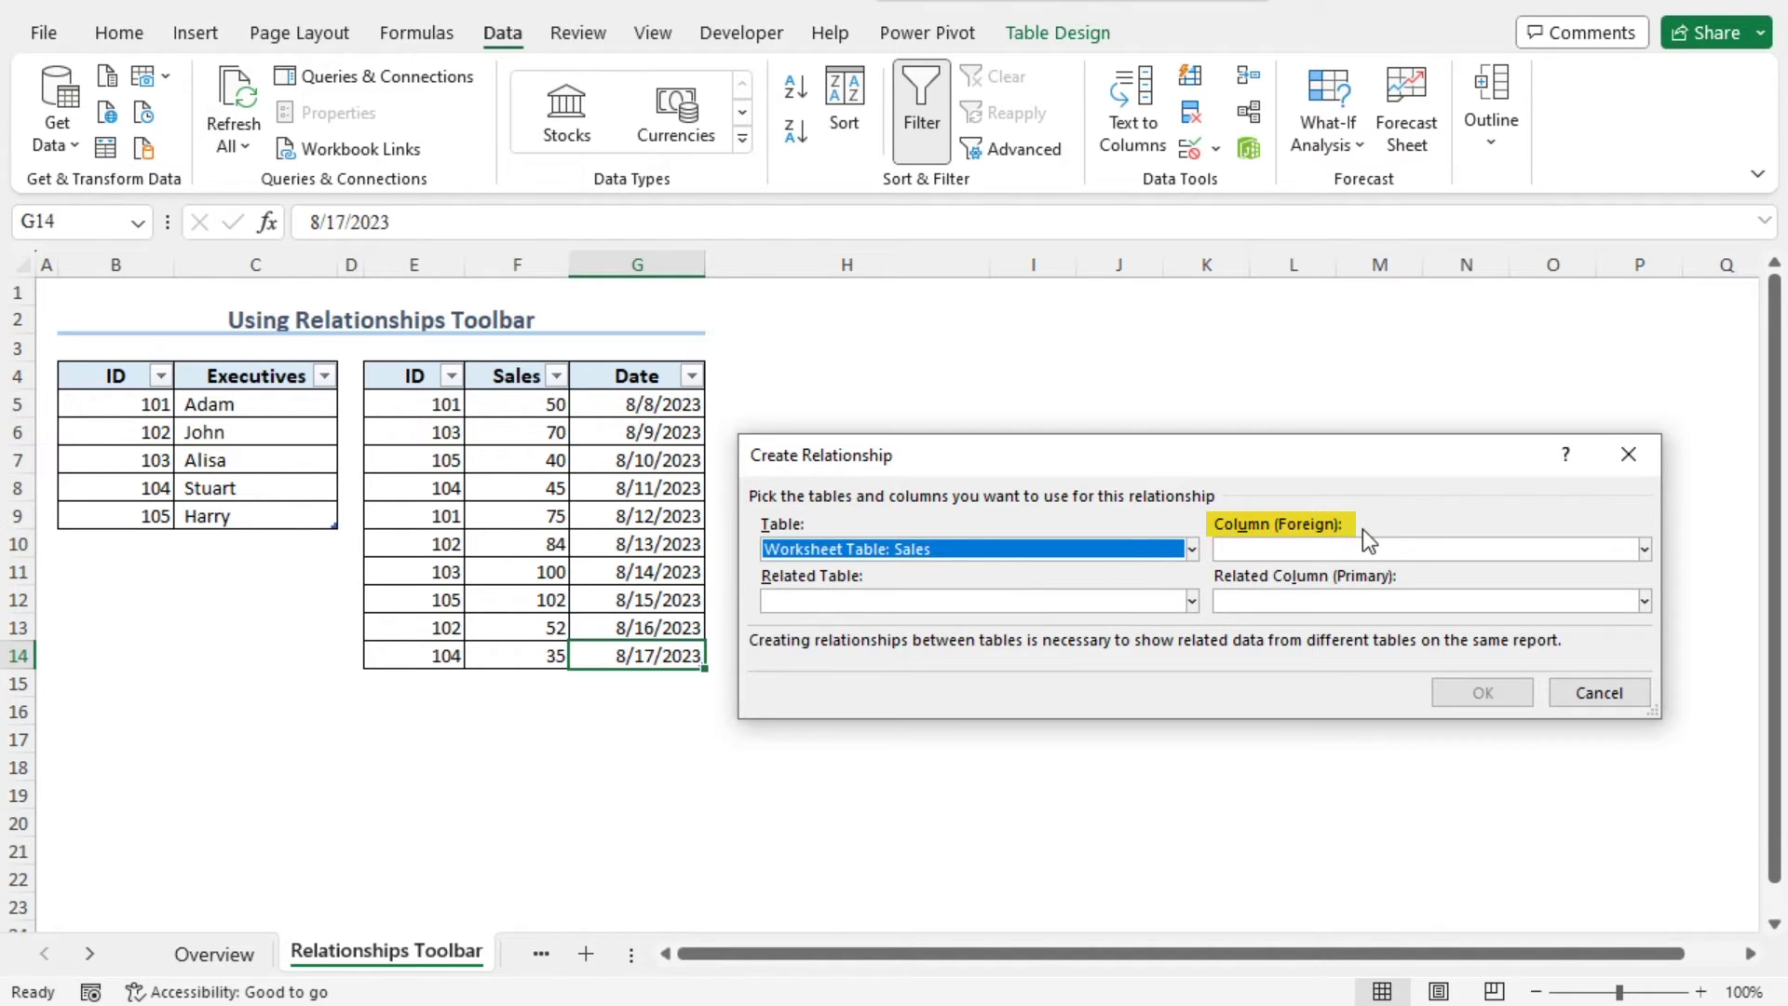
pyautogui.click(1644, 550)
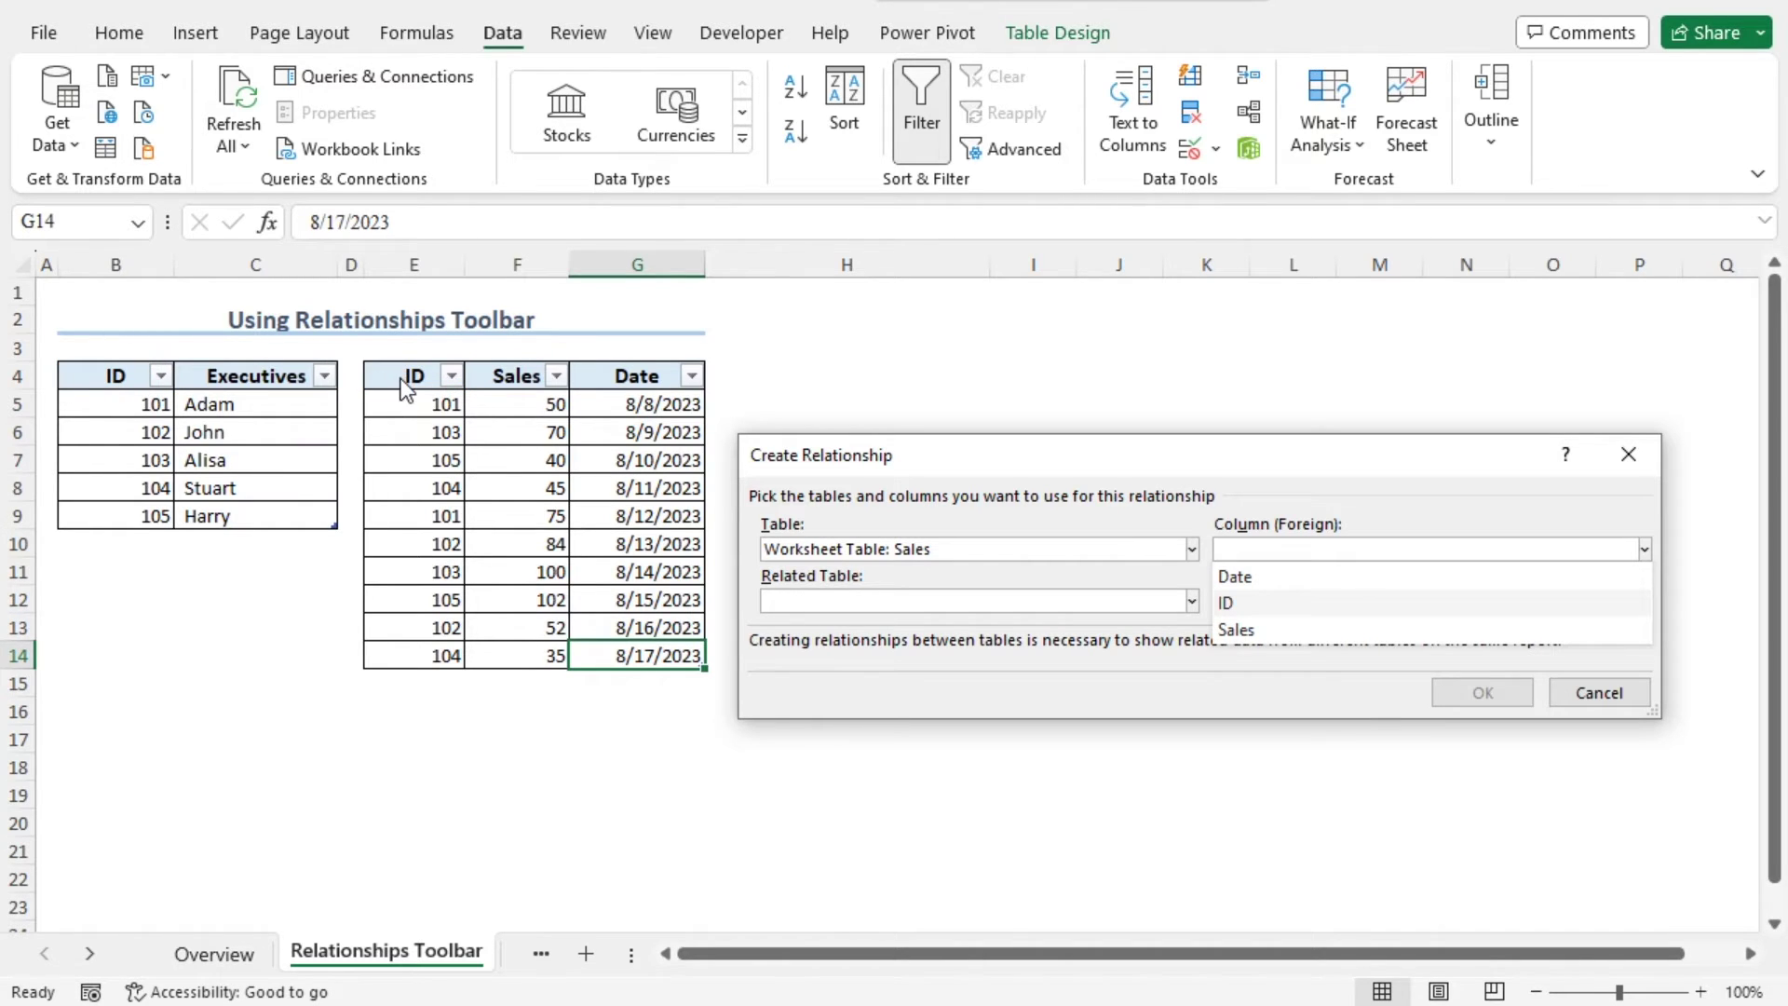
pyautogui.click(1471, 602)
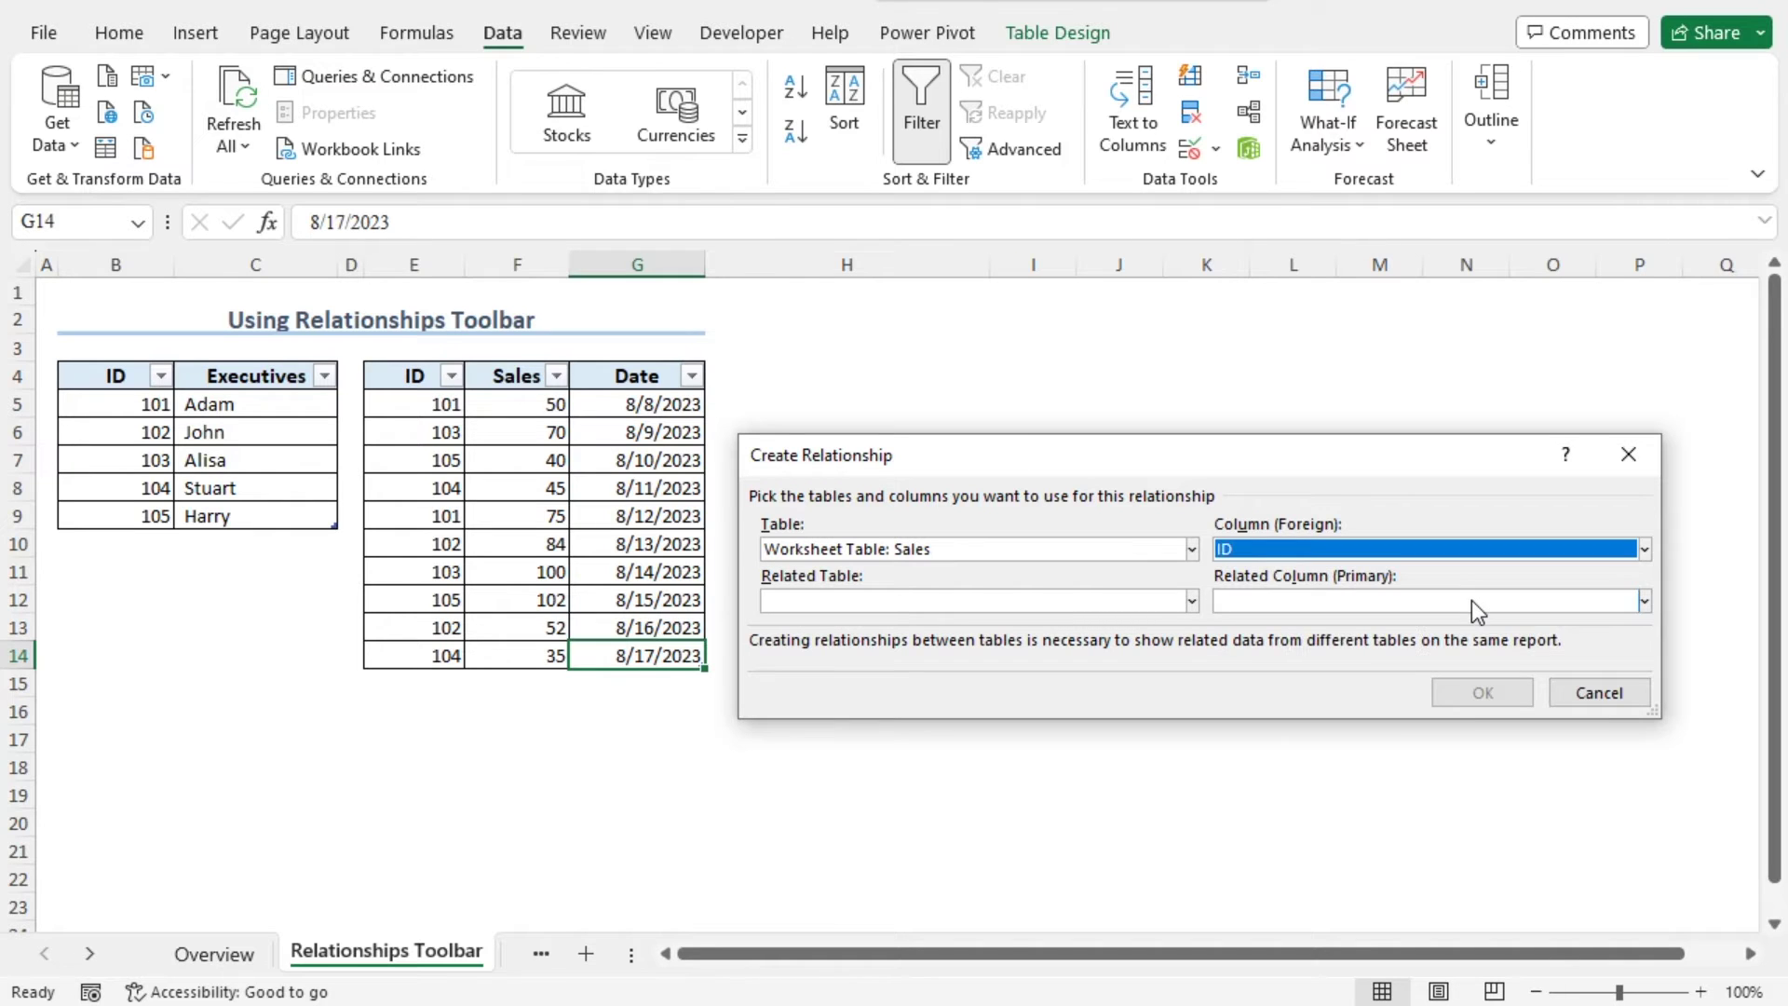
# Set Executives as the related table with ID as the primary column, create the relationship and close the relationship manager.
pyautogui.click(1191, 603)
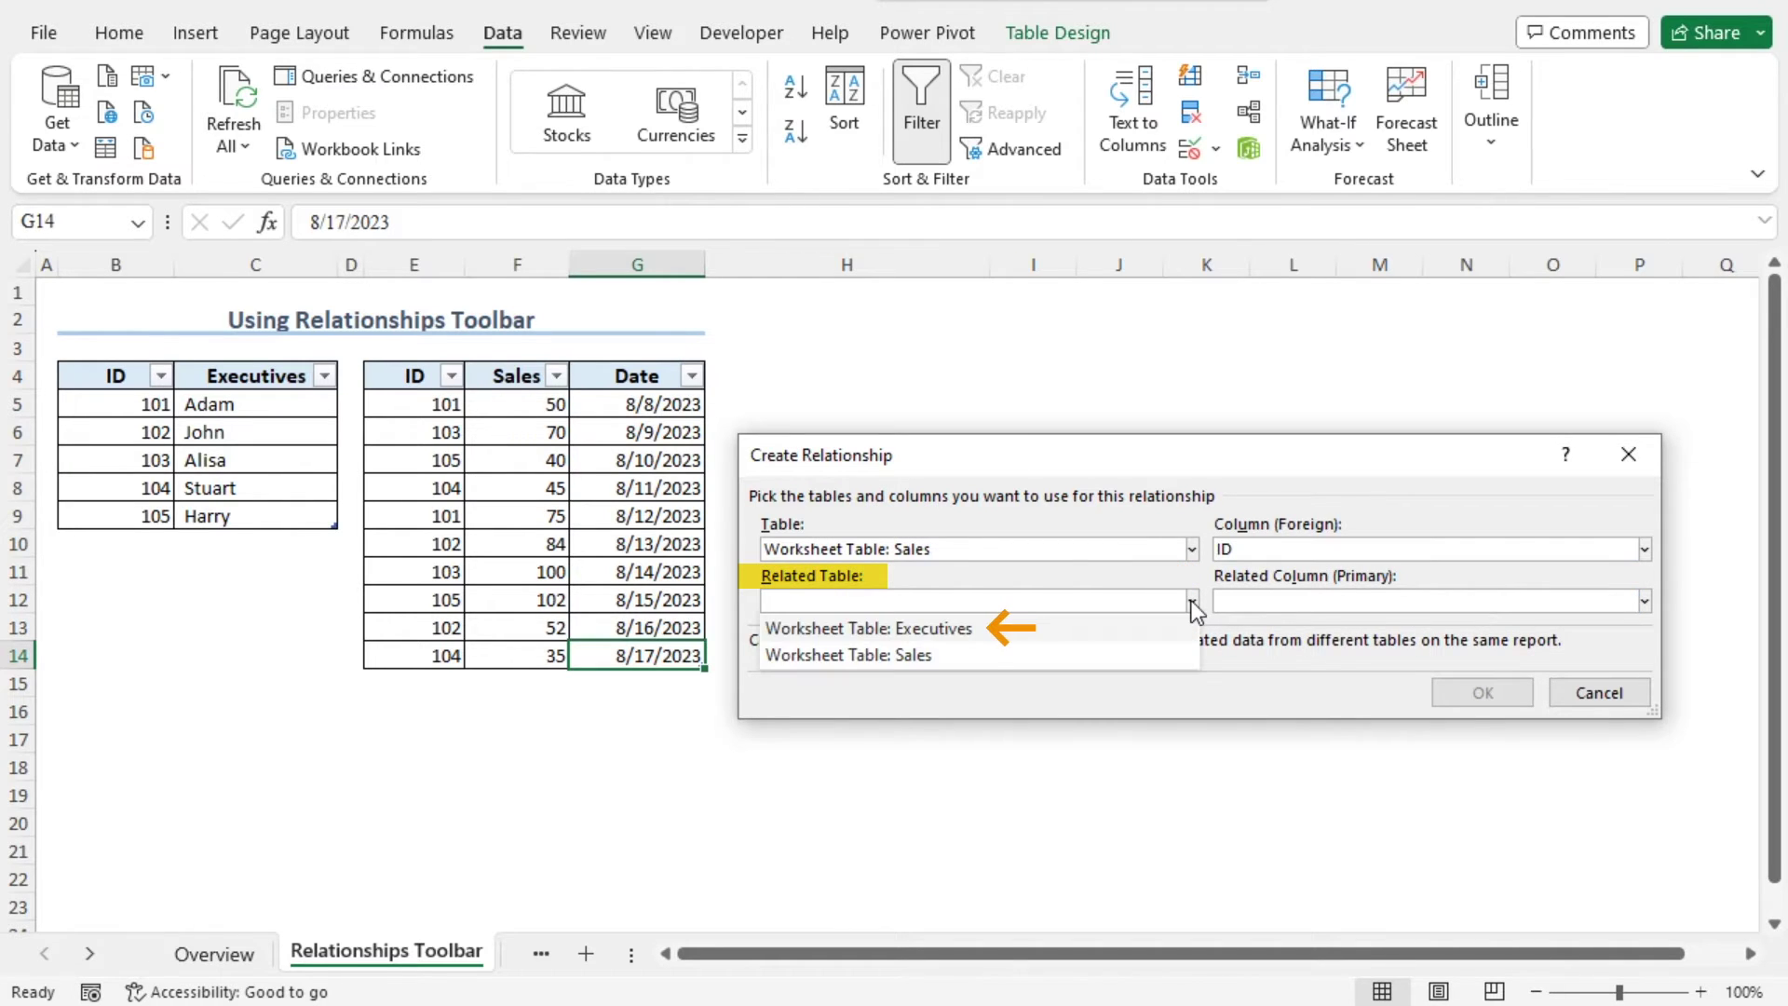
pyautogui.click(1132, 620)
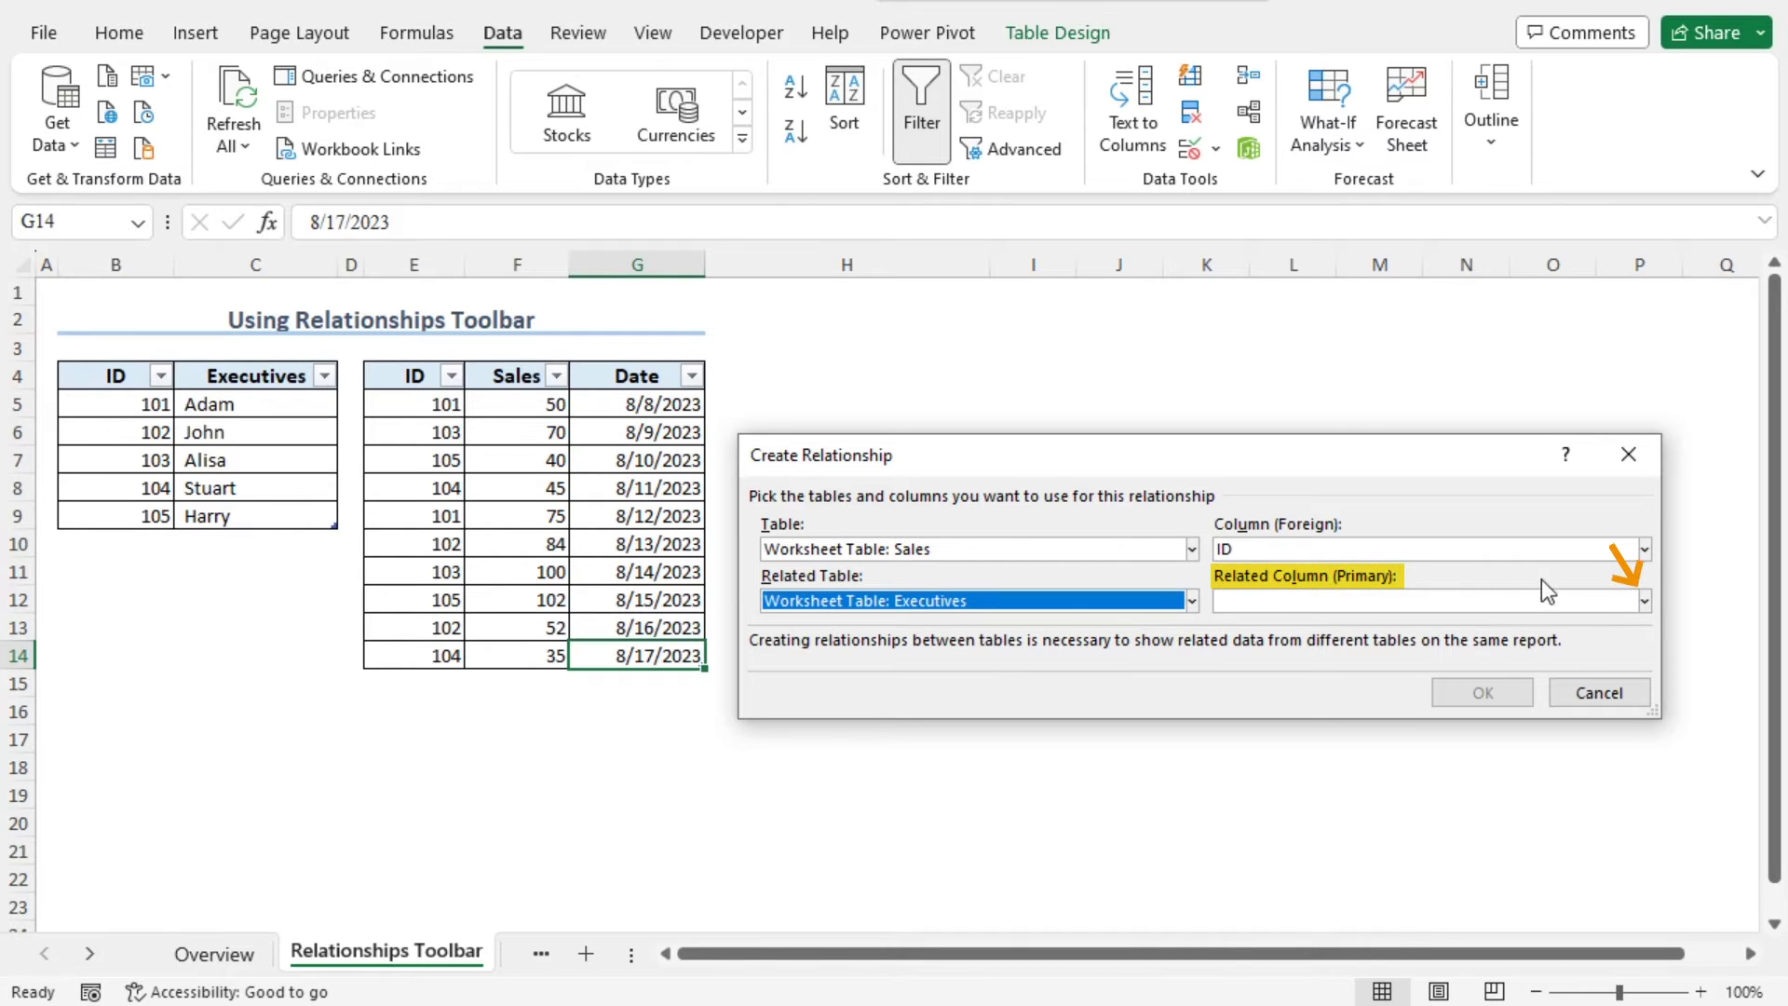
pyautogui.click(1646, 604)
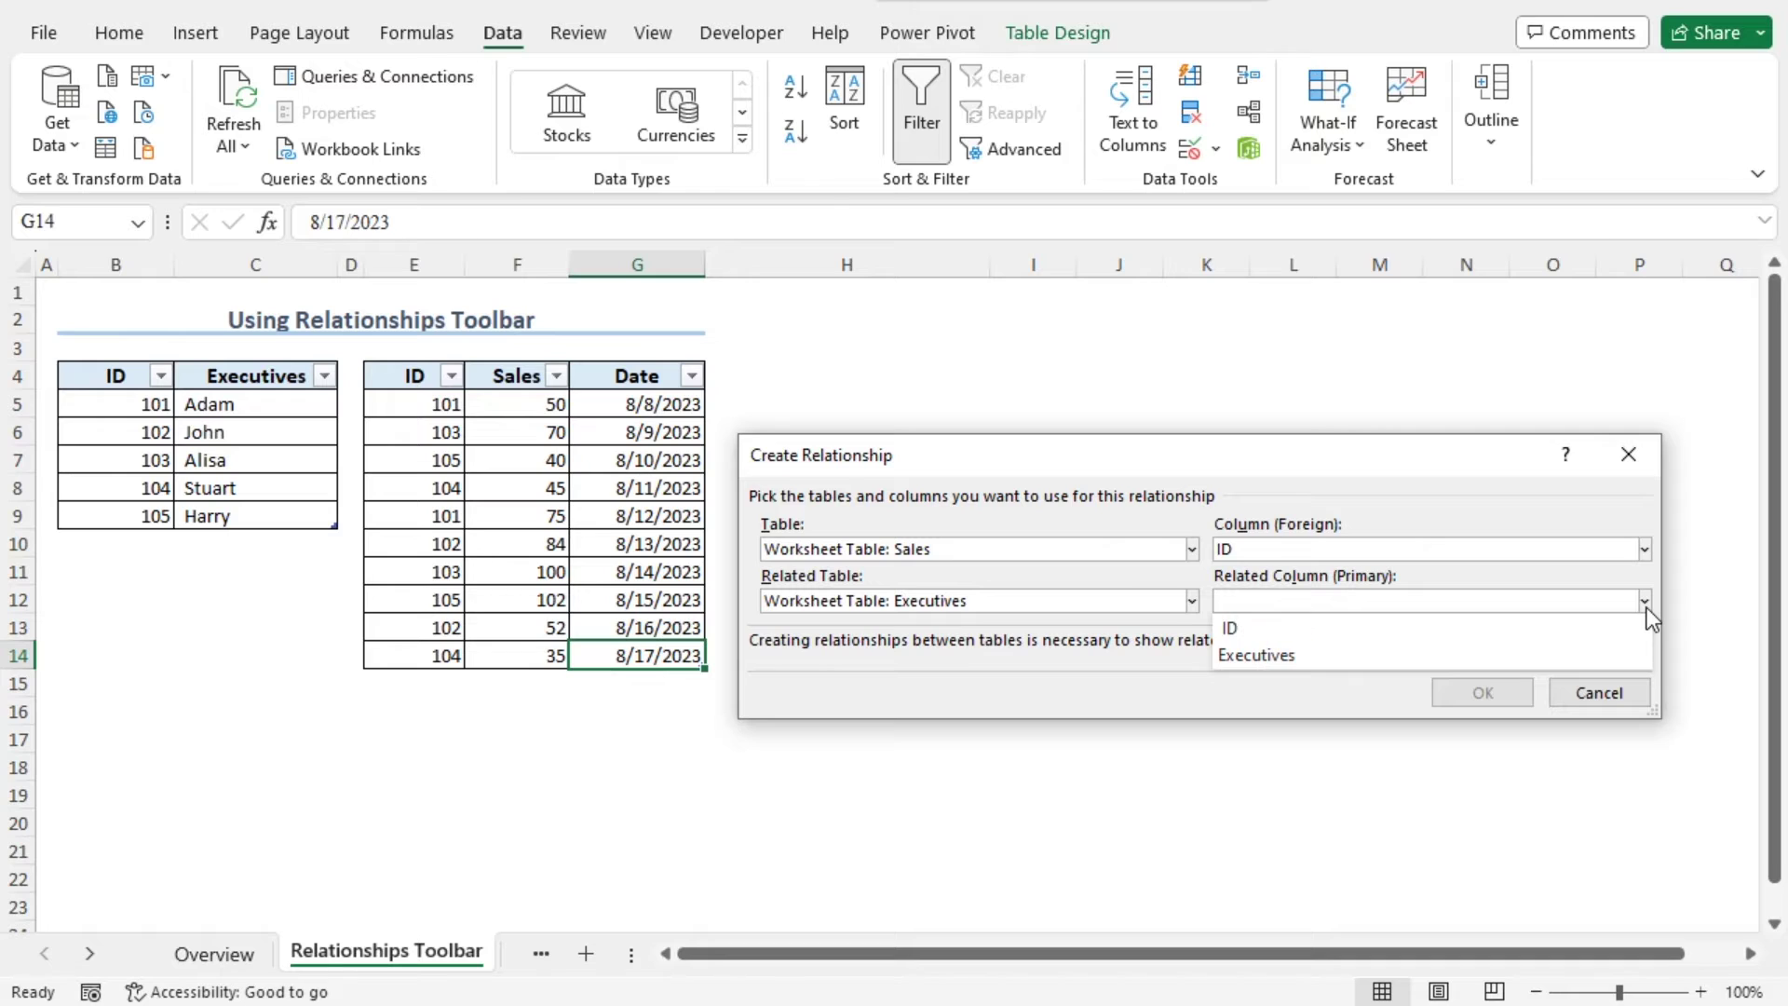
pyautogui.click(1511, 633)
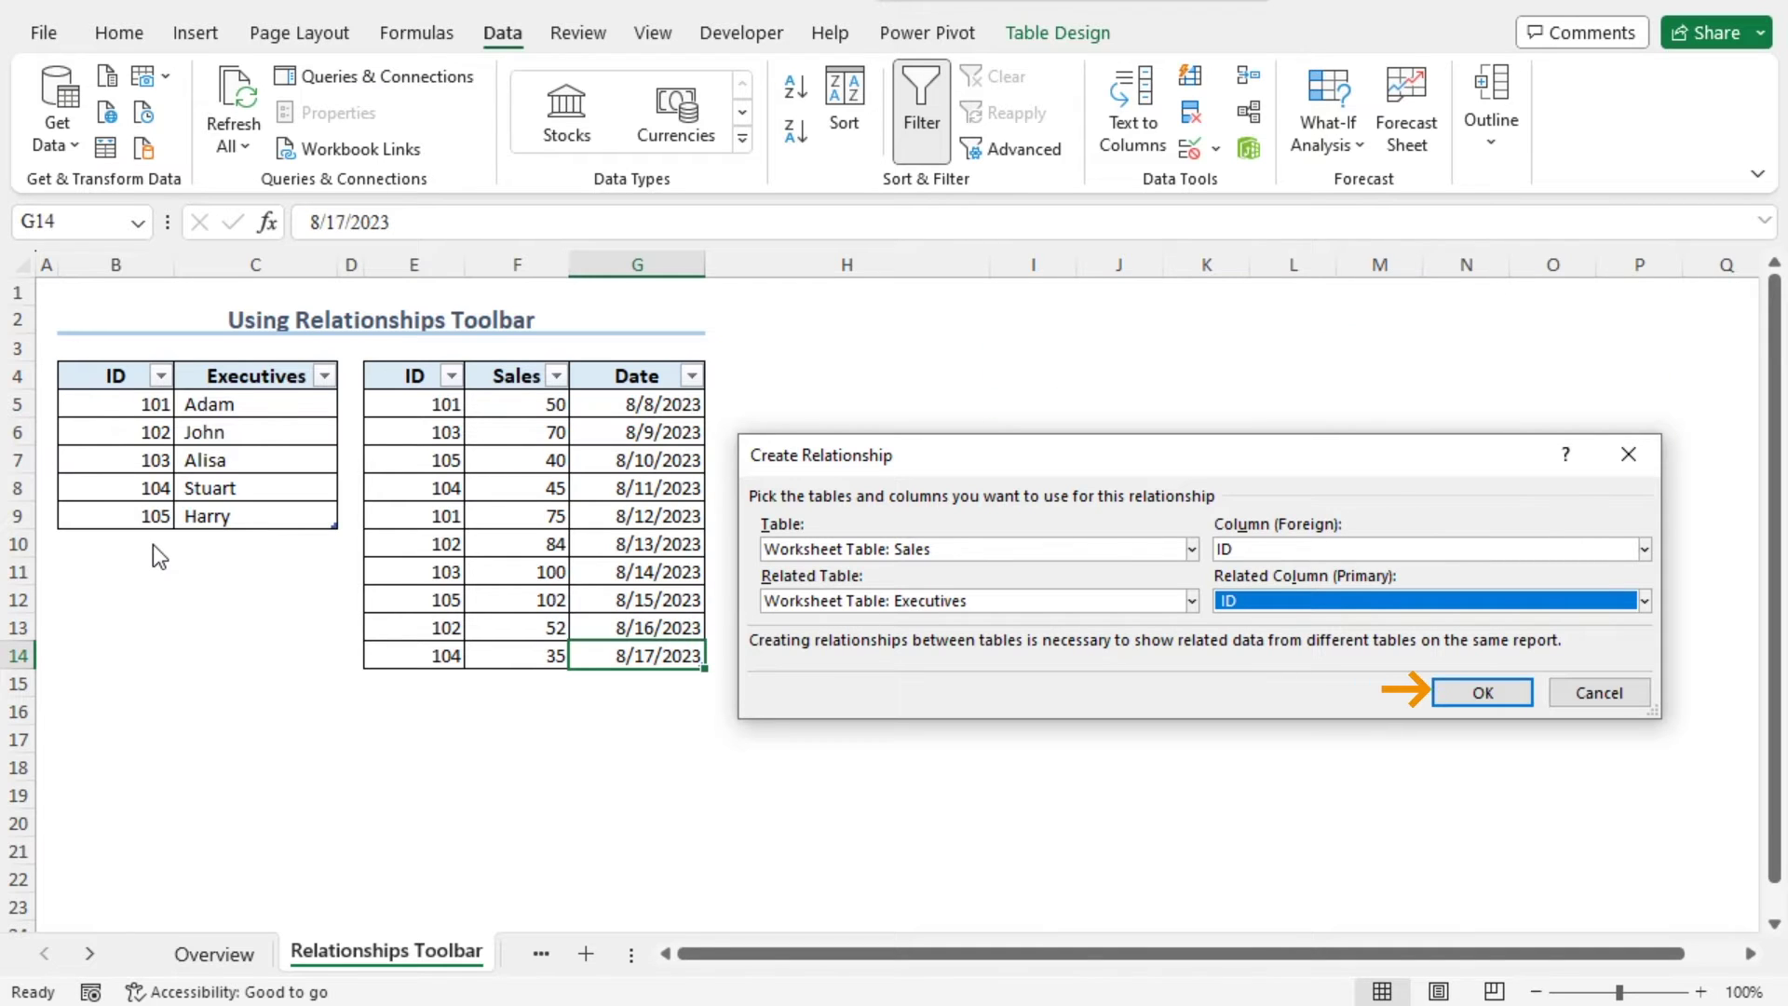
pyautogui.click(1527, 691)
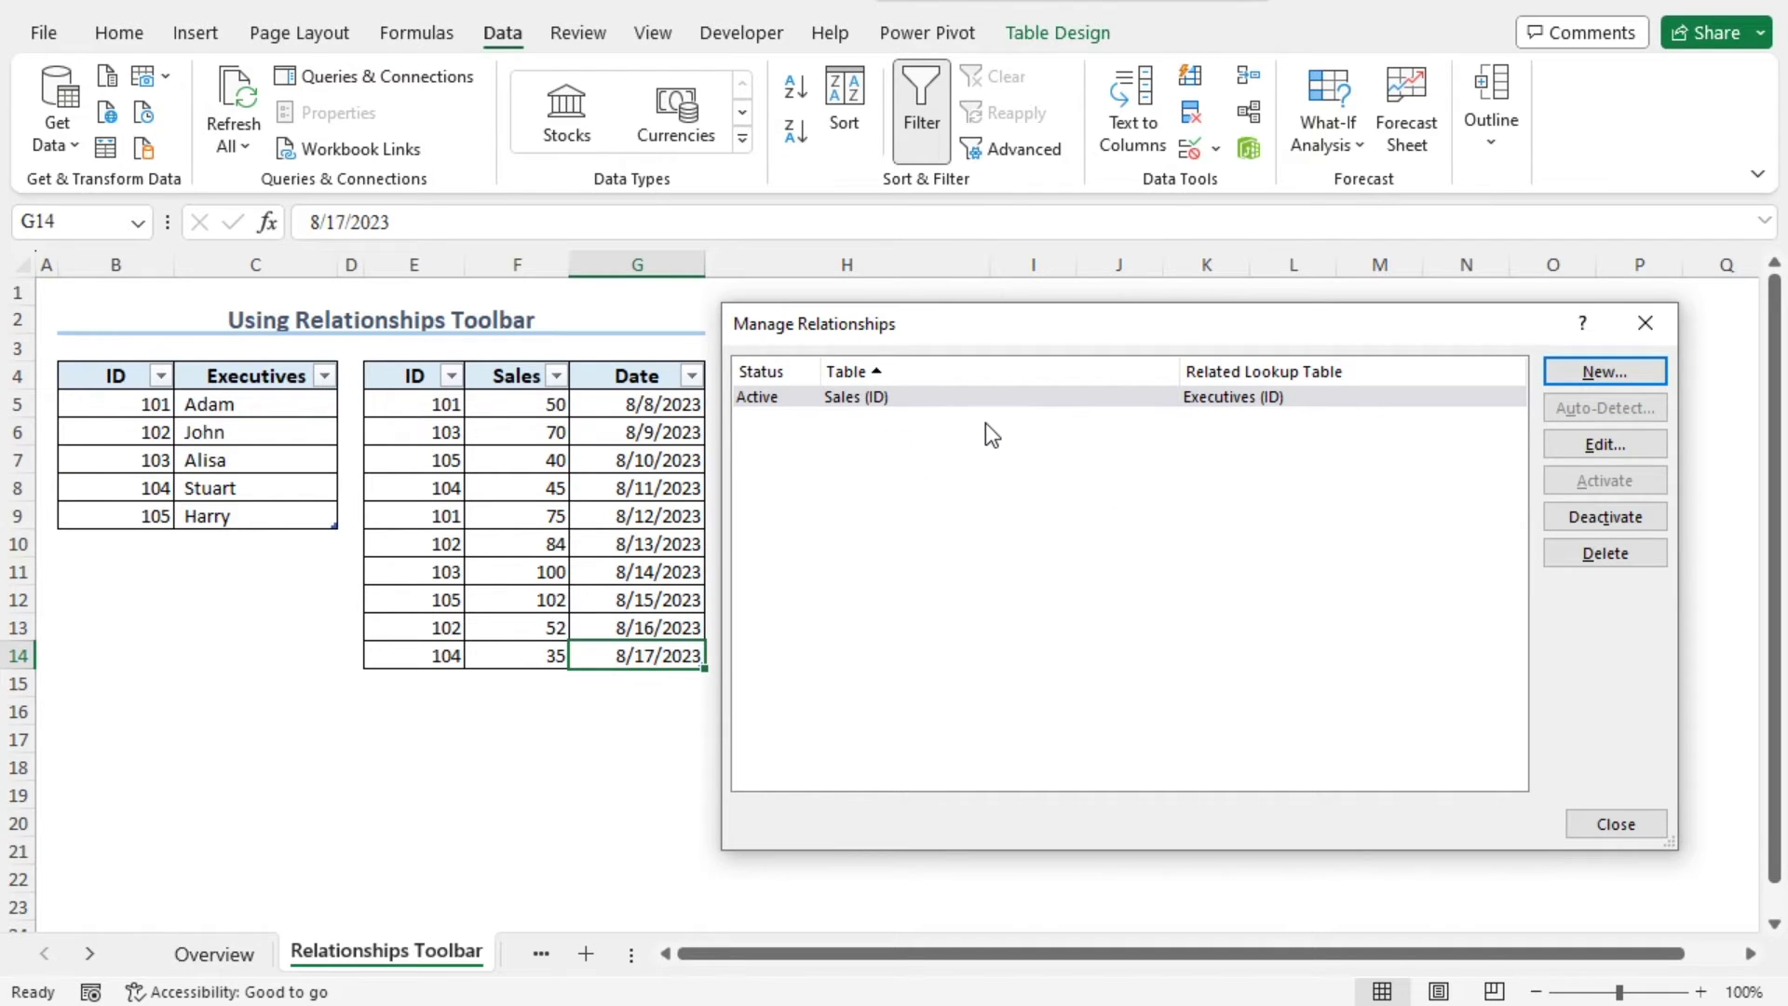
pyautogui.click(1628, 825)
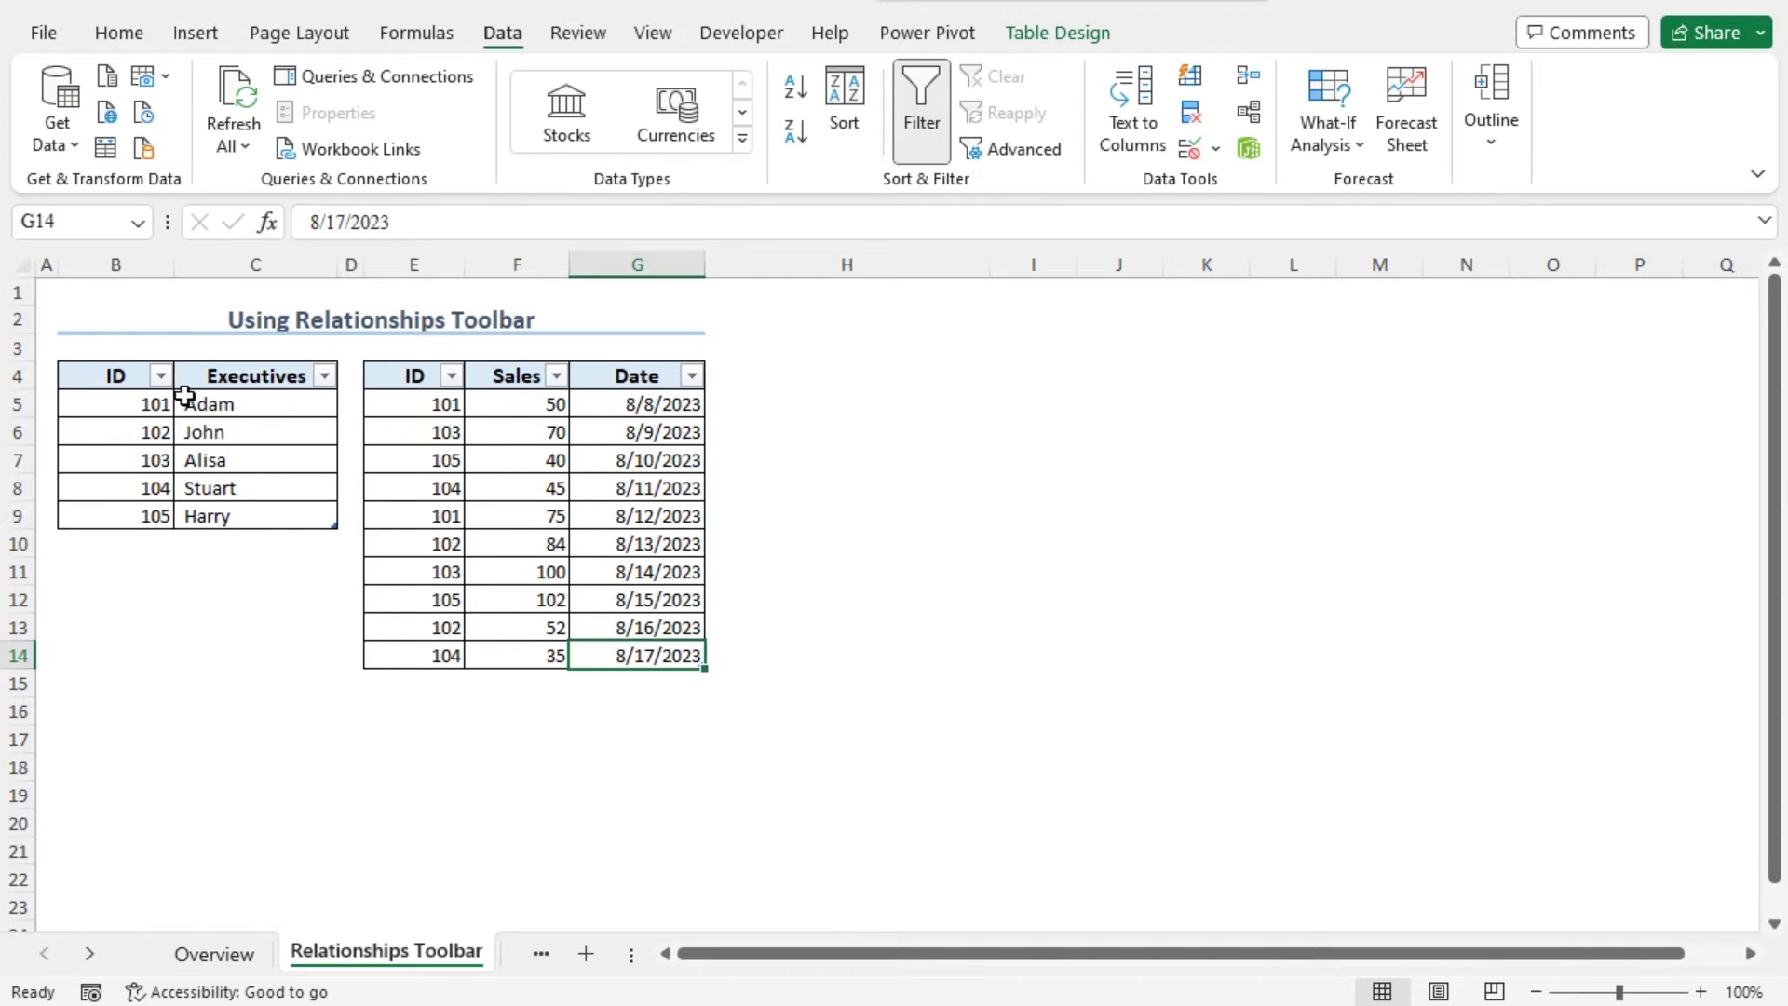
# Insert a PivotTable on a new worksheet from an external source, using Tables in Workbook Data Model as the connection.
pyautogui.click(213, 31)
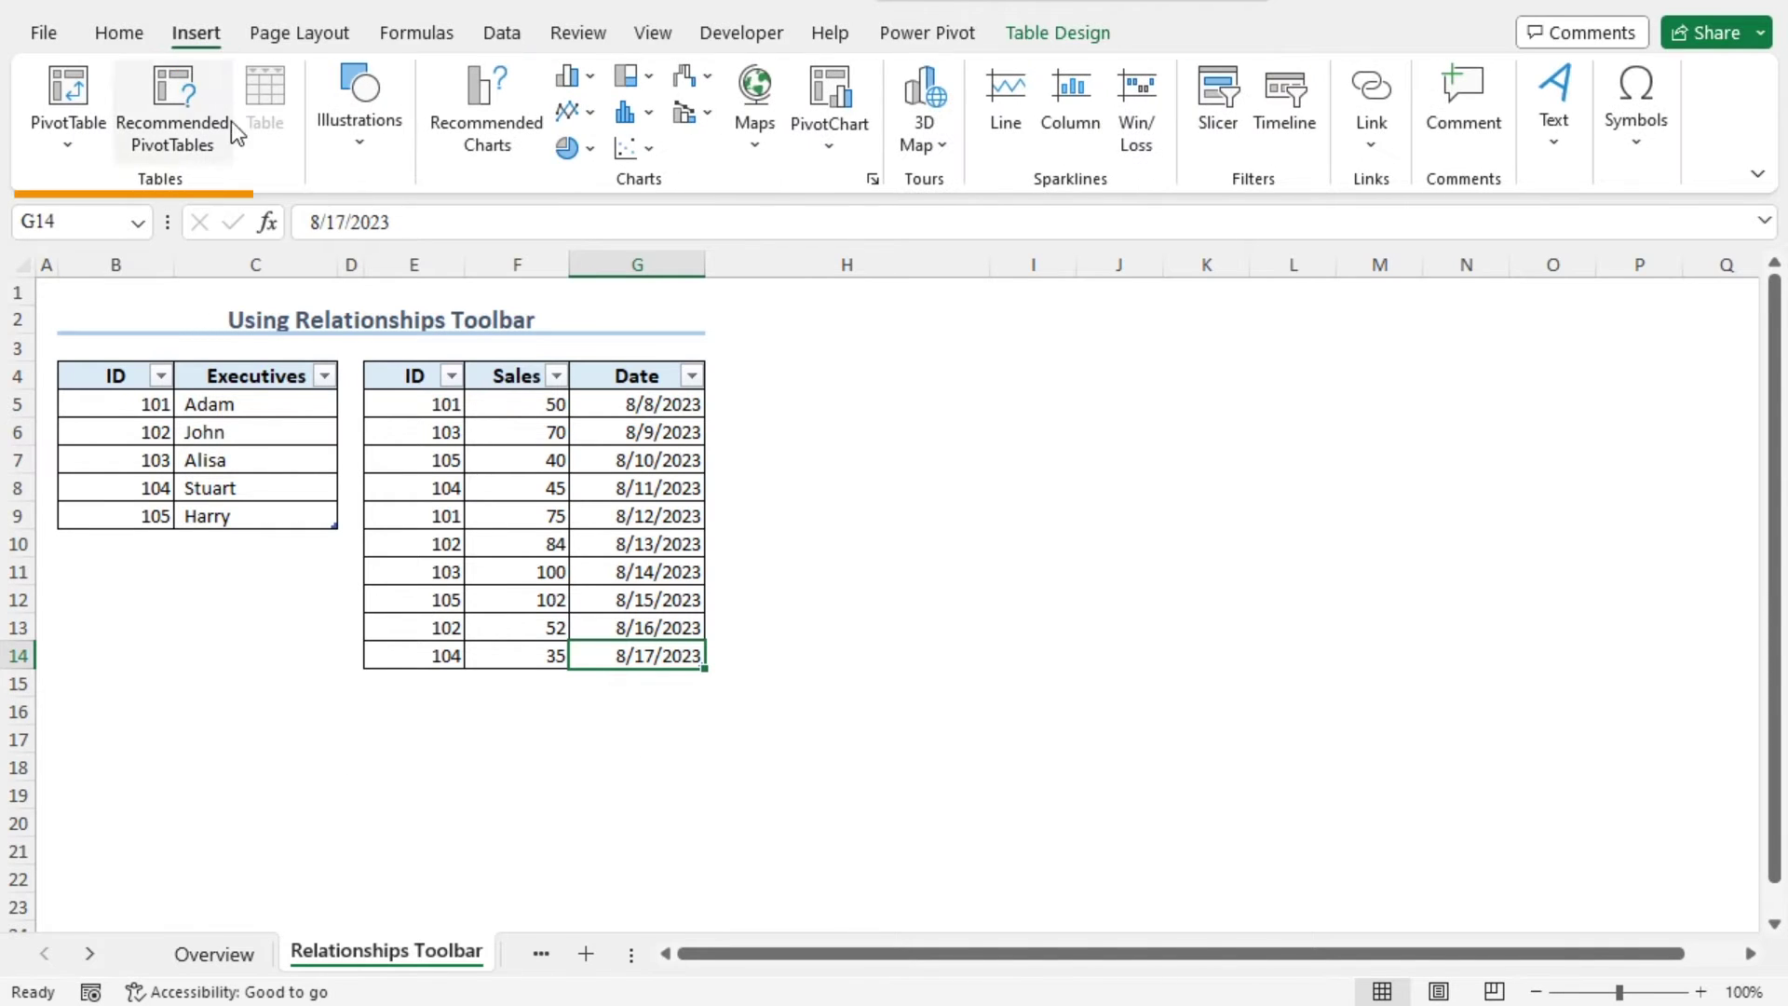
pyautogui.click(73, 149)
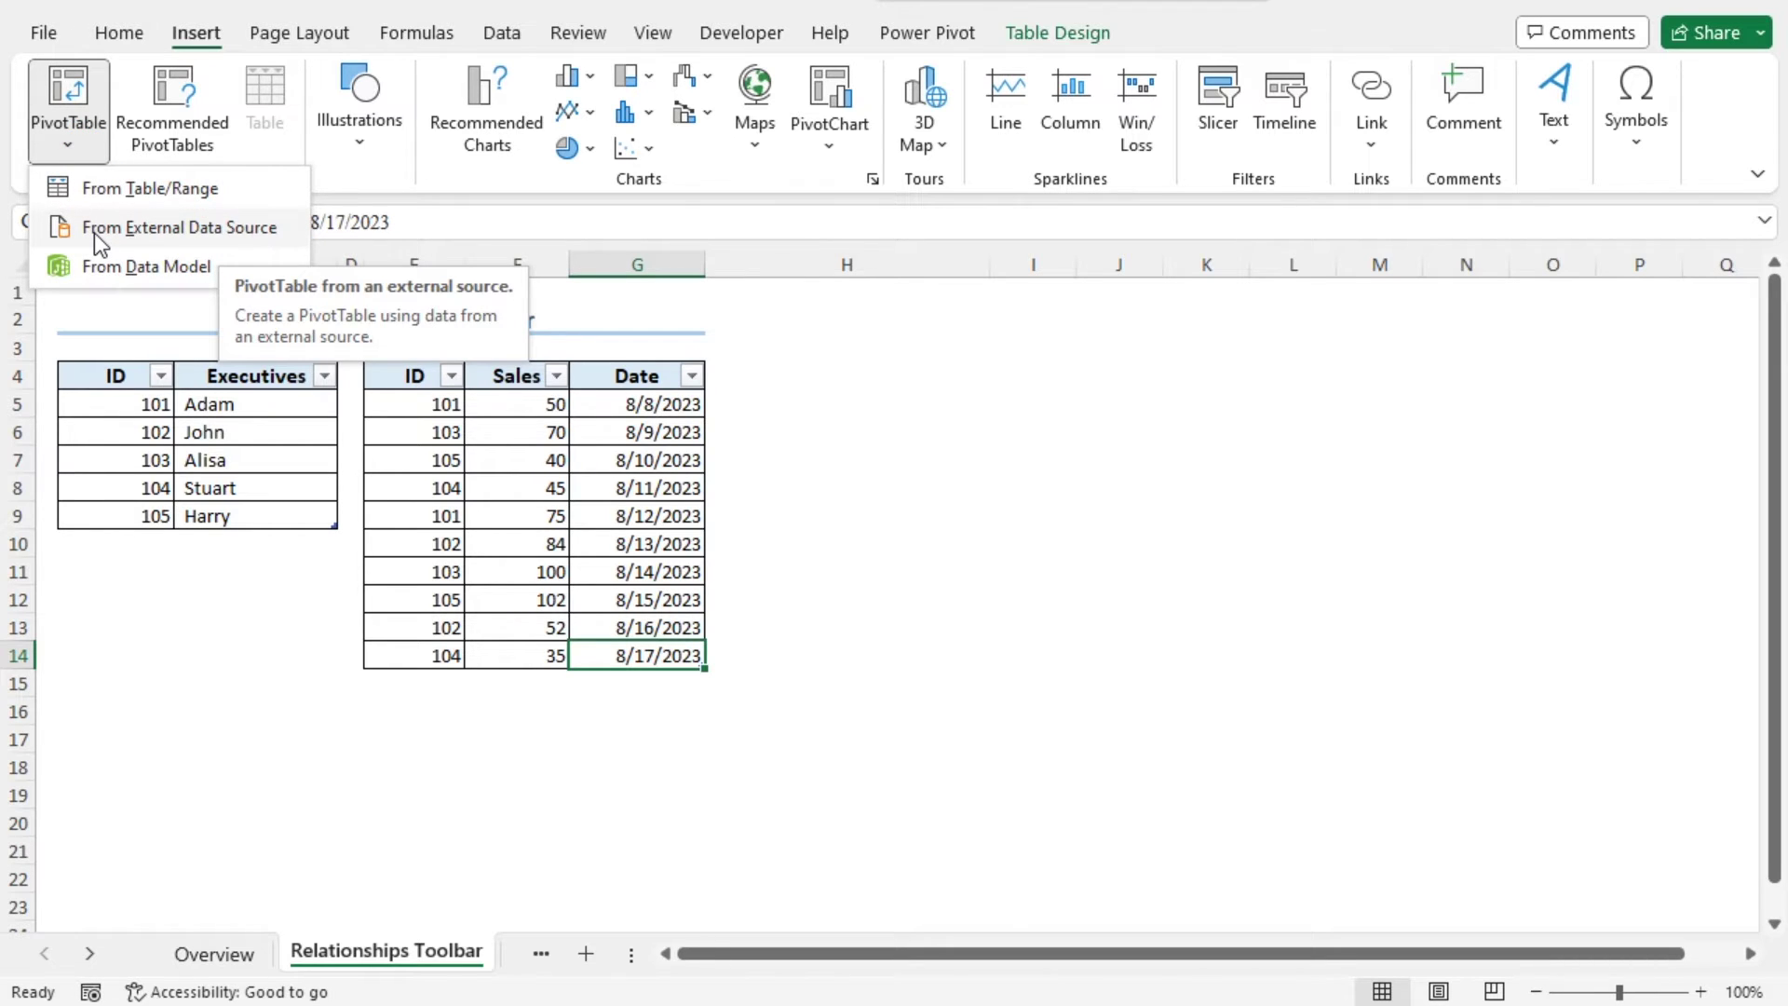
pyautogui.click(165, 227)
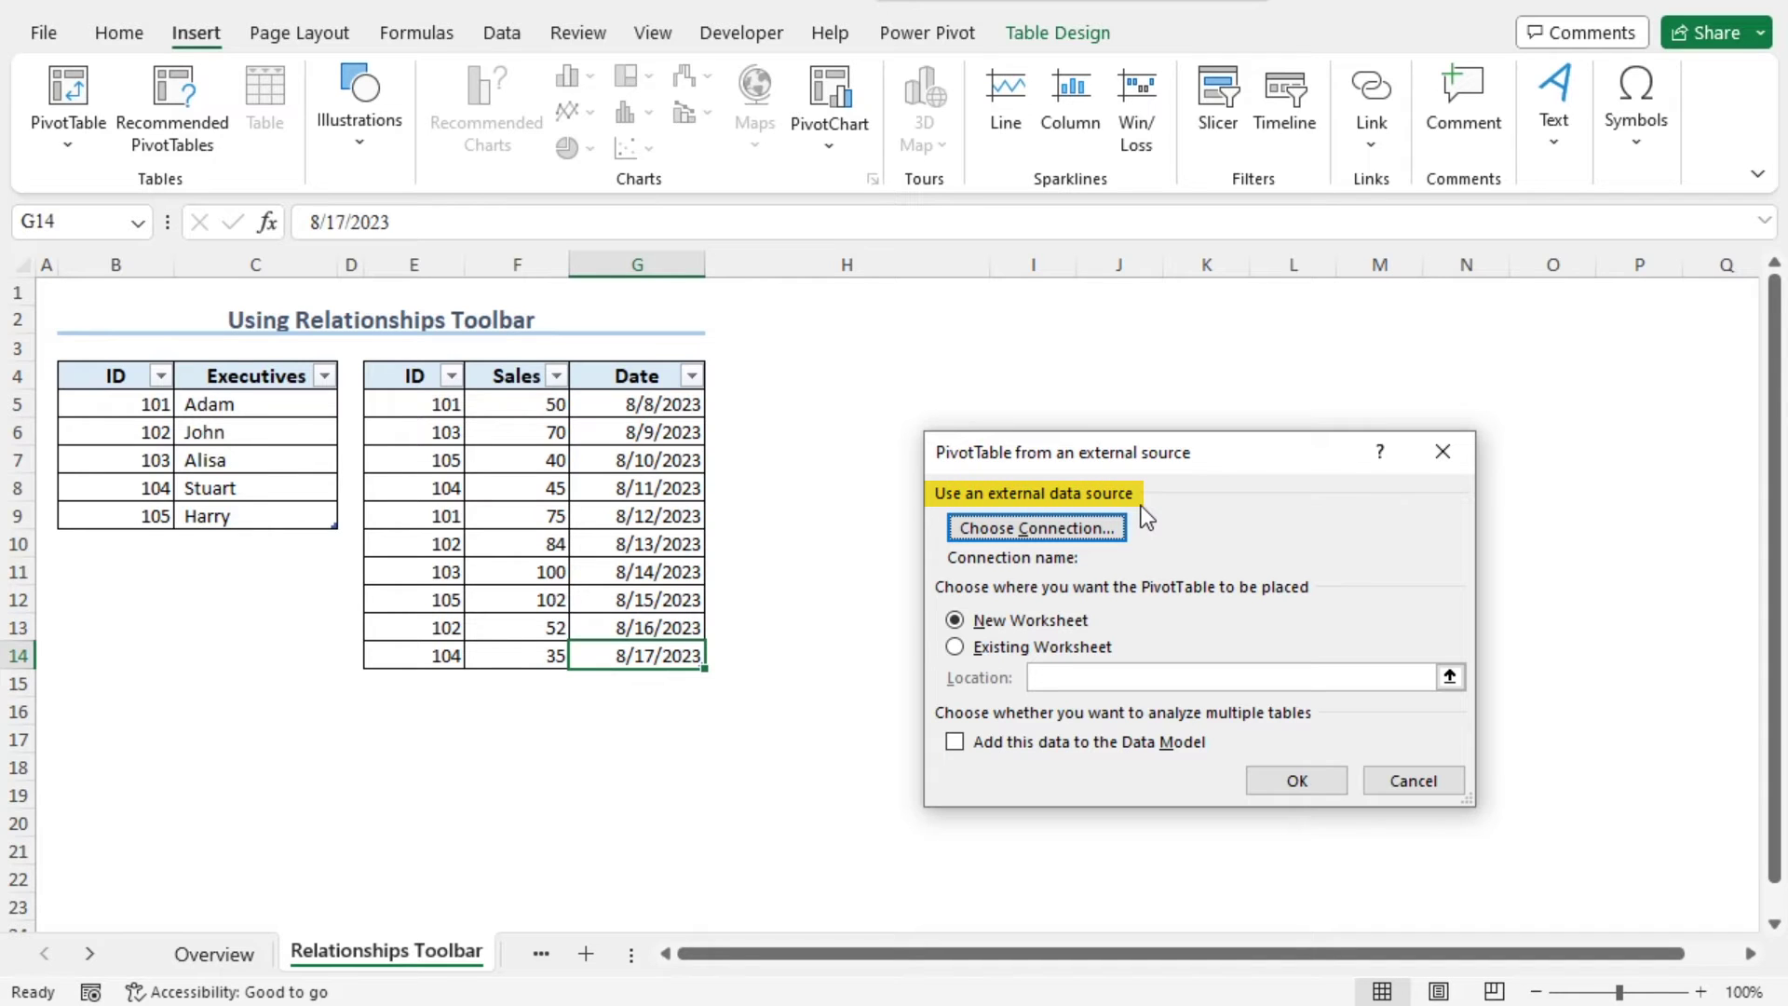
pyautogui.click(1093, 527)
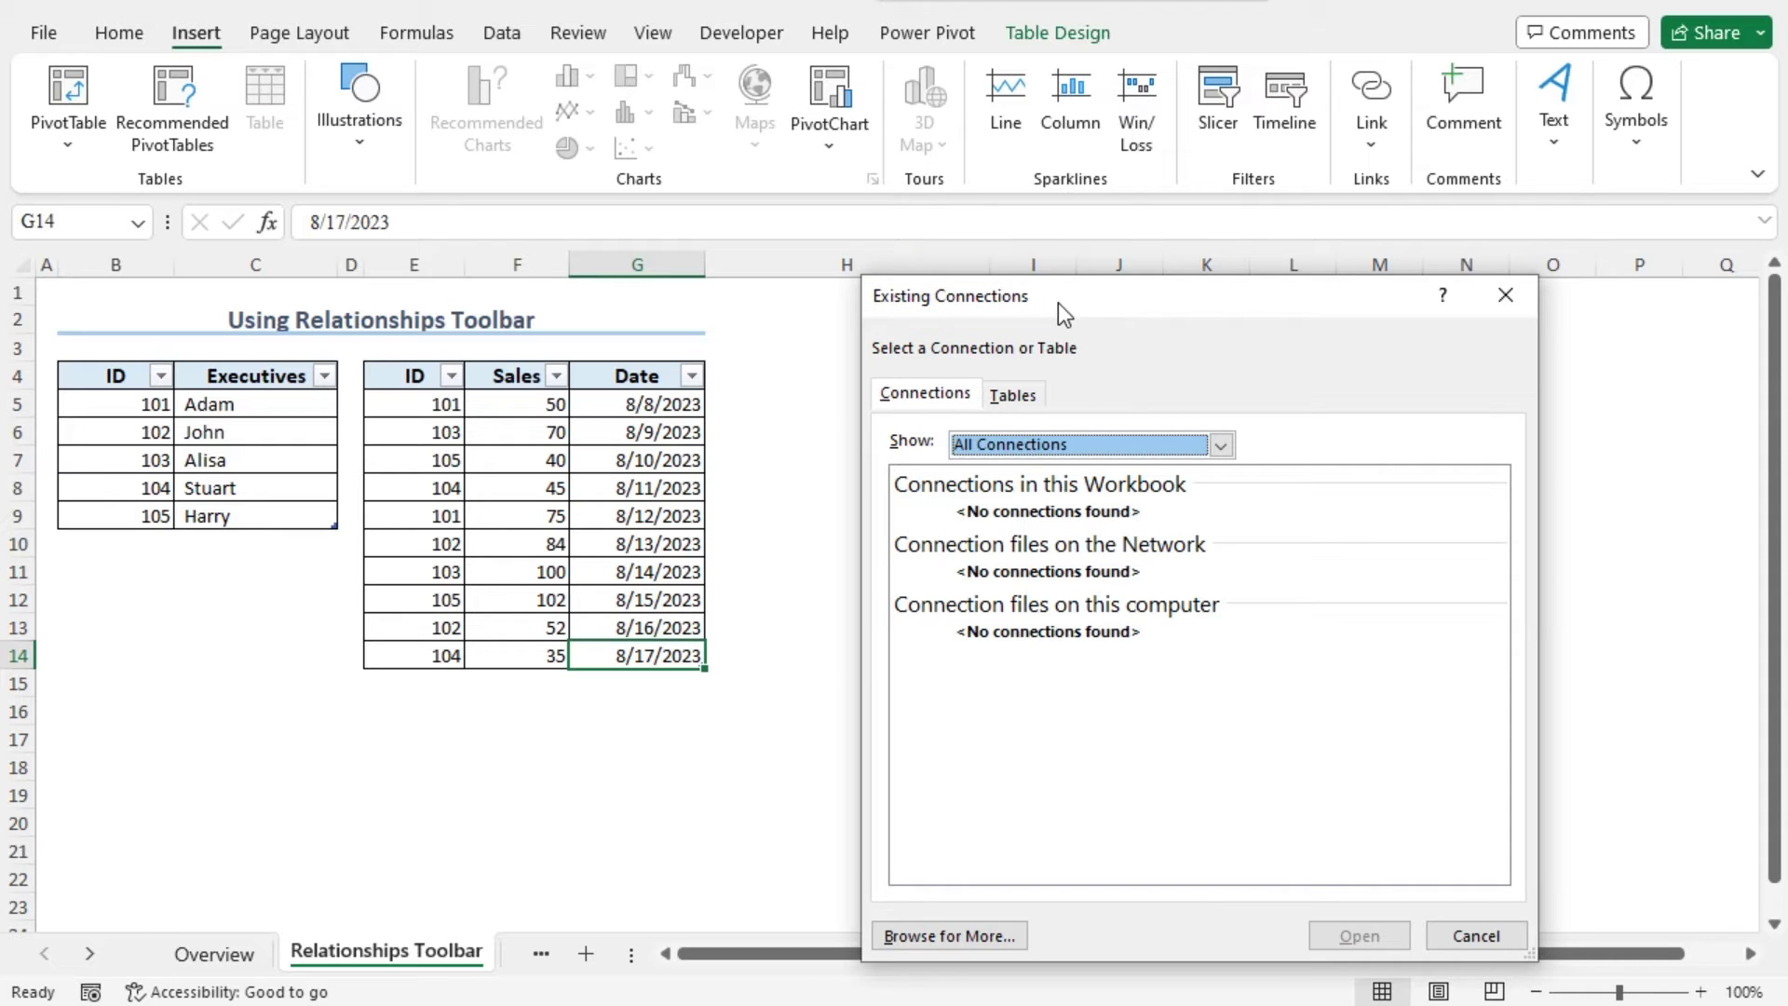
pyautogui.click(1017, 399)
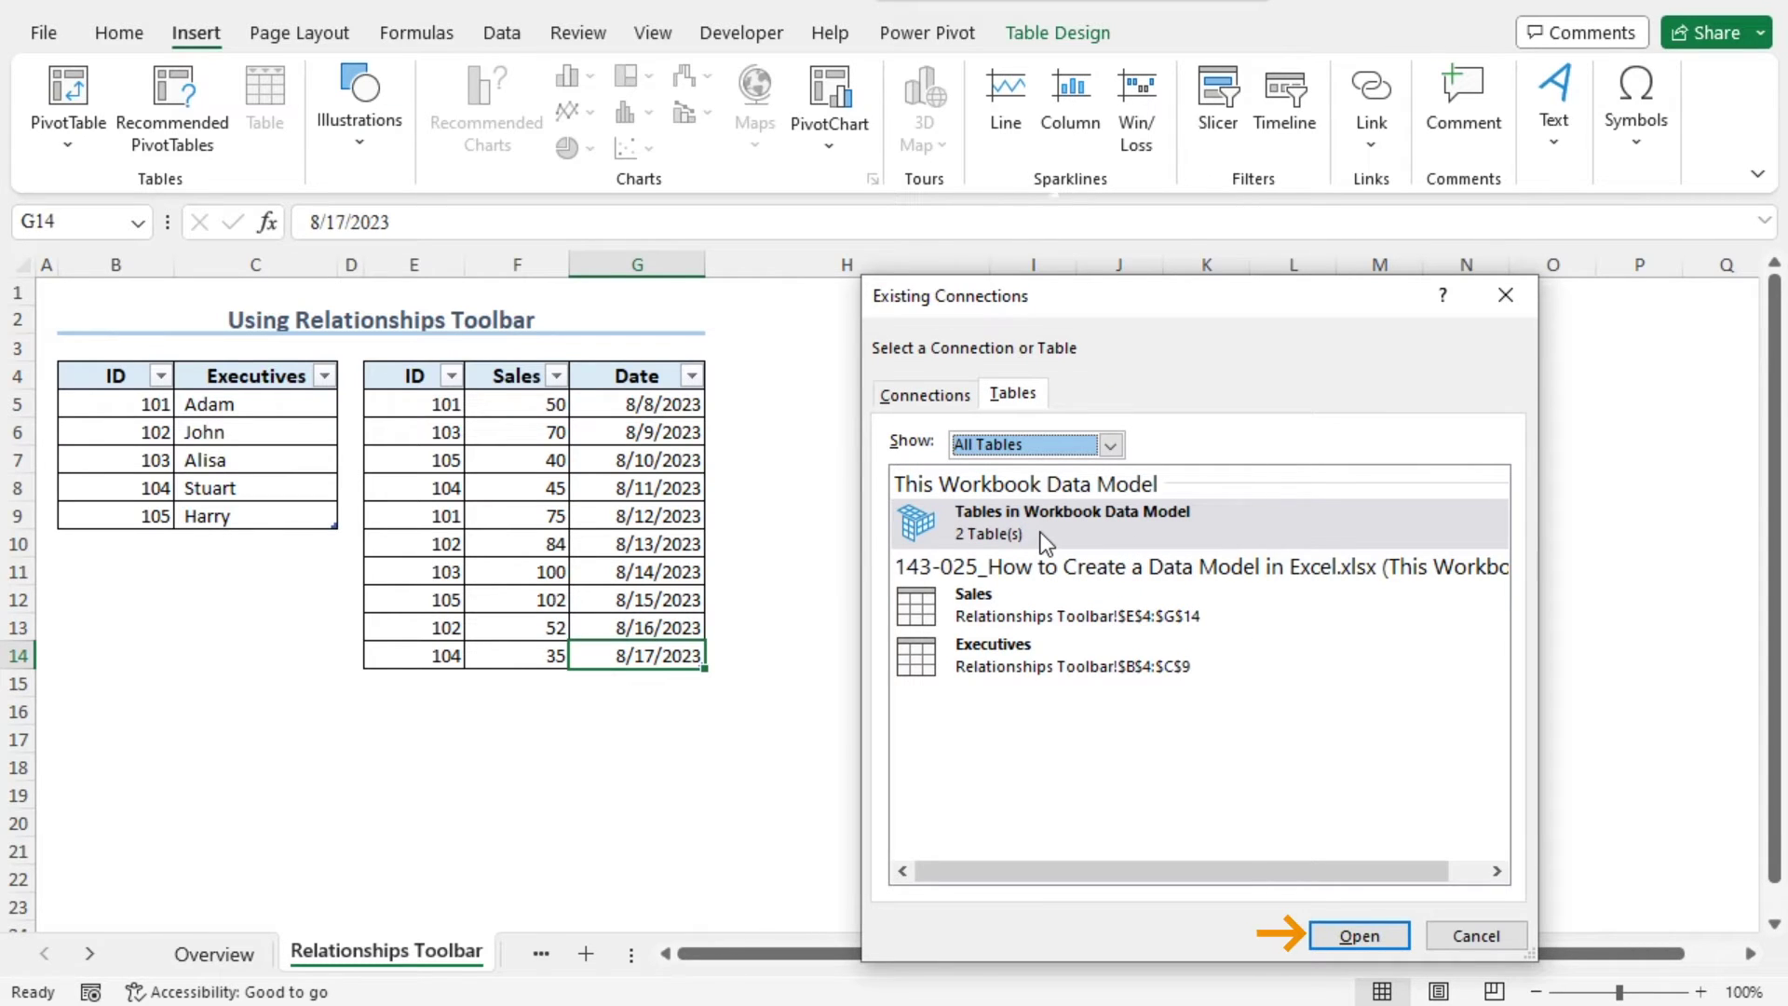
pyautogui.click(1358, 937)
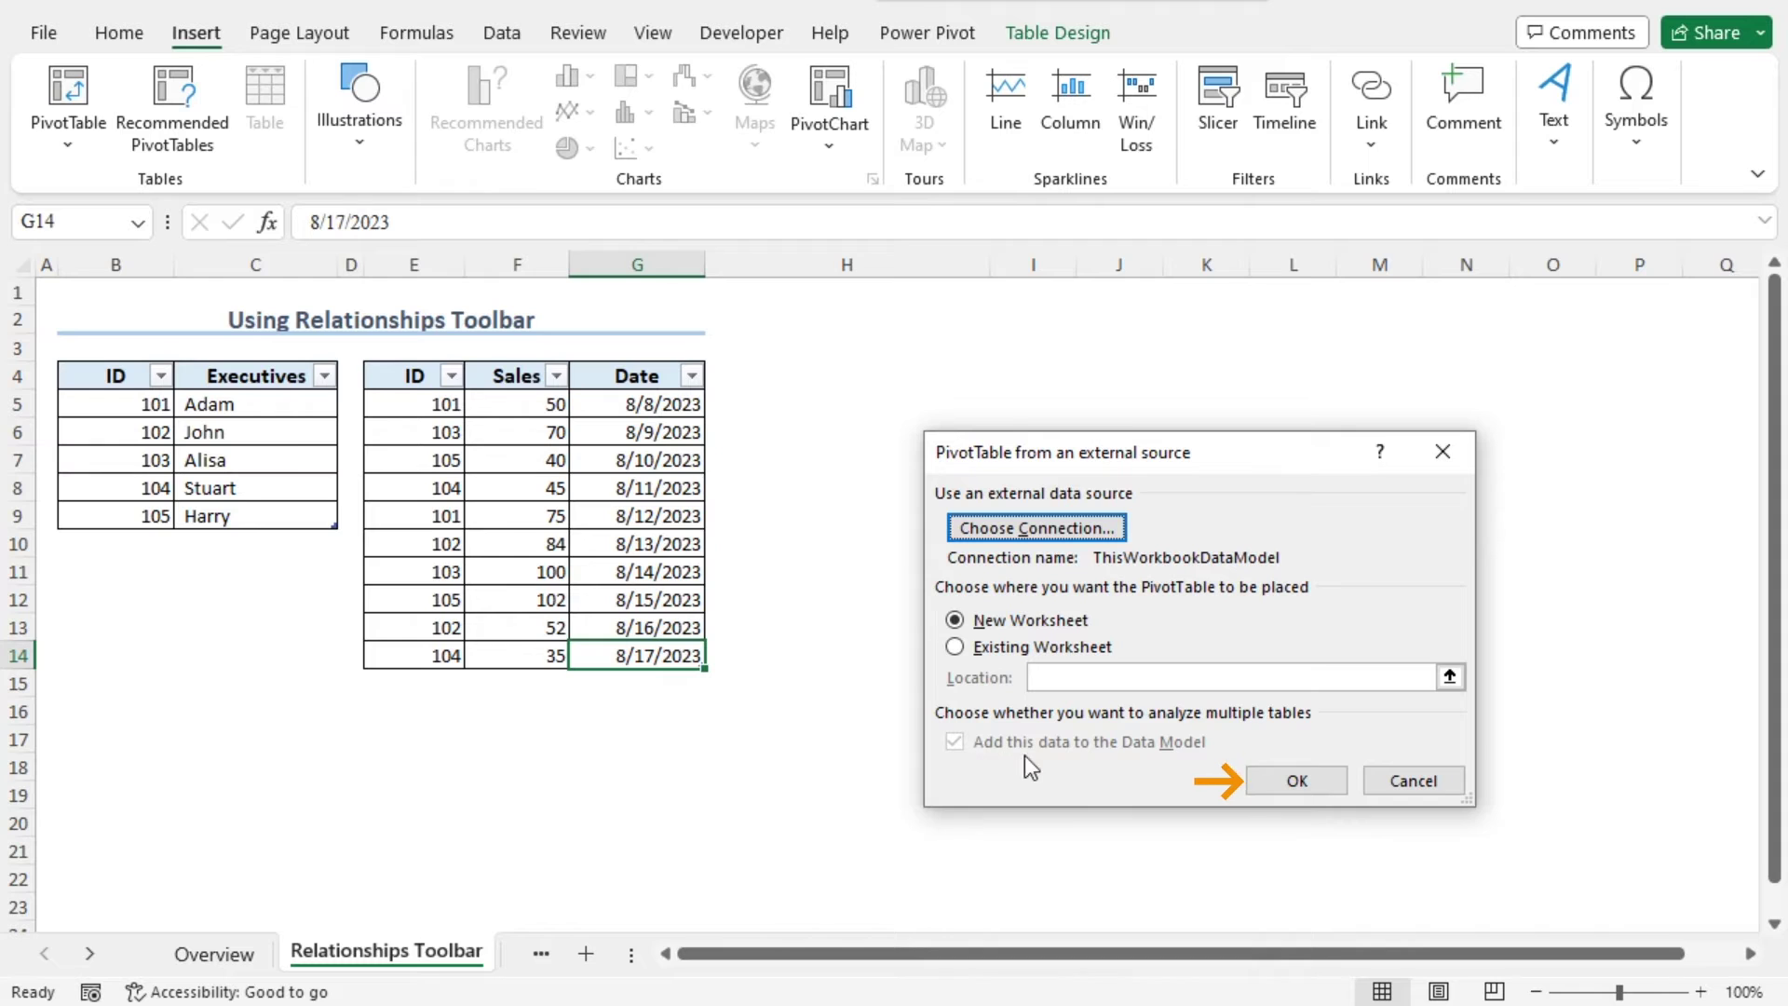
pyautogui.click(1276, 780)
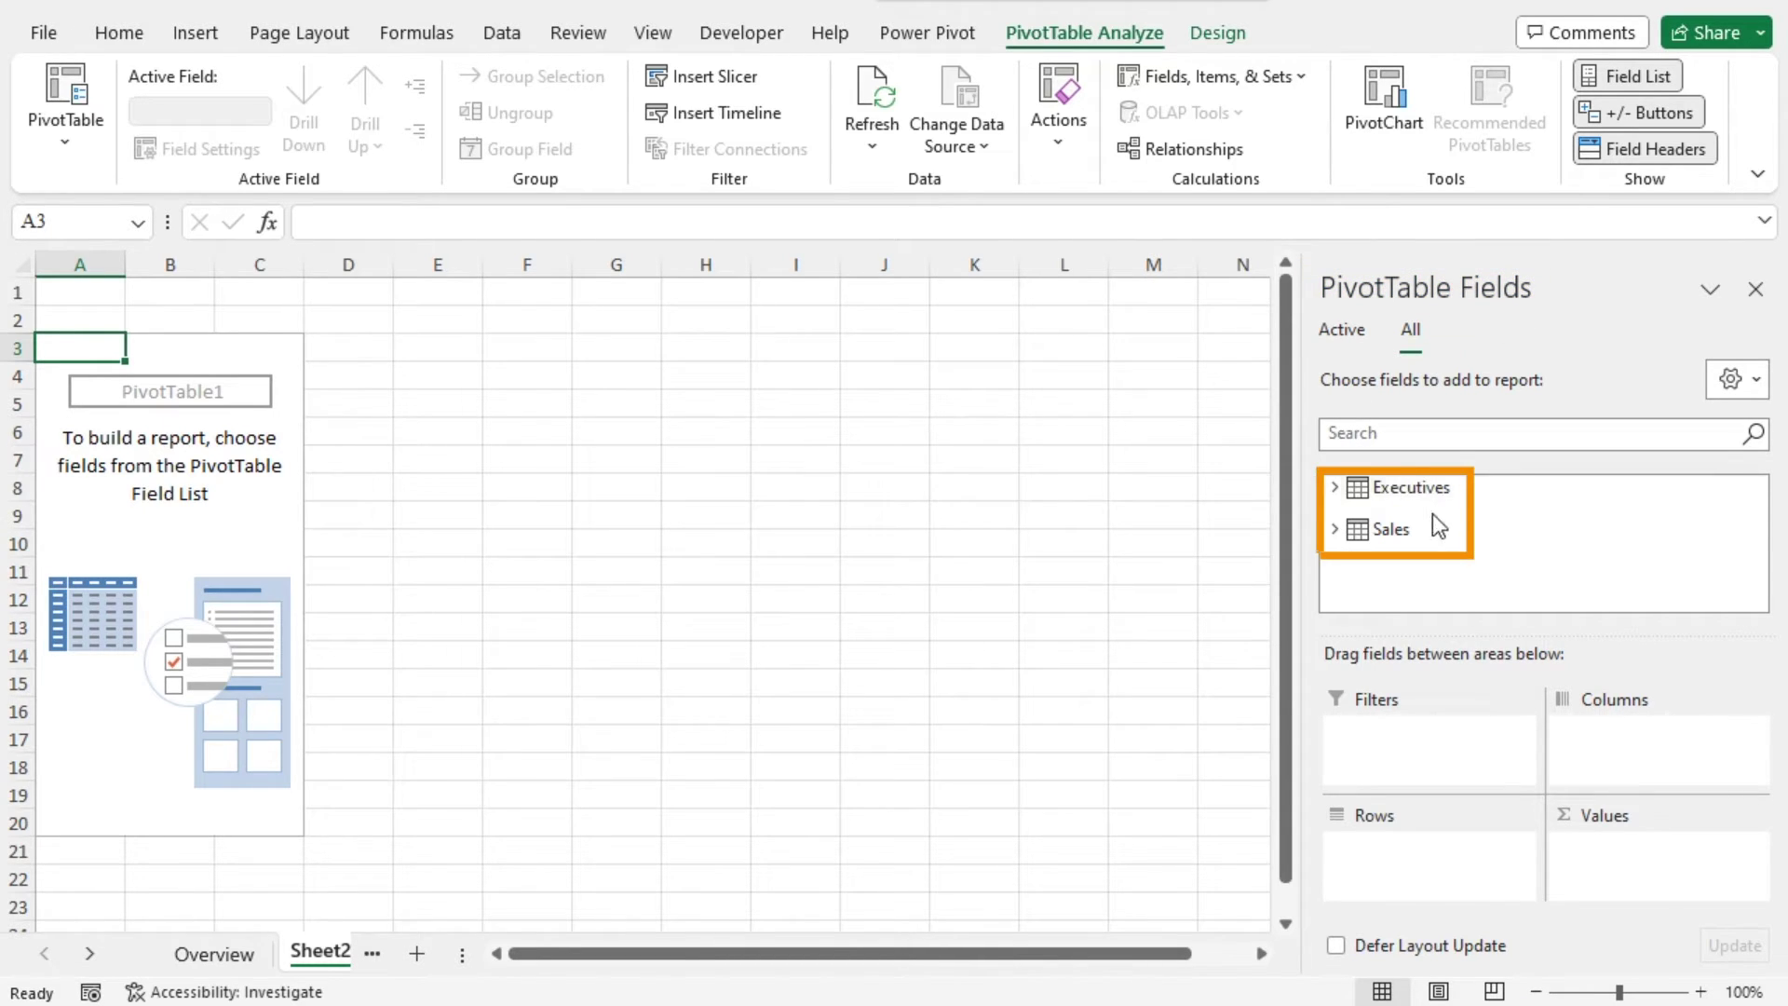
# Add the Executives field from the Executives table as PivotTable rows, and add the Sales field from the Sales table.
pyautogui.click(1337, 490)
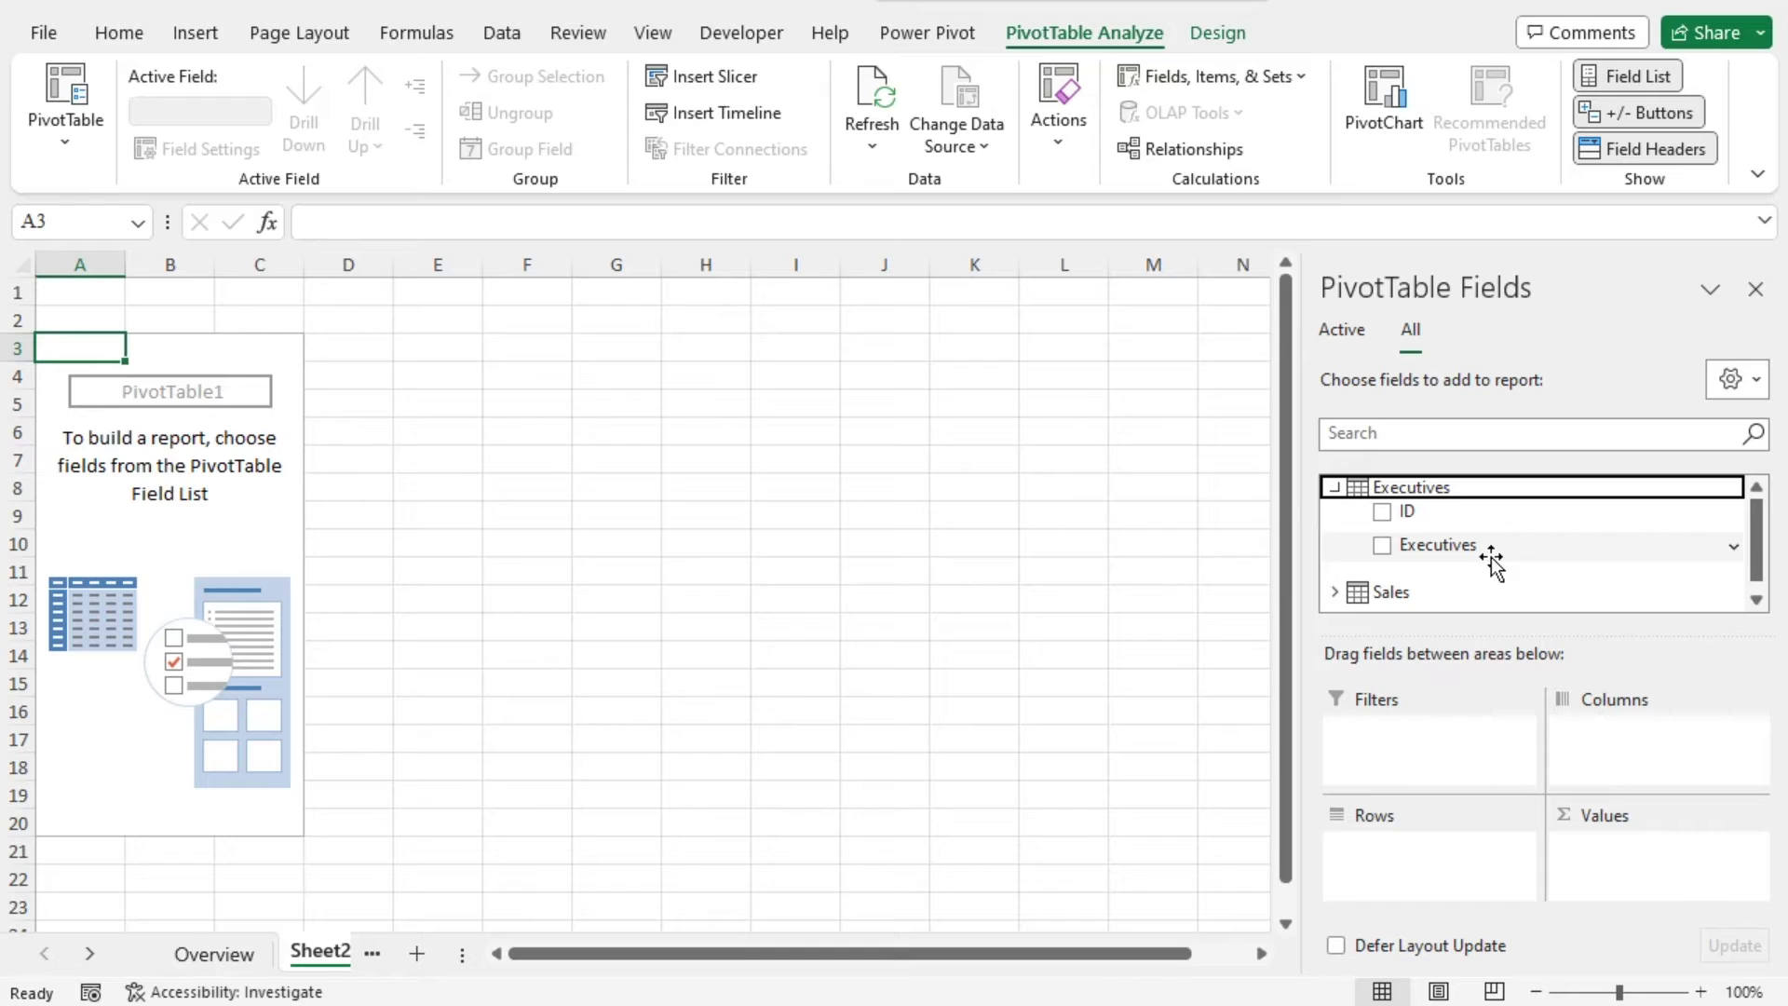
pyautogui.click(1337, 592)
pyautogui.click(1337, 593)
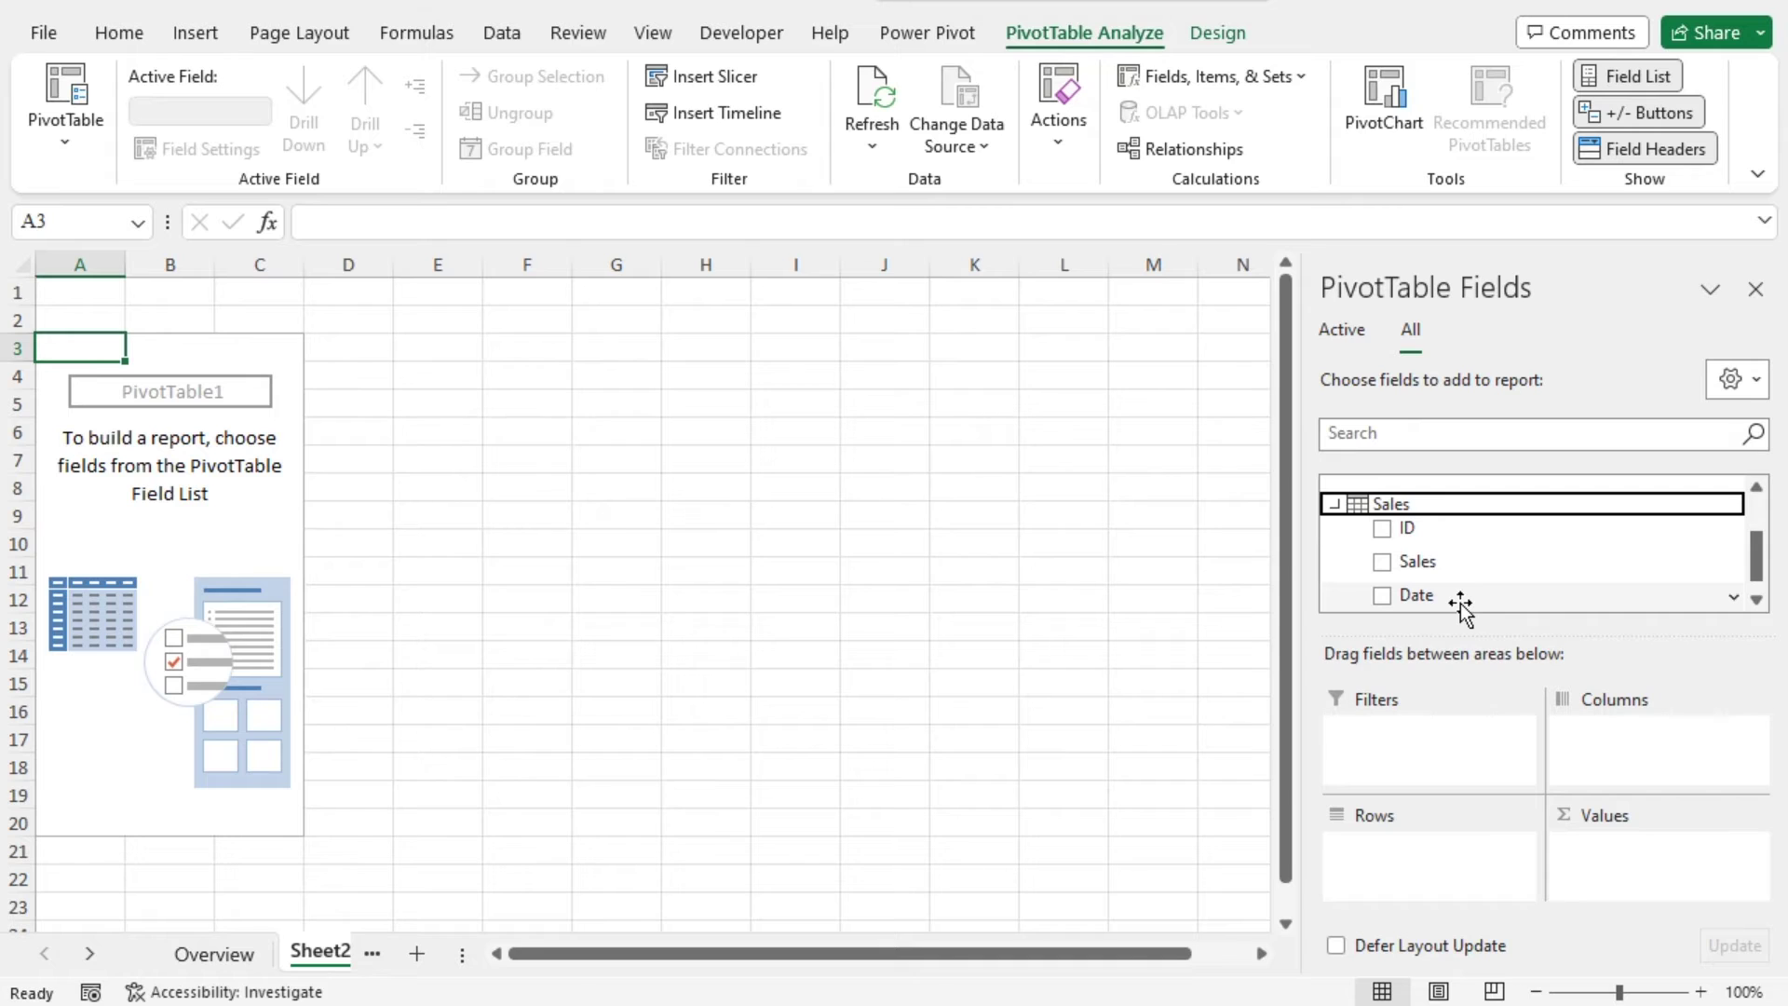
pyautogui.scroll(1, 1460, 605)
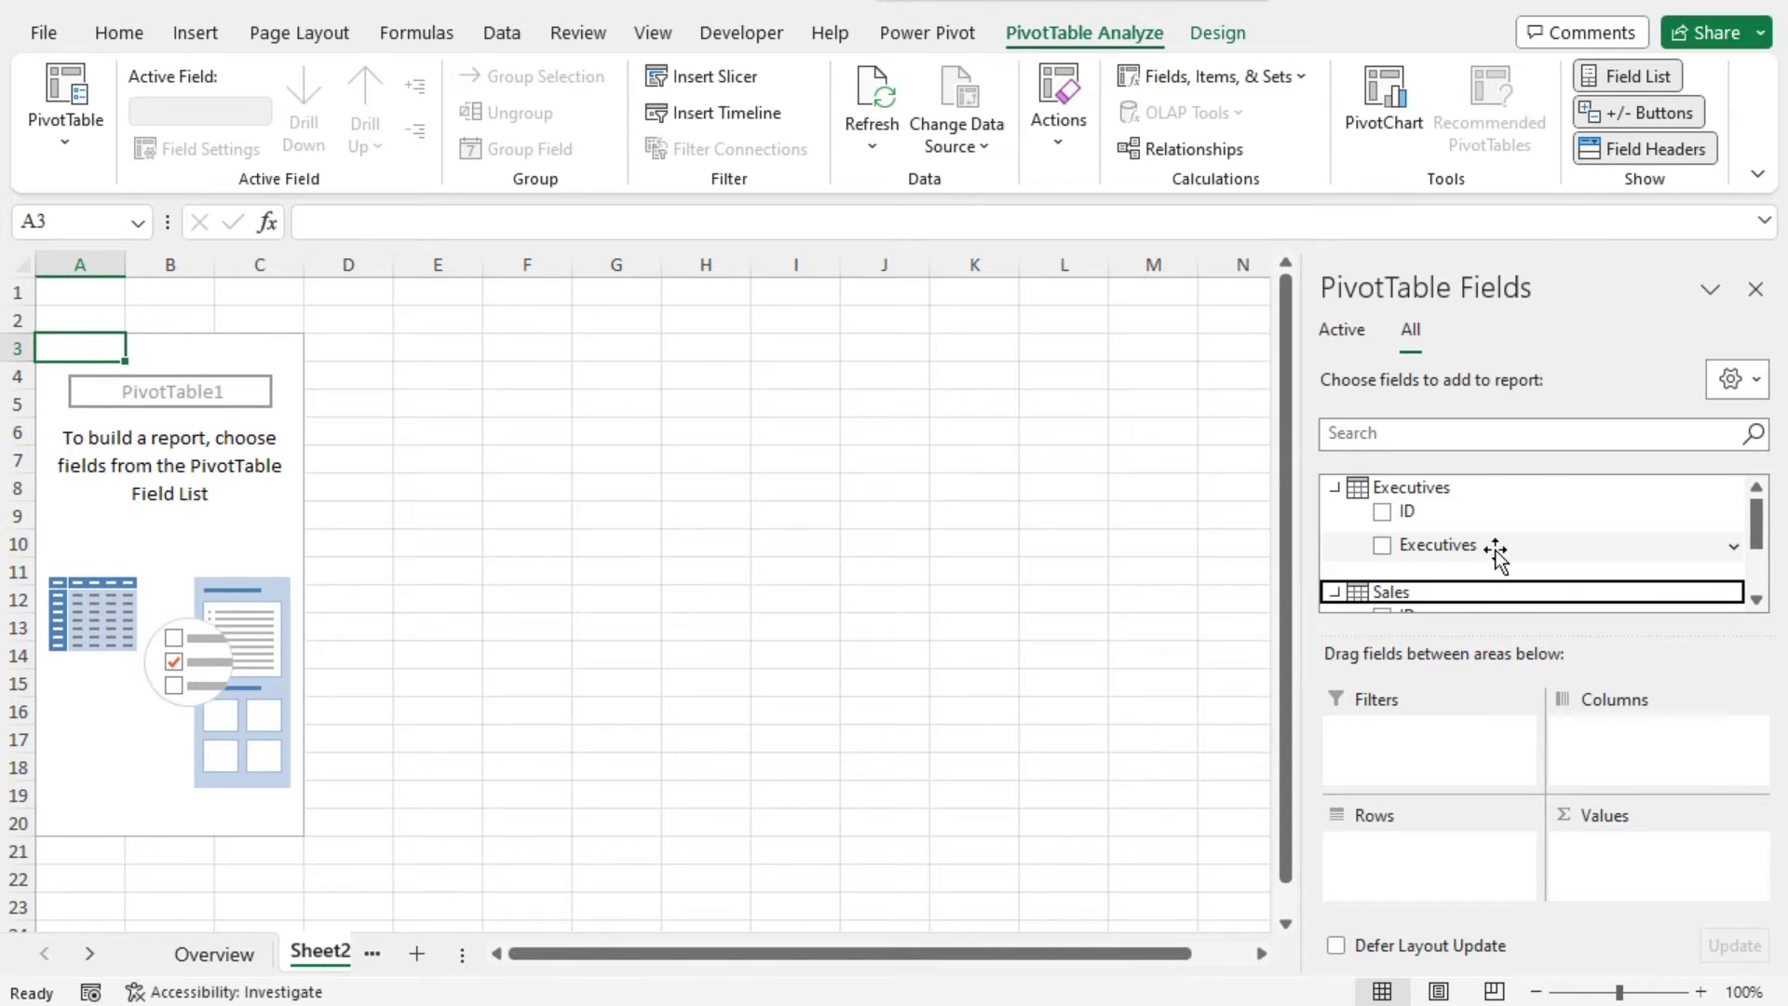
pyautogui.click(1395, 550)
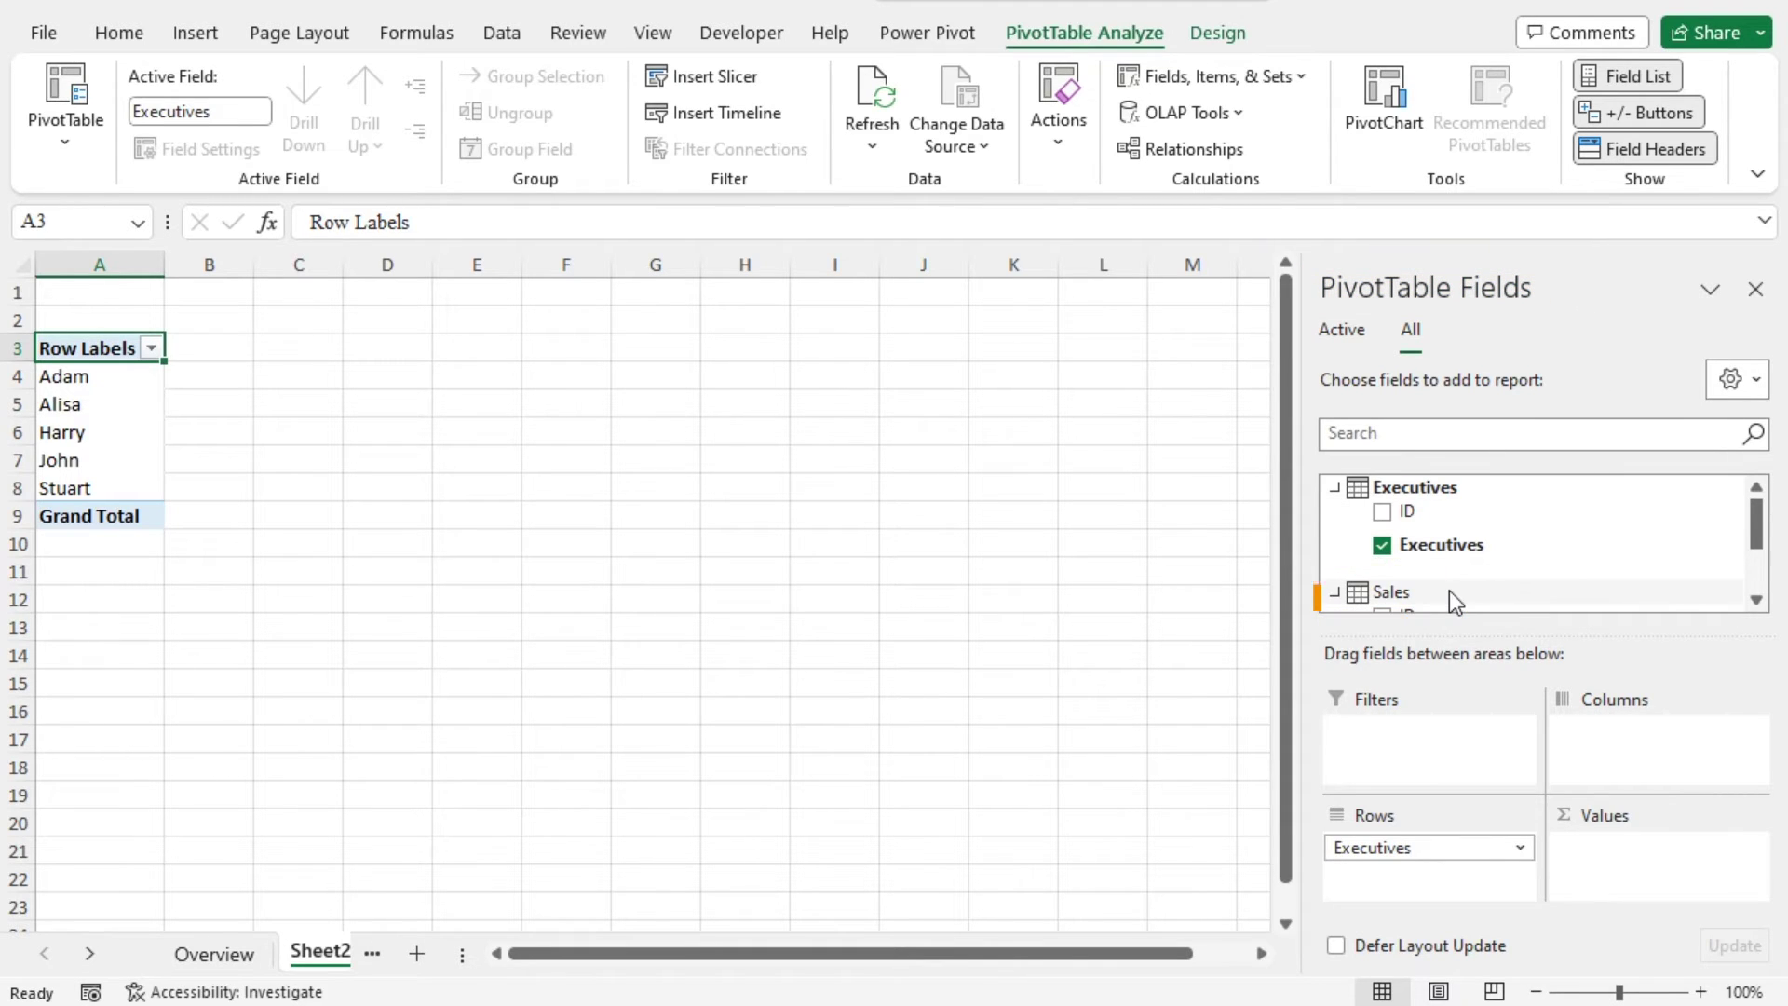
pyautogui.scroll(-1, 1449, 590)
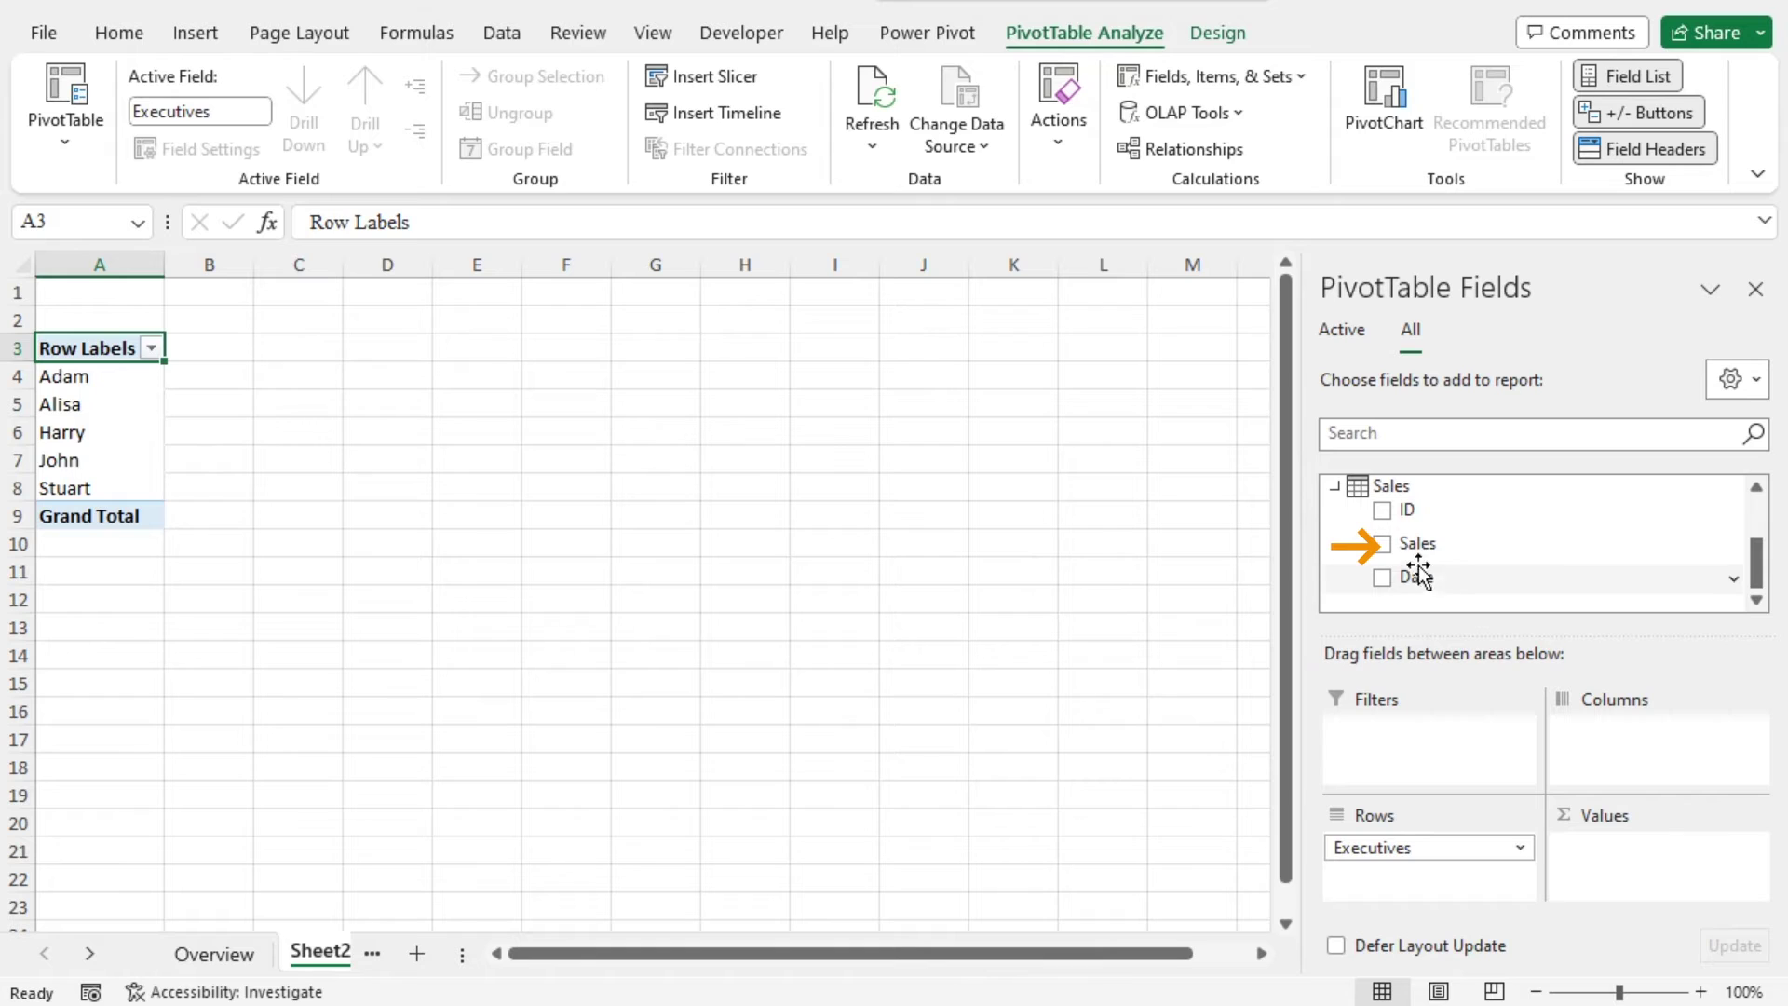
pyautogui.click(1382, 544)
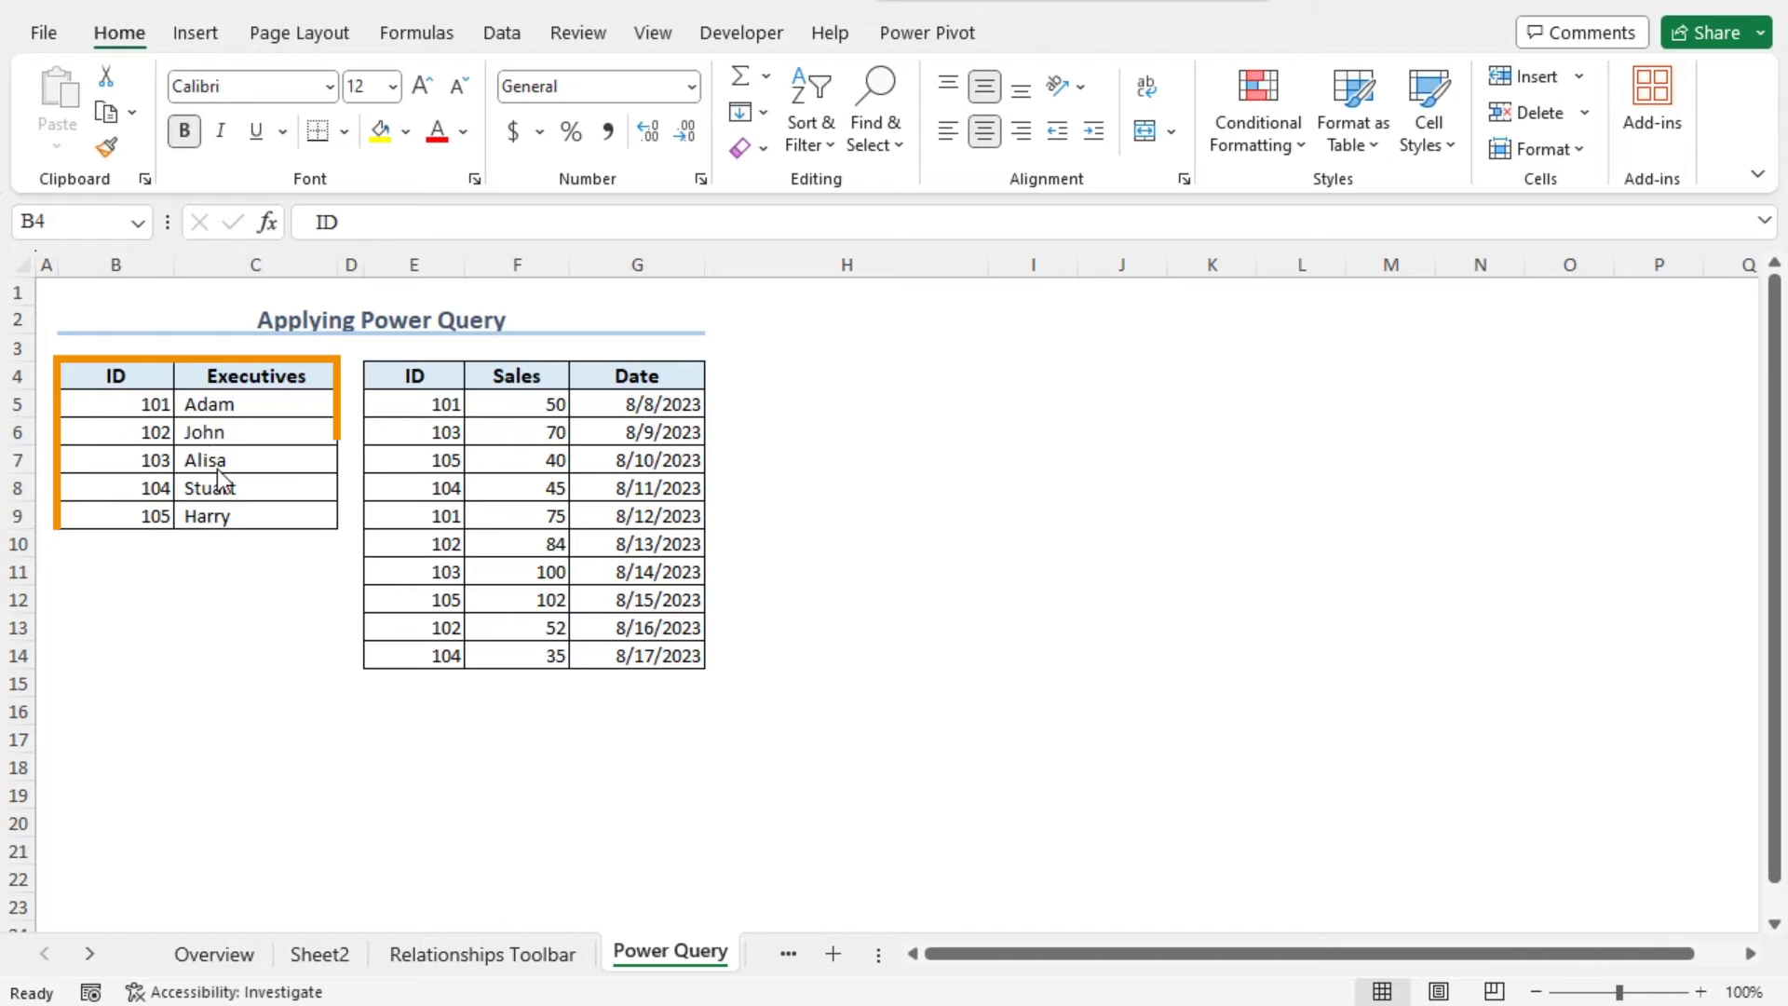
# Convert the ID and Executives range B4:C9 on the Power Query sheet into a table with headers.
pyautogui.click(126, 380)
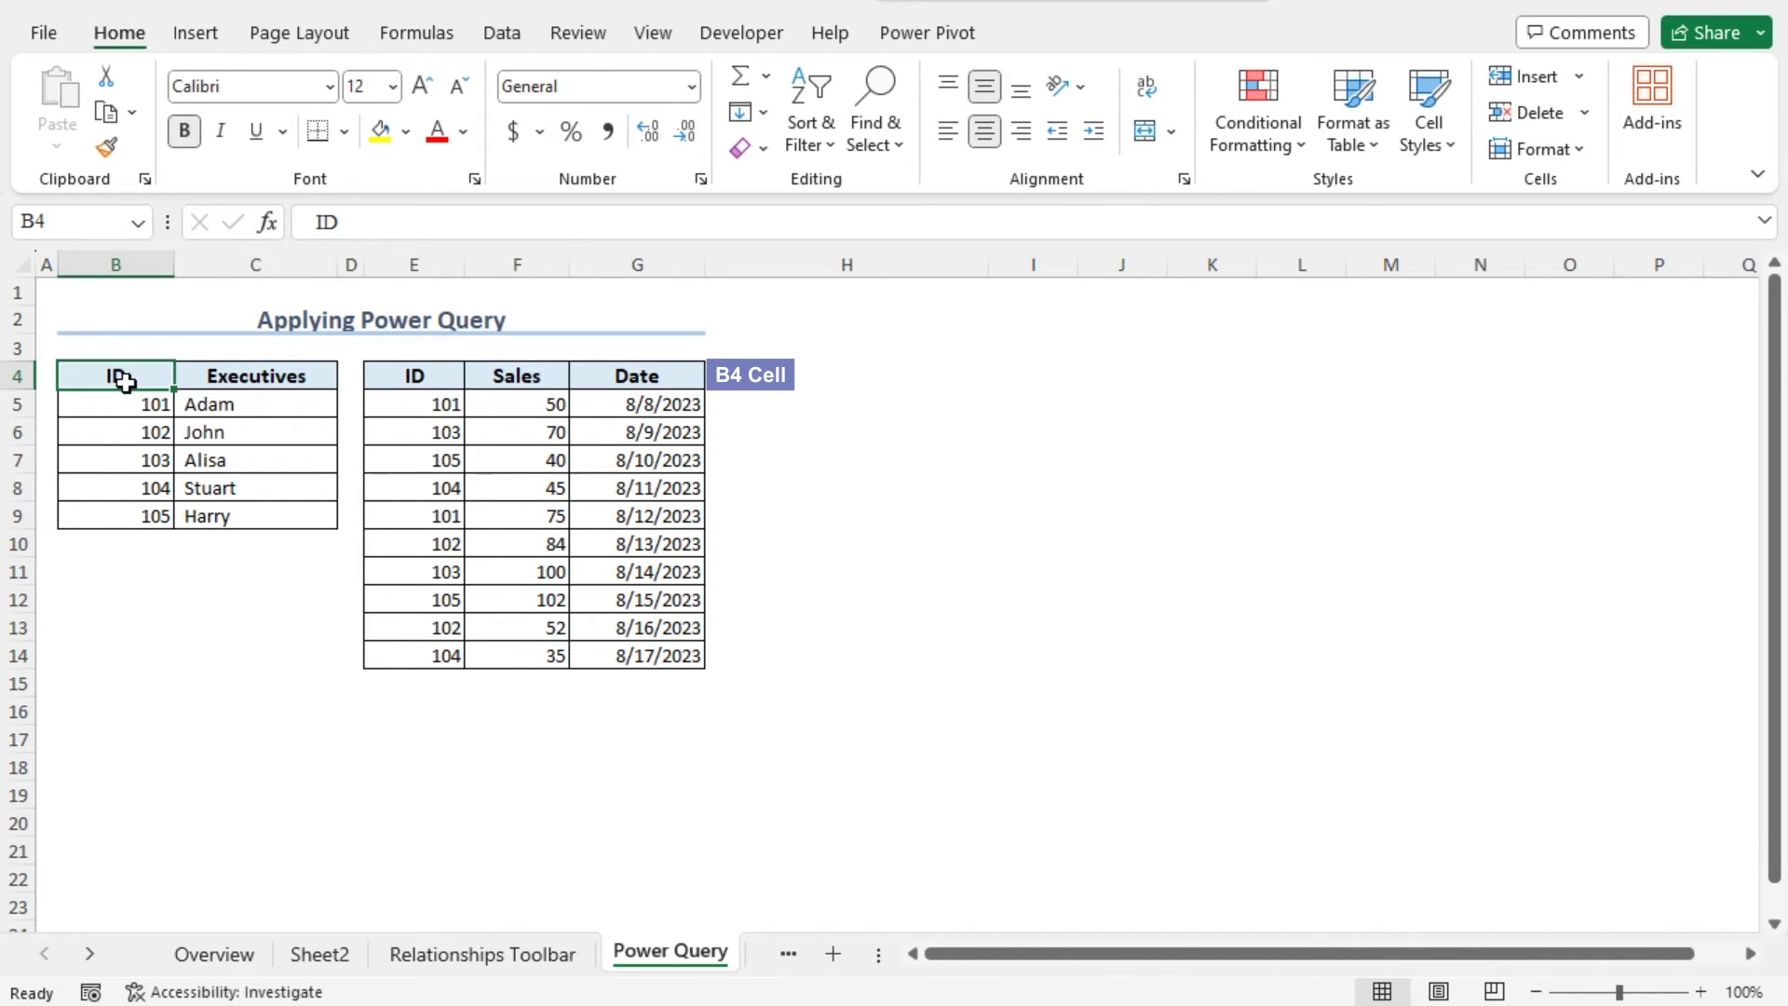
pyautogui.hotkey('ctrl', 't')
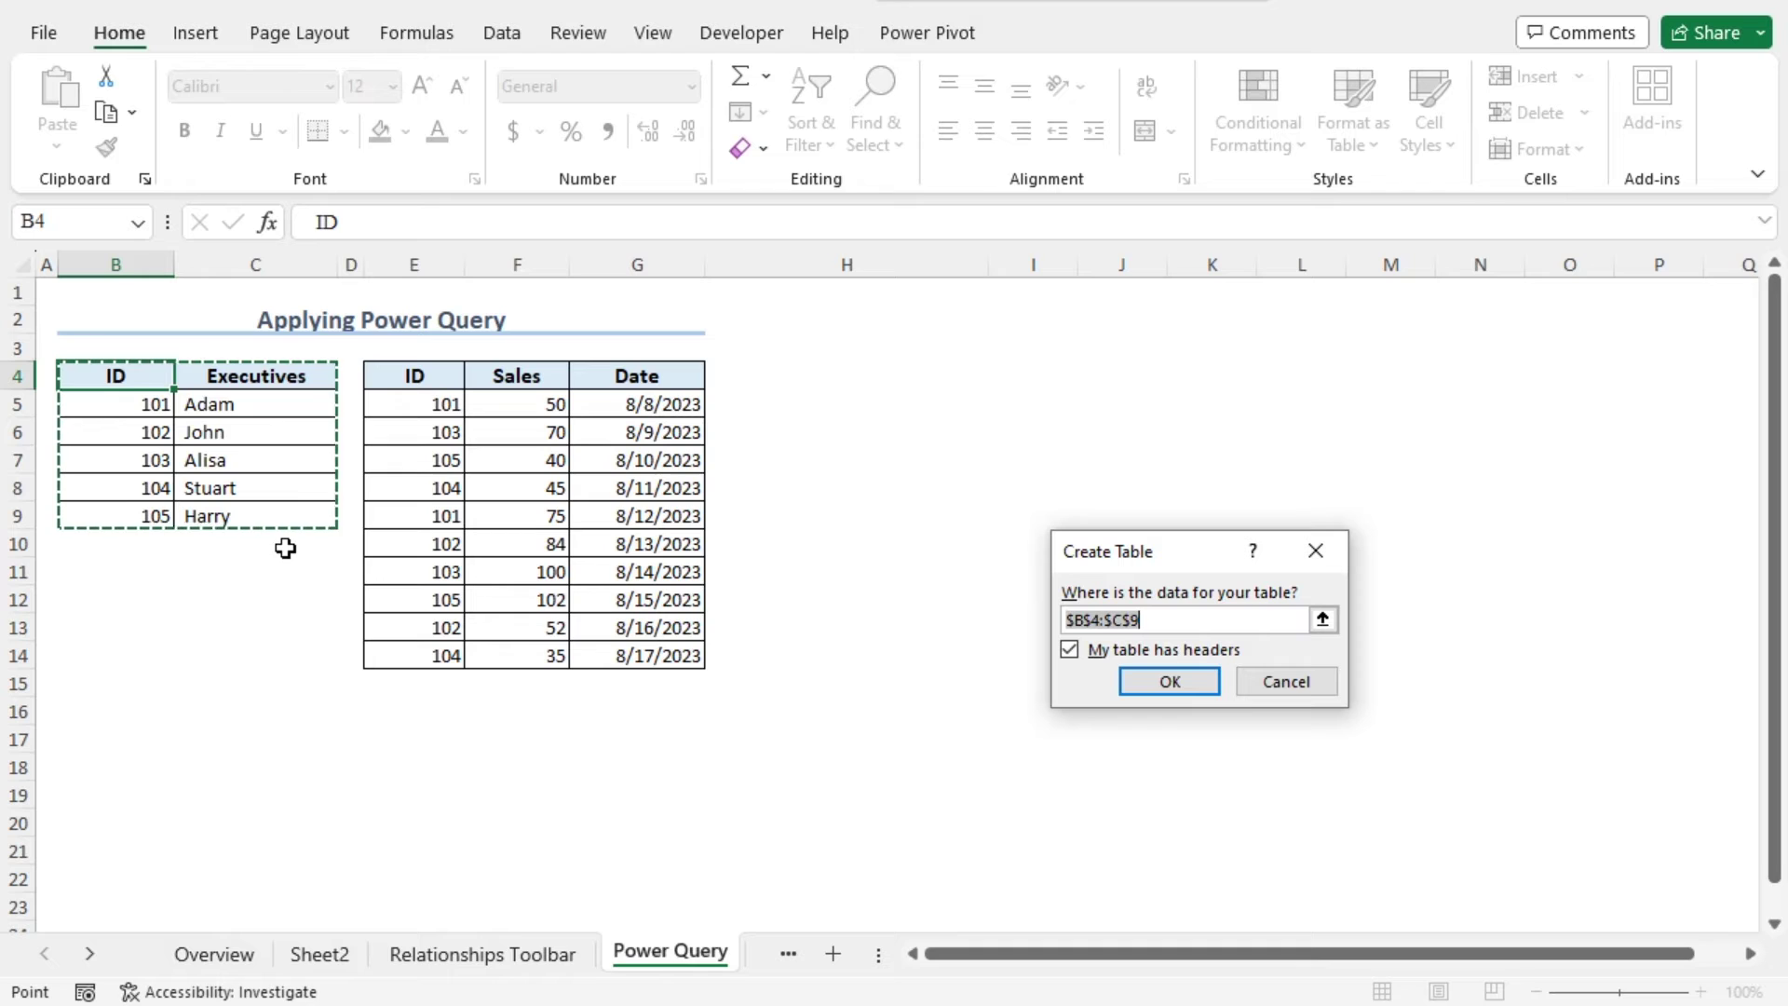
pyautogui.click(1172, 689)
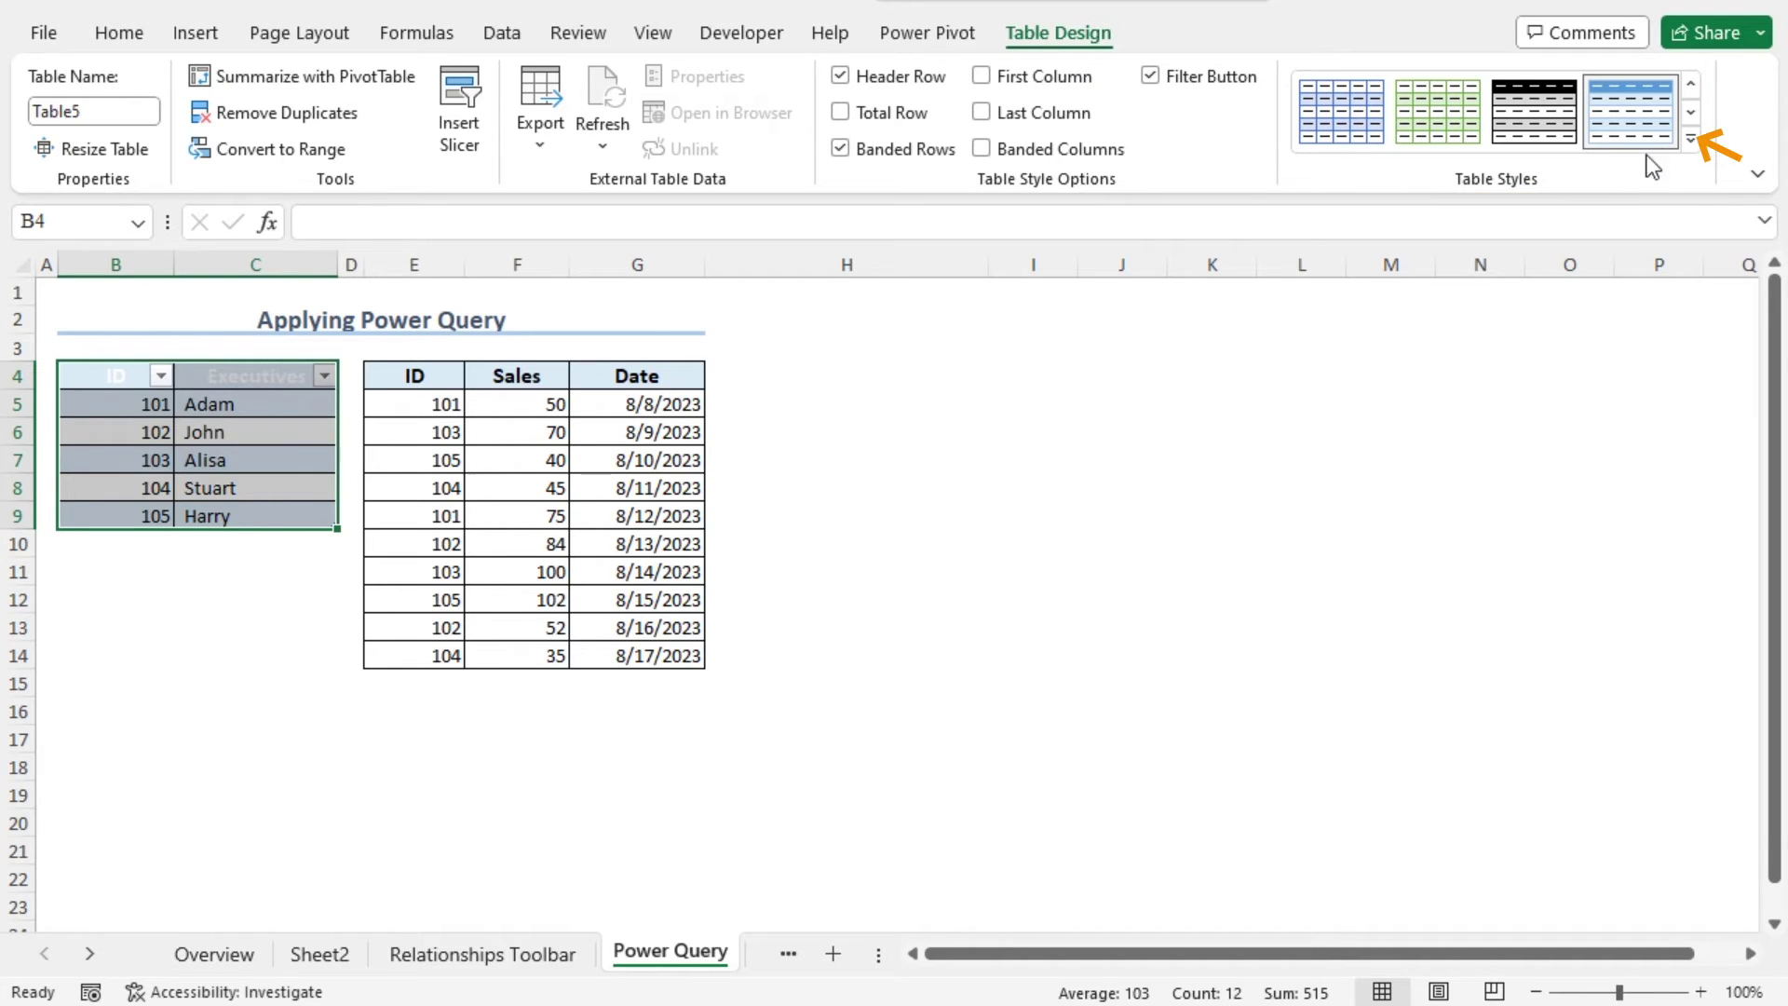
# Apply the plain unshaded Light style to the table in B4:C9 and name the table ExecutivesPQ.
pyautogui.click(1690, 138)
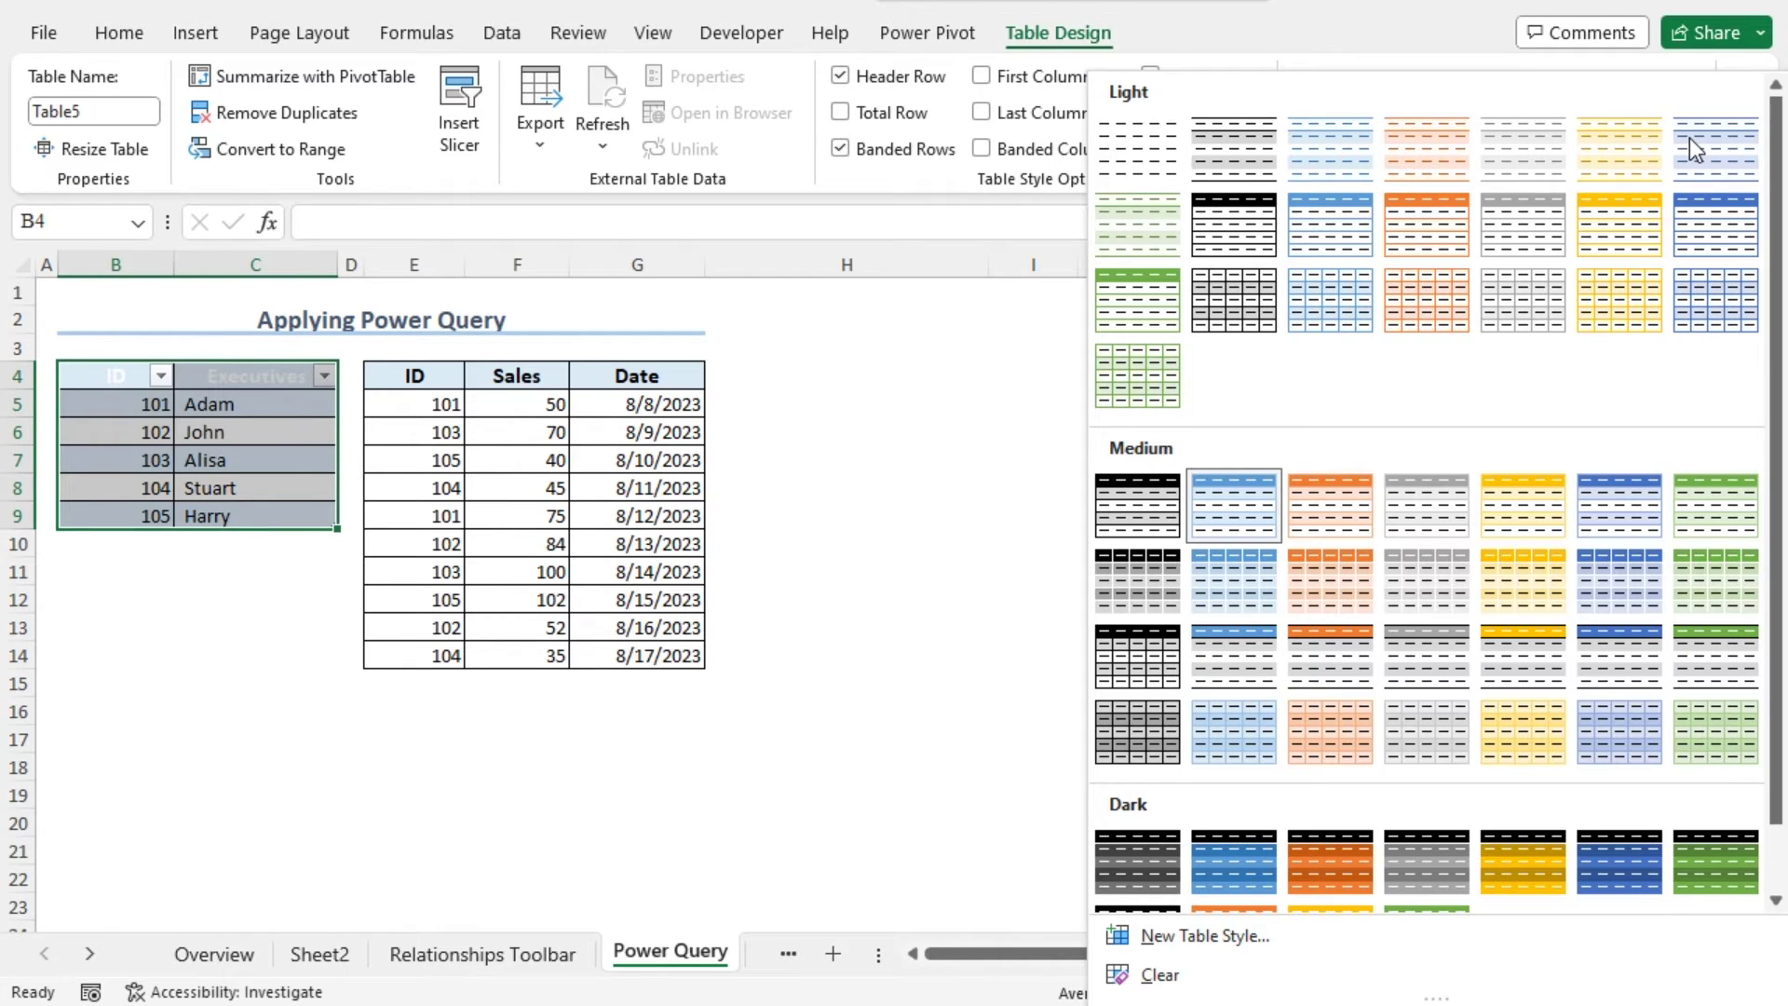
pyautogui.press('Escape')
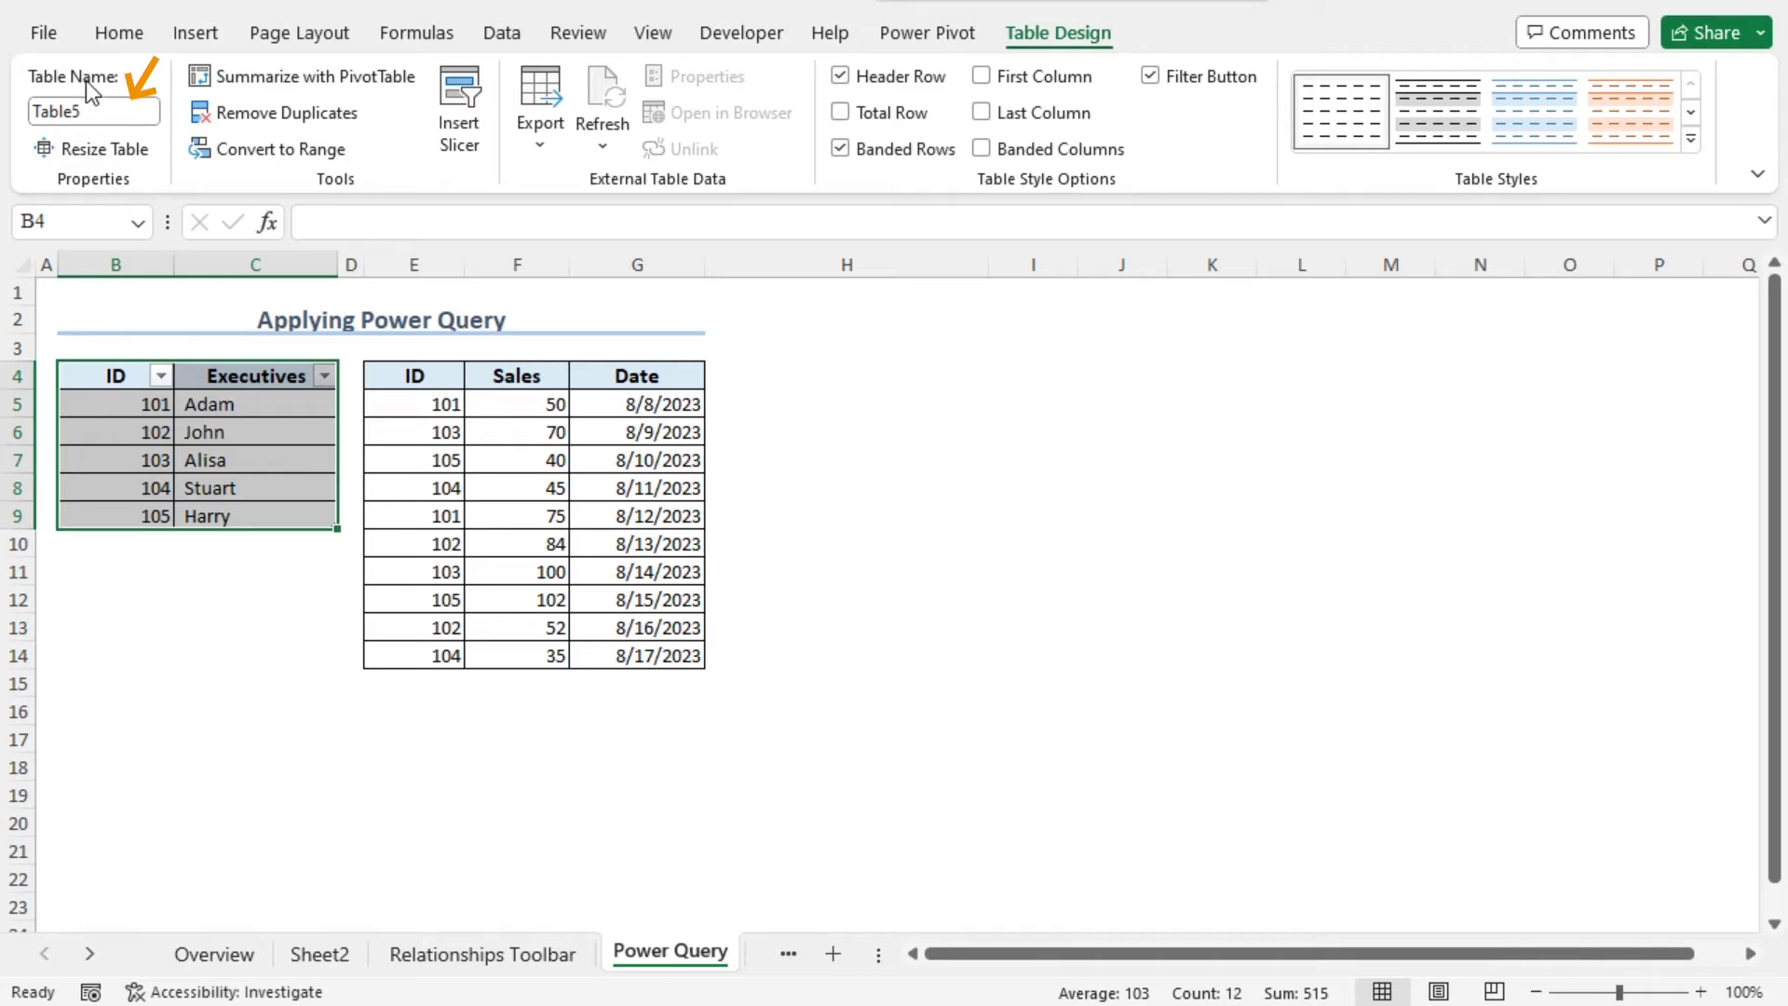
pyautogui.click(103, 114)
pyautogui.write('Executive_PQ')
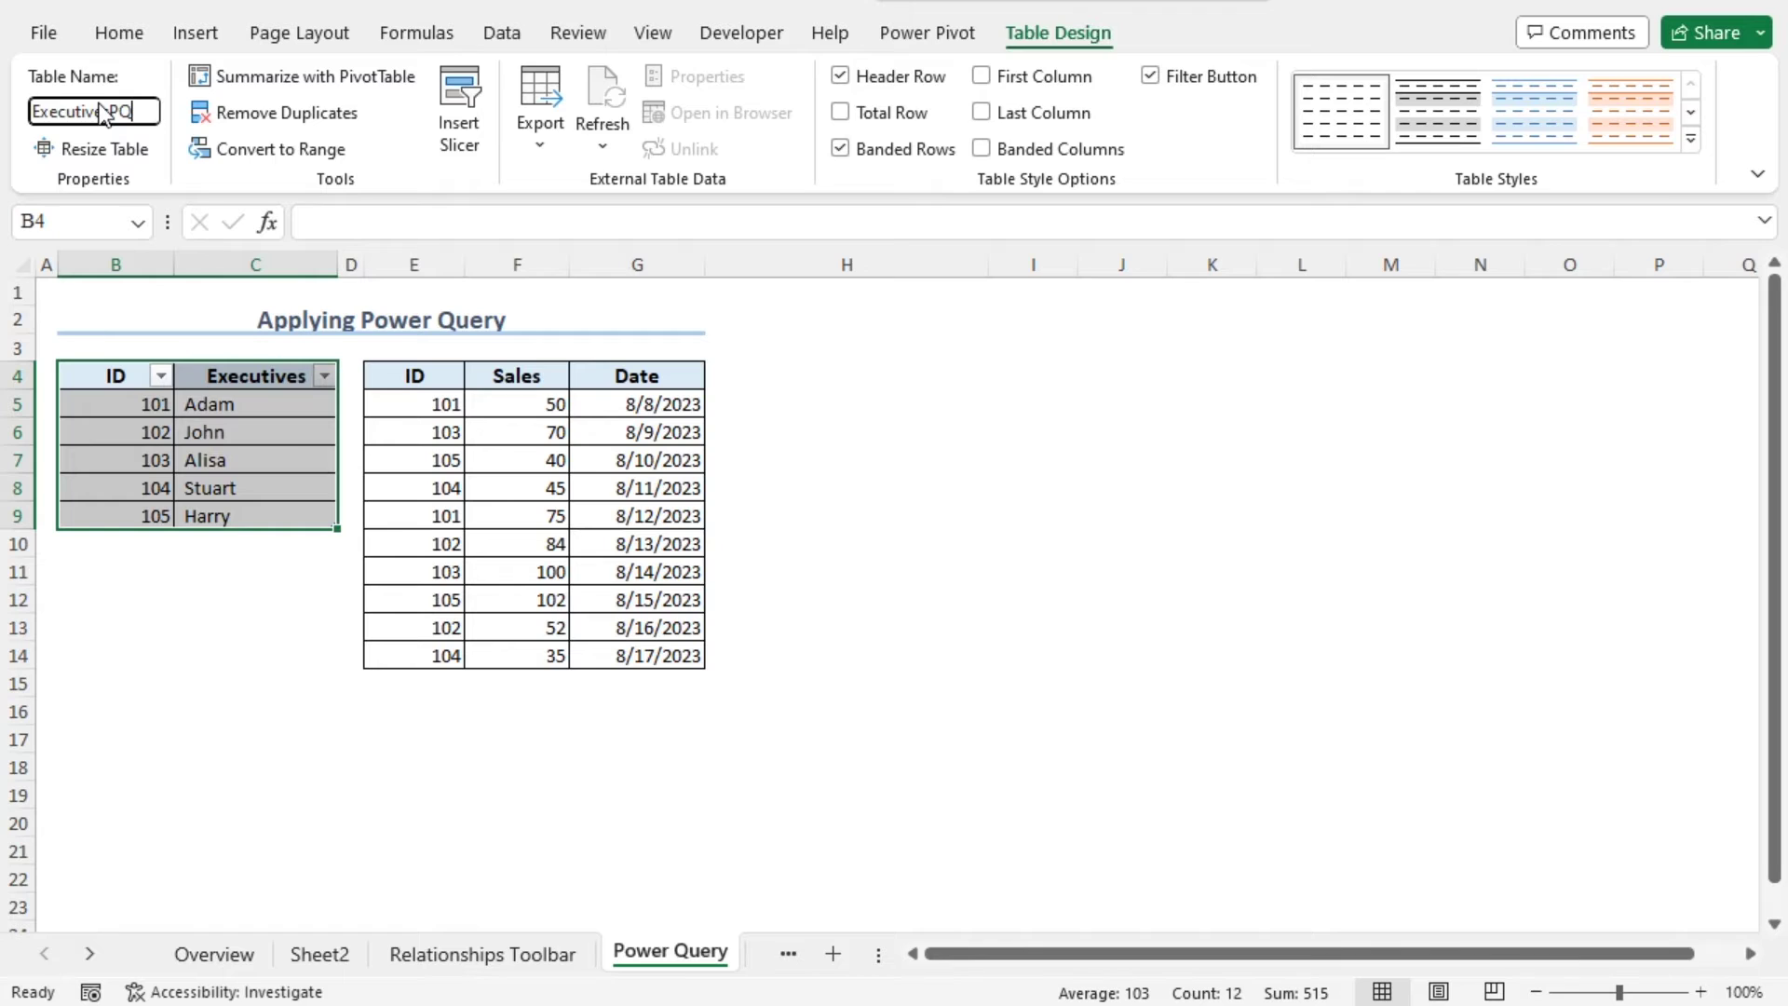
pyautogui.press('Return')
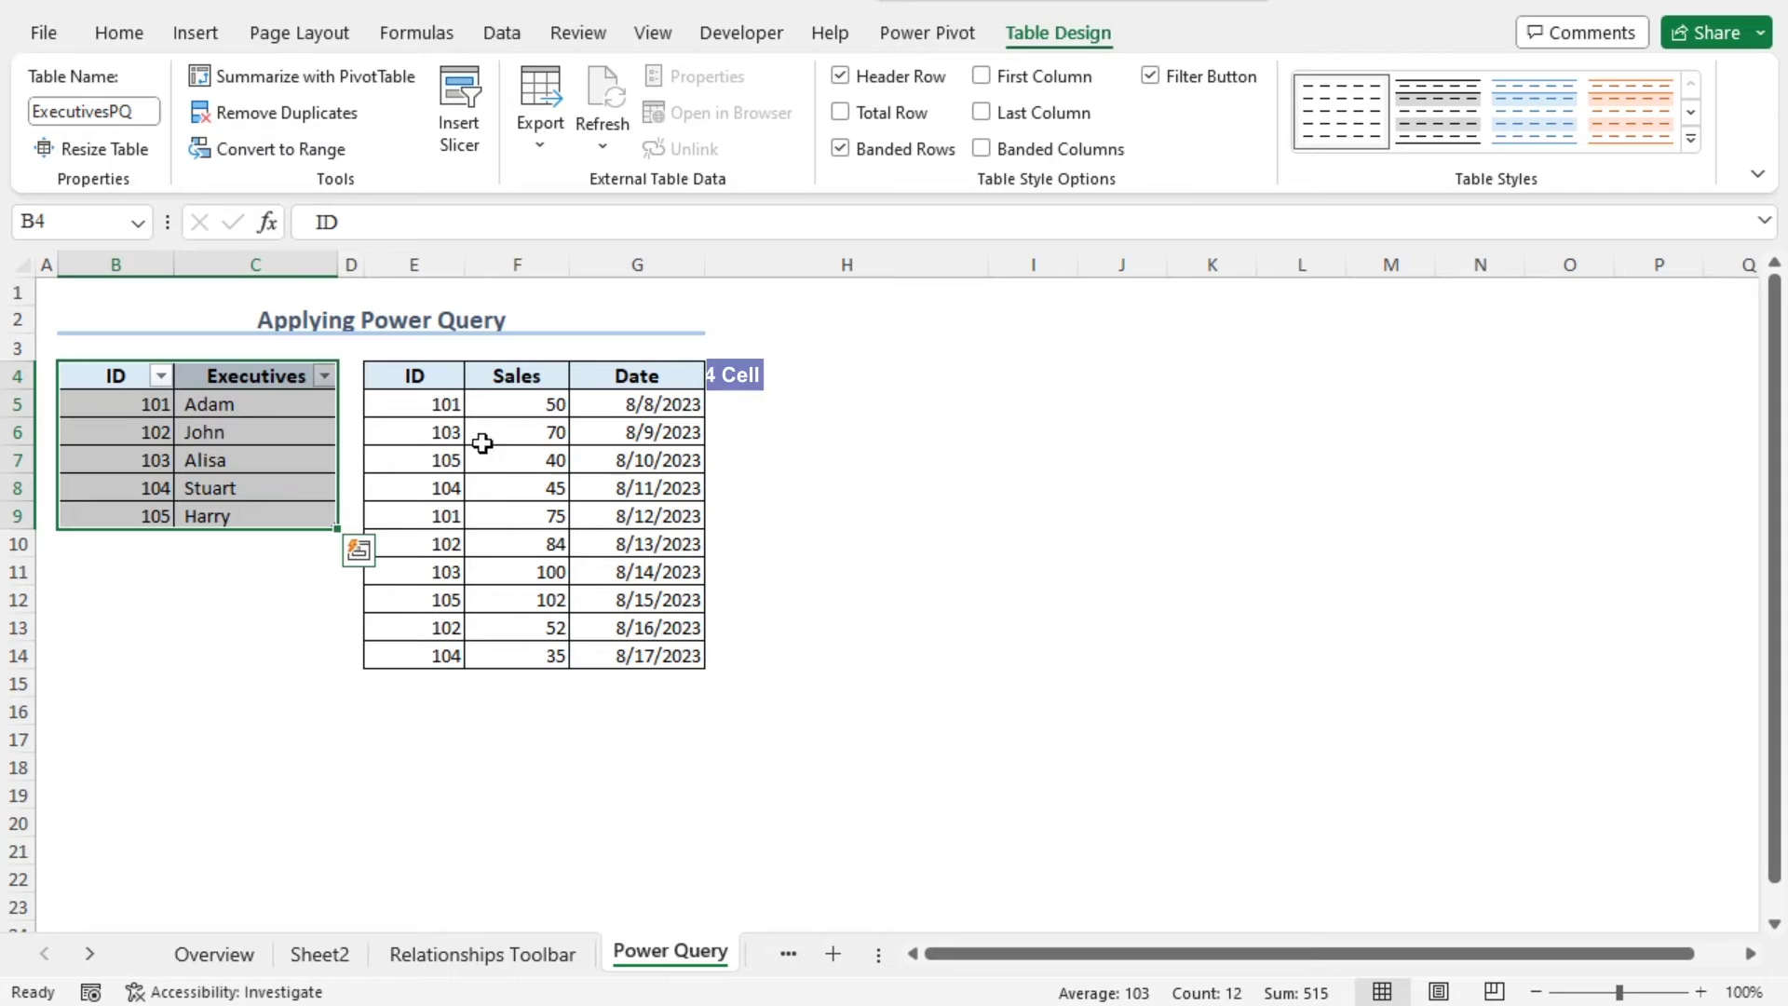
# Convert the ID, Sales and Date range E4:G14 on the Power Query sheet into a table with headers.
pyautogui.click(415, 377)
pyautogui.hotkey('ctrl', 't')
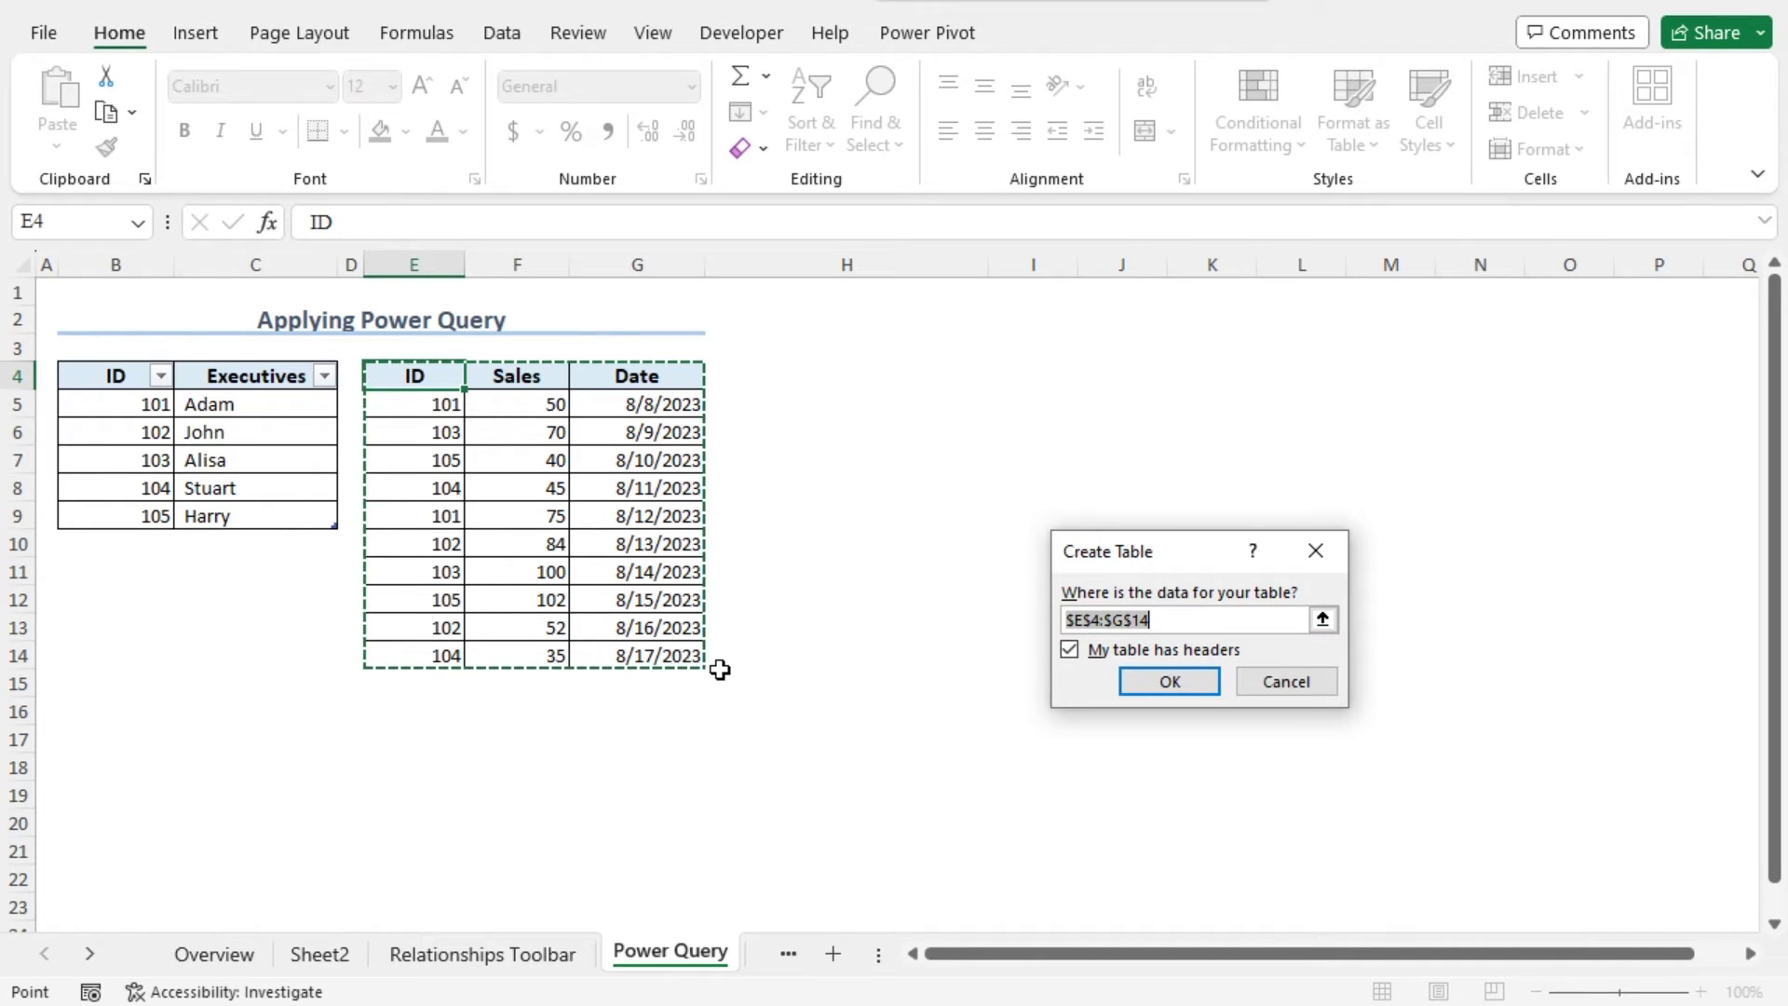
pyautogui.click(1152, 680)
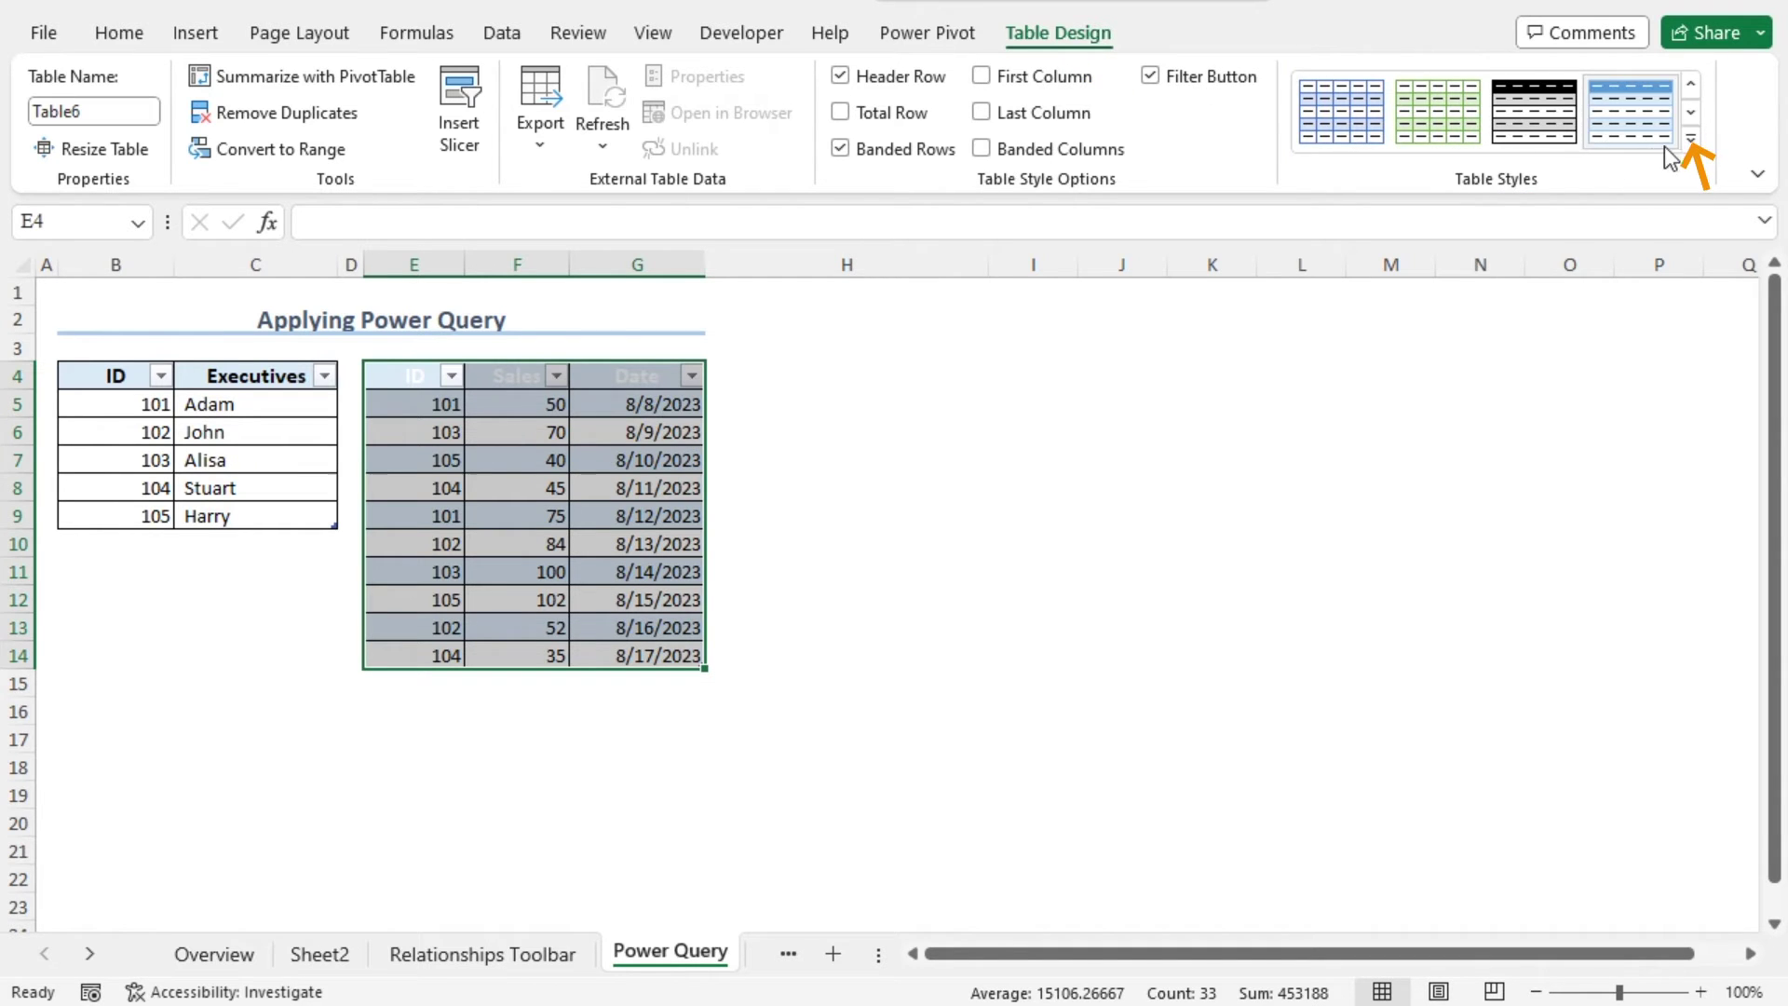
# Apply the plain unshaded Light style to the table in E4:G14 and name the table SalesPQ.
pyautogui.click(1691, 138)
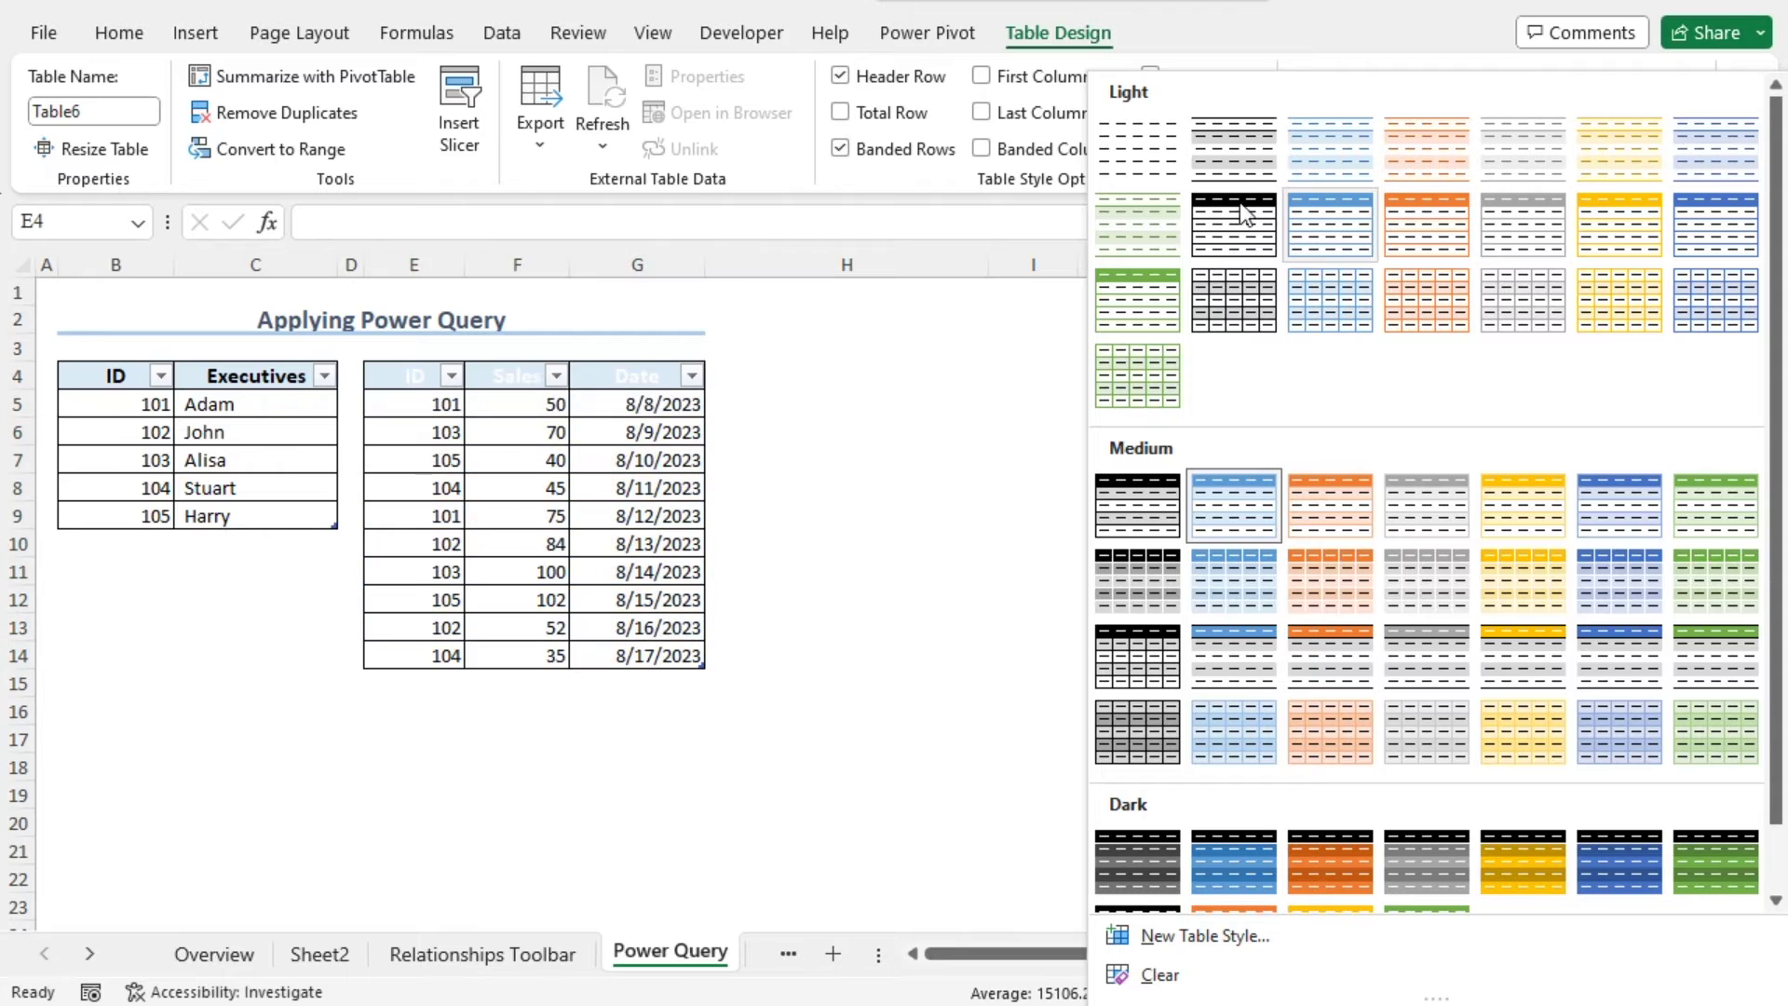
pyautogui.click(1138, 151)
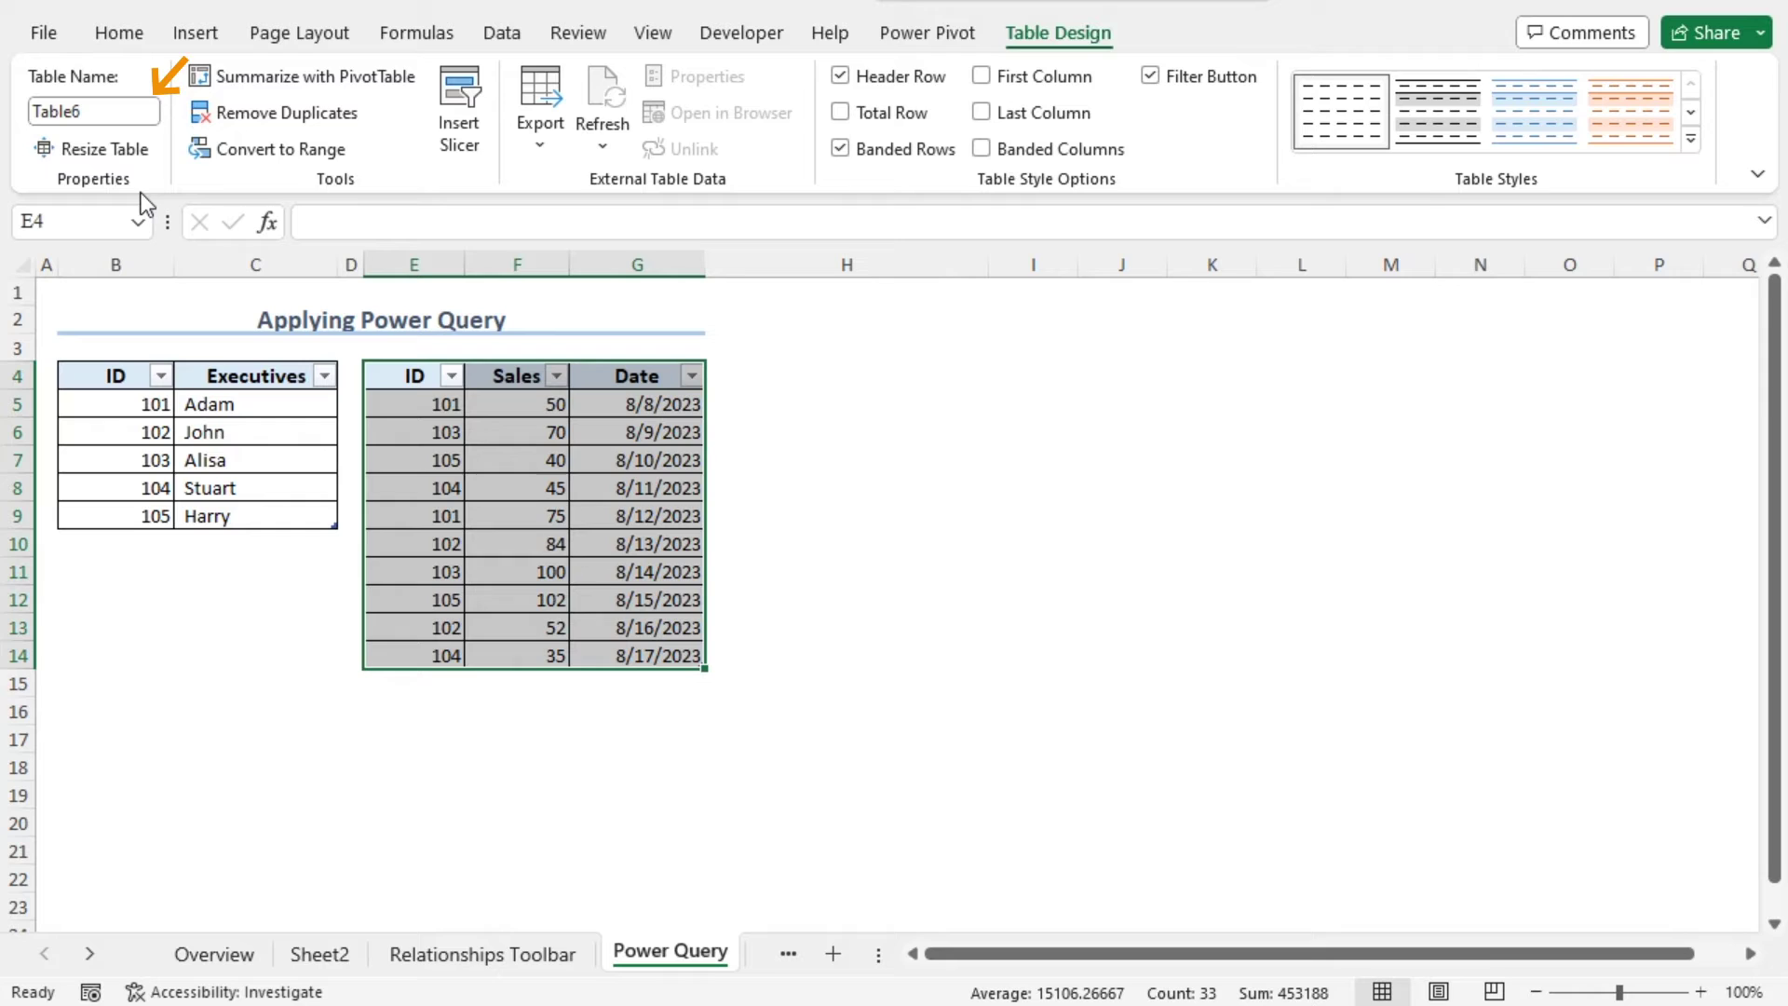
pyautogui.click(76, 111)
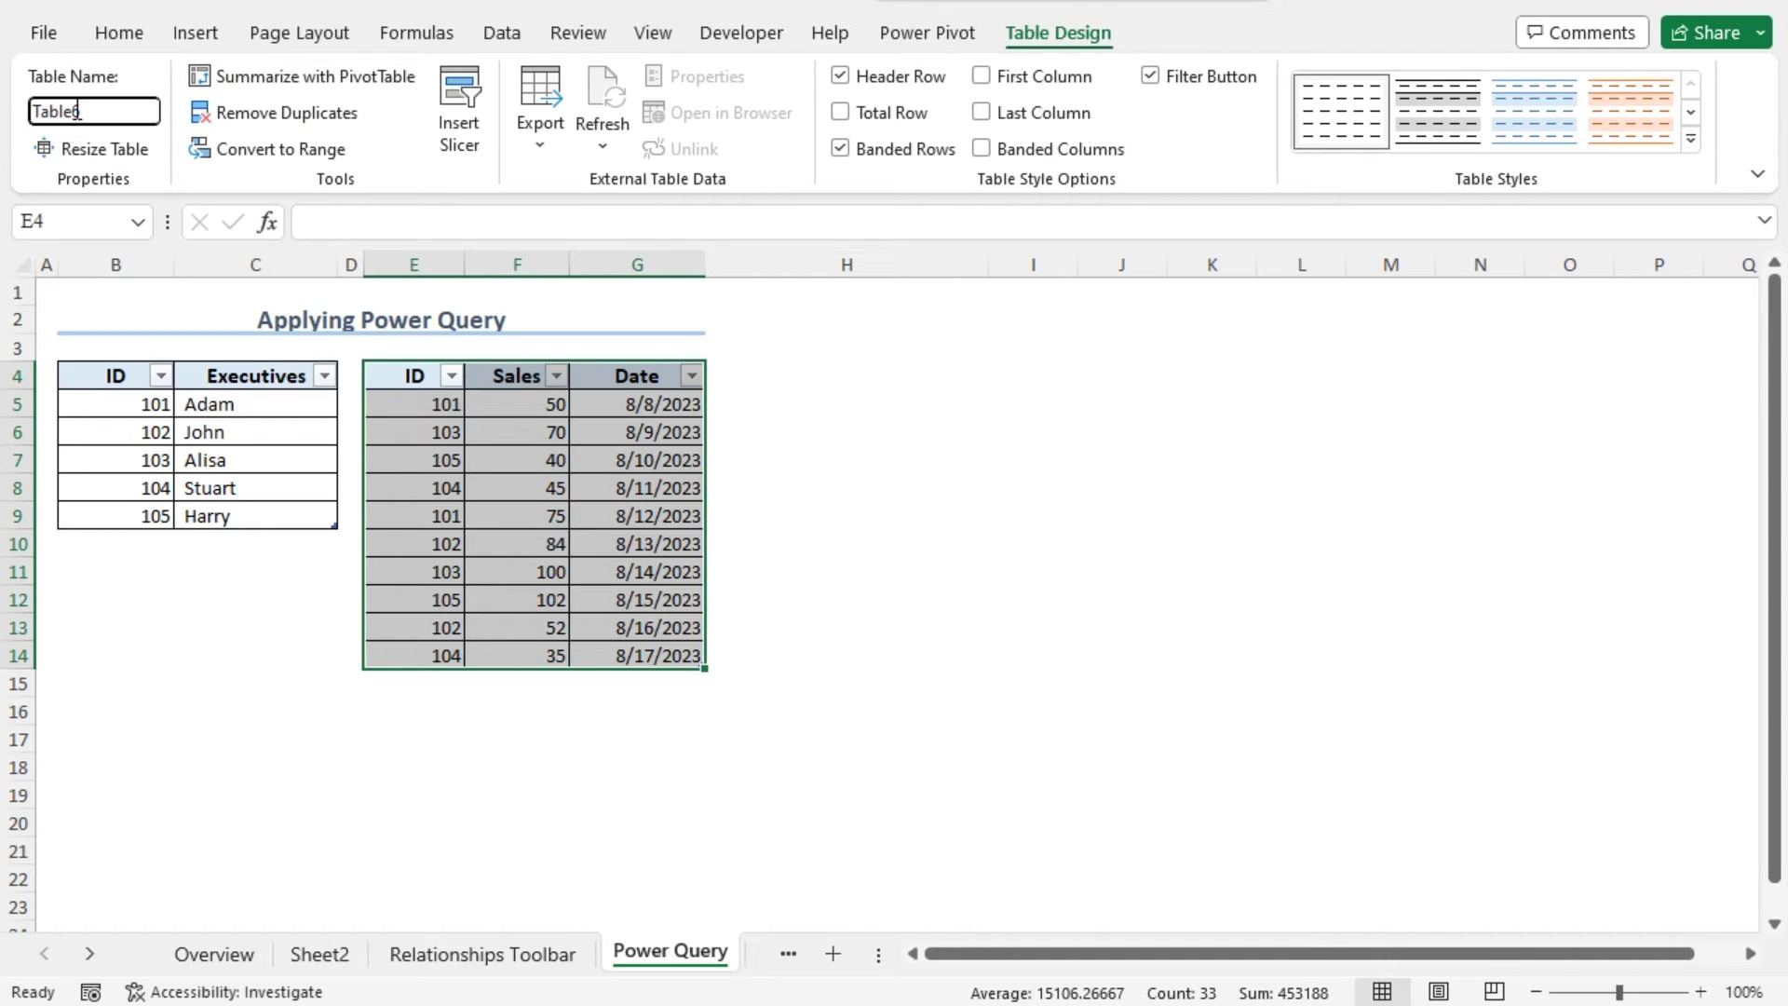
pyautogui.doubleClick(76, 111)
pyautogui.write('S')
pyautogui.press('Return')
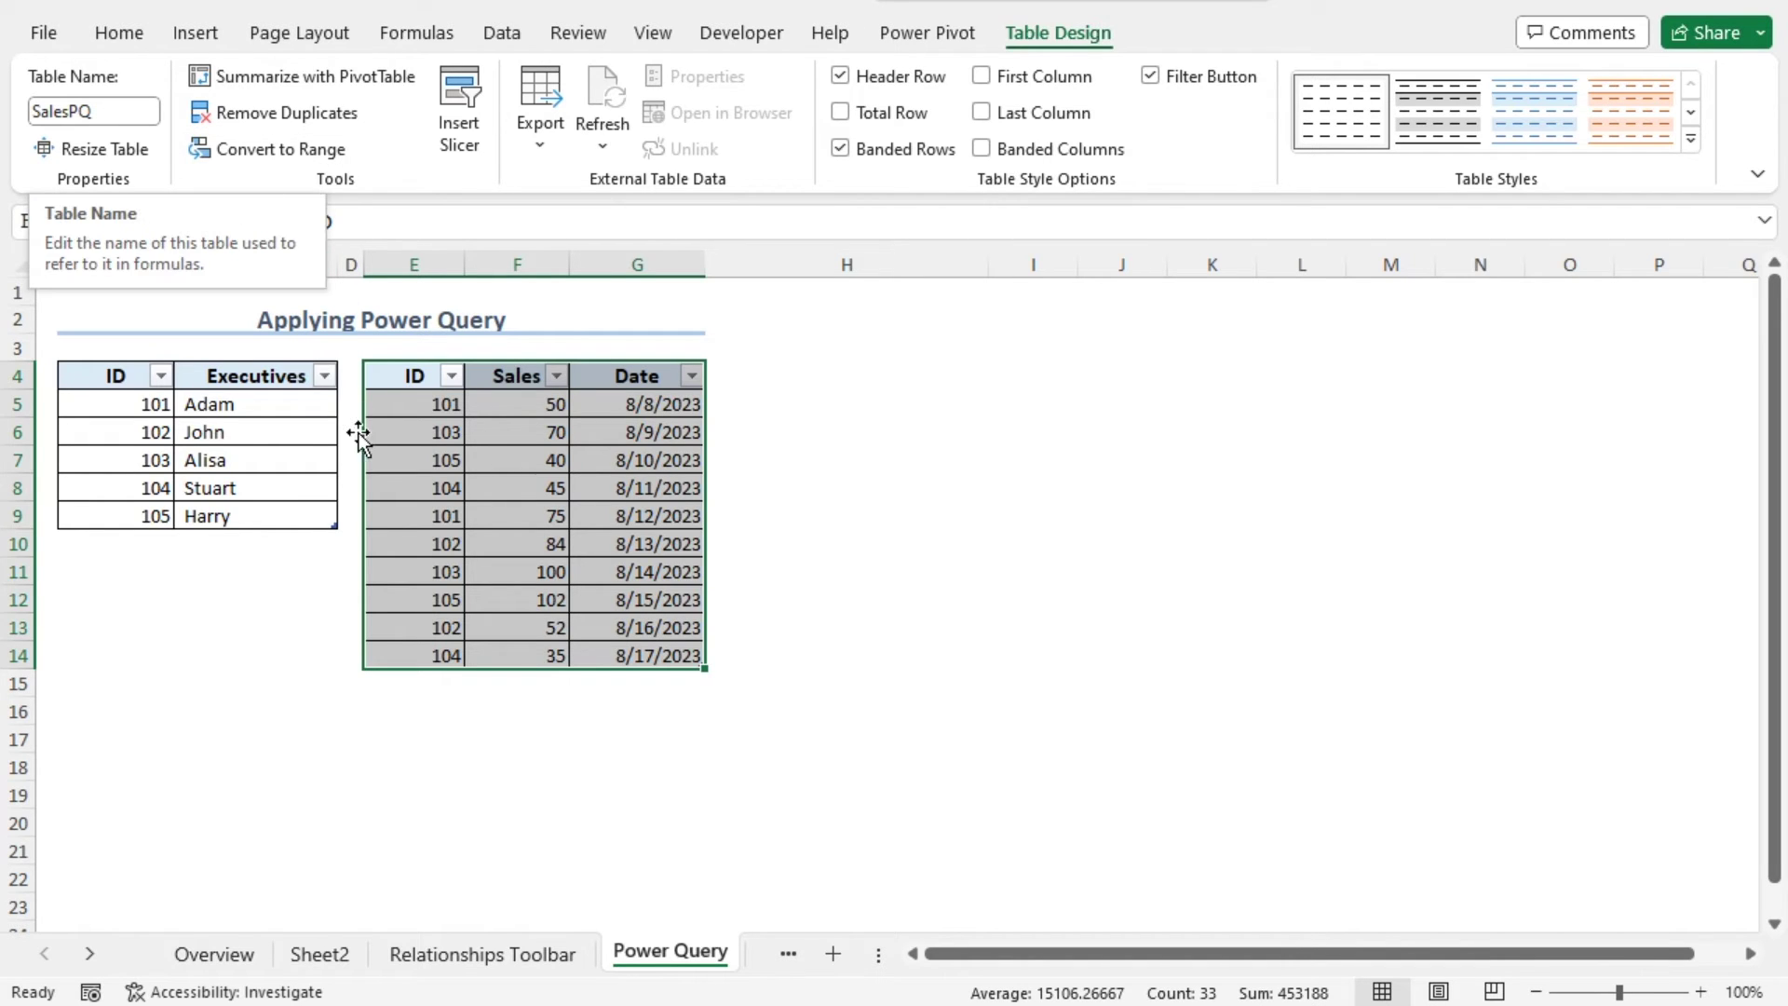
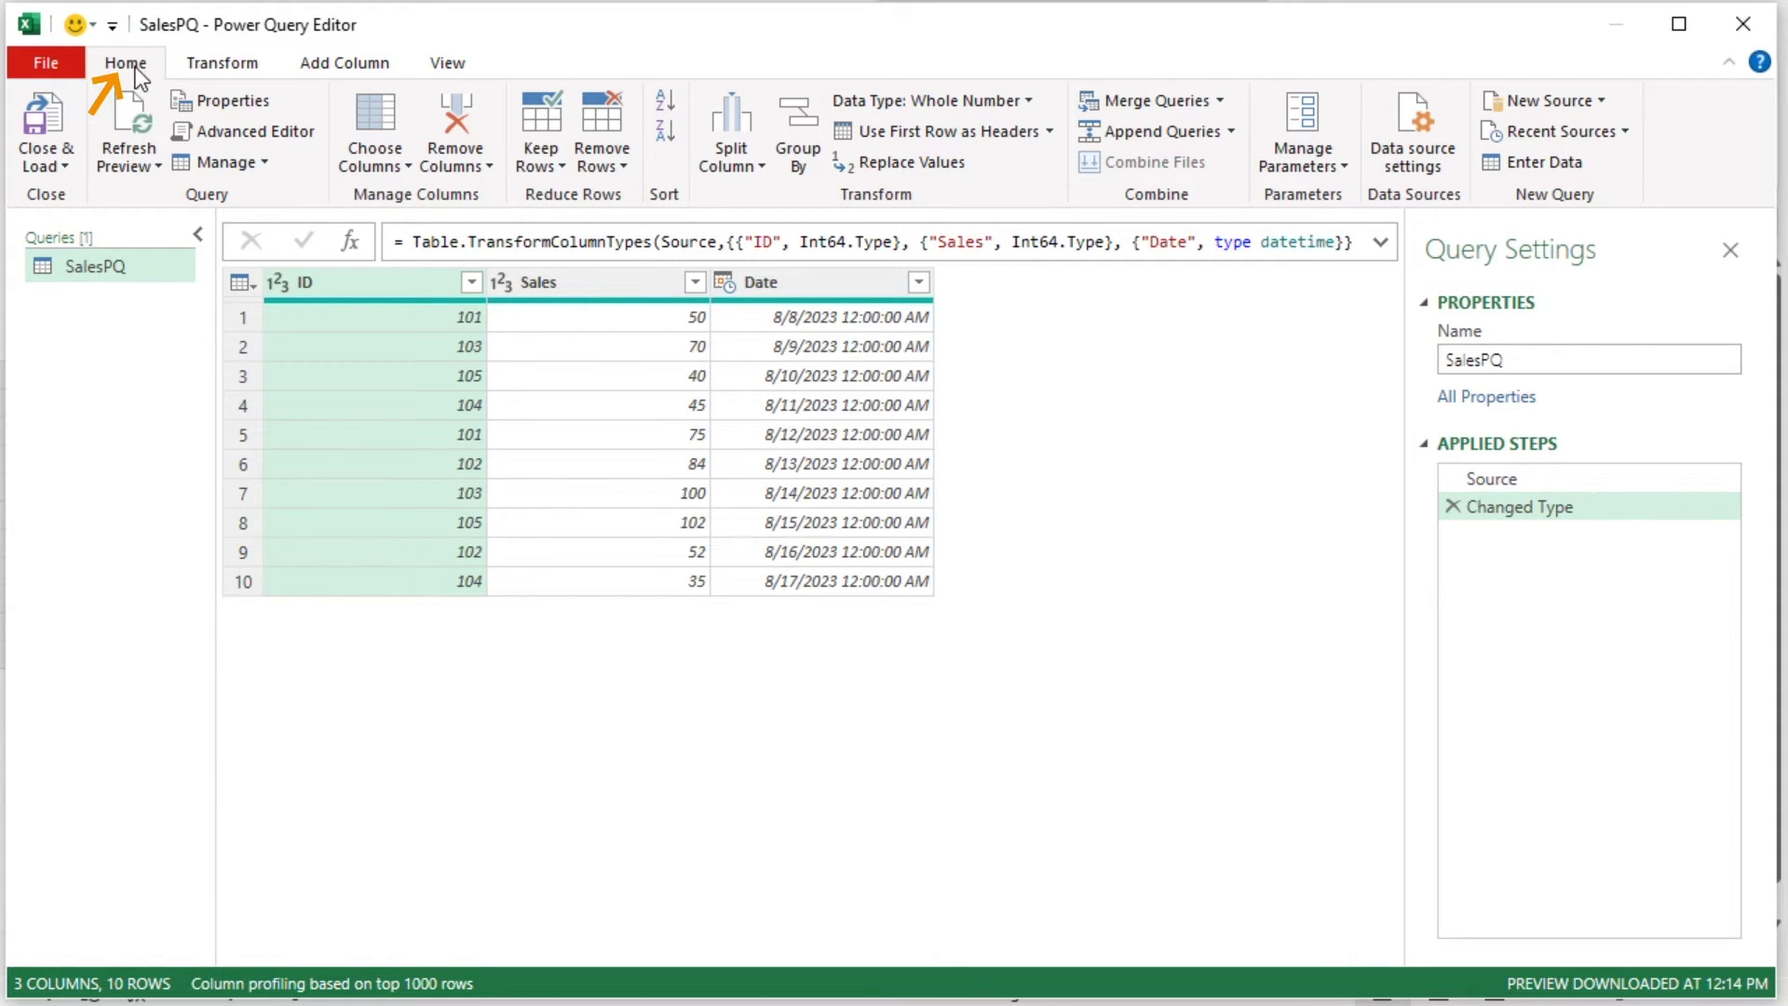
# Close and load the SalesPQ query as Only Create Connection, with its data added to the Data Model.
pyautogui.click(63, 166)
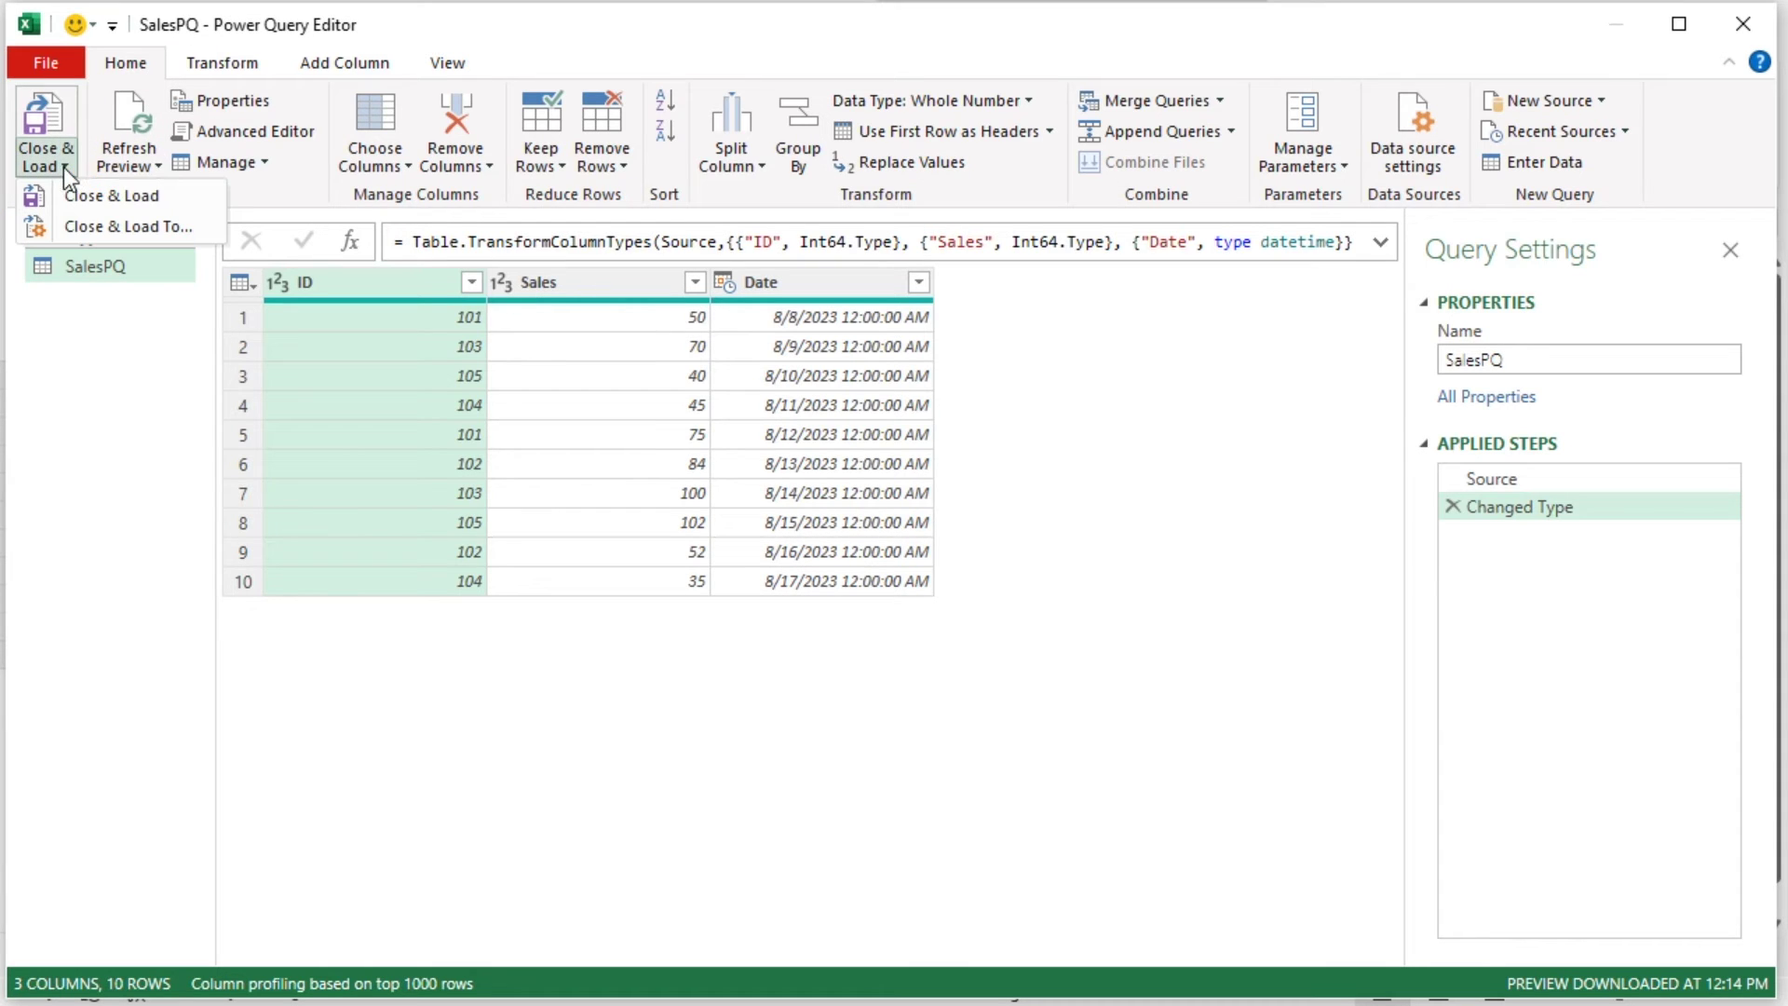
pyautogui.click(192, 219)
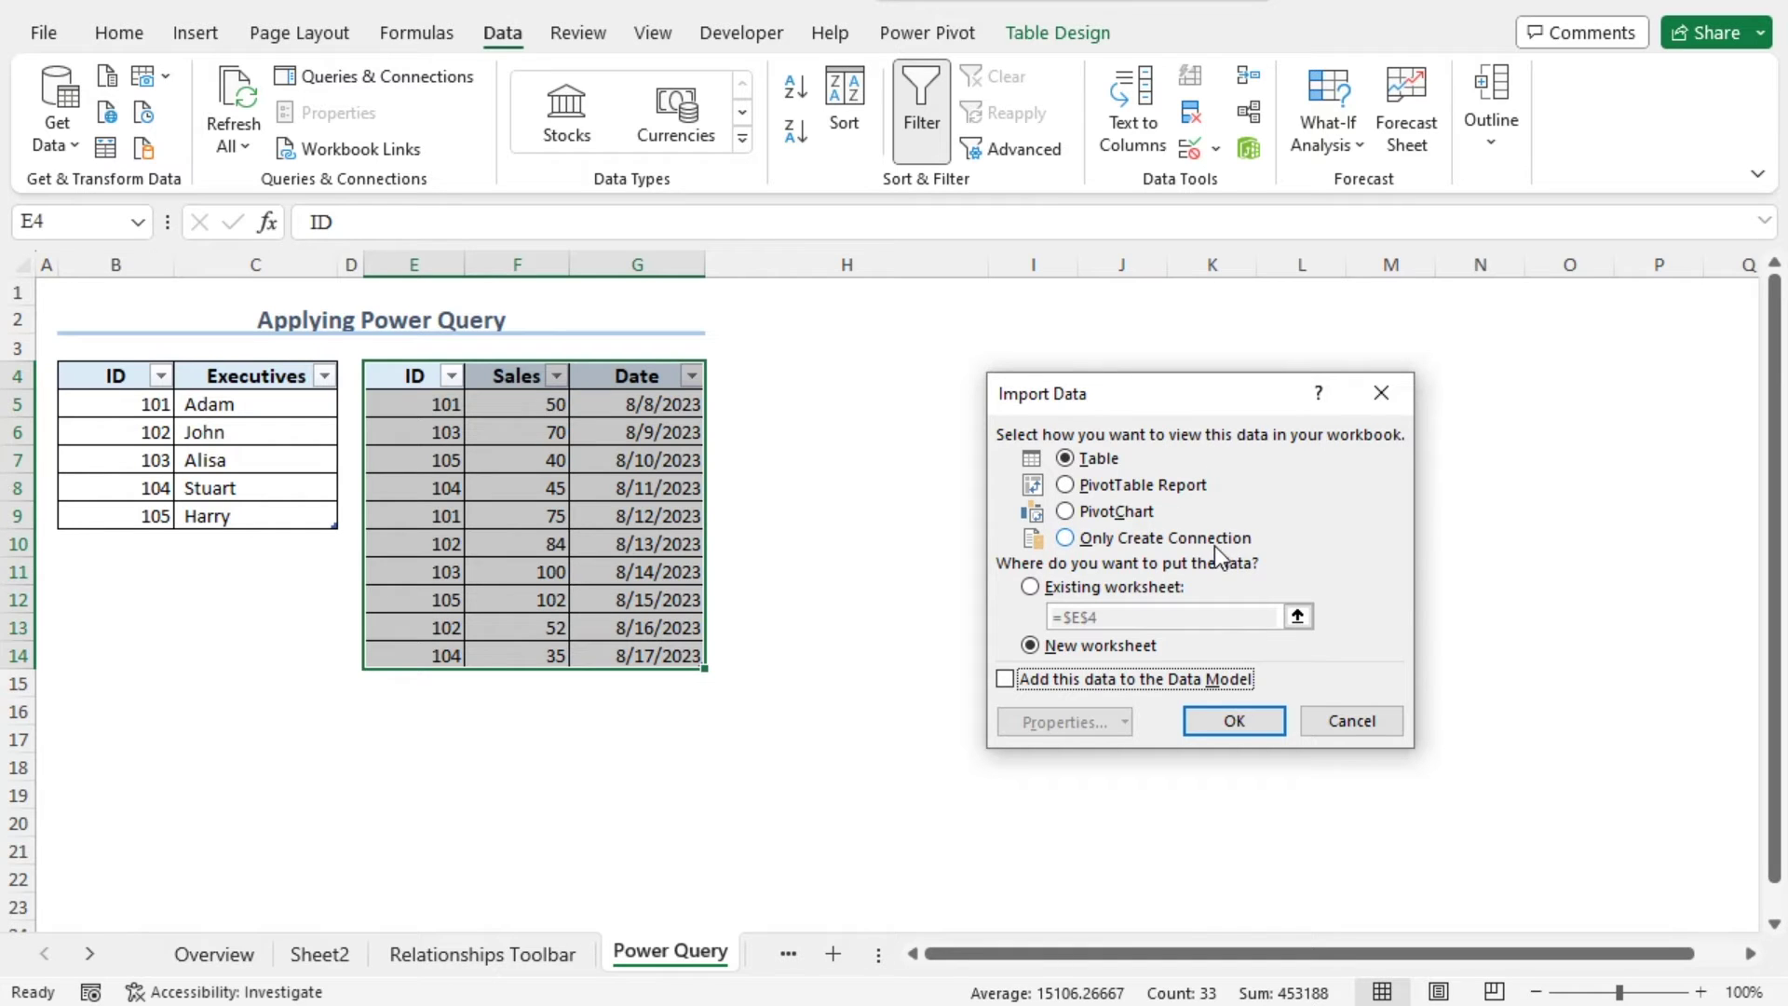
pyautogui.click(1065, 539)
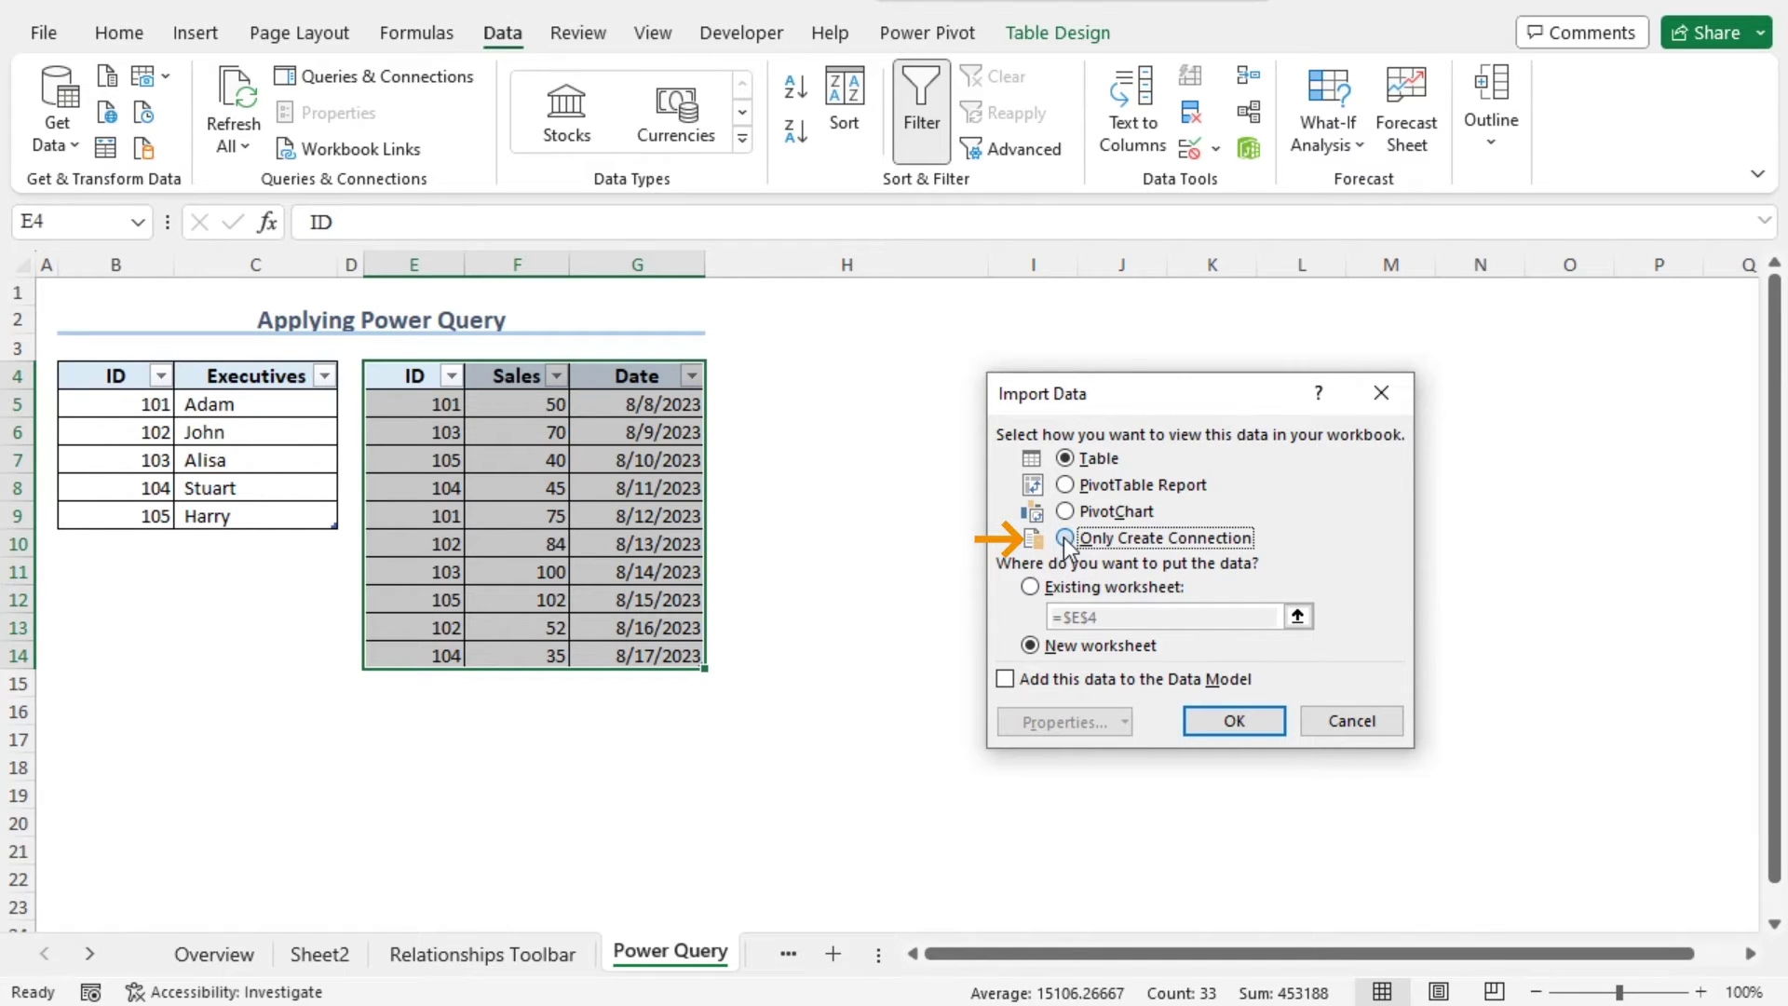
pyautogui.click(1005, 679)
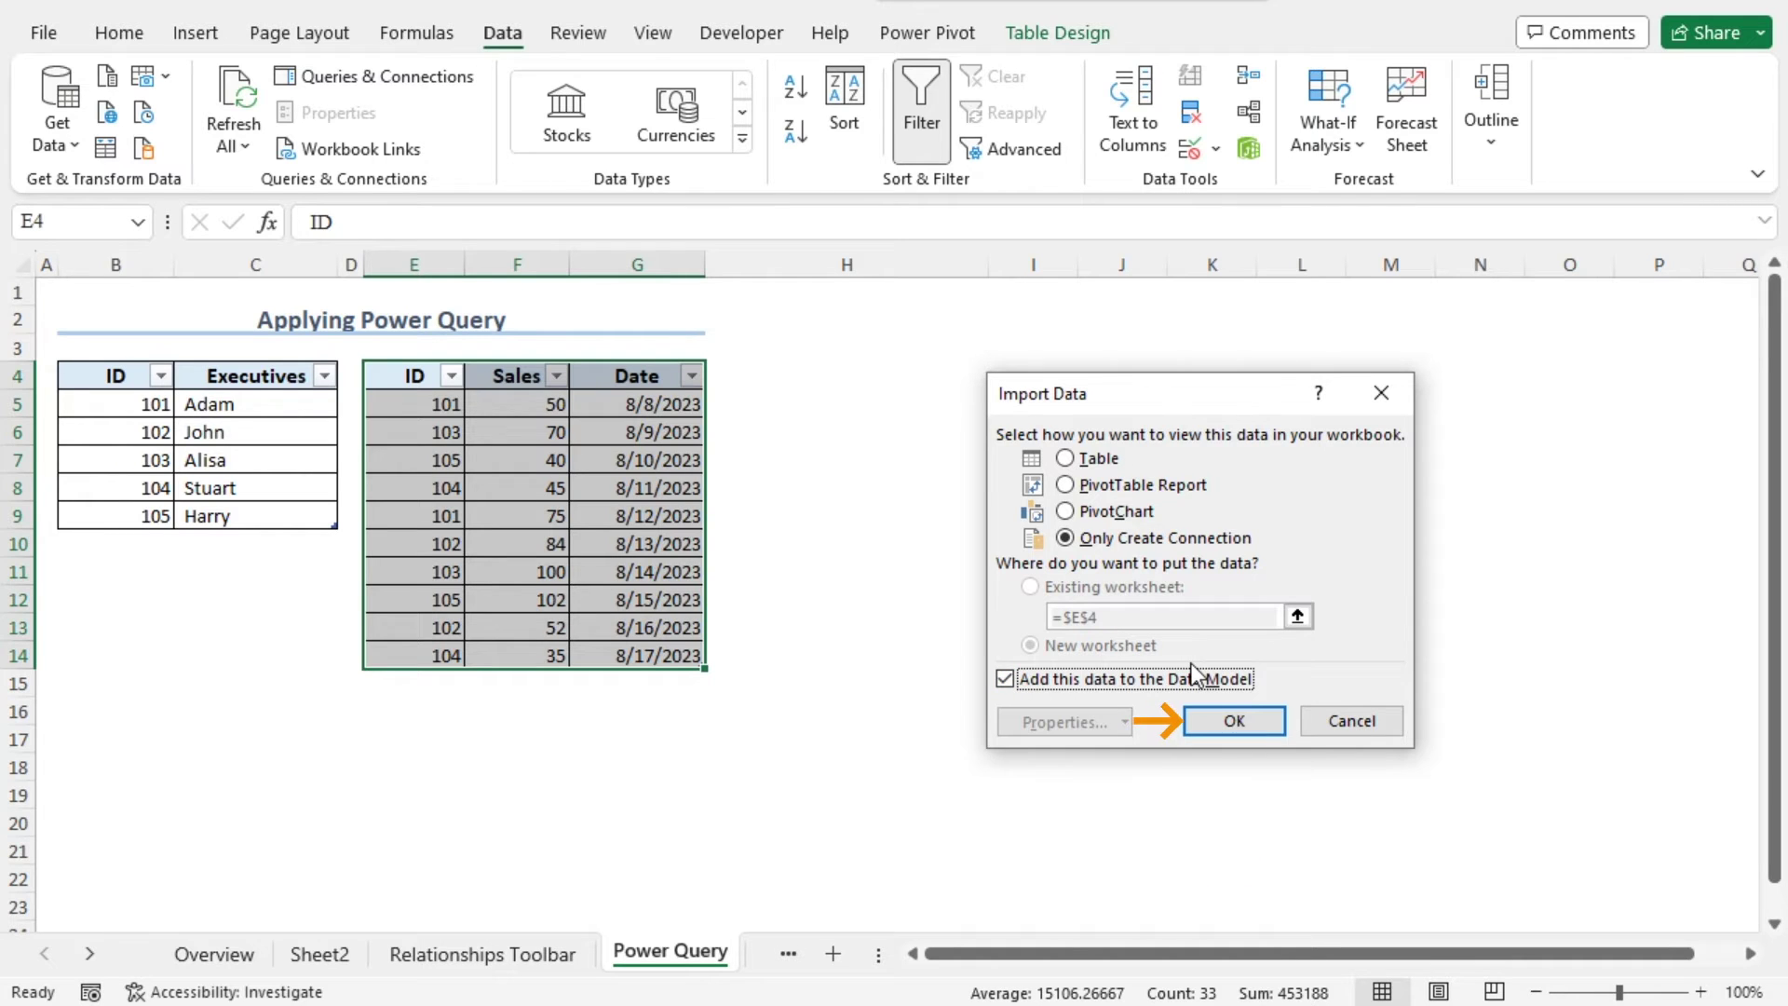
pyautogui.click(1231, 722)
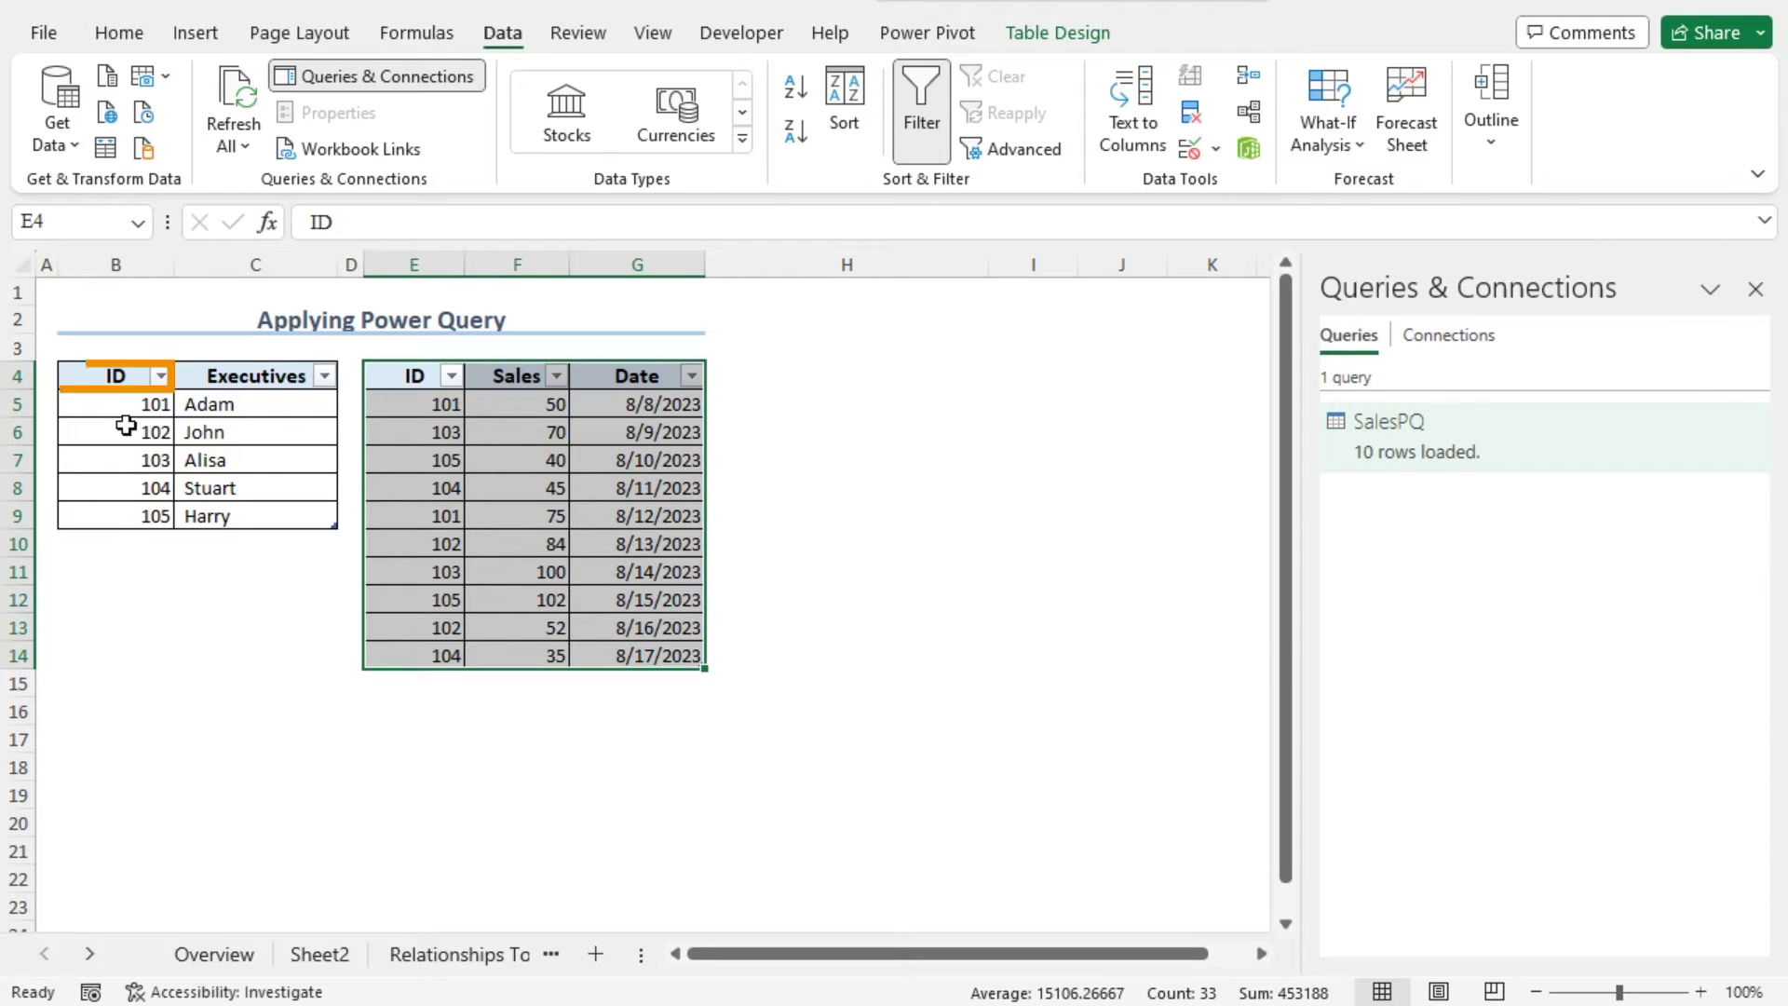
# Load the ID and Executives table through Power Query as Only Create Connection, with the ExecutivesPQ data added to the Data Model.
pyautogui.click(119, 375)
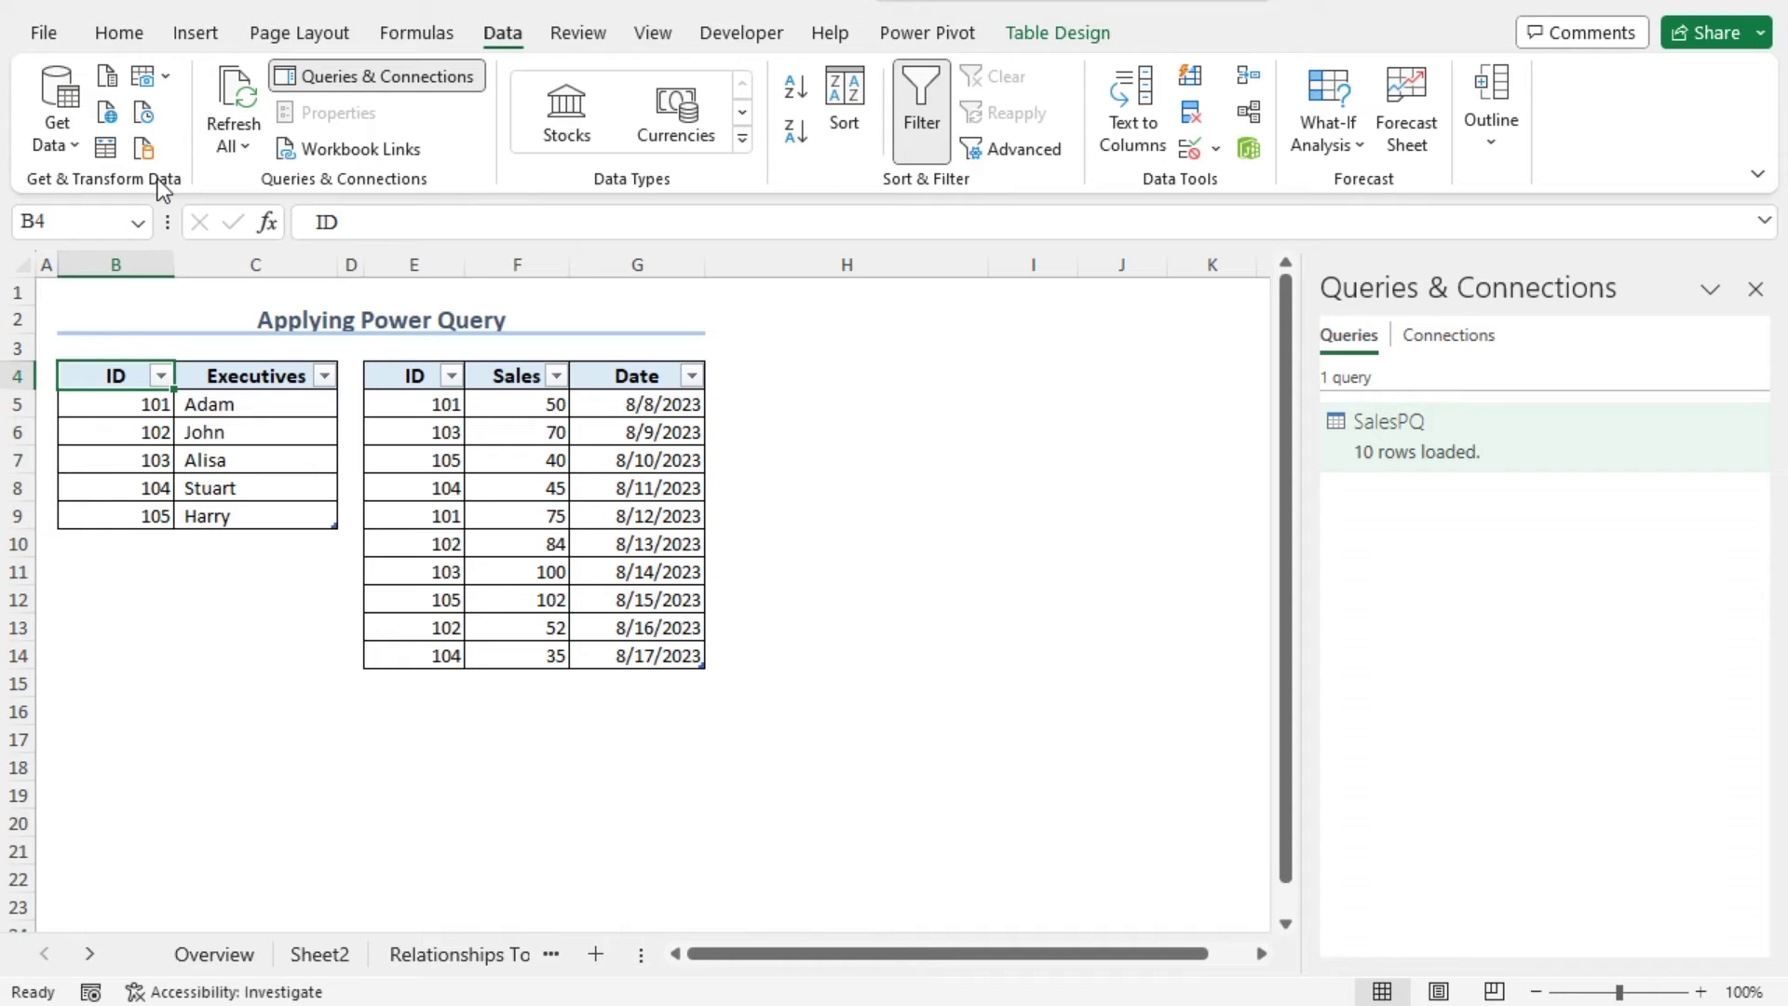
pyautogui.click(106, 148)
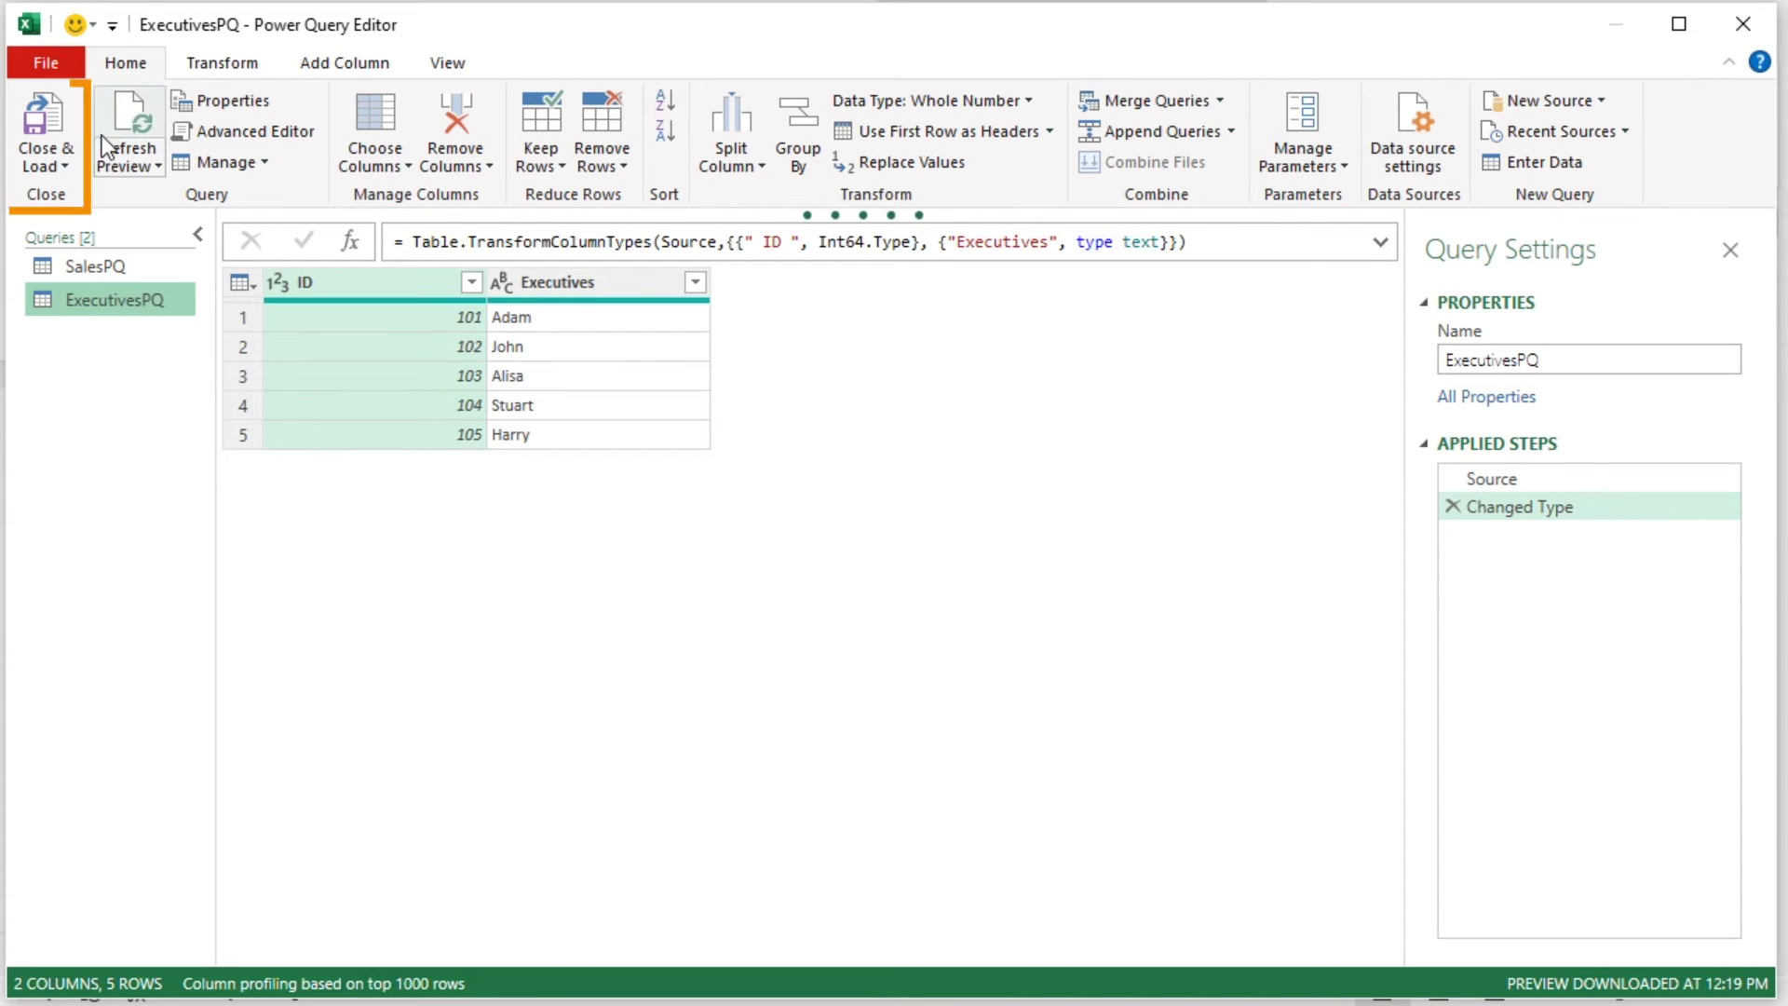
pyautogui.click(66, 166)
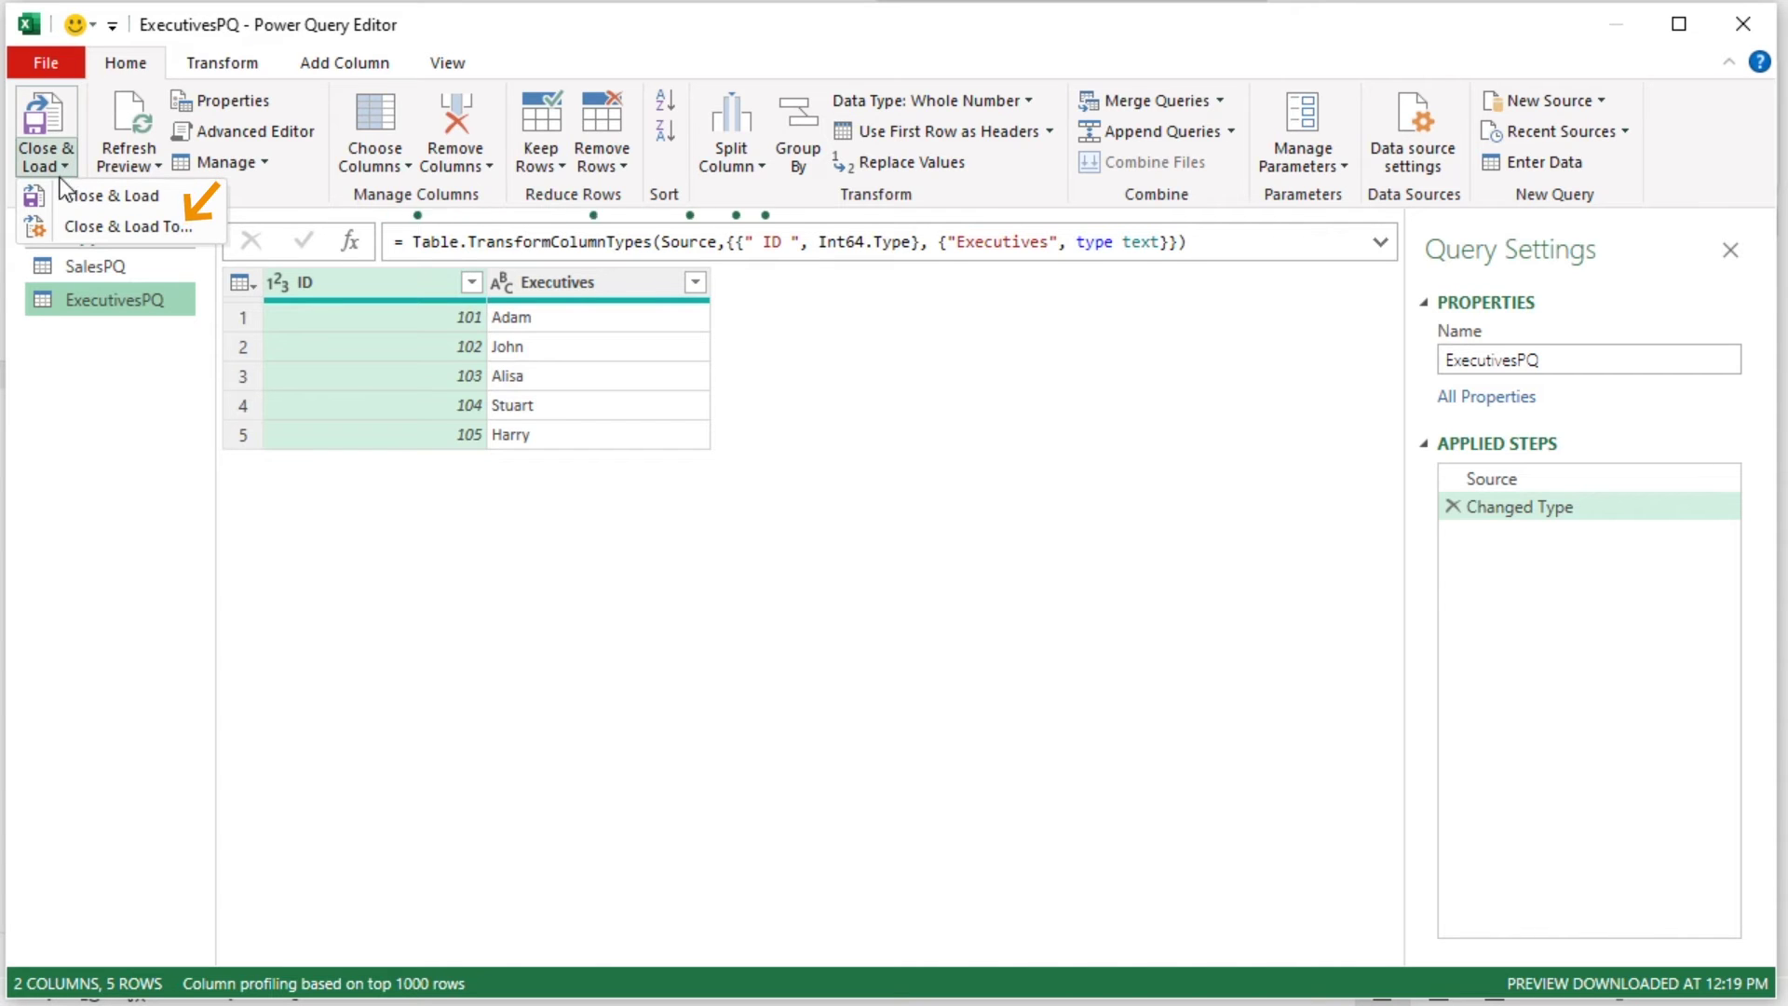
pyautogui.click(77, 227)
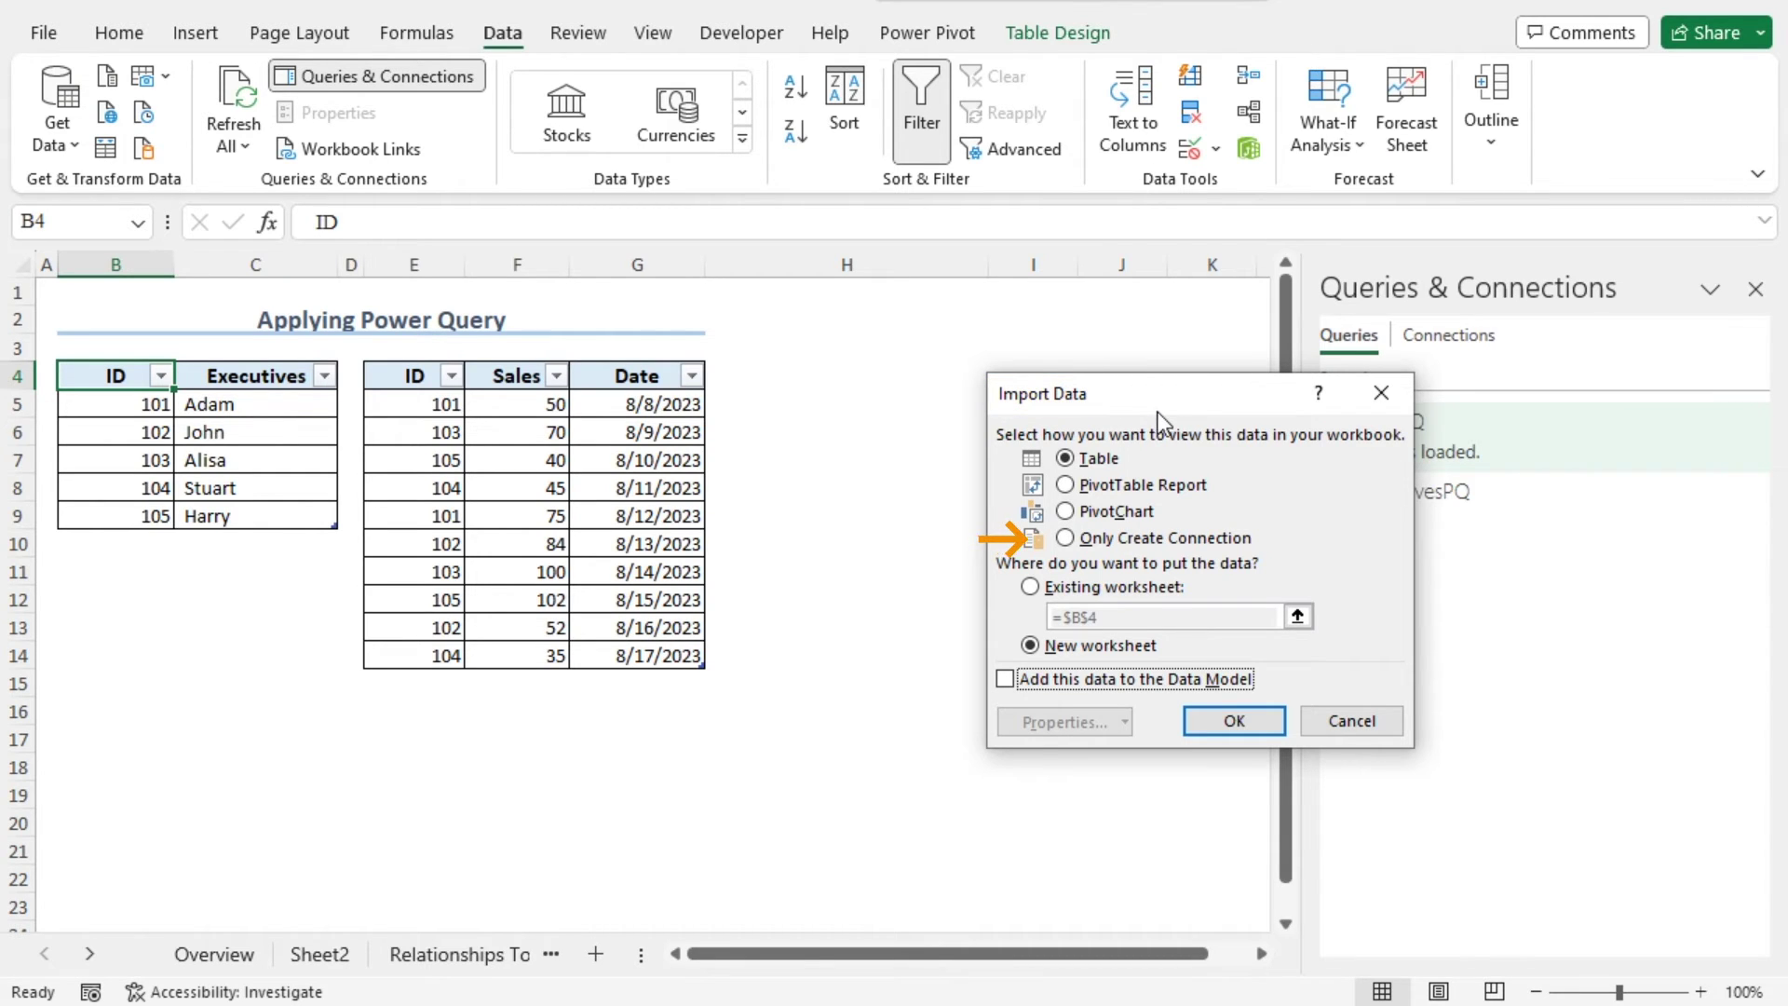
pyautogui.click(1065, 538)
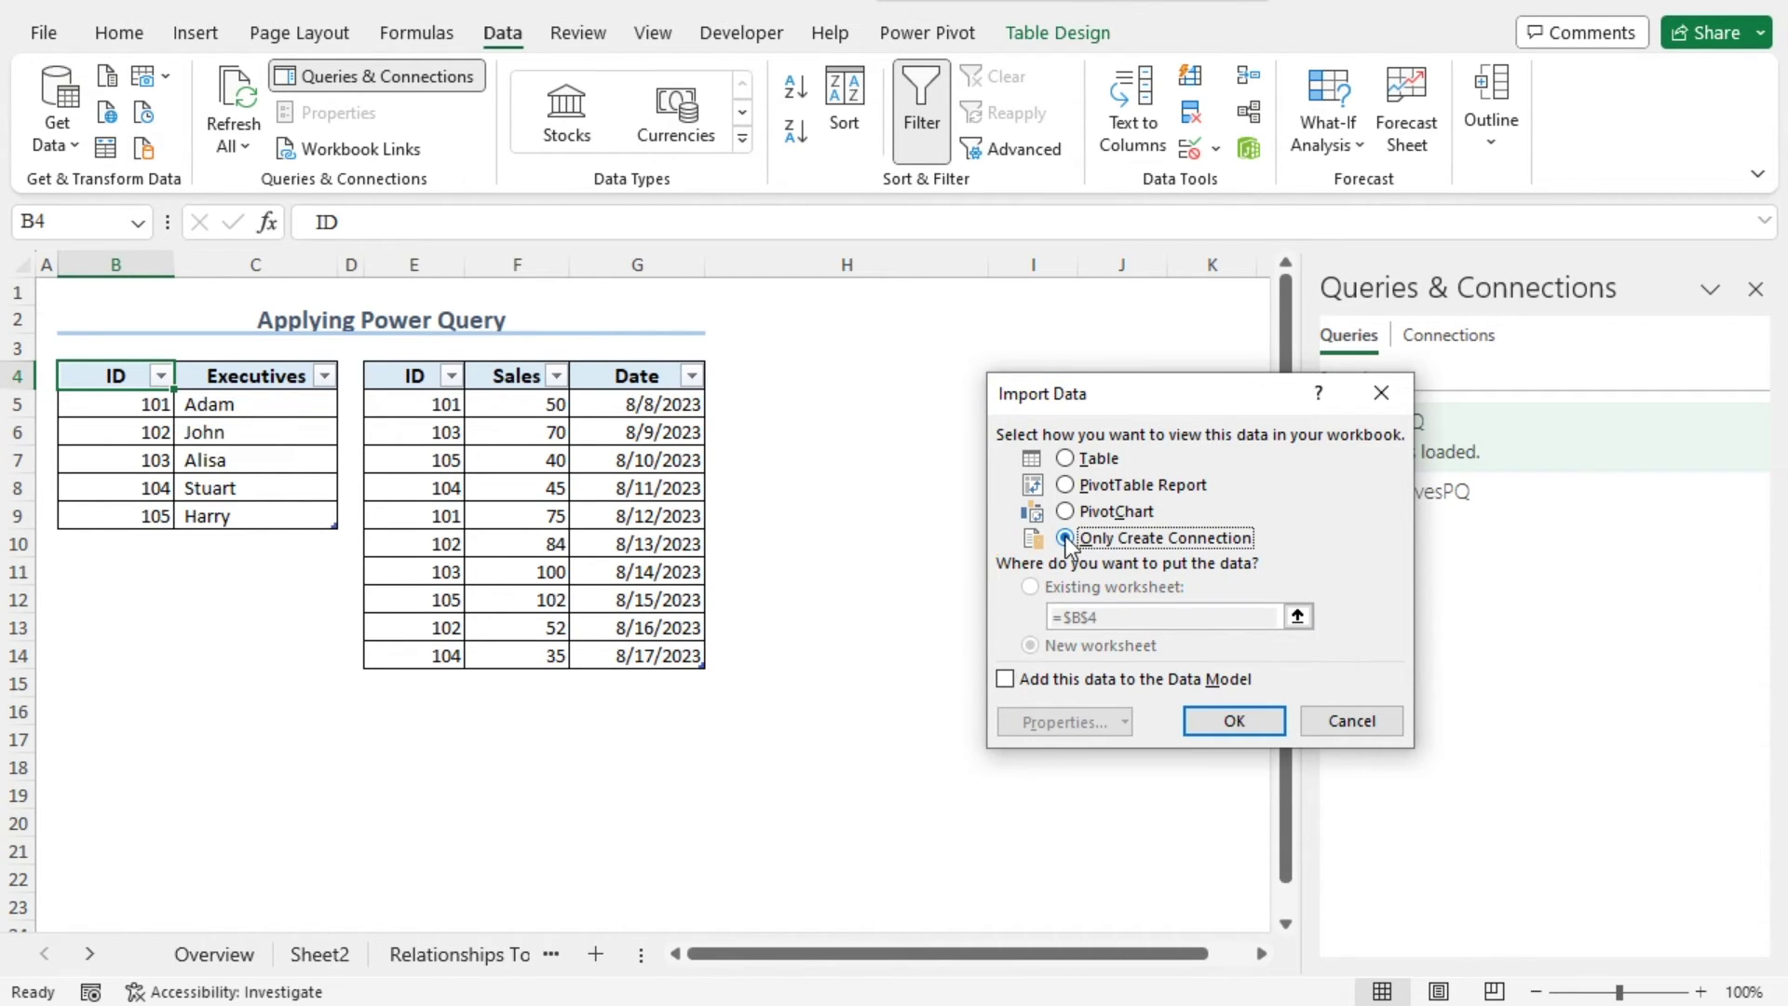
pyautogui.click(1007, 682)
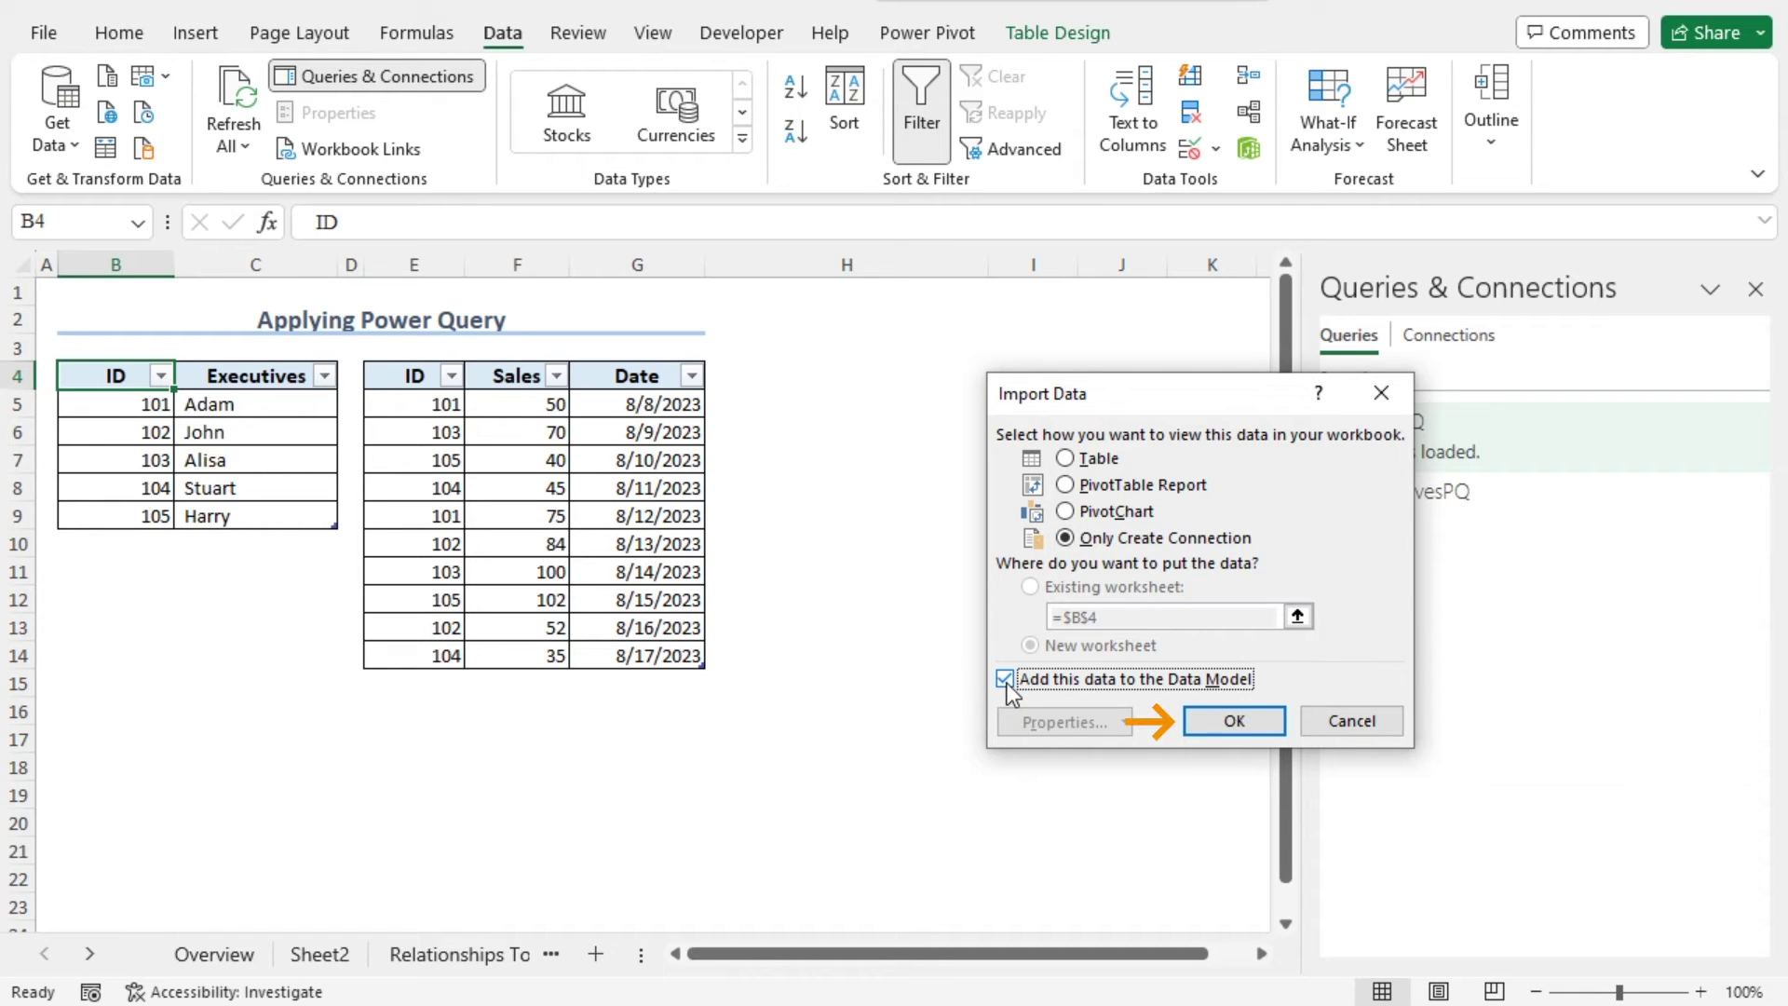
pyautogui.click(1225, 737)
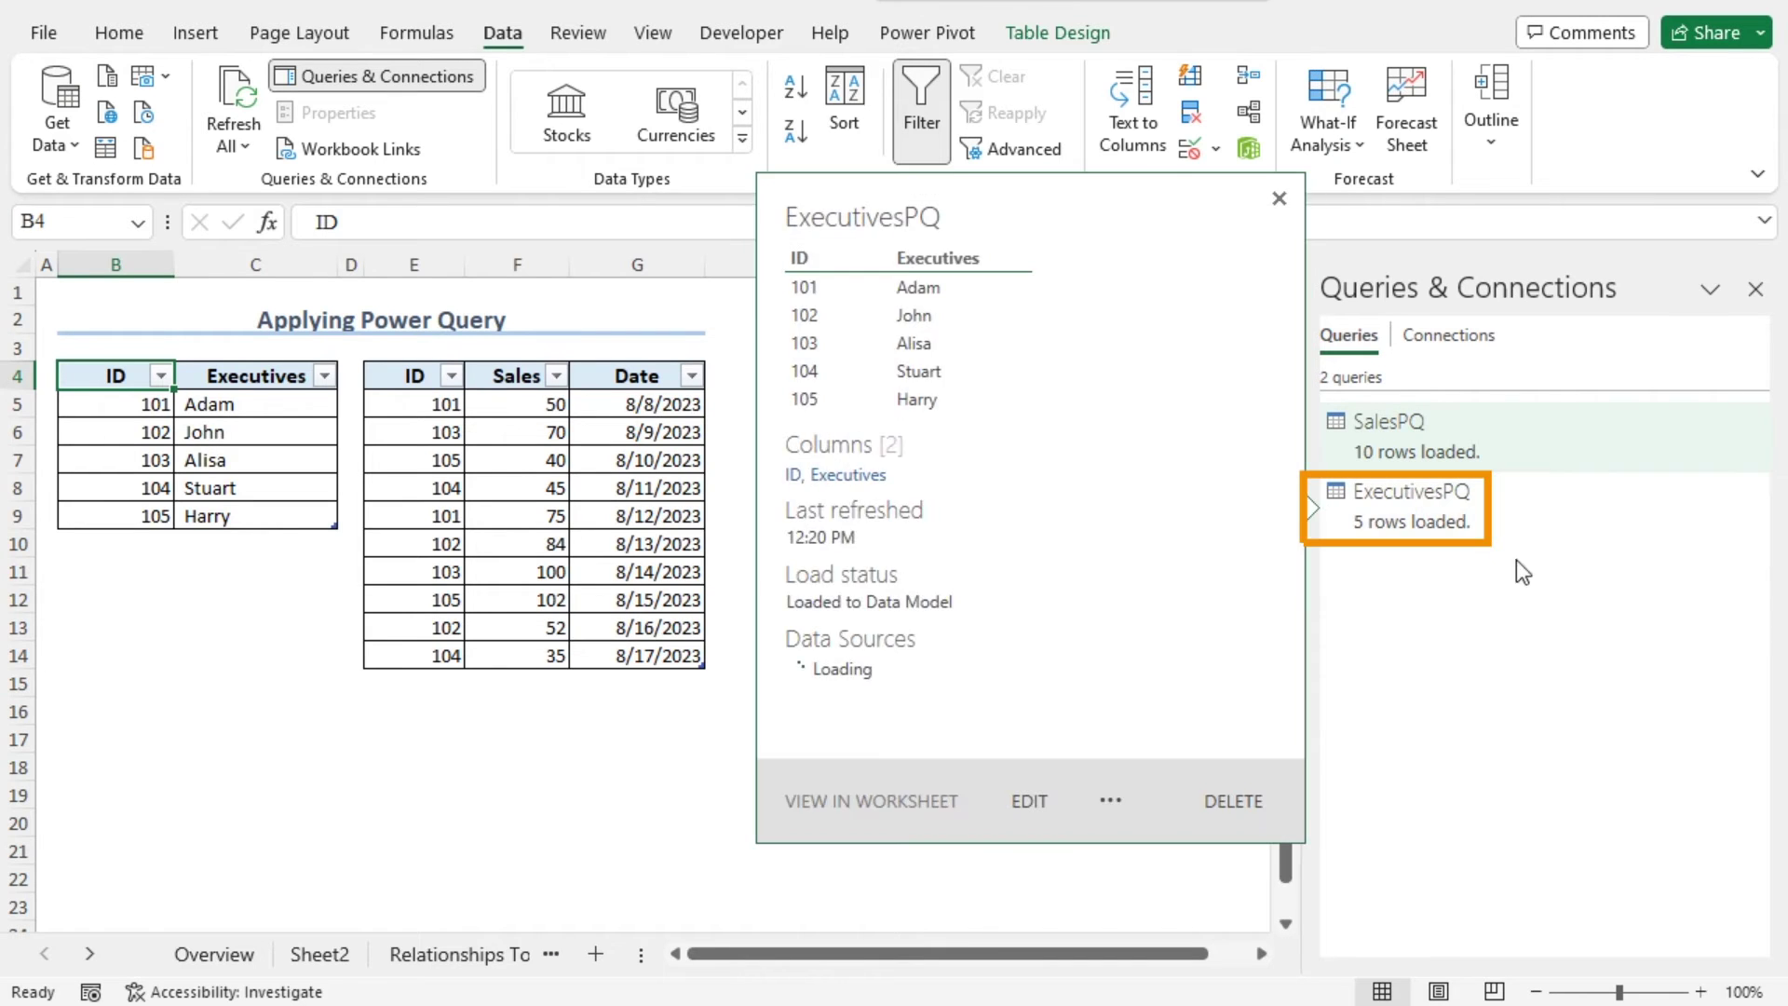
pyautogui.moveTo(1402, 494)
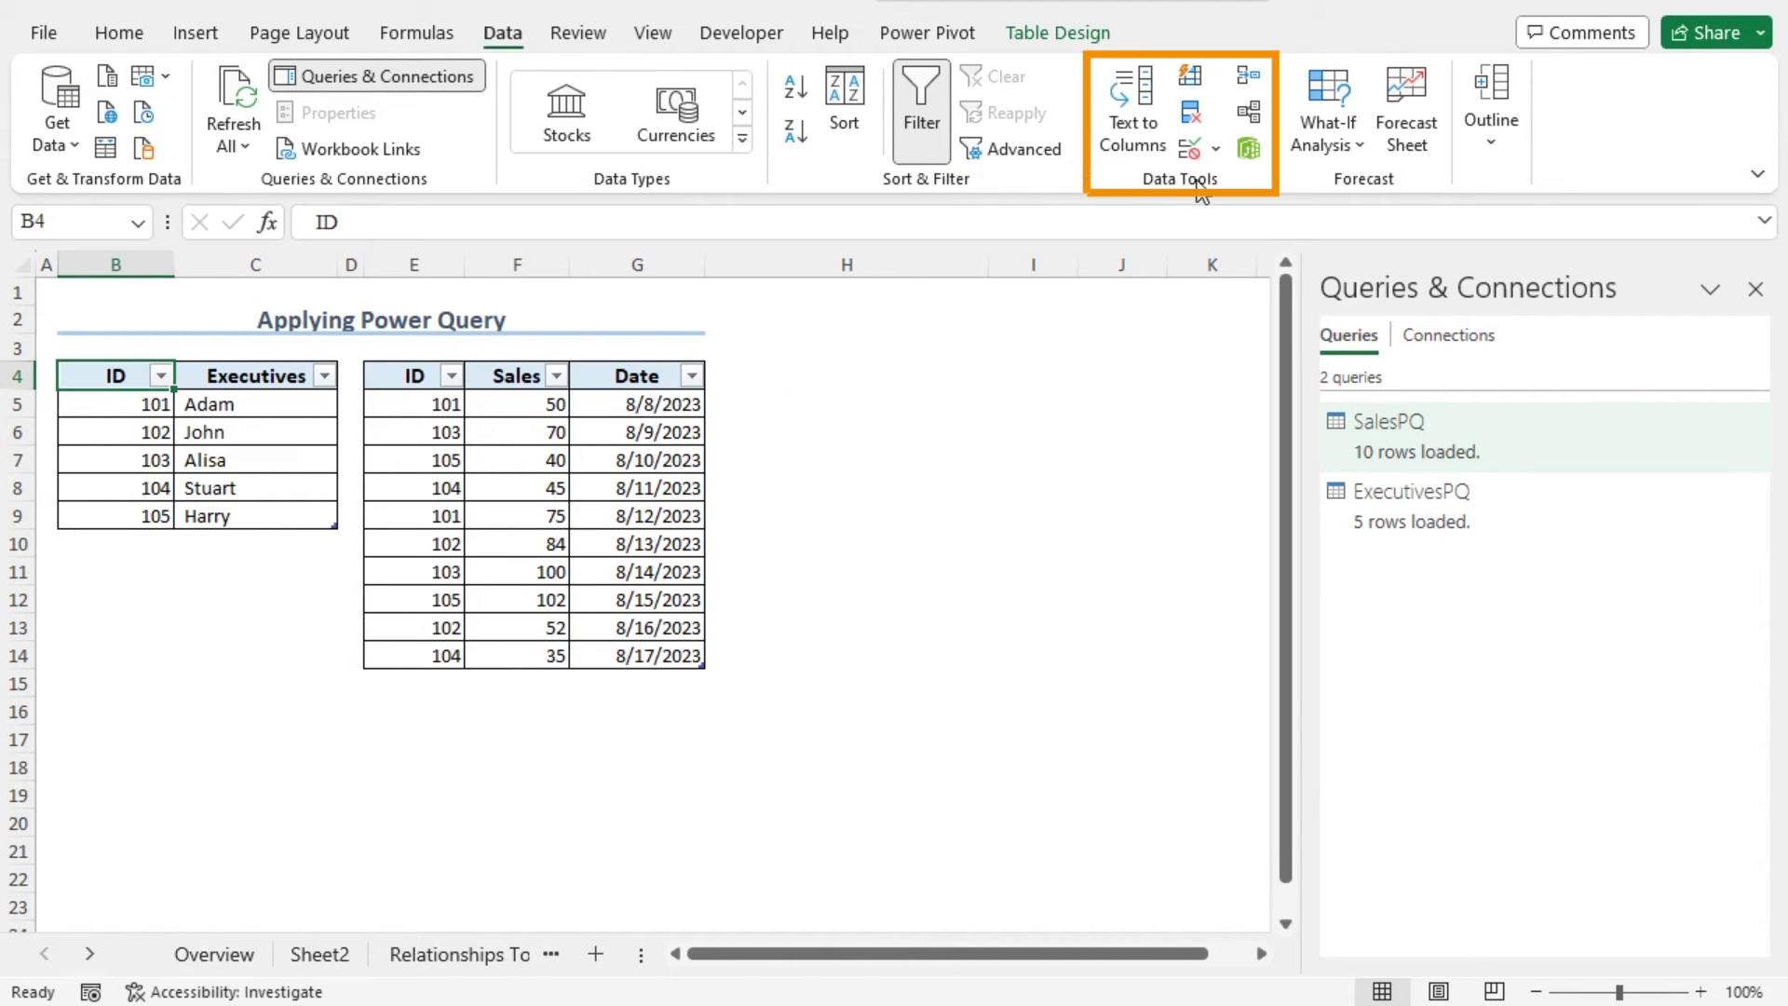
# Open the Data Model in Power Pivot, examine the SalesPQ and ExecutivesPQ tables, and view all tables in Diagram View.
pyautogui.click(1251, 151)
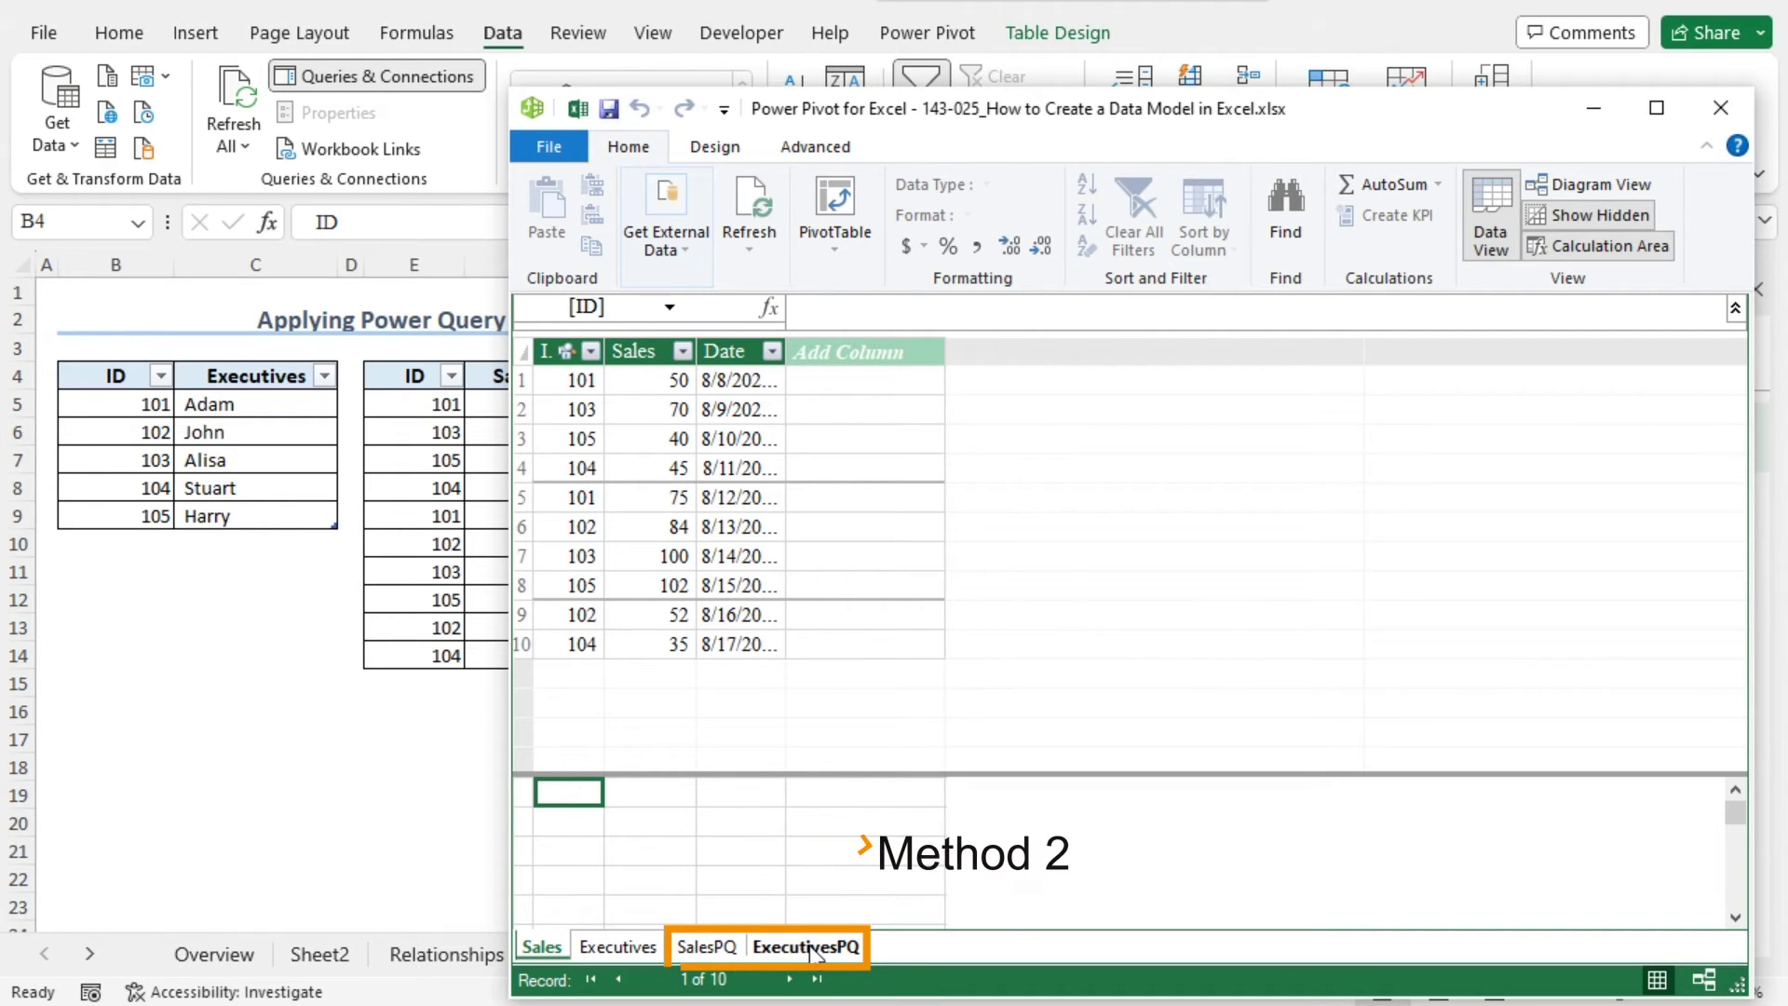
pyautogui.click(709, 946)
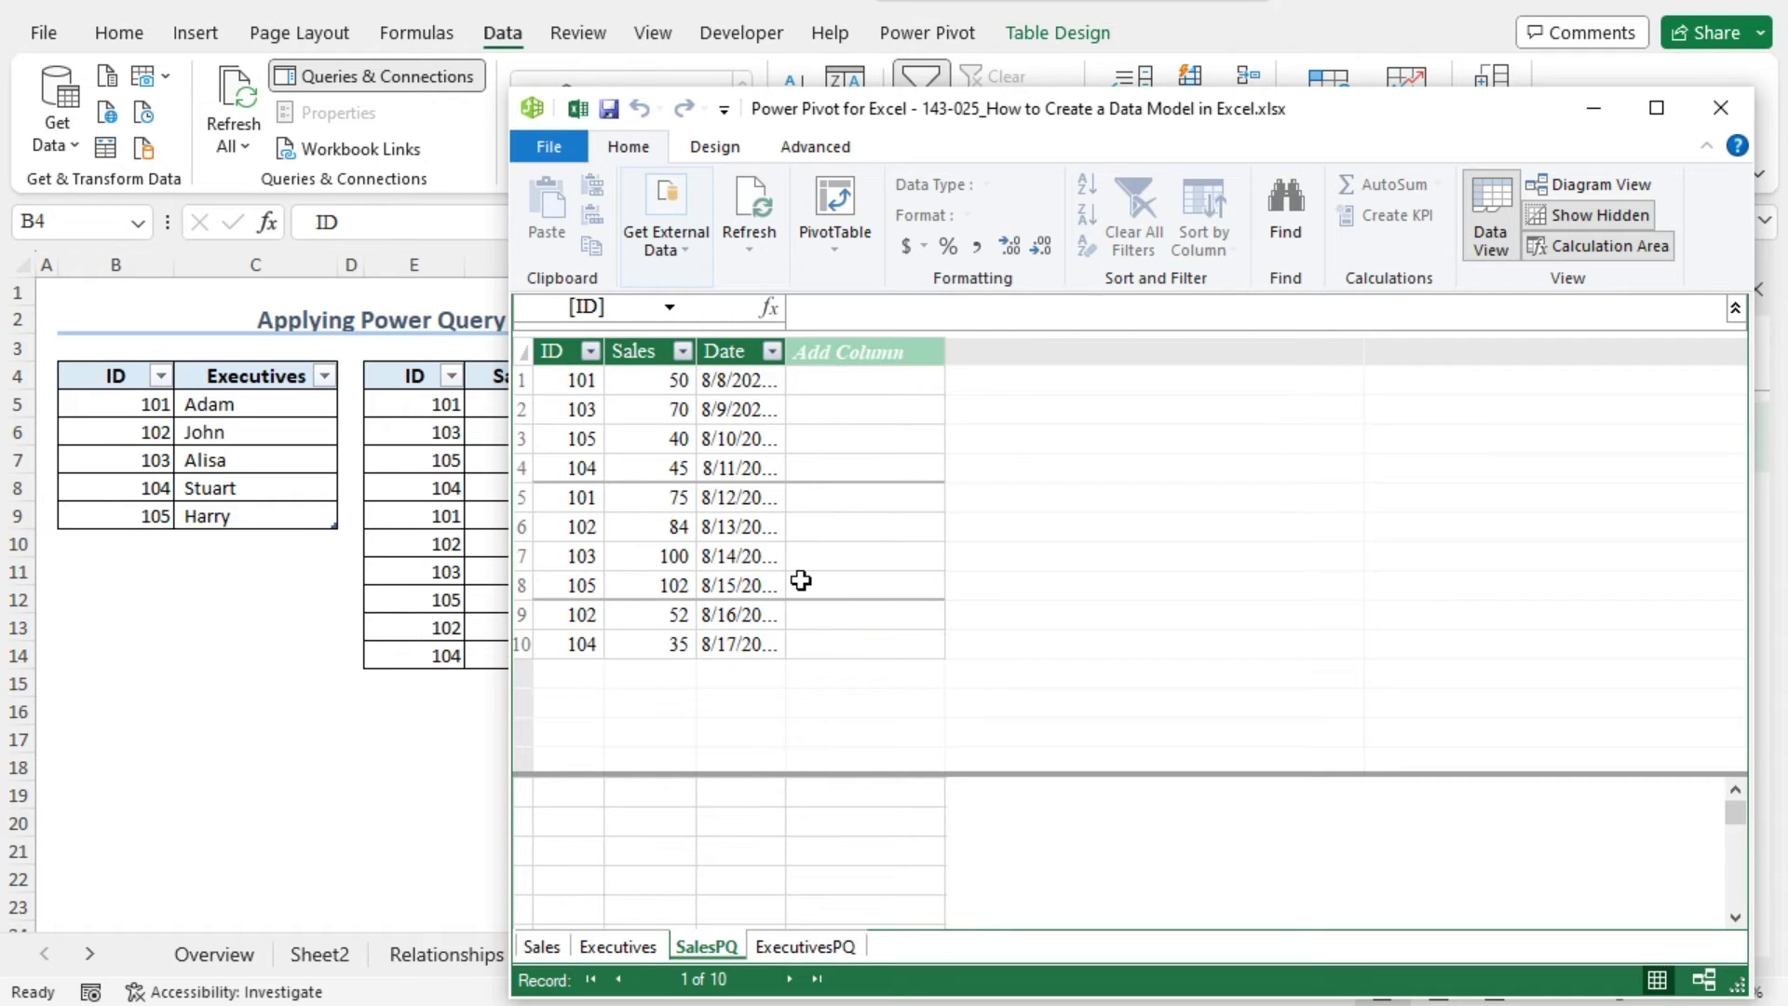
pyautogui.click(825, 944)
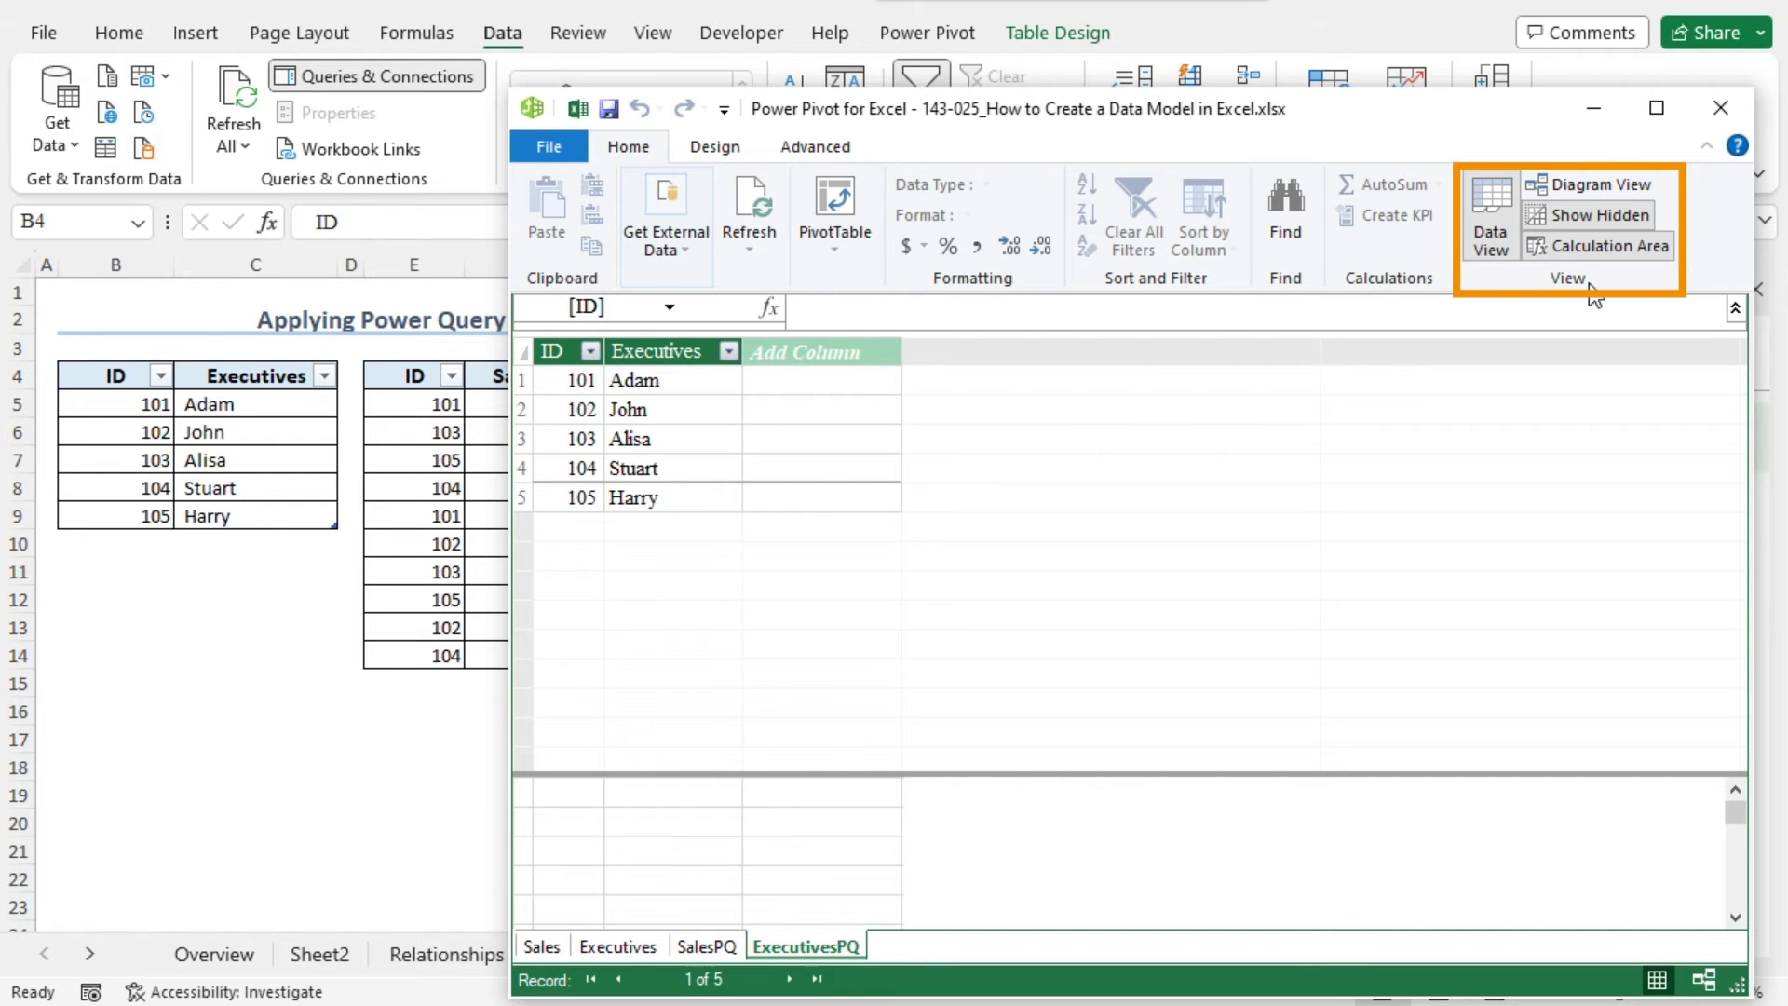
pyautogui.click(1627, 185)
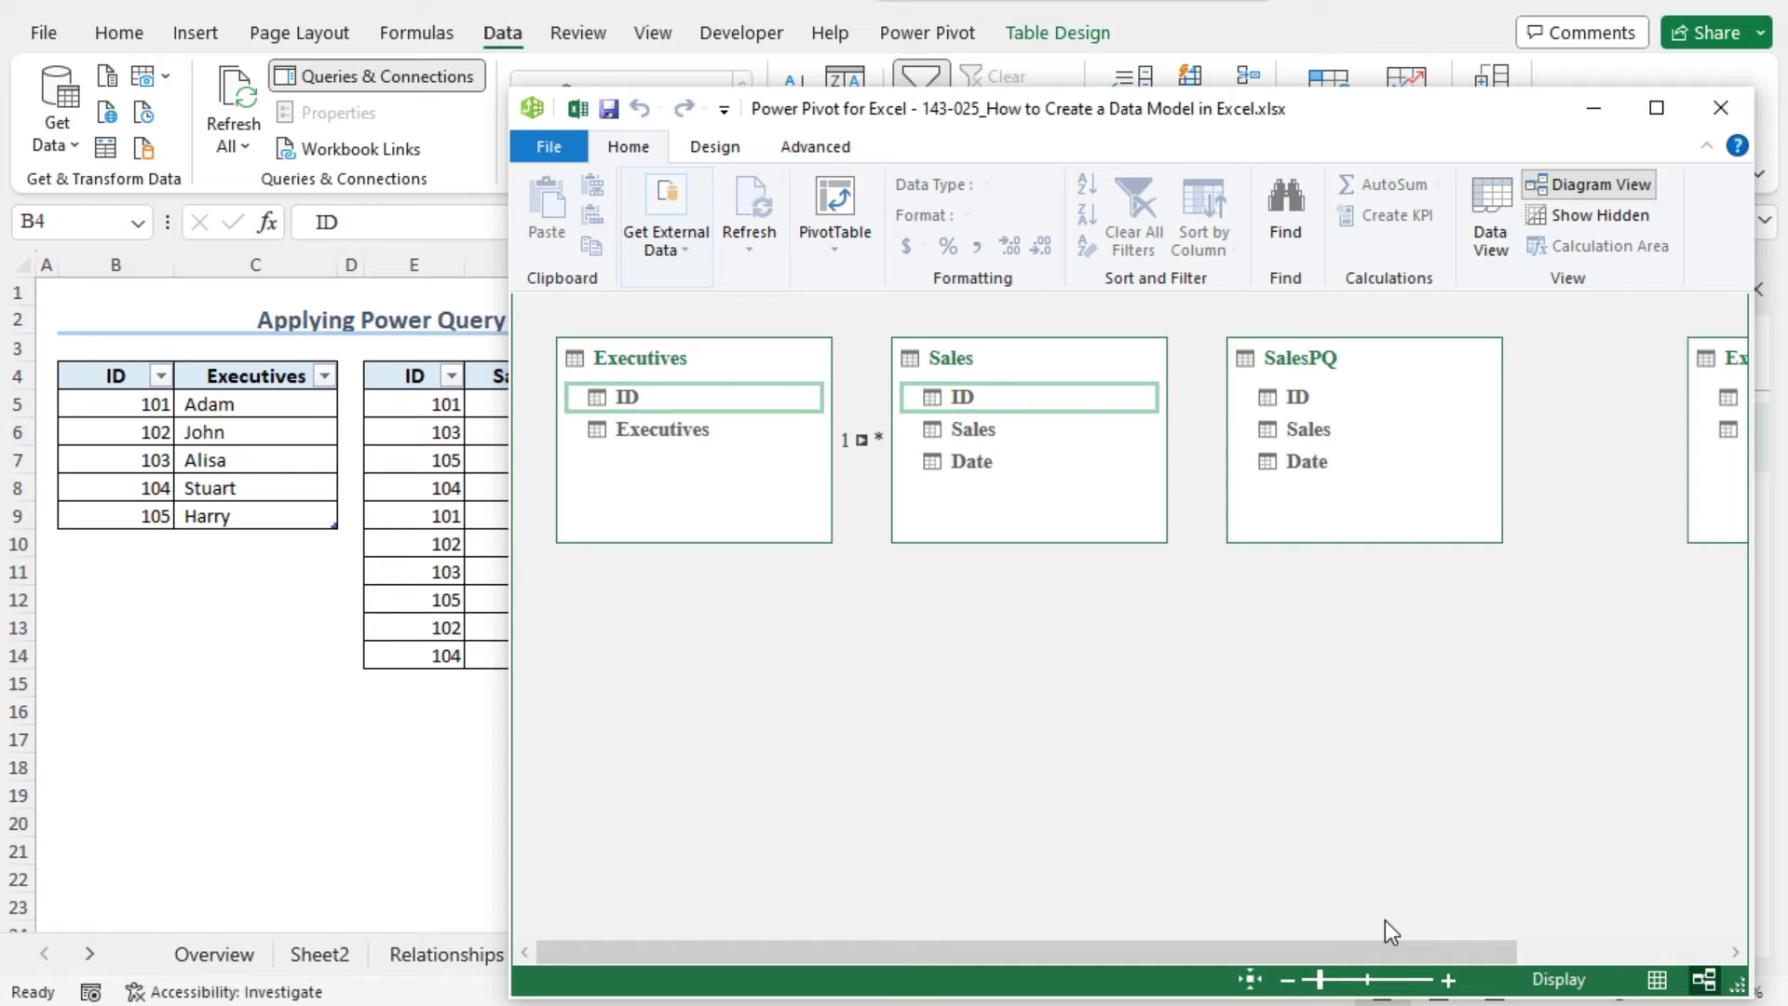
pyautogui.click(1288, 979)
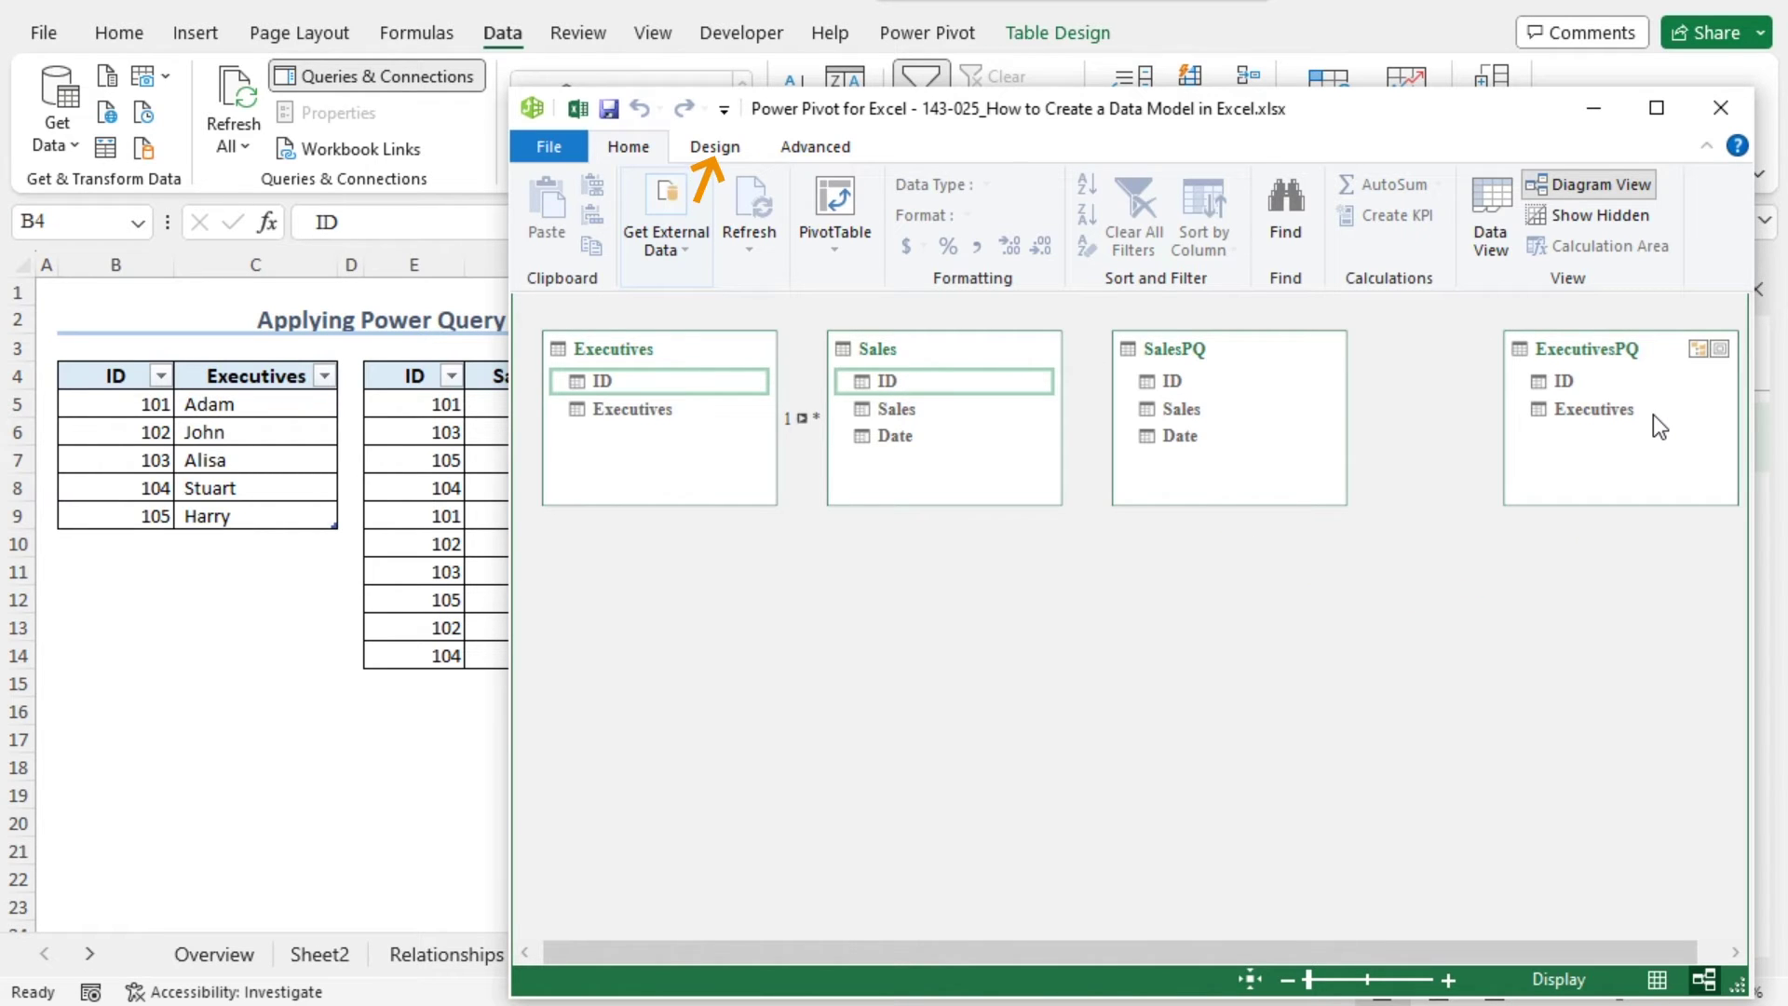
# Create a relationship in Power Pivot between the ID column of SalesPQ and the ID column of ExecutivesPQ.
pyautogui.click(714, 147)
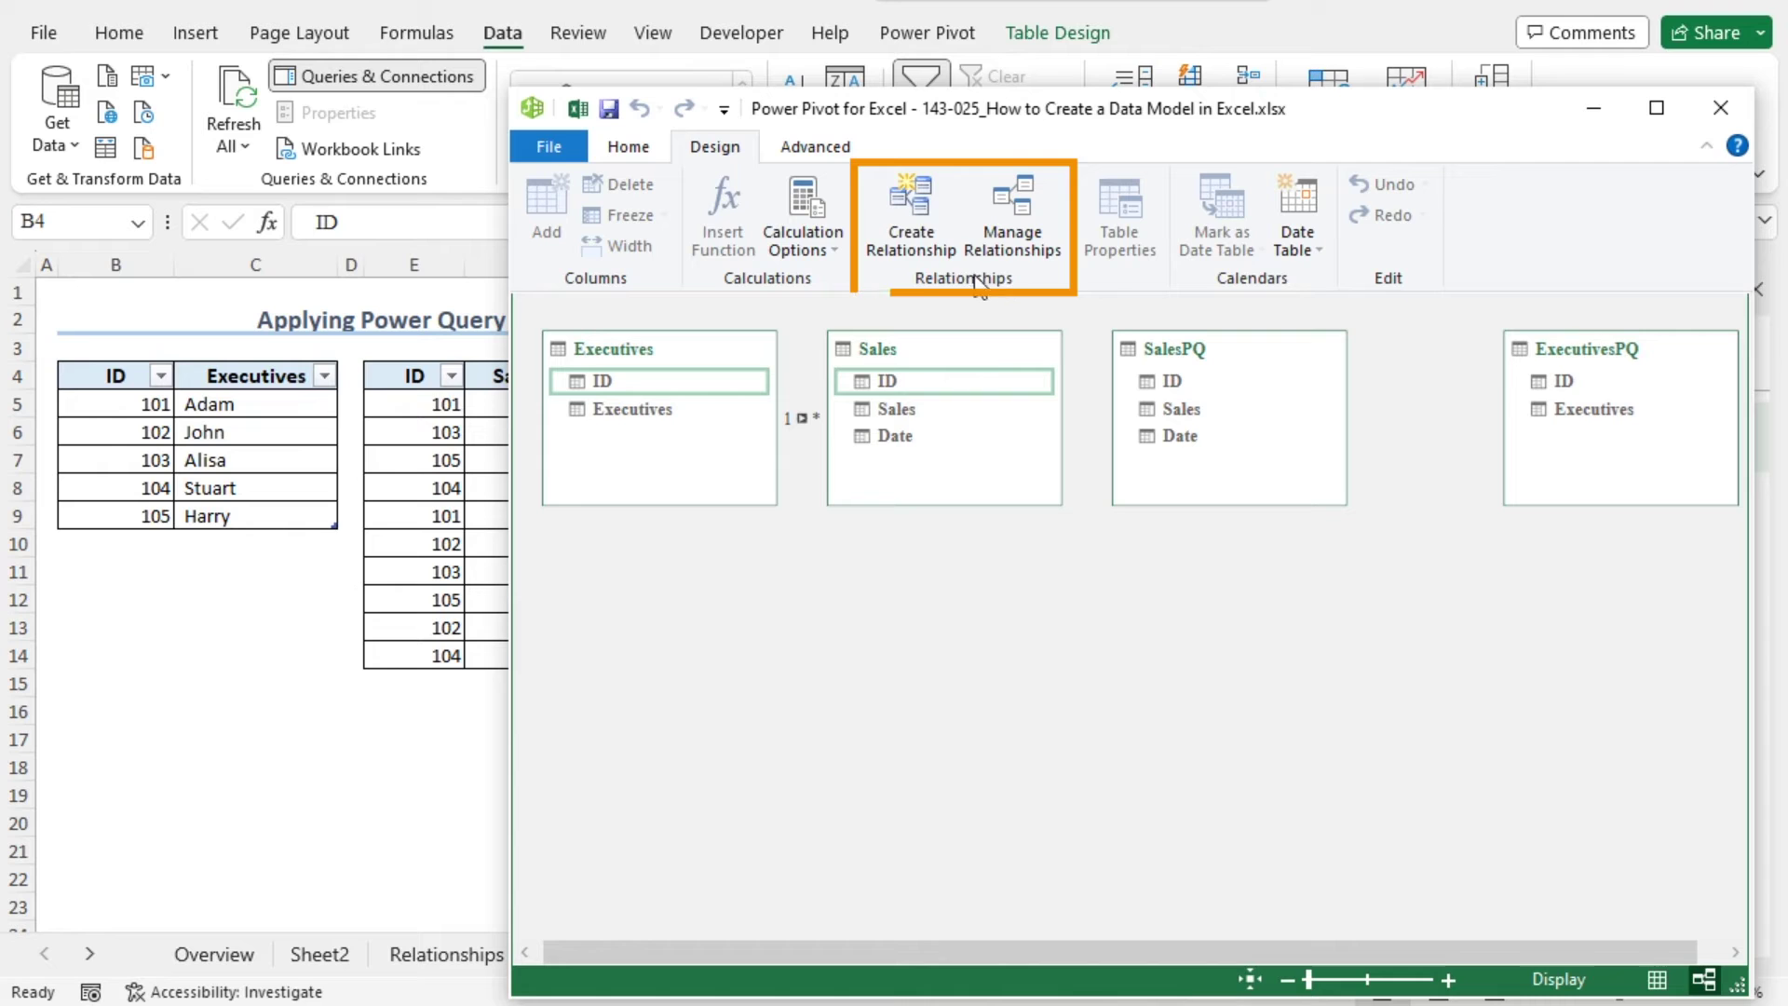
pyautogui.click(924, 205)
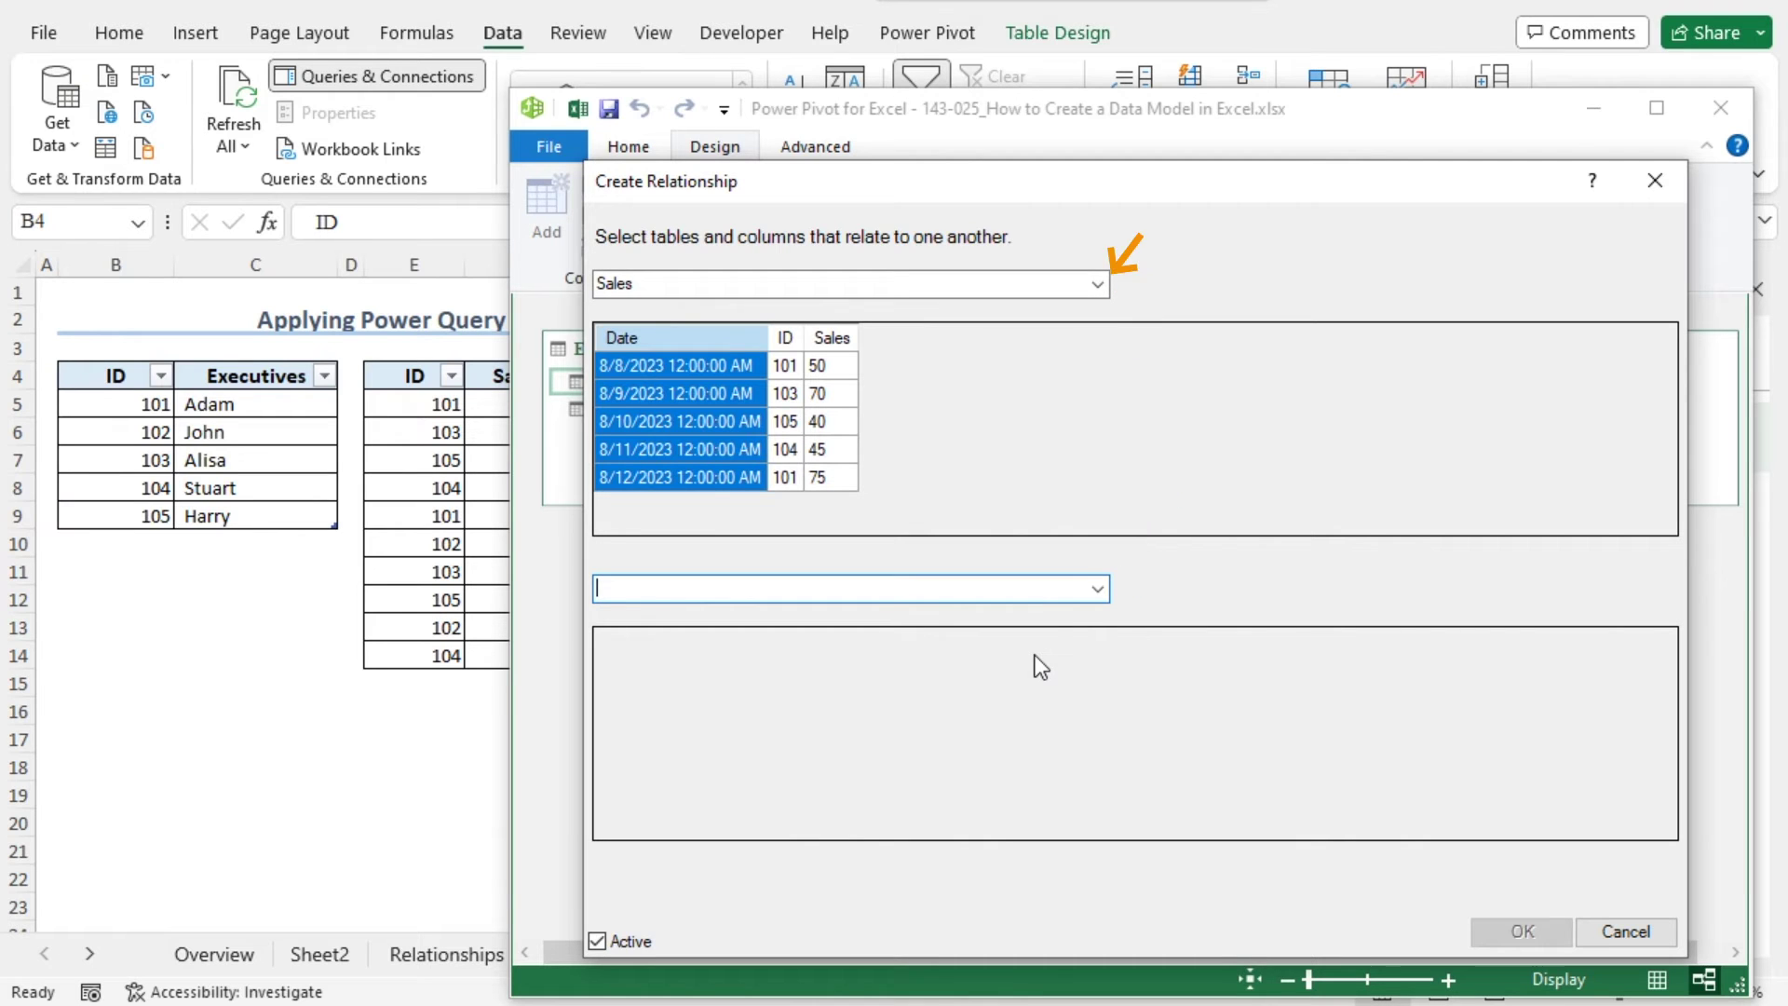
pyautogui.click(1097, 285)
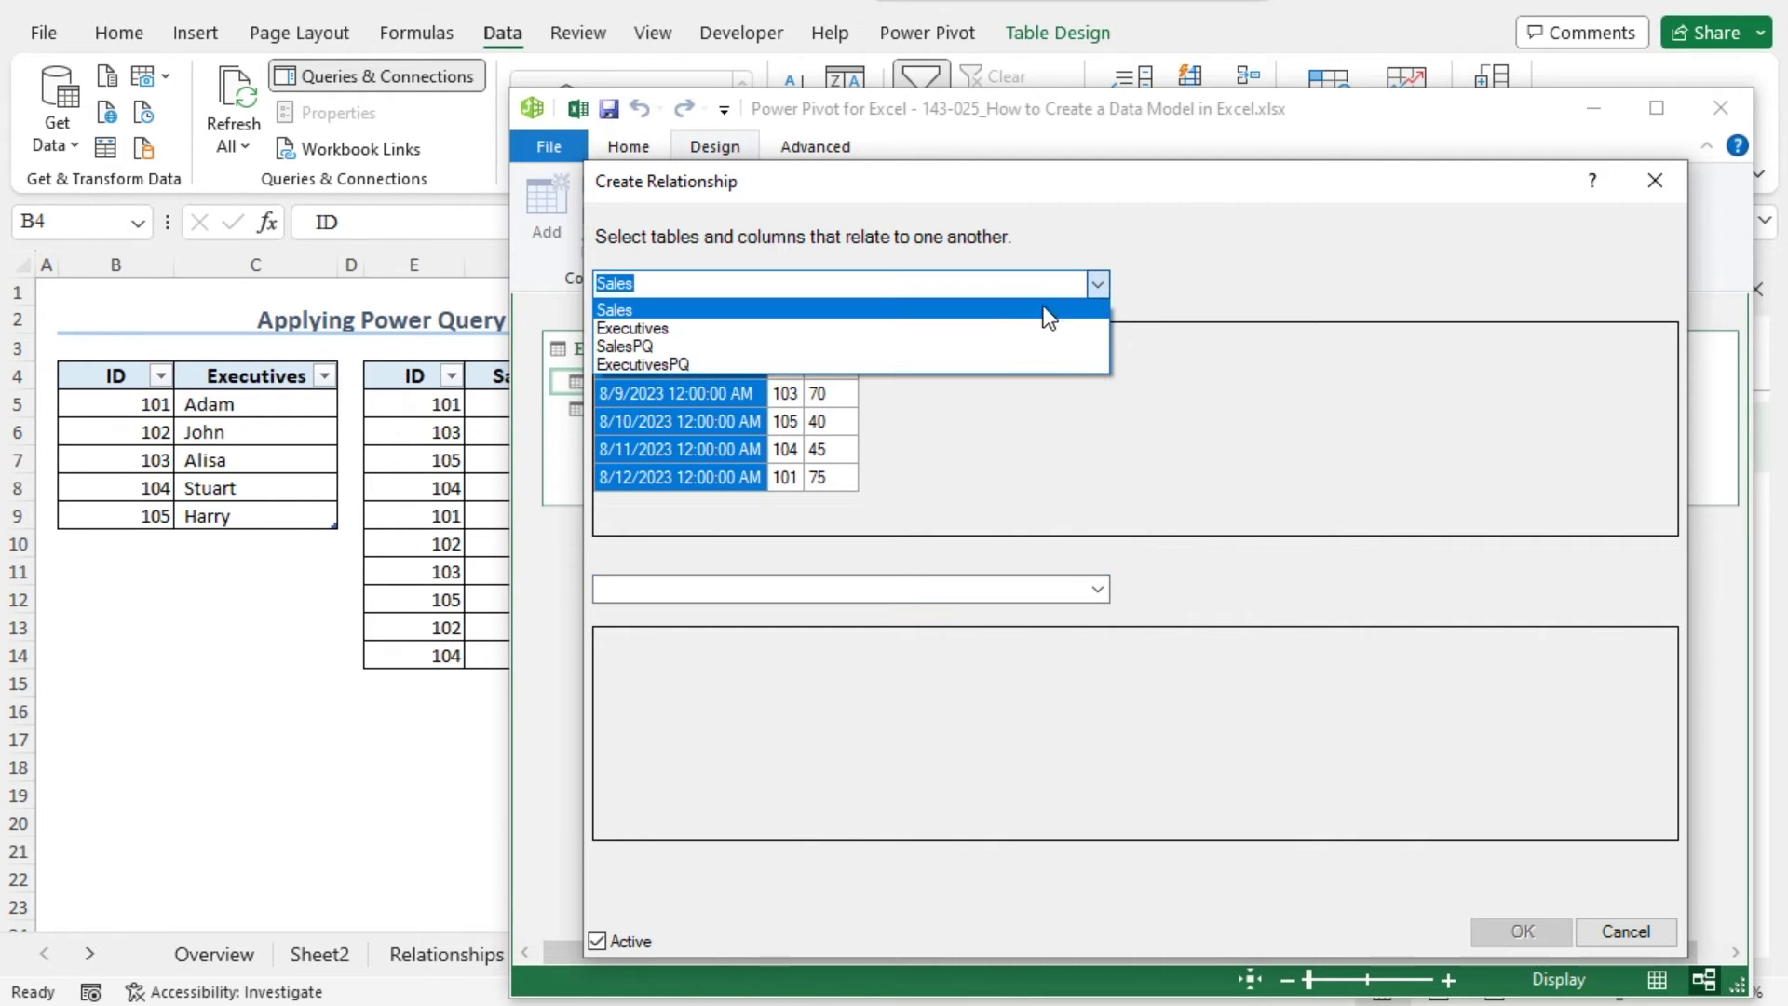
pyautogui.click(825, 348)
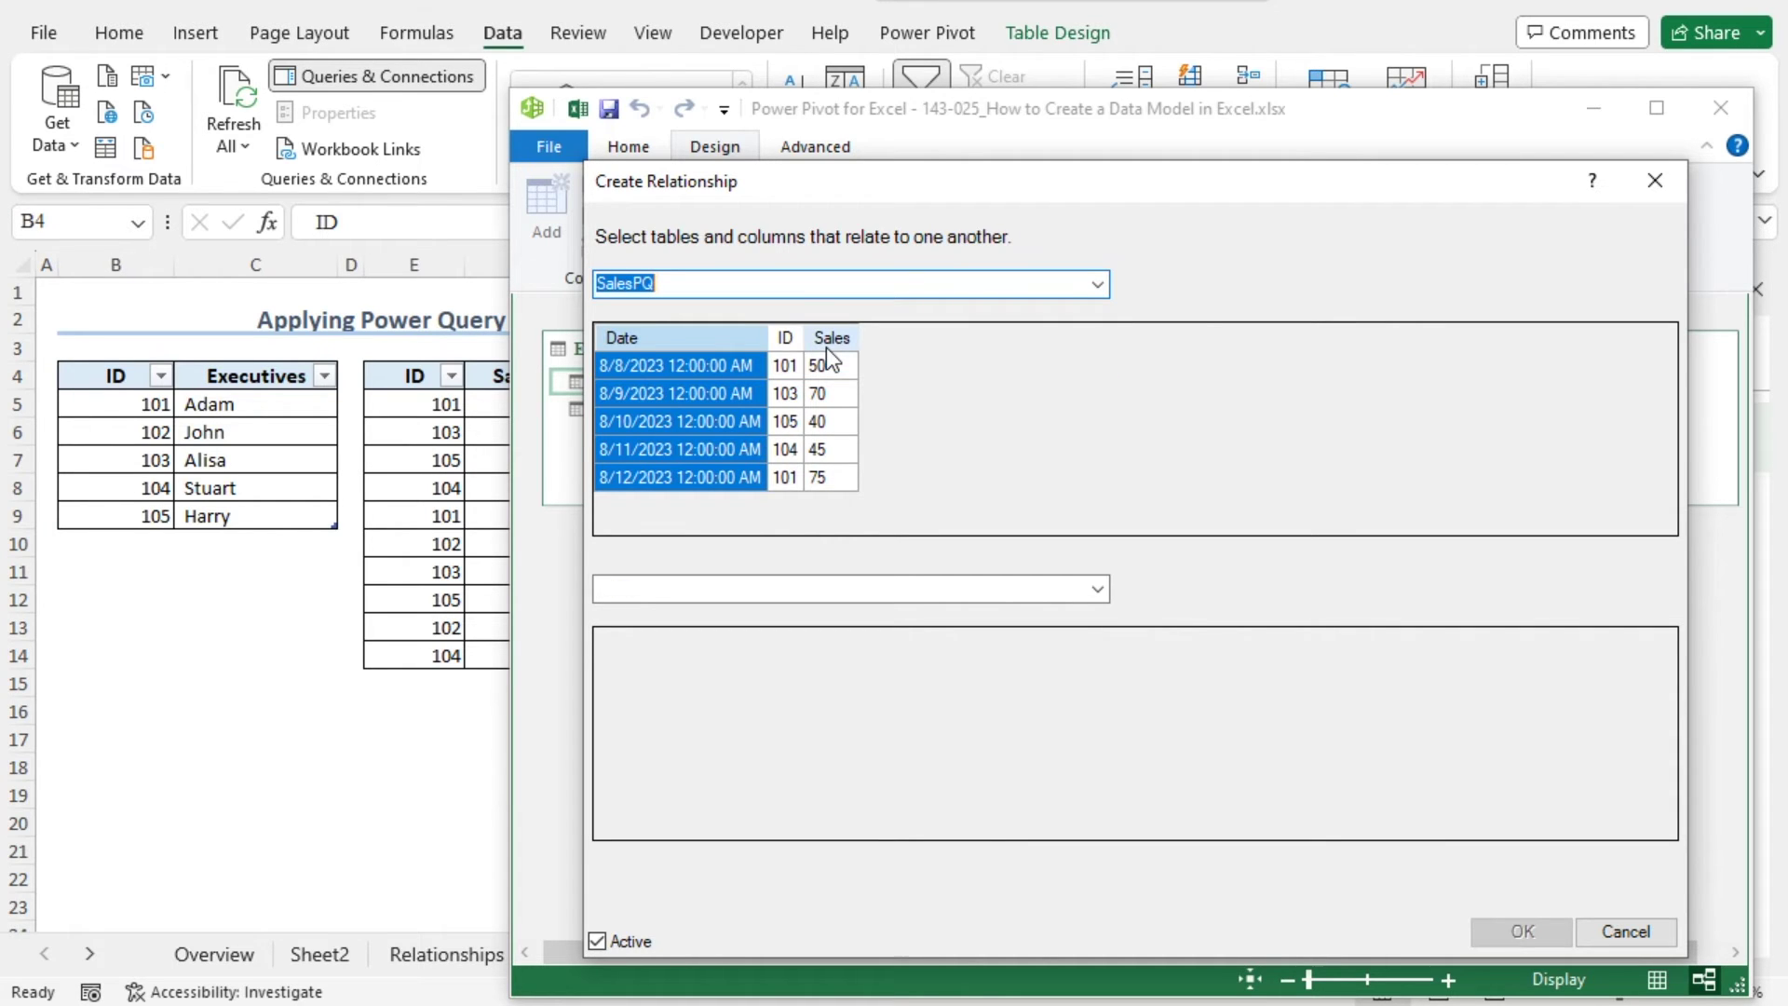
pyautogui.click(780, 365)
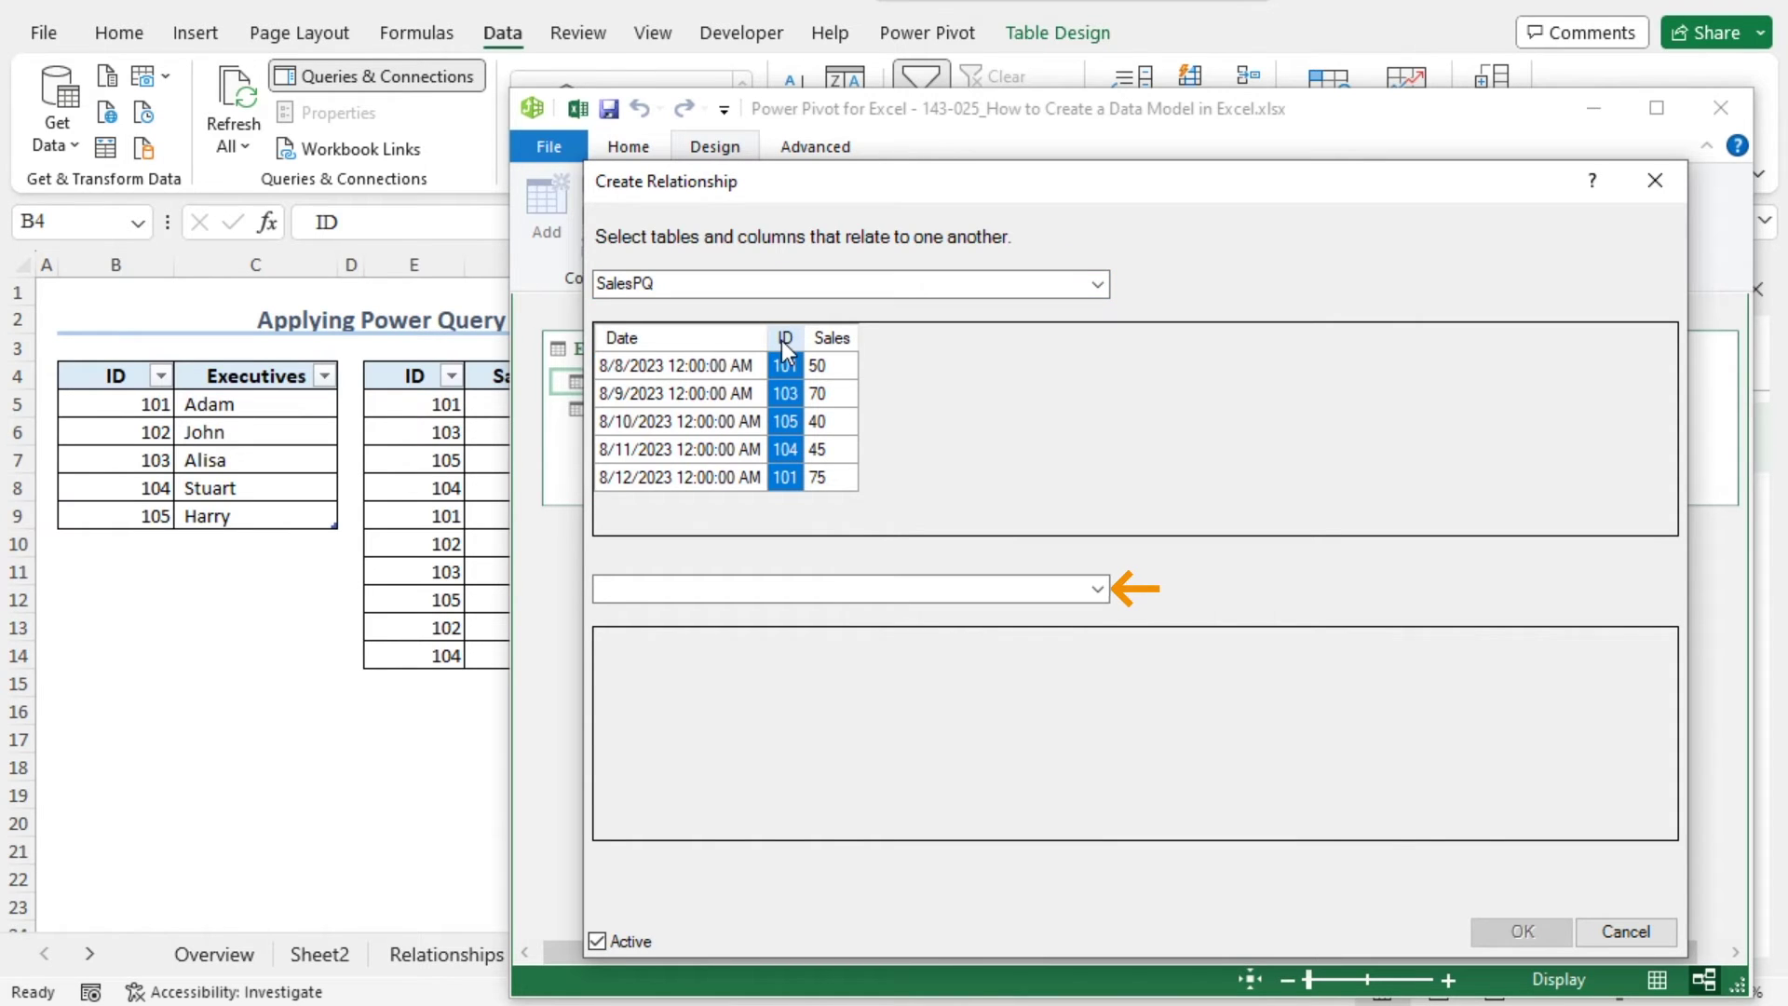
pyautogui.click(1096, 589)
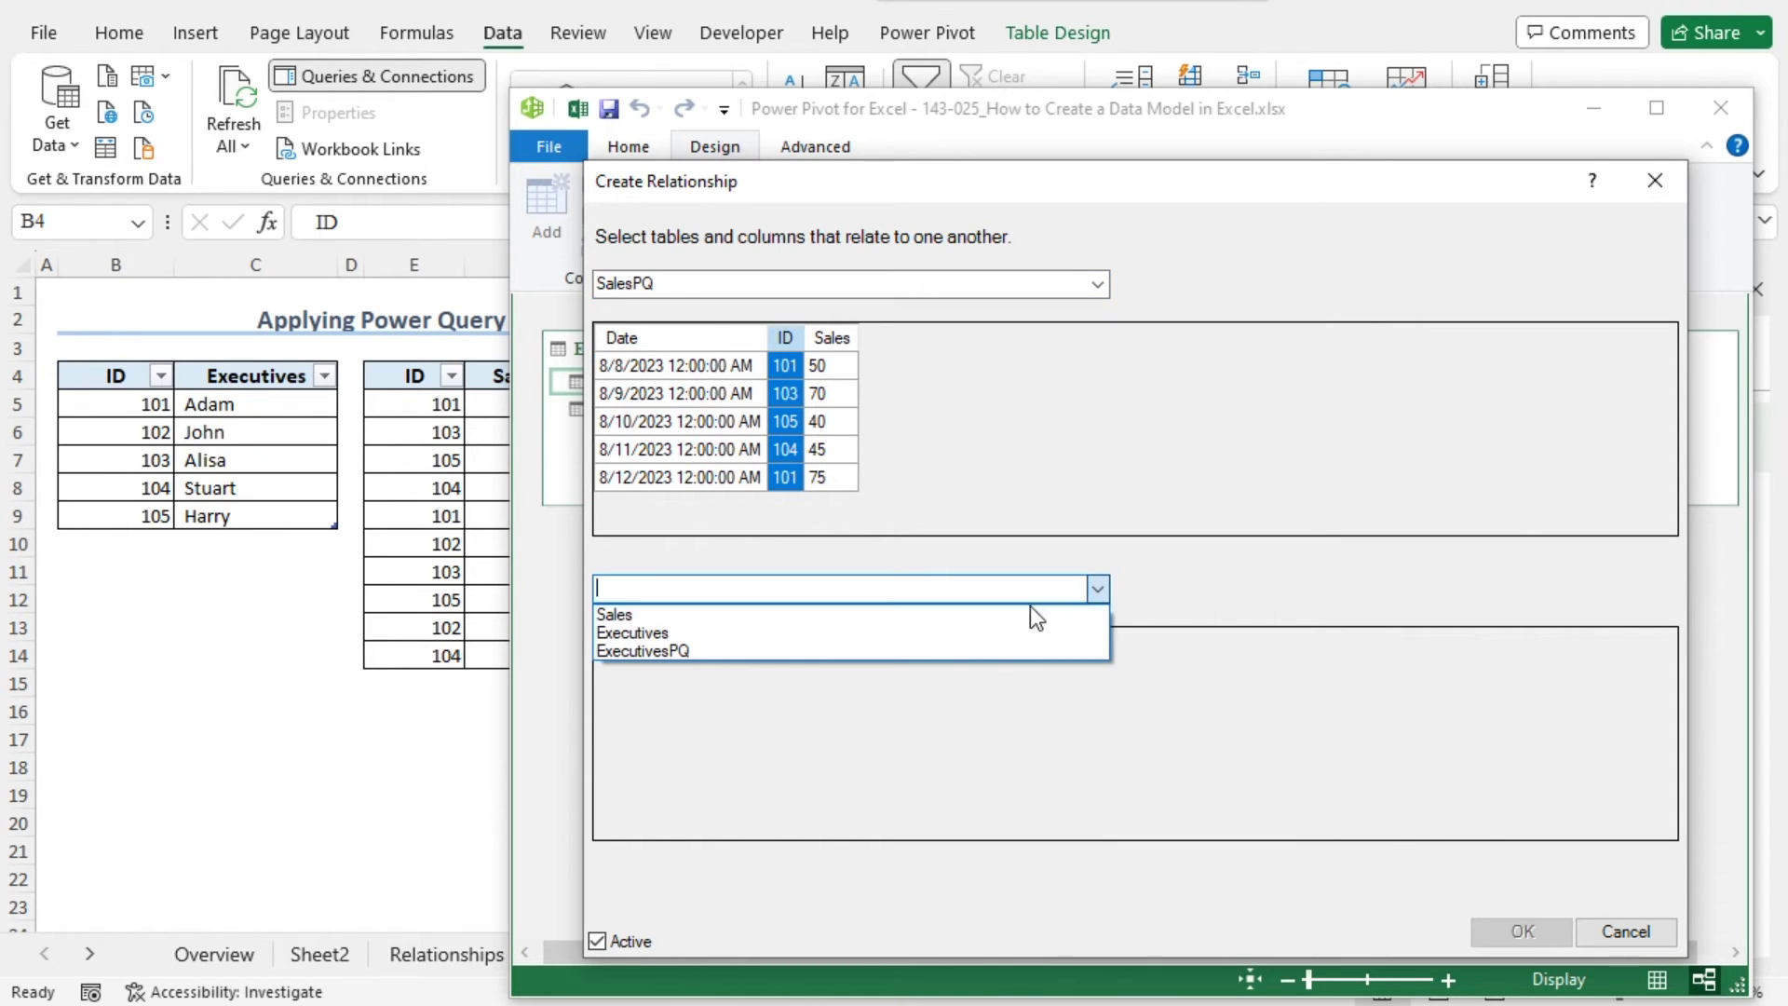
pyautogui.click(968, 650)
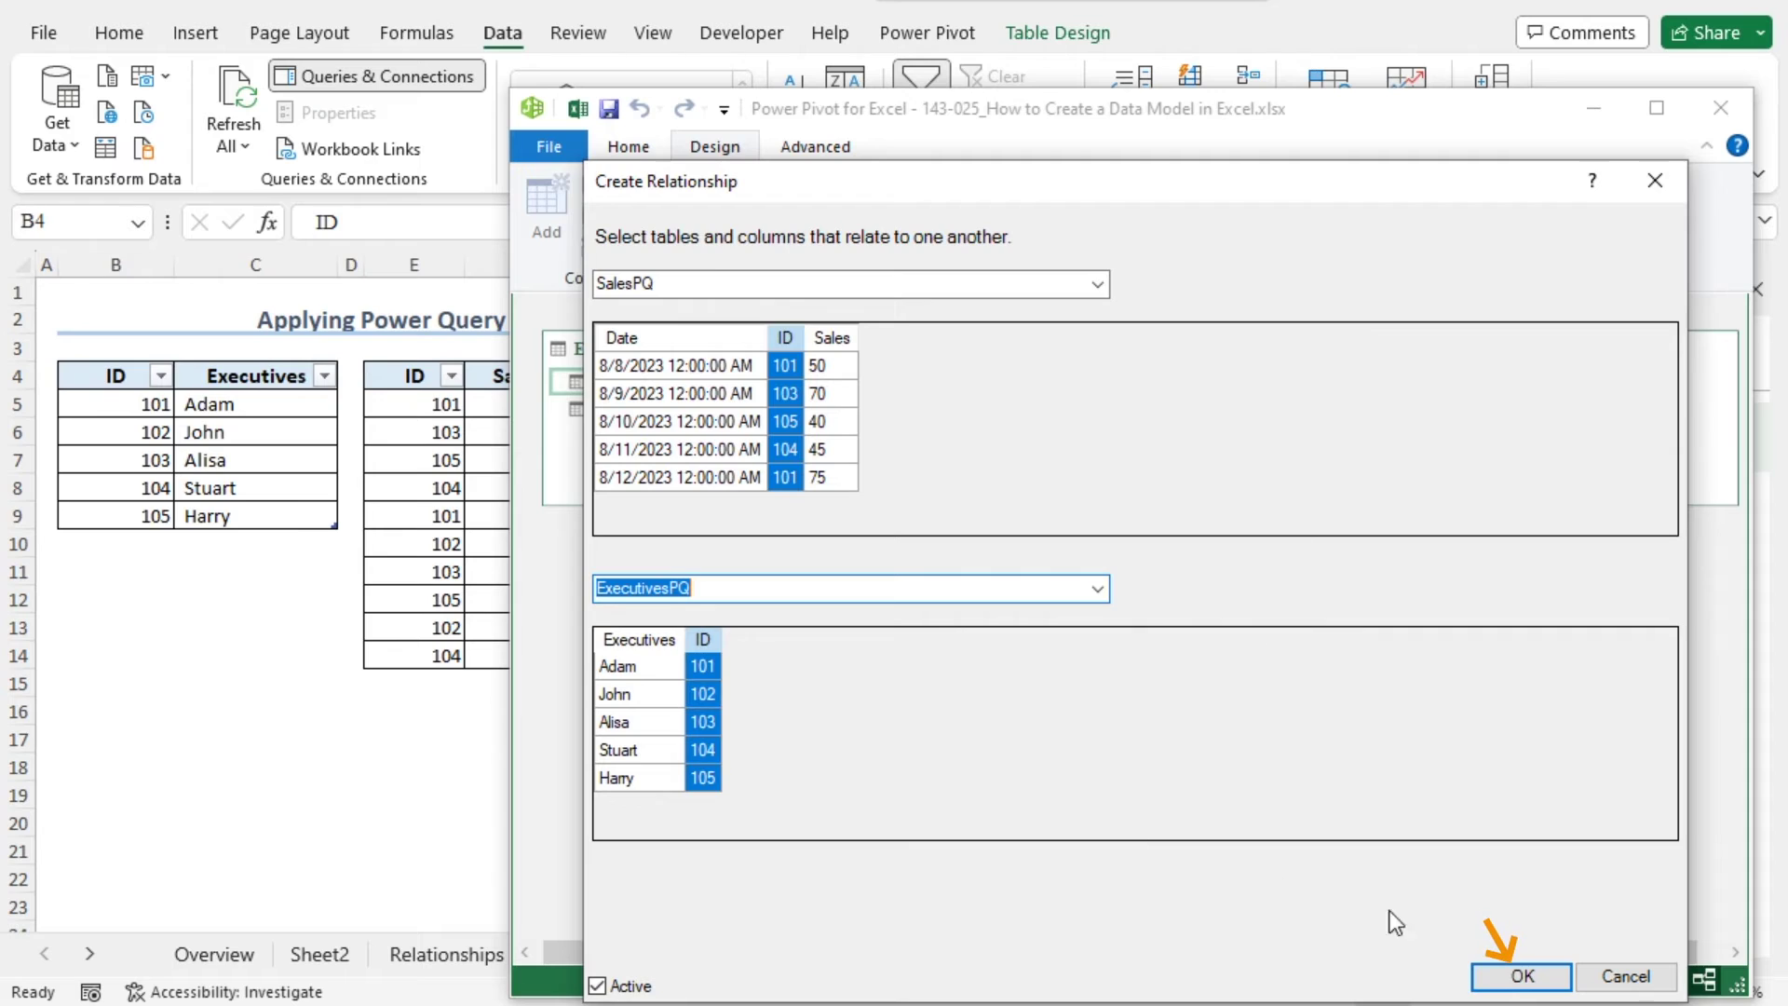
pyautogui.click(1508, 975)
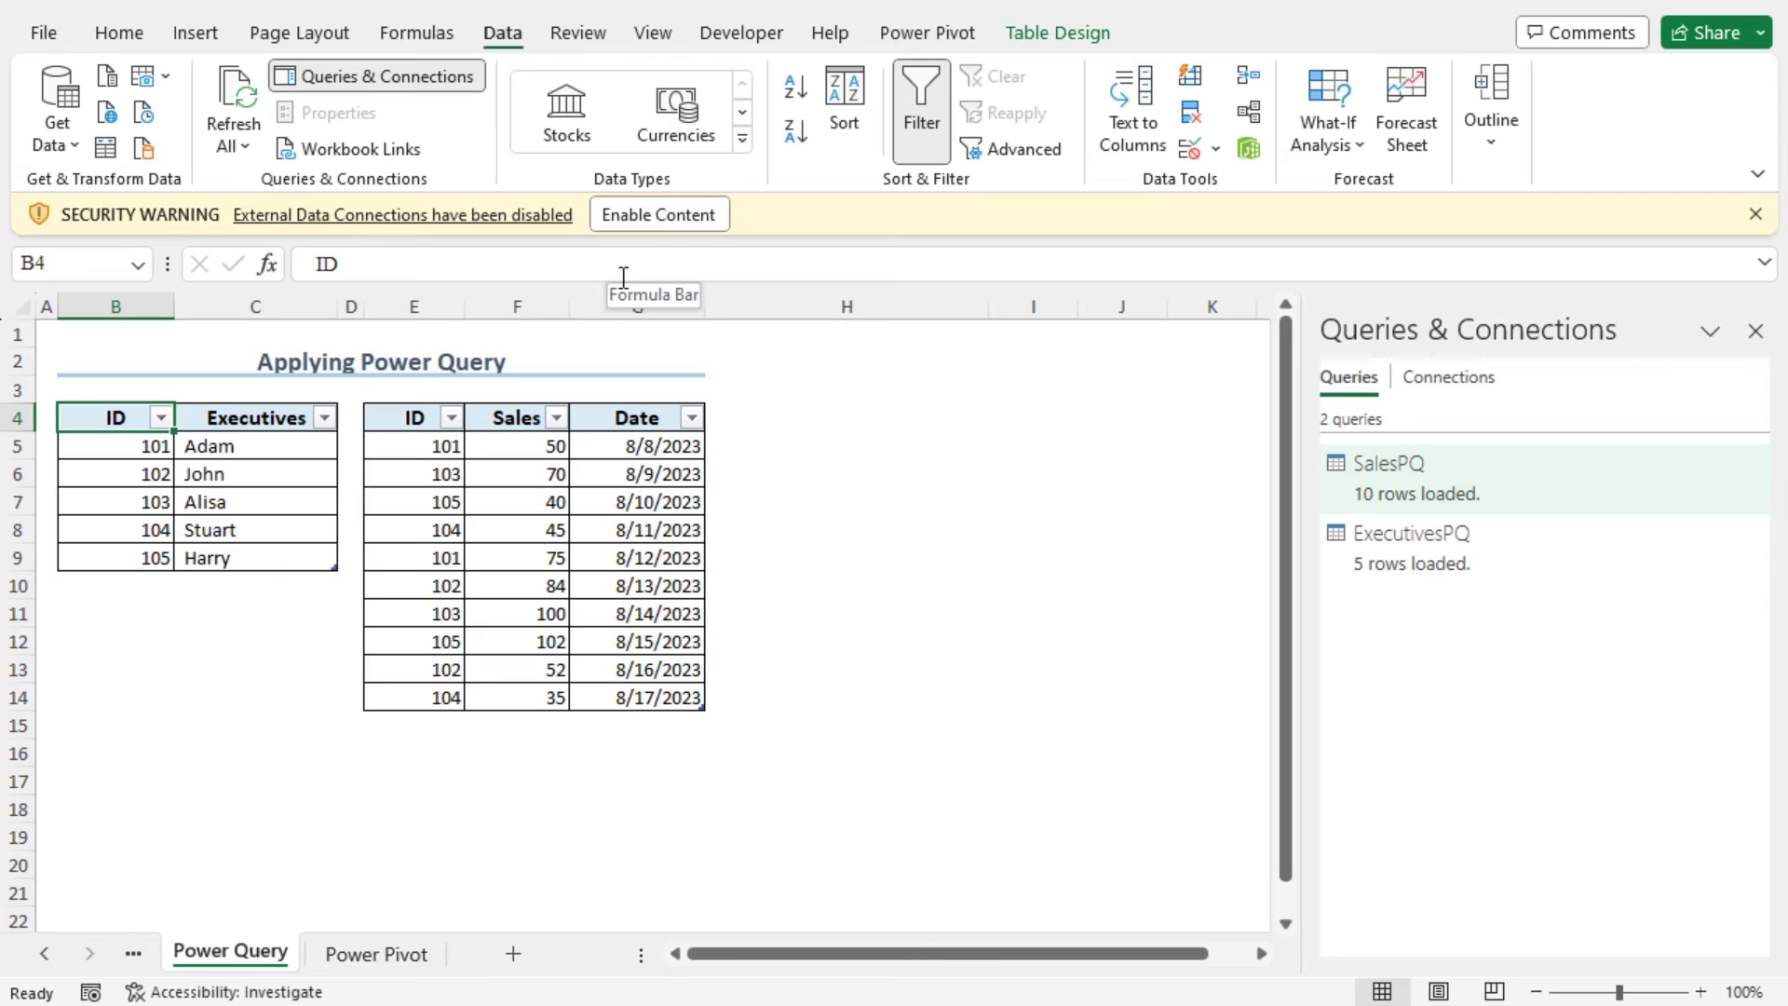
# Enable the workbook's external data connections and insert a PivotTable from the Data Model on a new worksheet.
pyautogui.click(658, 217)
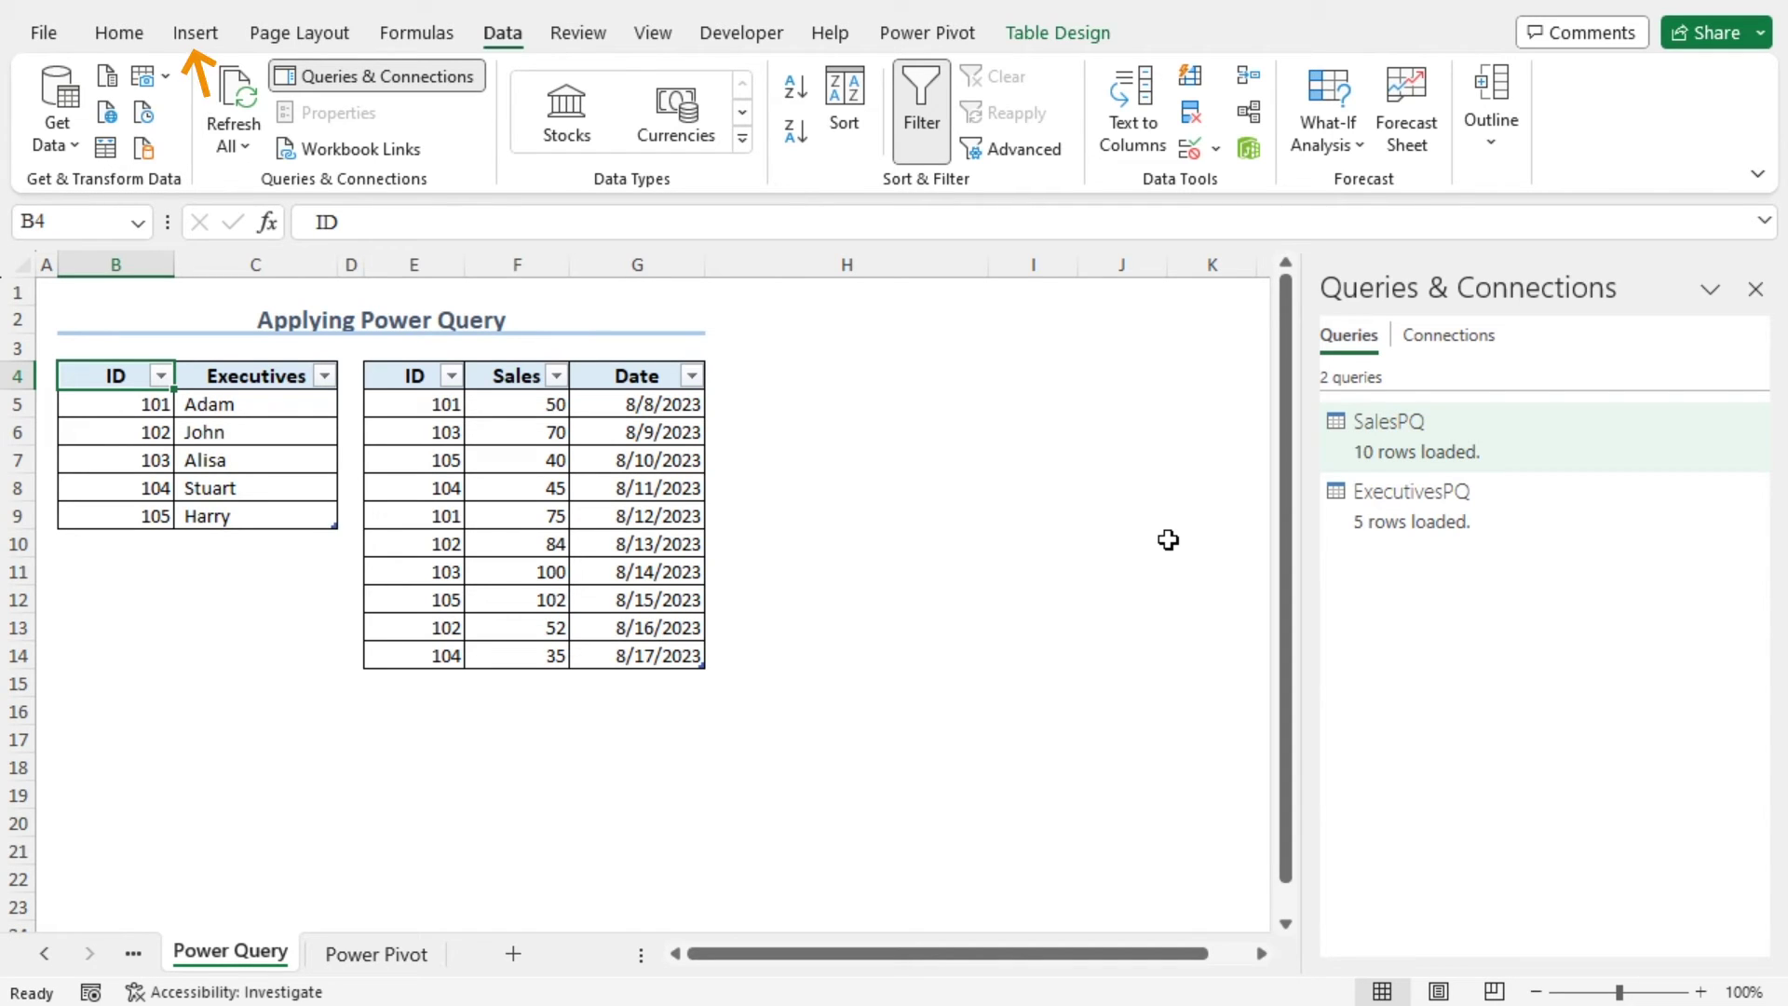
pyautogui.click(195, 35)
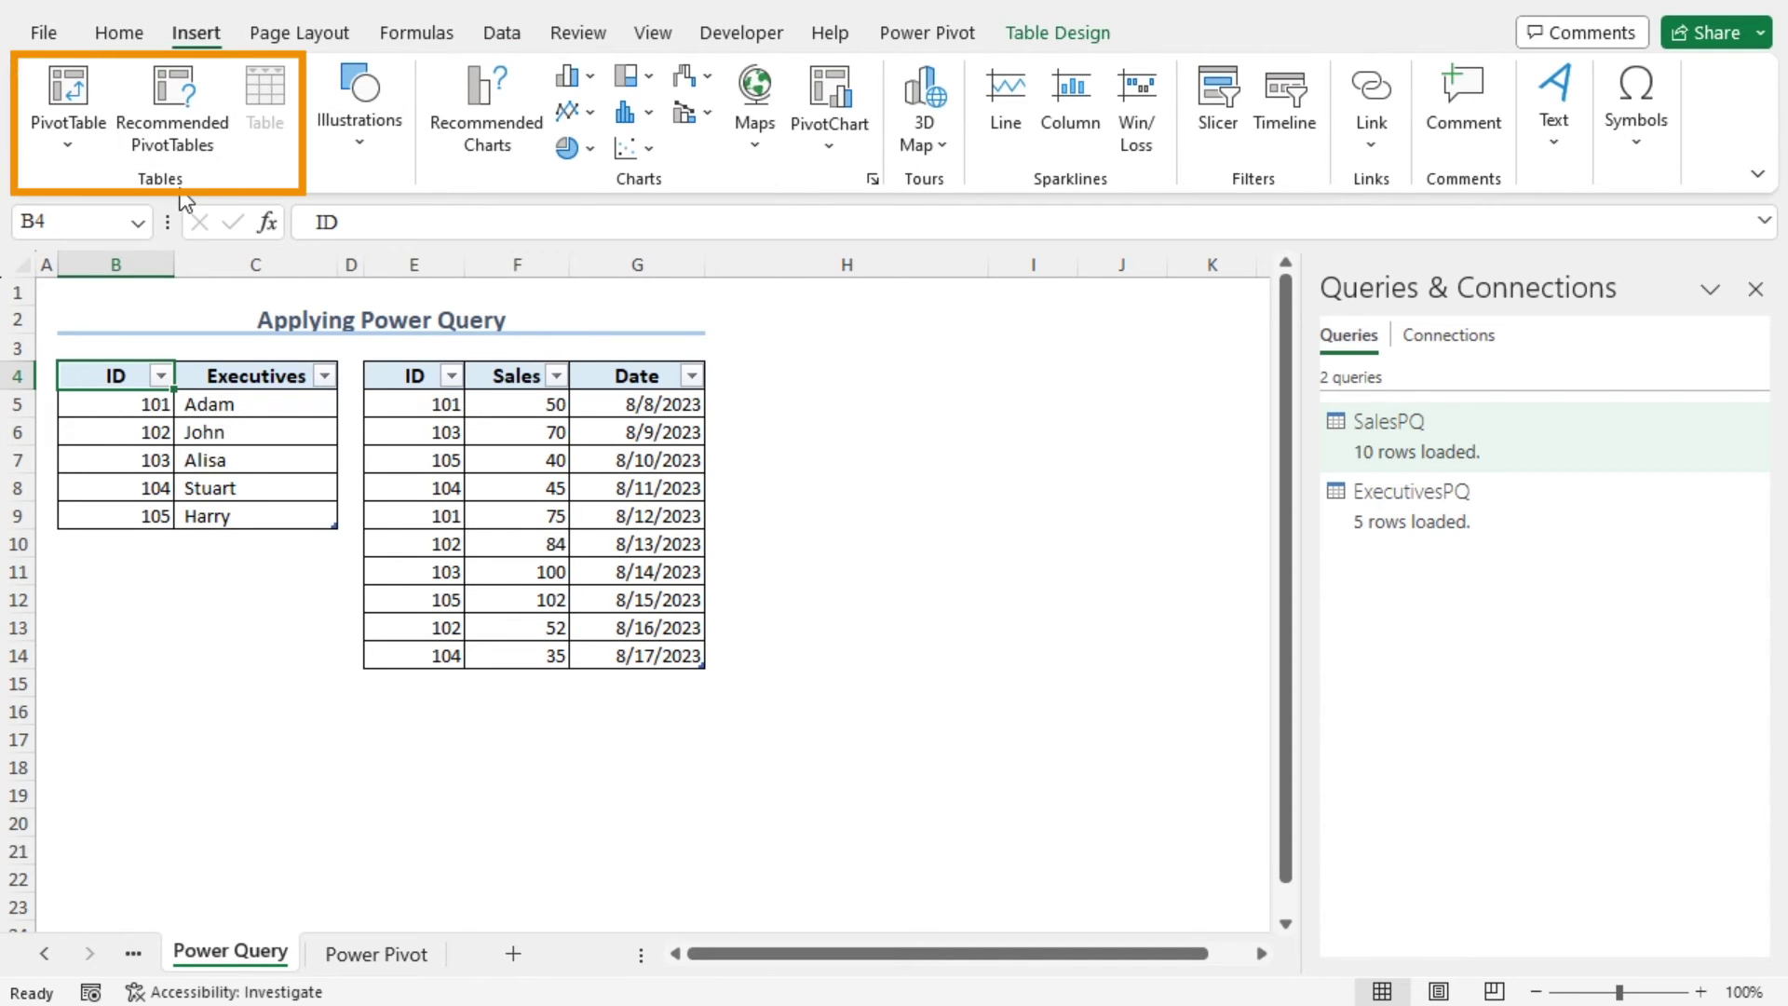
pyautogui.click(65, 143)
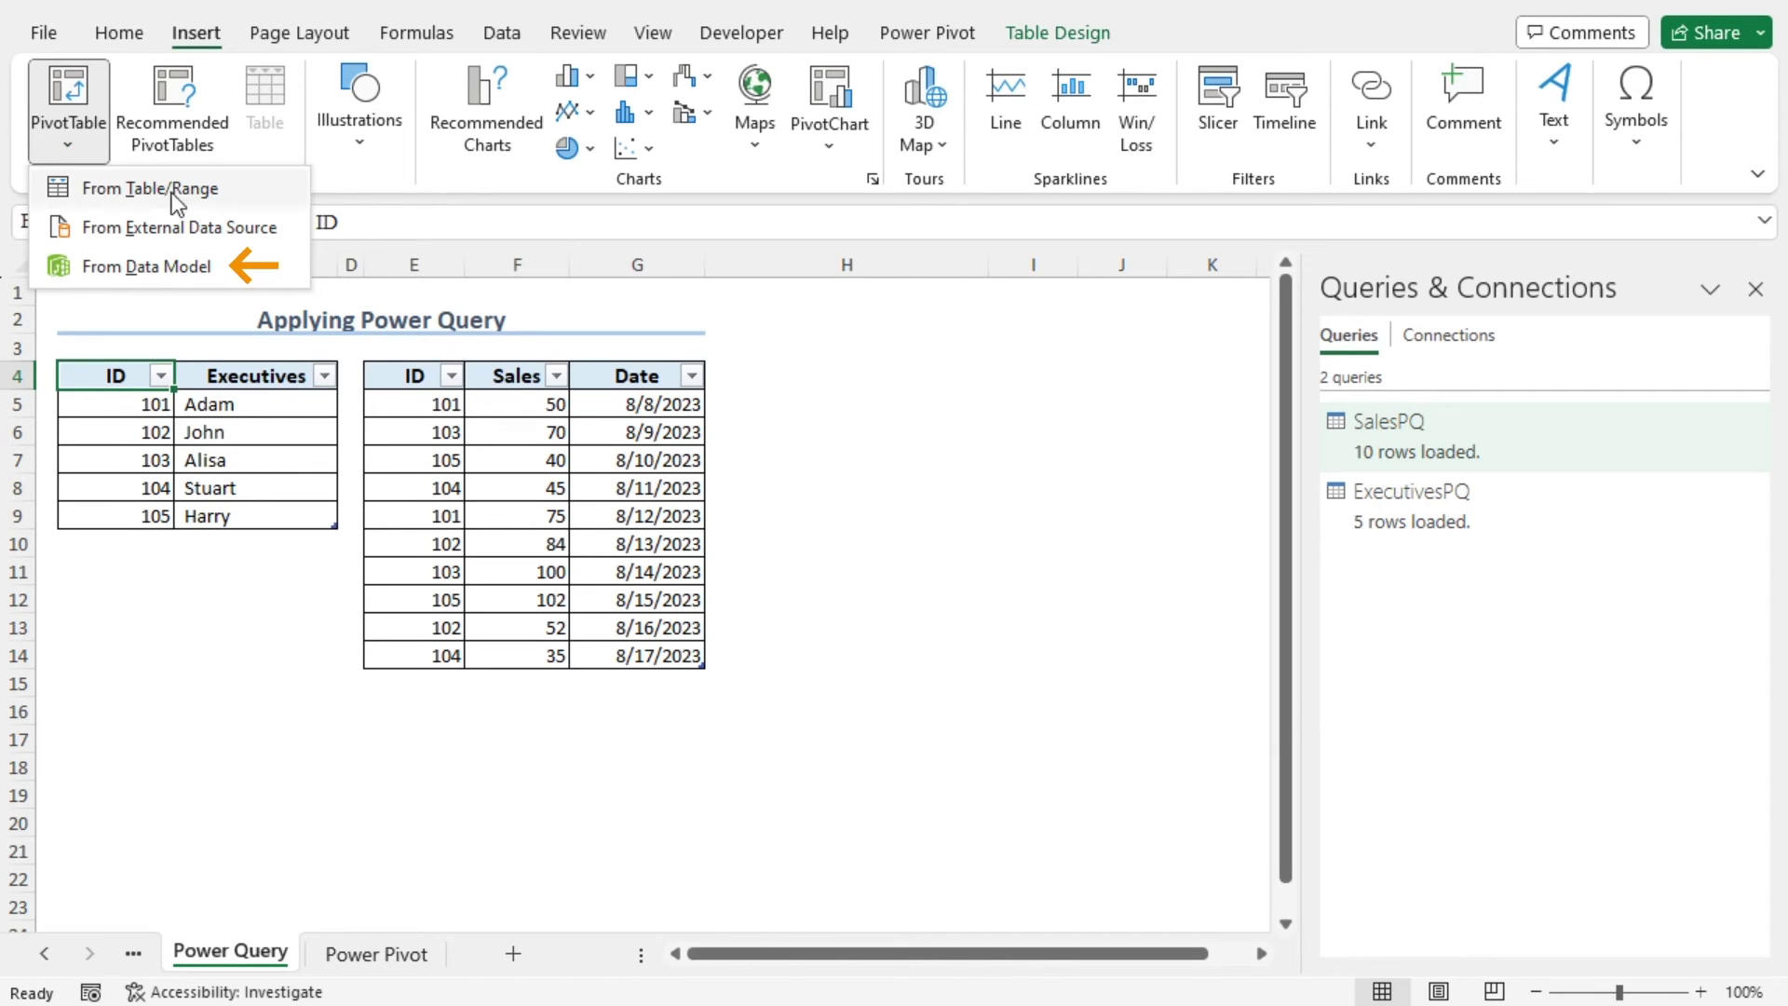
pyautogui.click(196, 266)
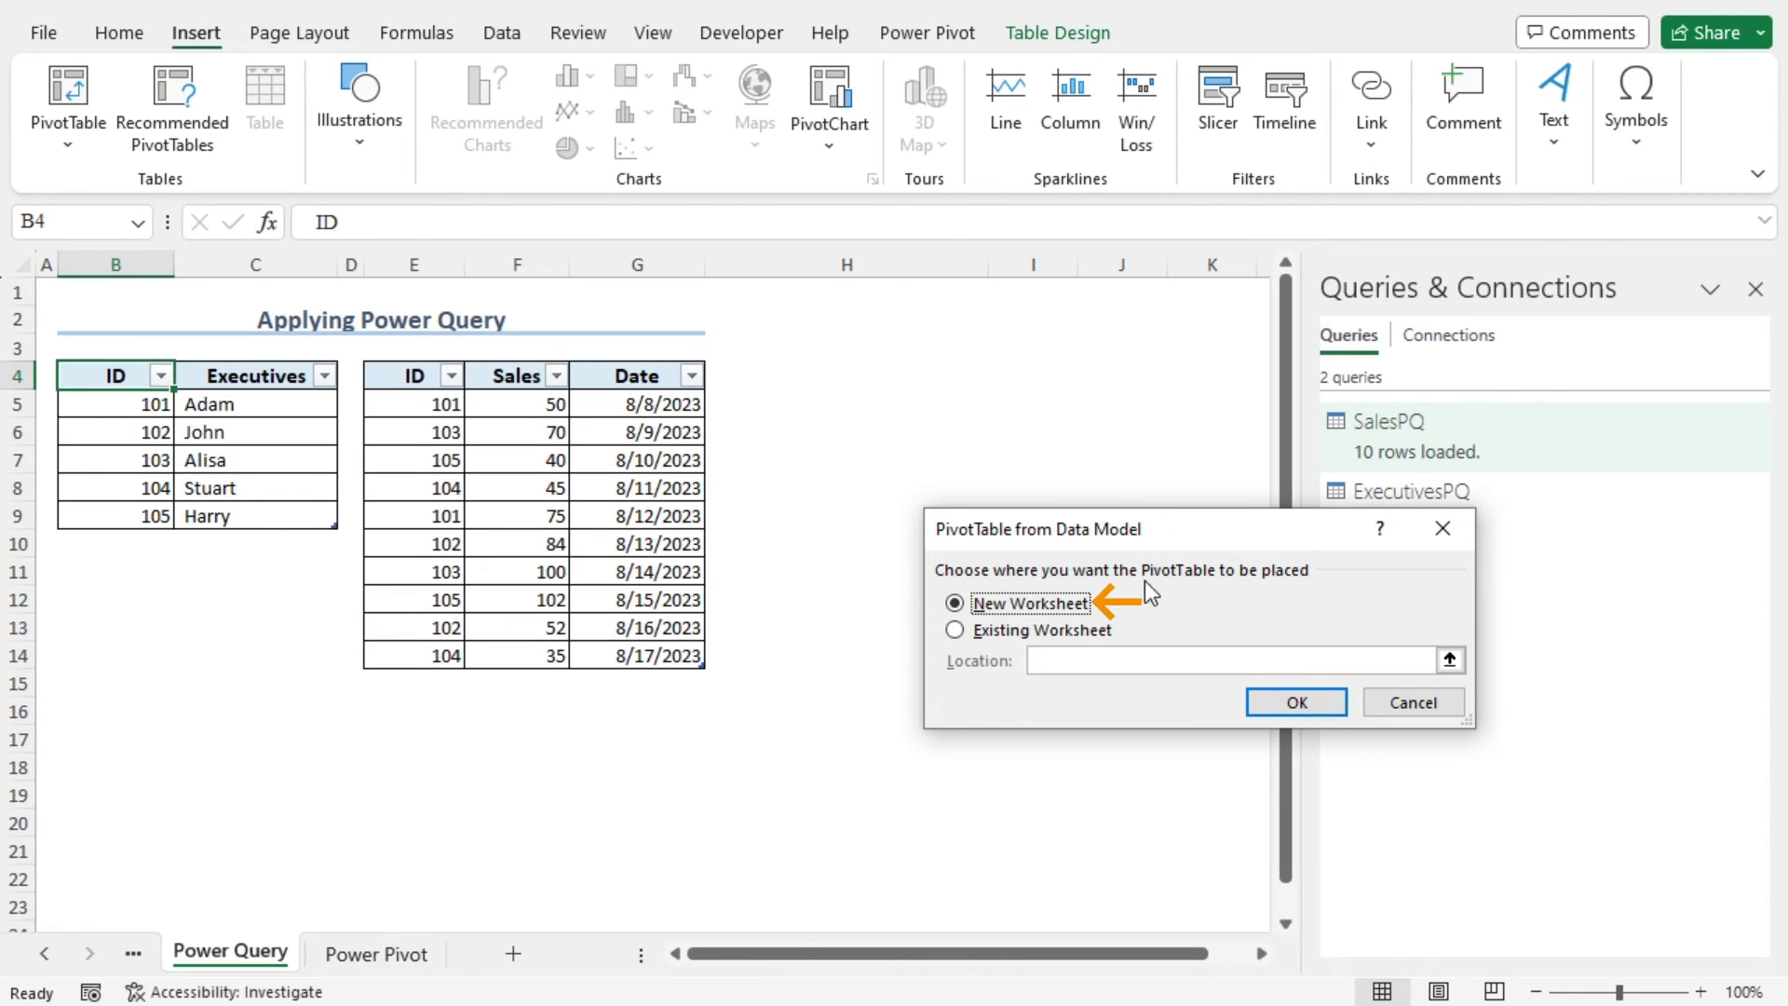
pyautogui.click(1278, 702)
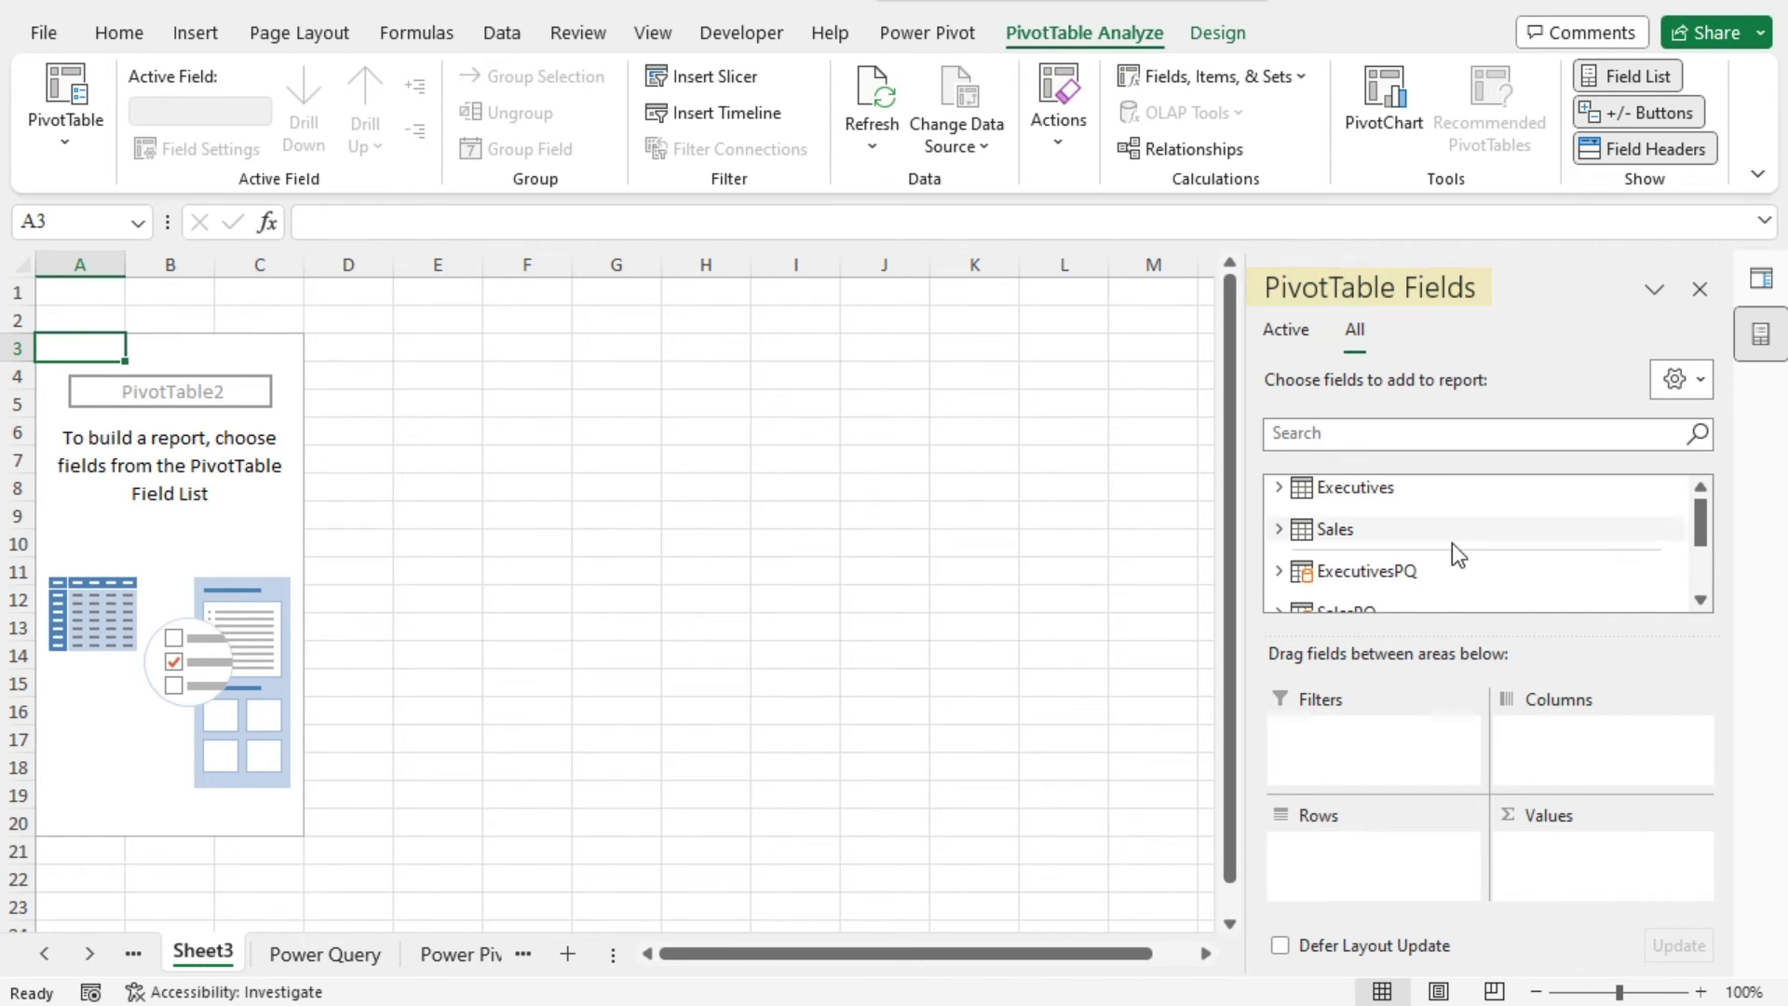
# Add the Executives field from ExecutivesPQ and the Sales field from SalesPQ to the PivotTable.
pyautogui.scroll(-2, 1427, 562)
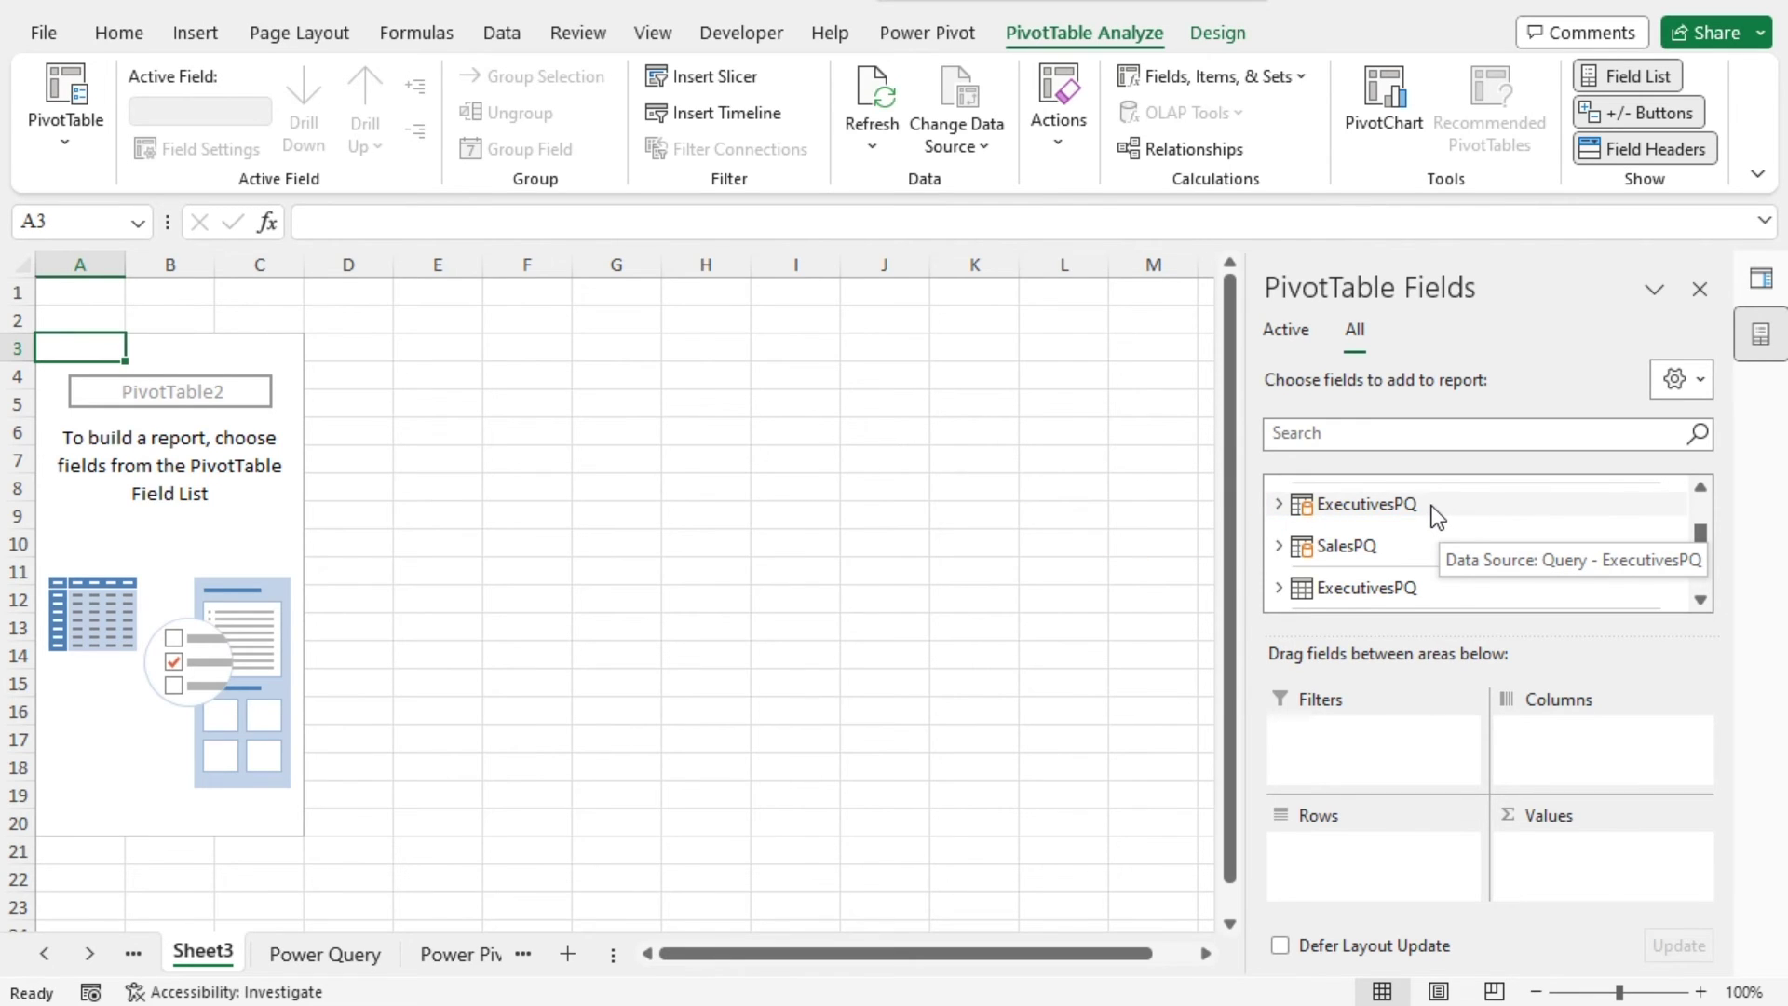
pyautogui.click(1278, 504)
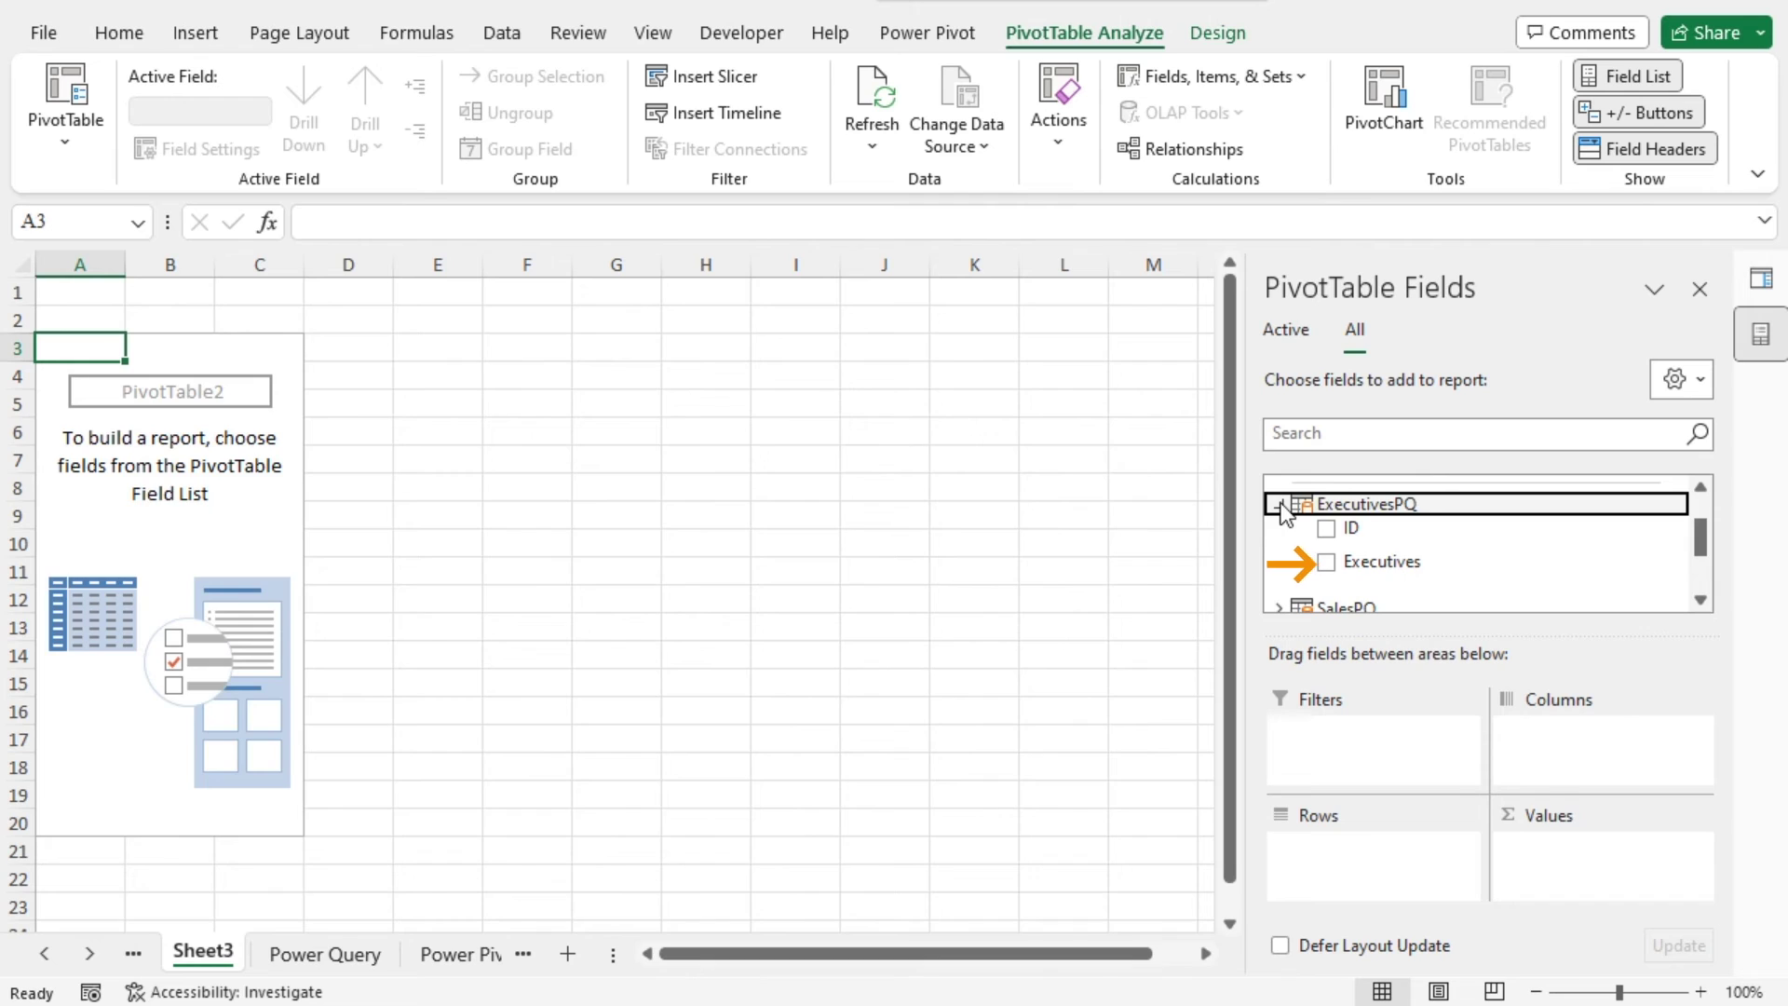
pyautogui.click(1326, 562)
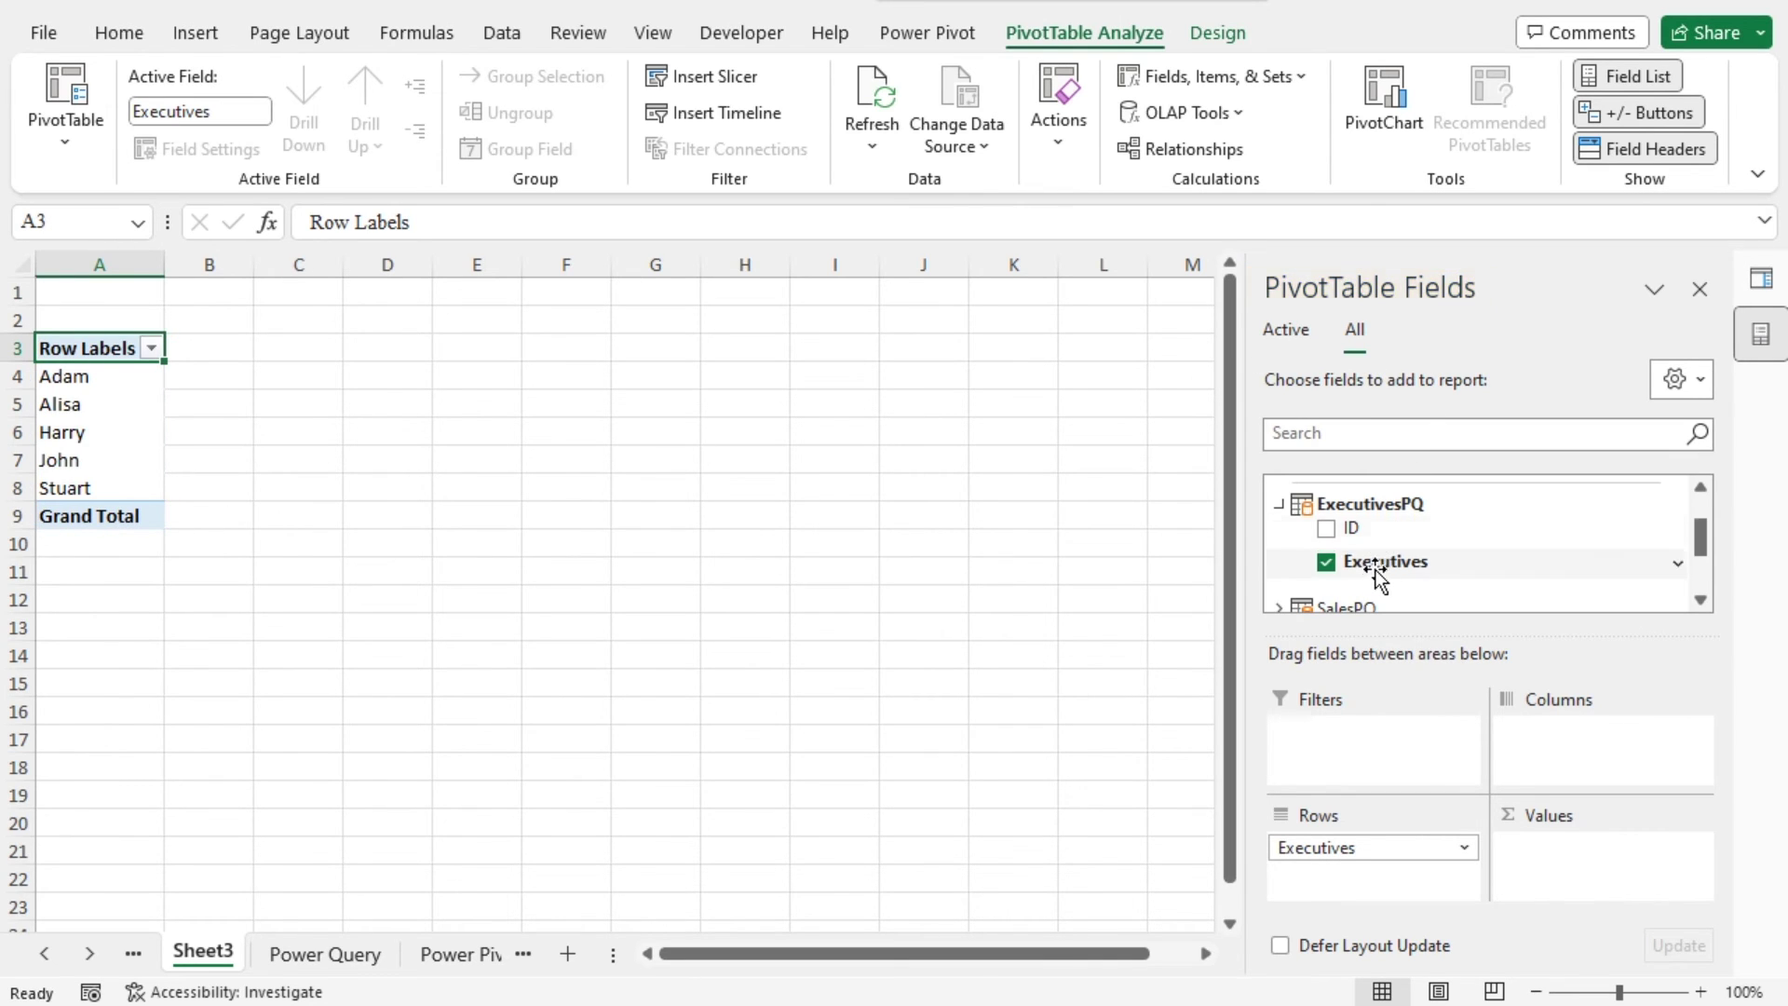
pyautogui.scroll(-1, 1360, 567)
pyautogui.click(1278, 543)
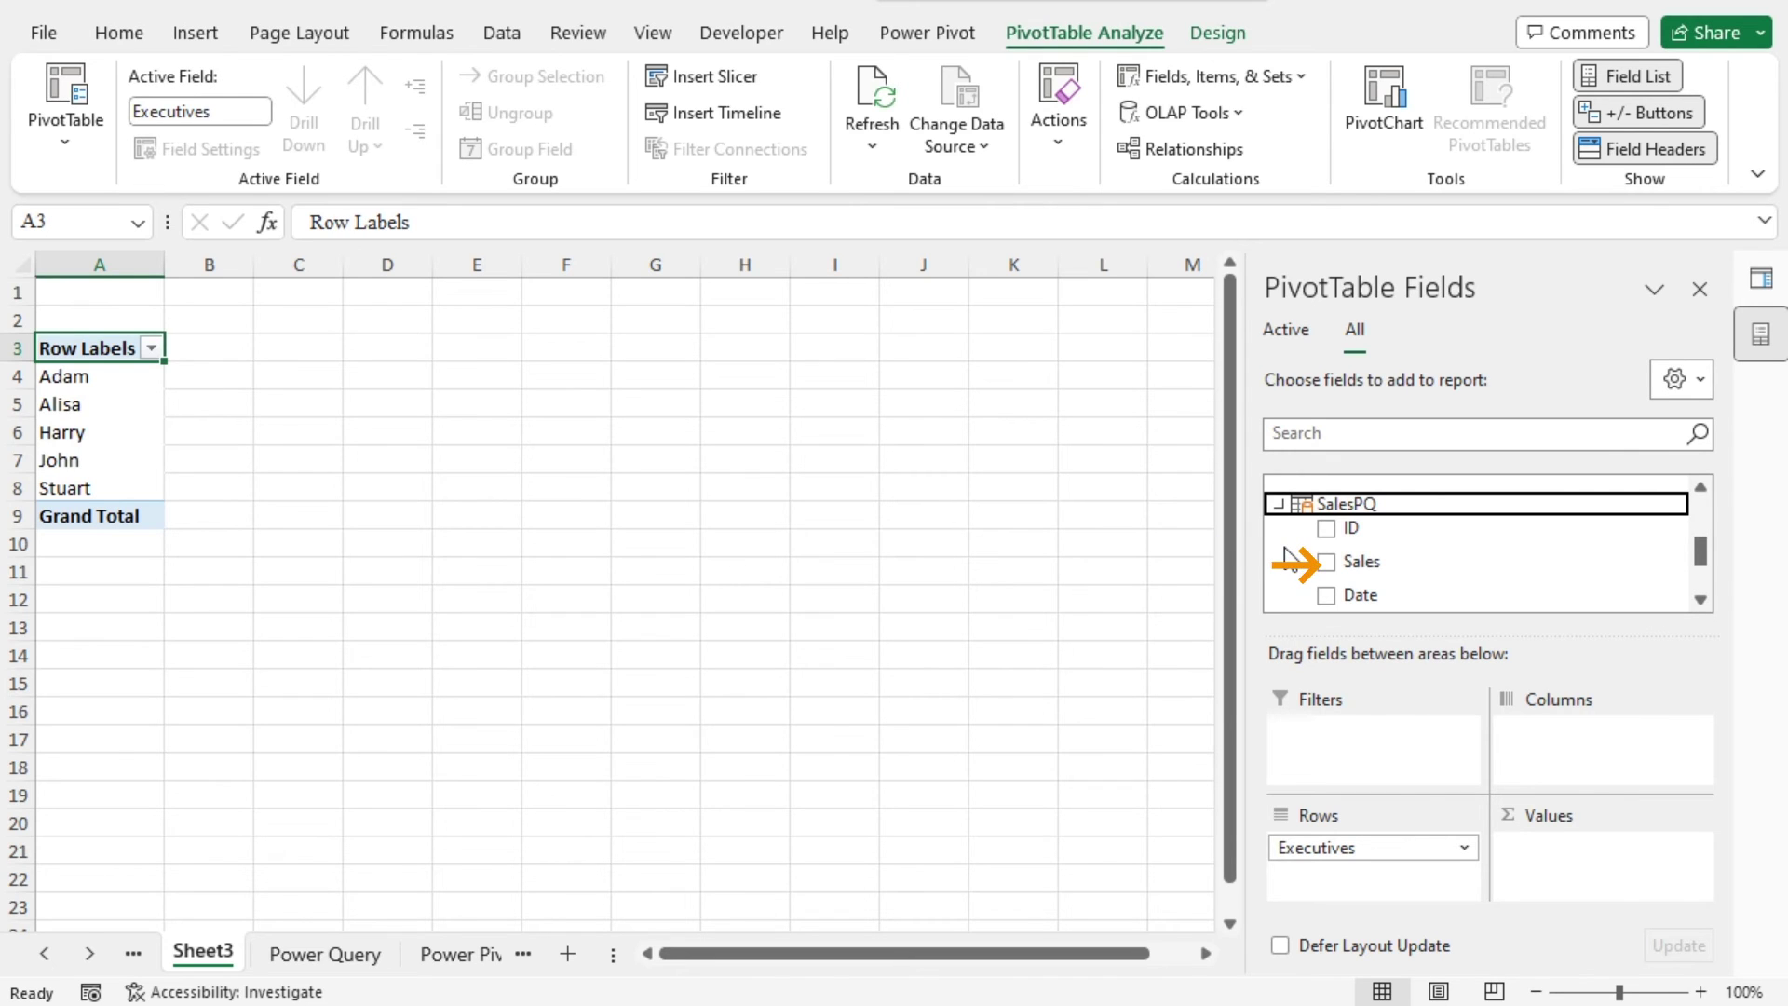
pyautogui.click(1326, 561)
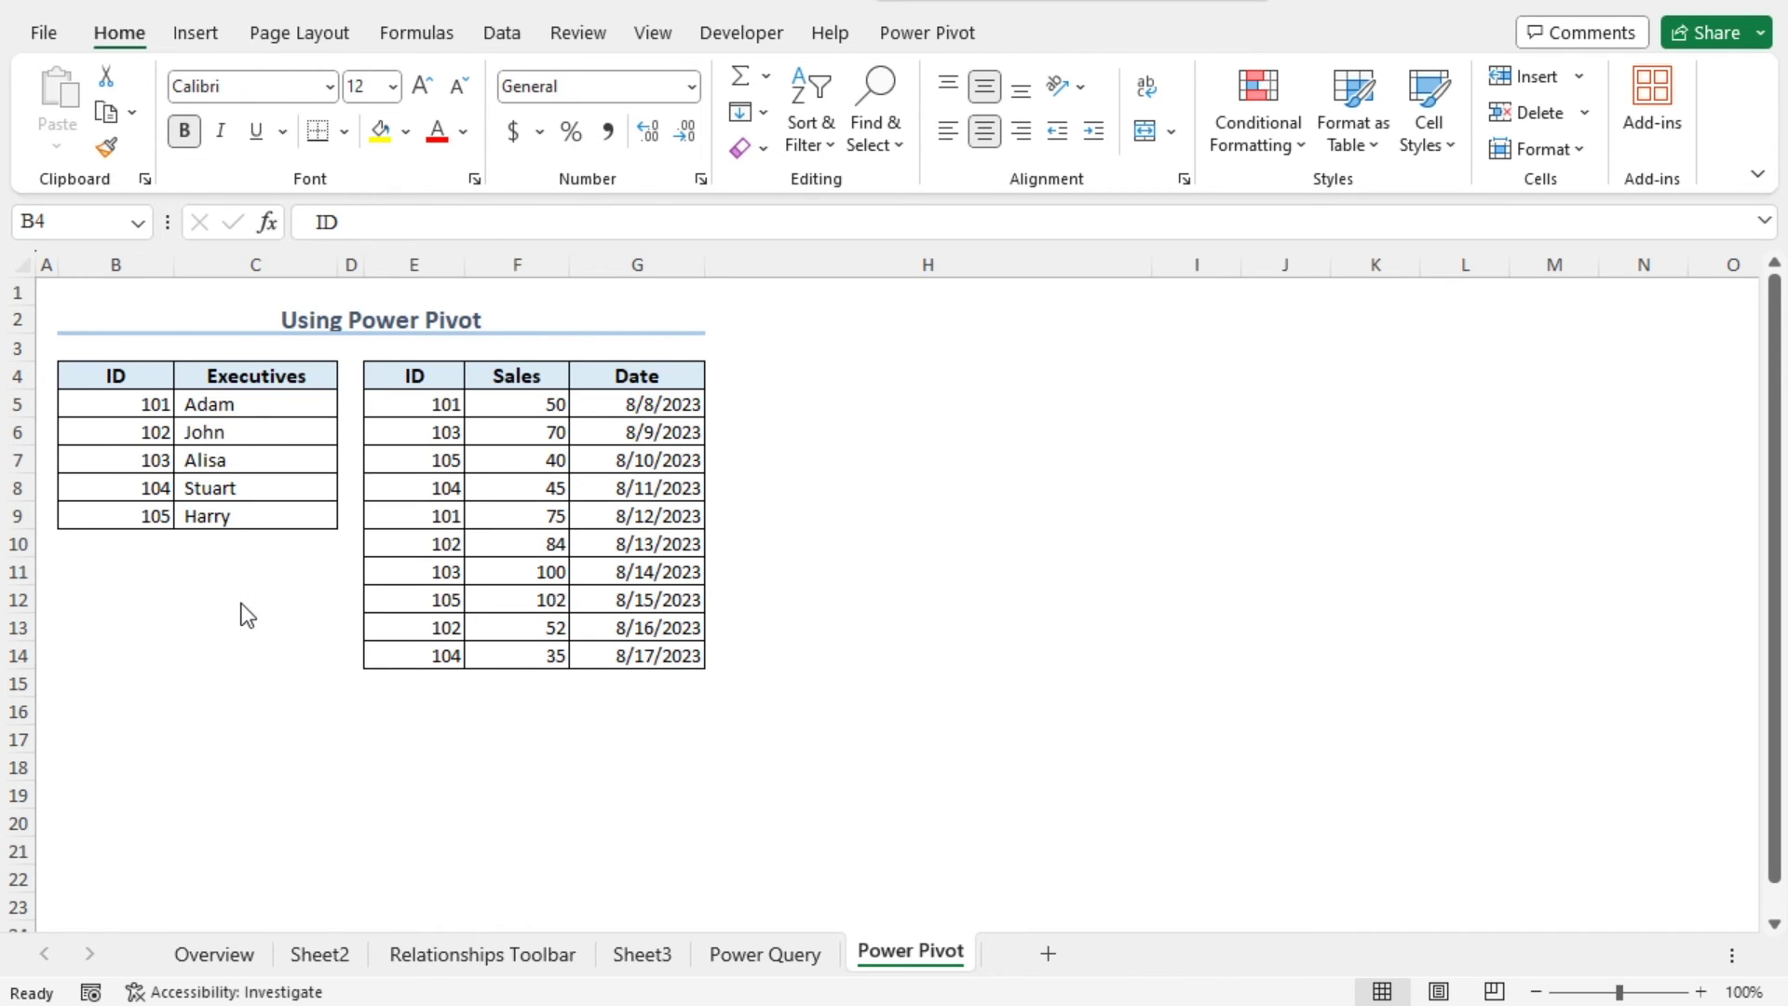
# Convert the range B4:C9 on the Power Pivot sheet into a table and apply the plain unshaded Light style.
pyautogui.hotkey('ctrl', 't')
pyautogui.click(1166, 680)
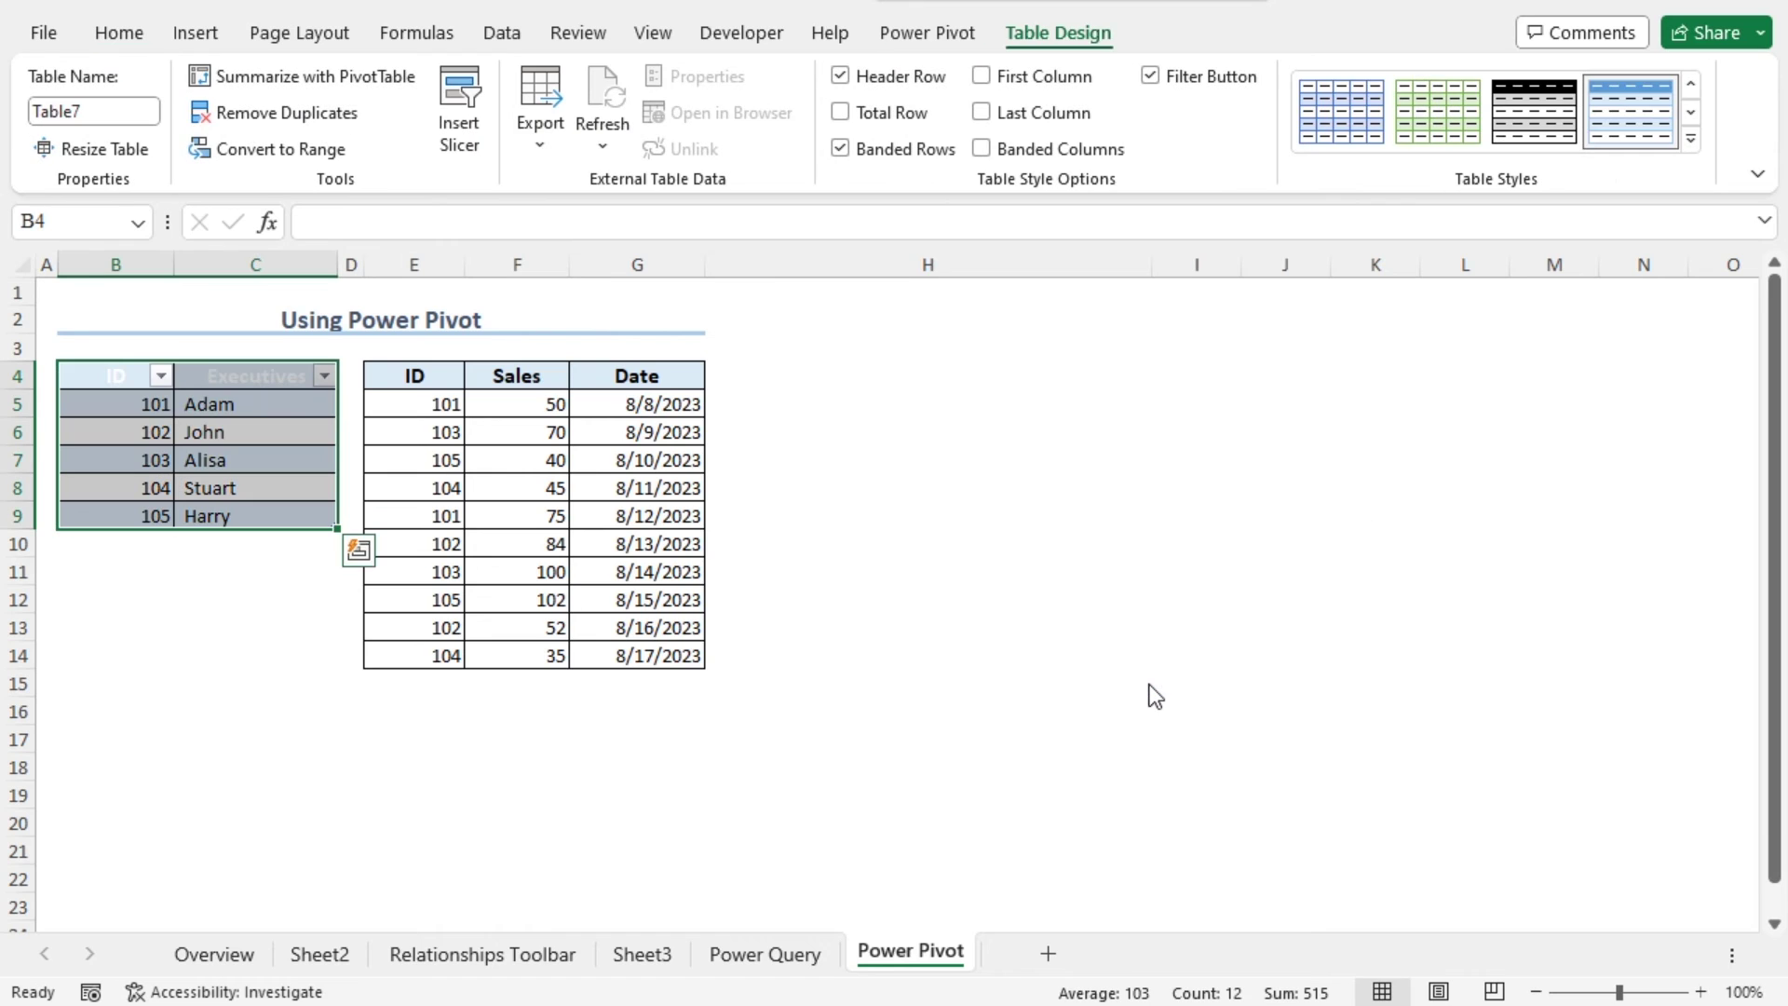
pyautogui.click(1760, 156)
pyautogui.click(1137, 149)
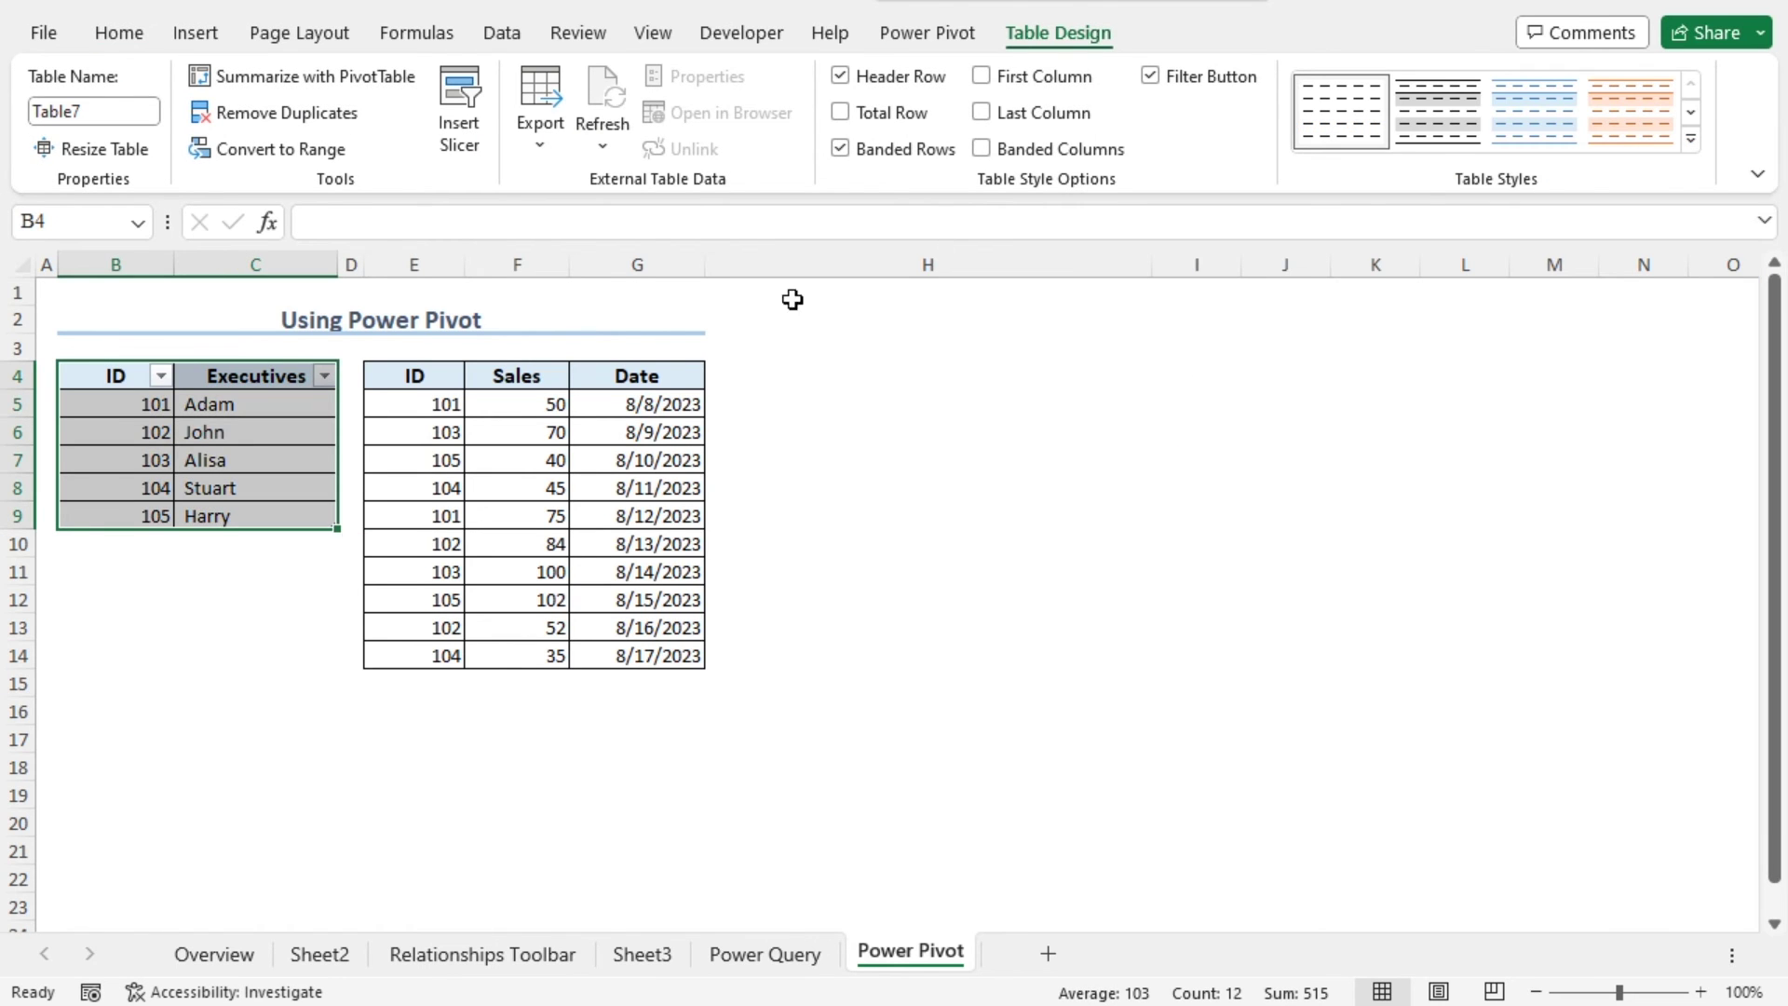
# Convert the range E4:G14 into a table with headers and apply the plain unshaded Light style.
pyautogui.click(428, 374)
pyautogui.hotkey('ctrl', 't')
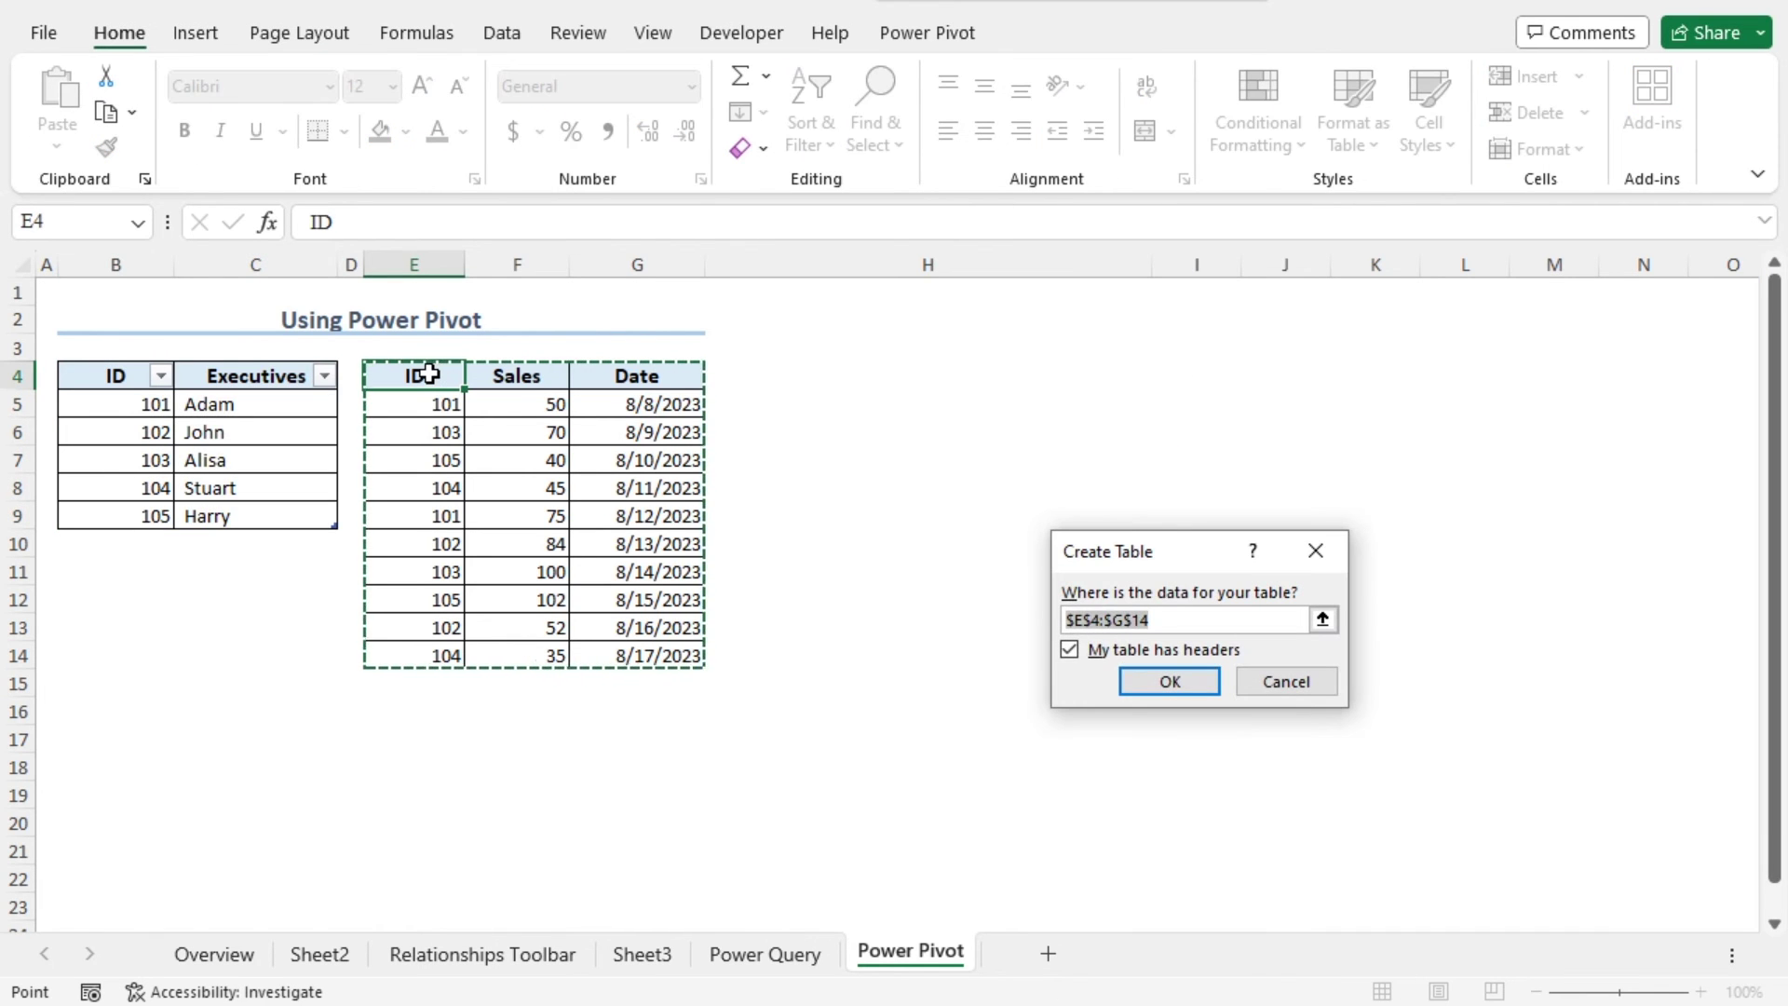
pyautogui.click(1148, 681)
pyautogui.click(1690, 138)
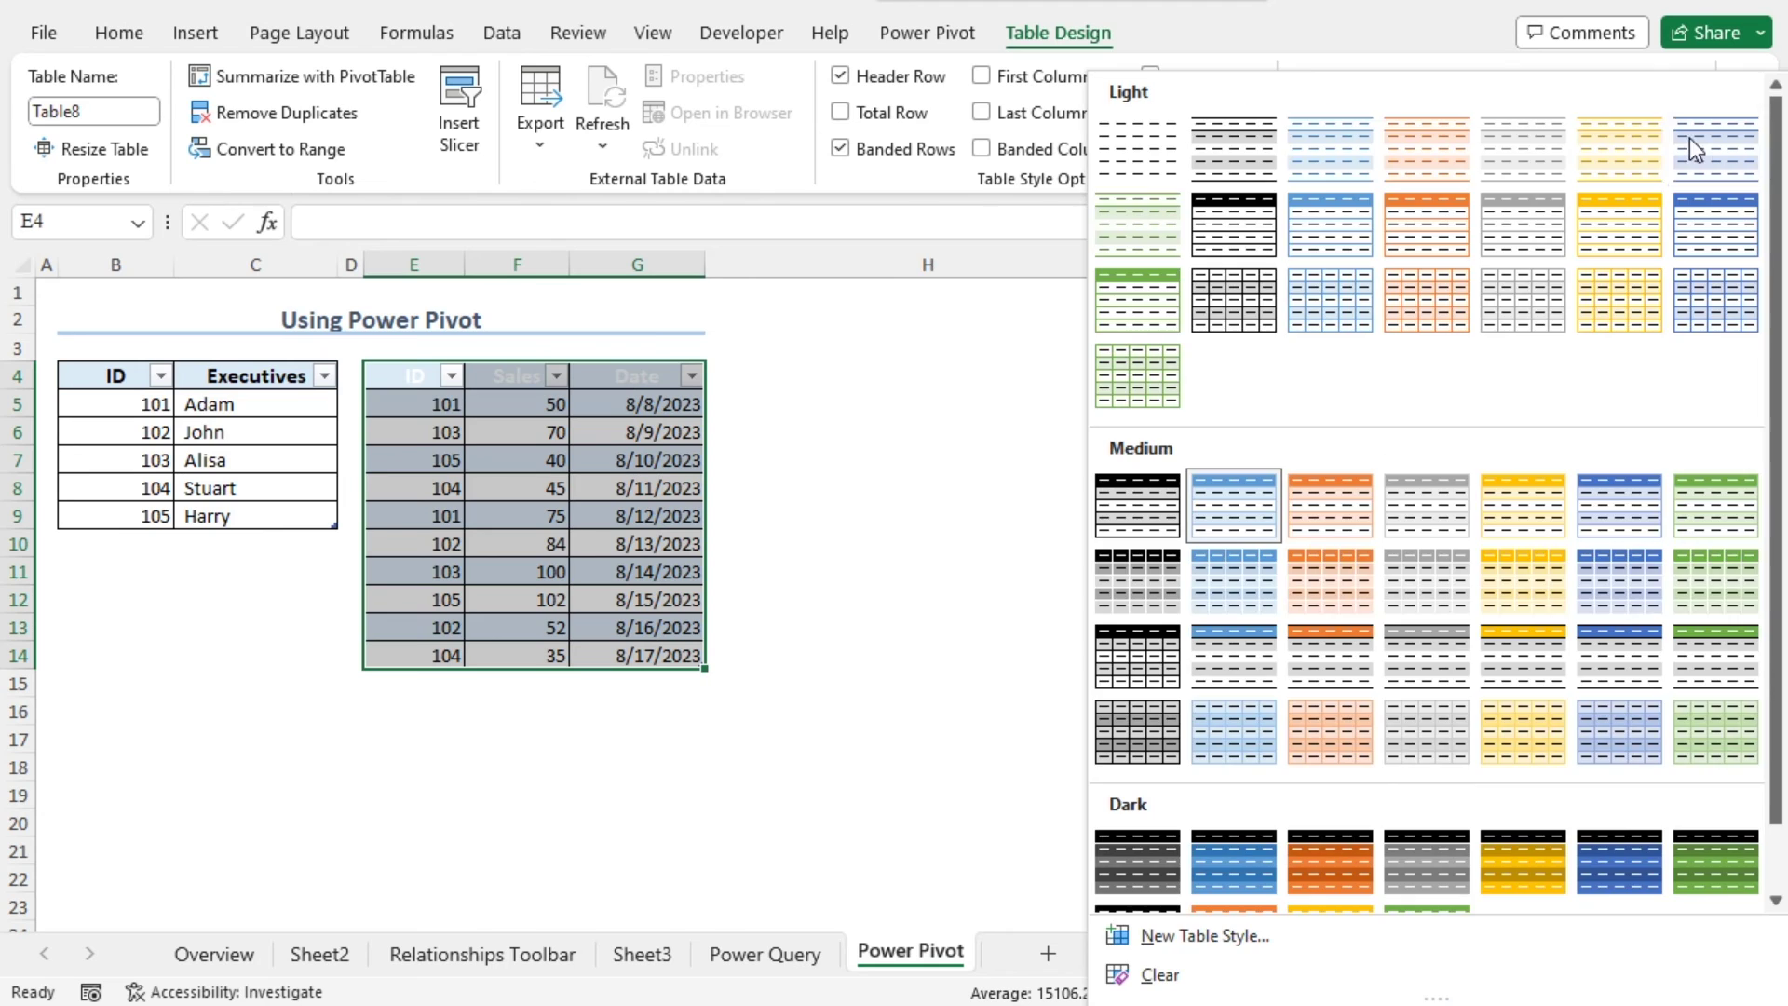
pyautogui.click(1105, 130)
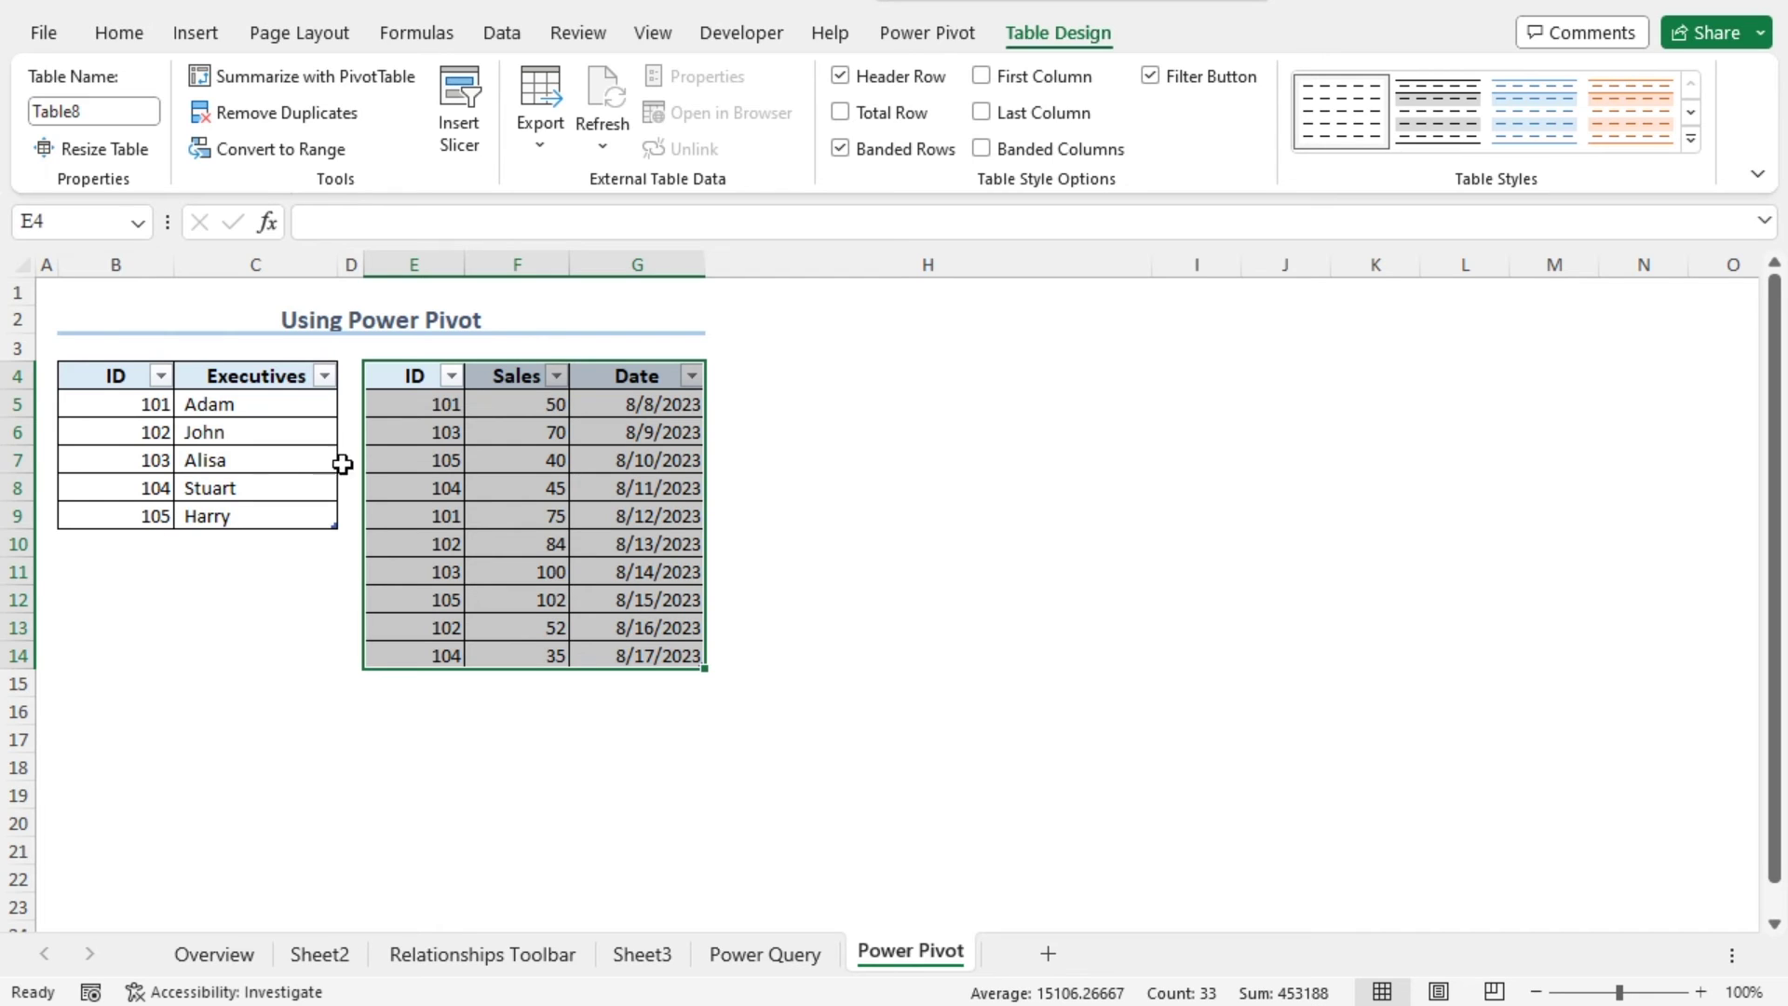
# Rename the table holding the ID and Executives columns as Executives3.
pyautogui.click(116, 373)
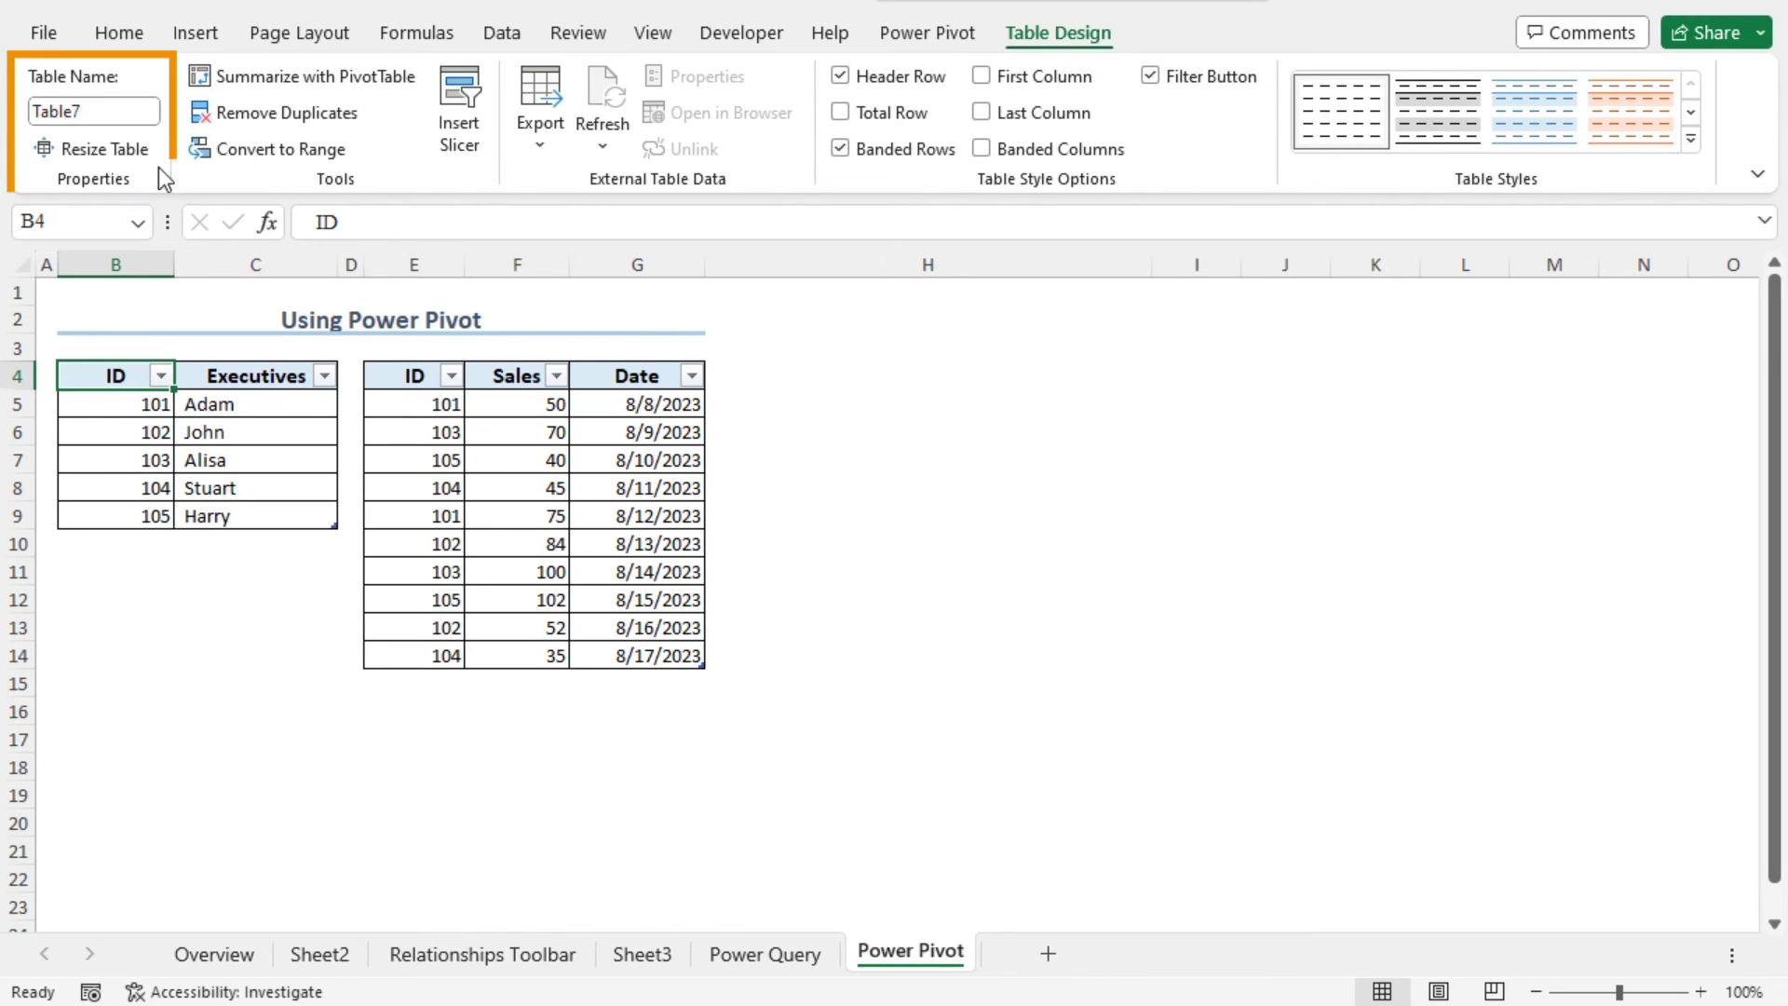
pyautogui.click(107, 113)
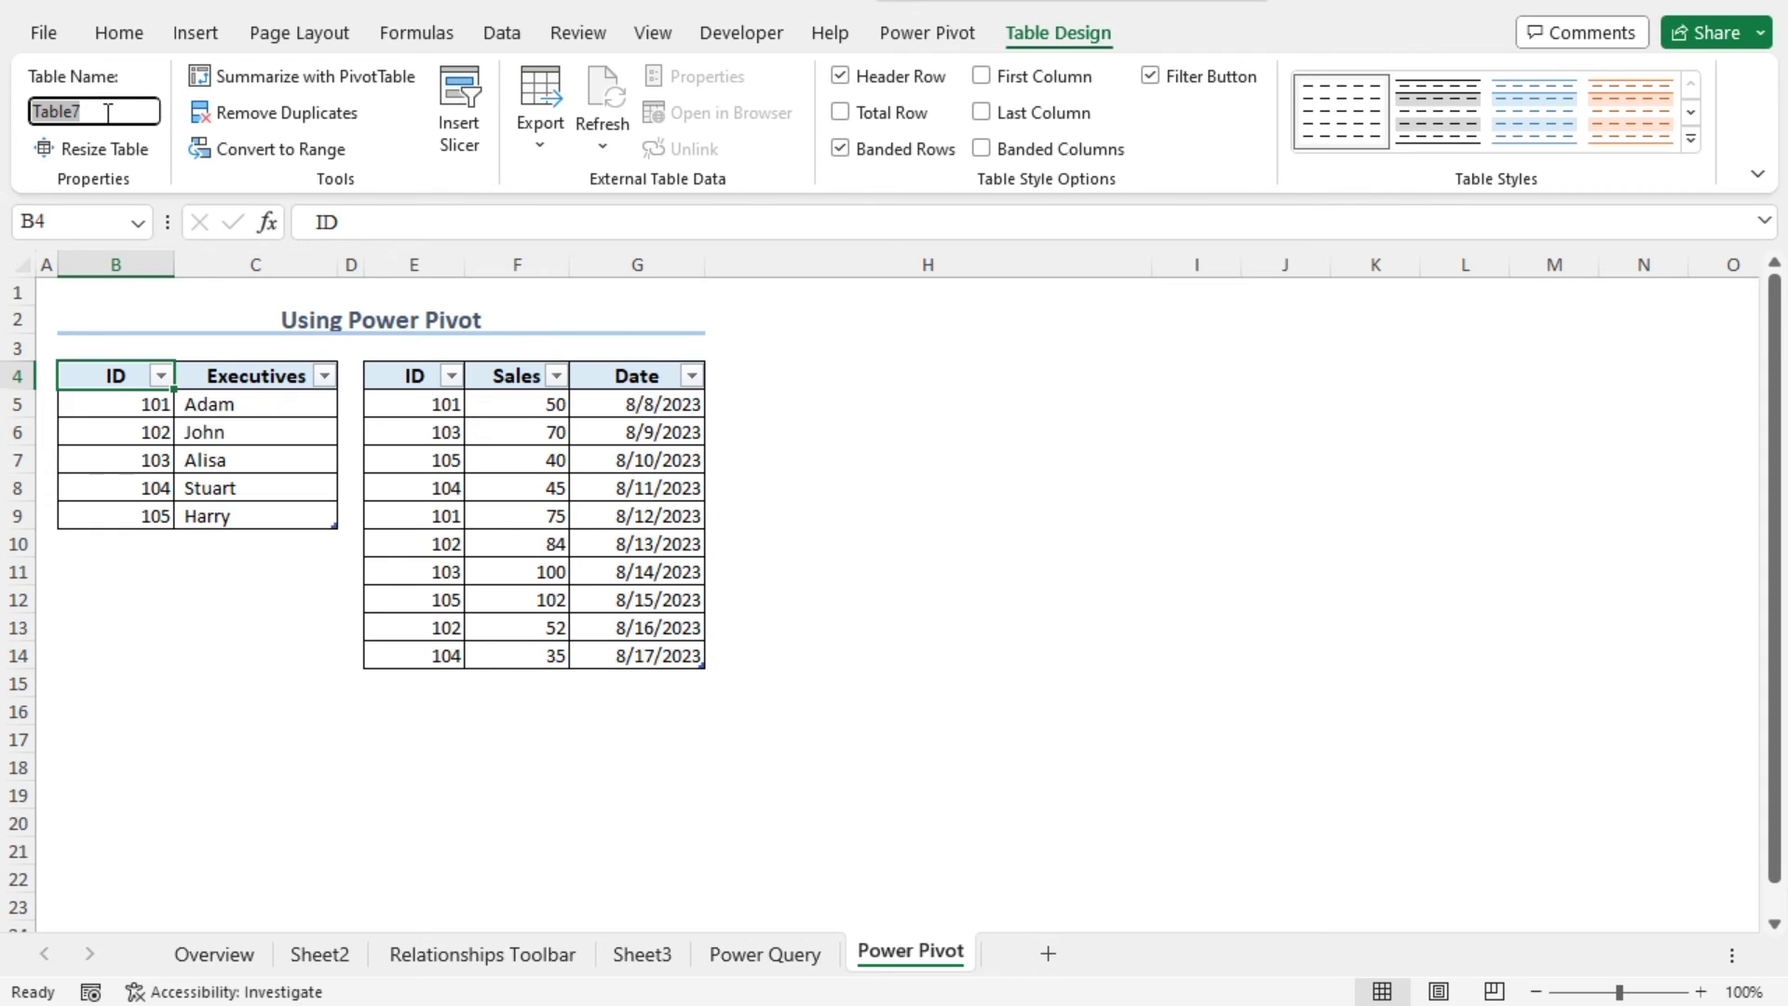
pyautogui.write('Executives3')
pyautogui.press('Return')
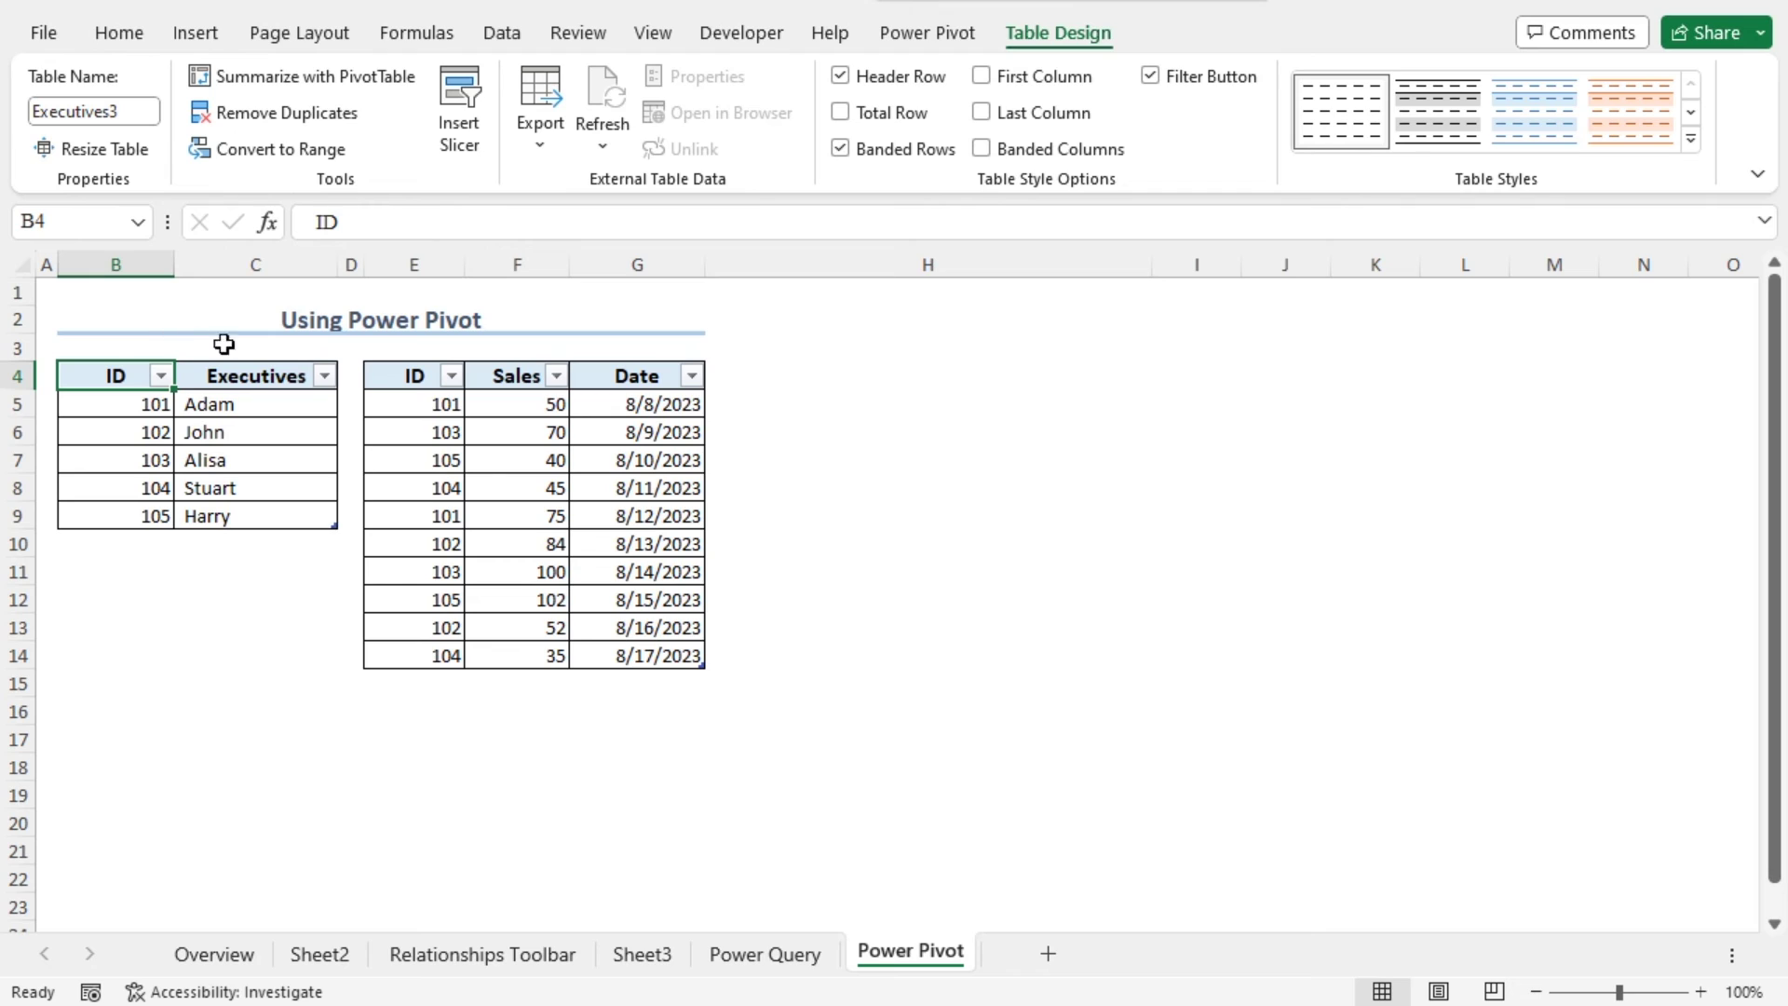
# Rename the table holding the ID, Sales and Date columns as Sales3.
pyautogui.click(421, 375)
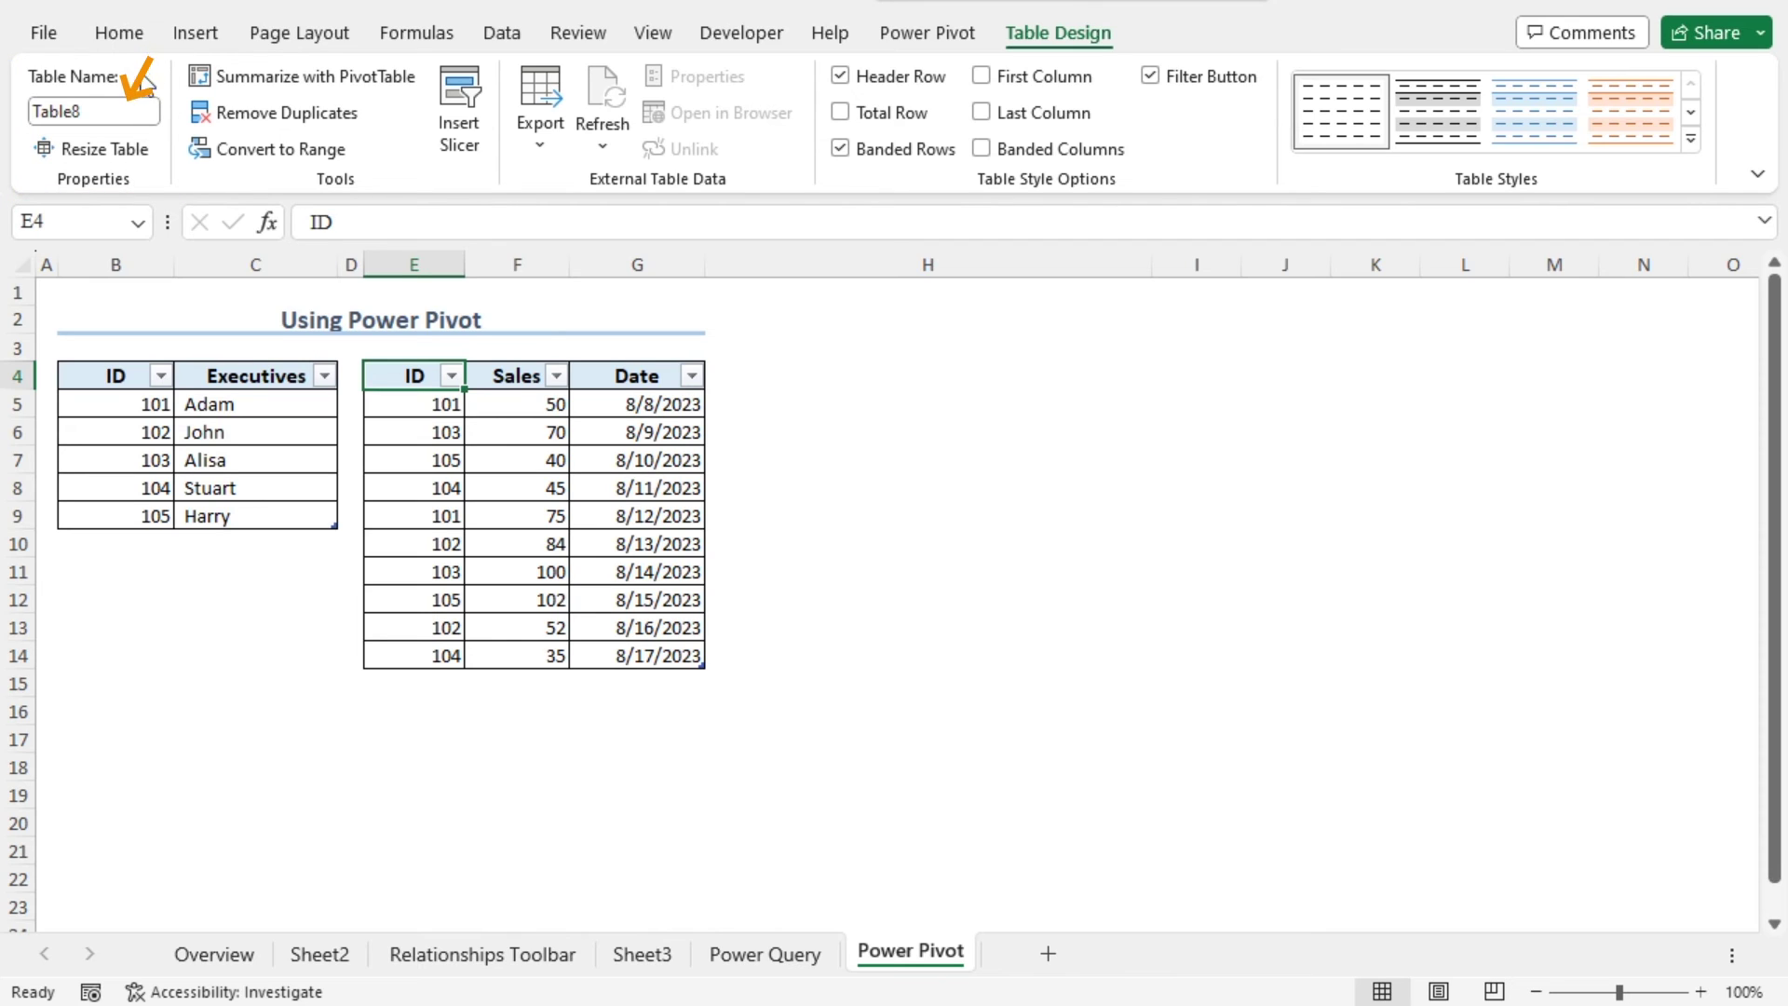
pyautogui.click(102, 110)
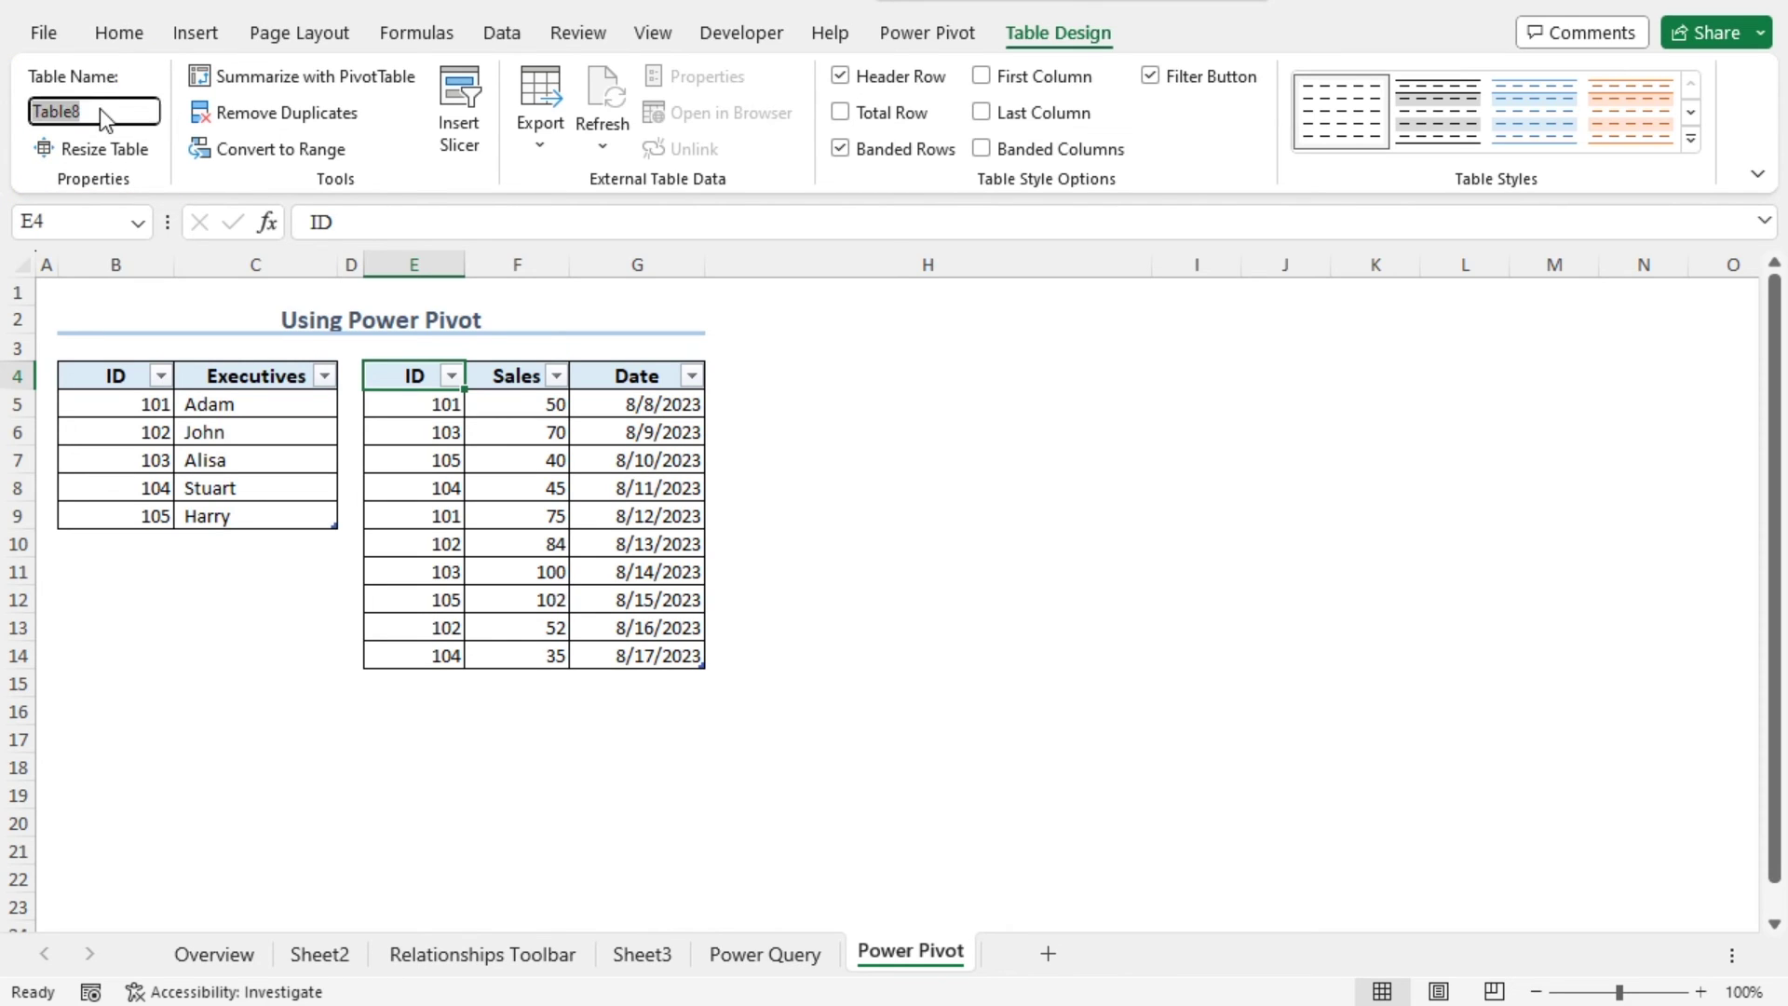
pyautogui.write('Sales3')
pyautogui.press('Return')
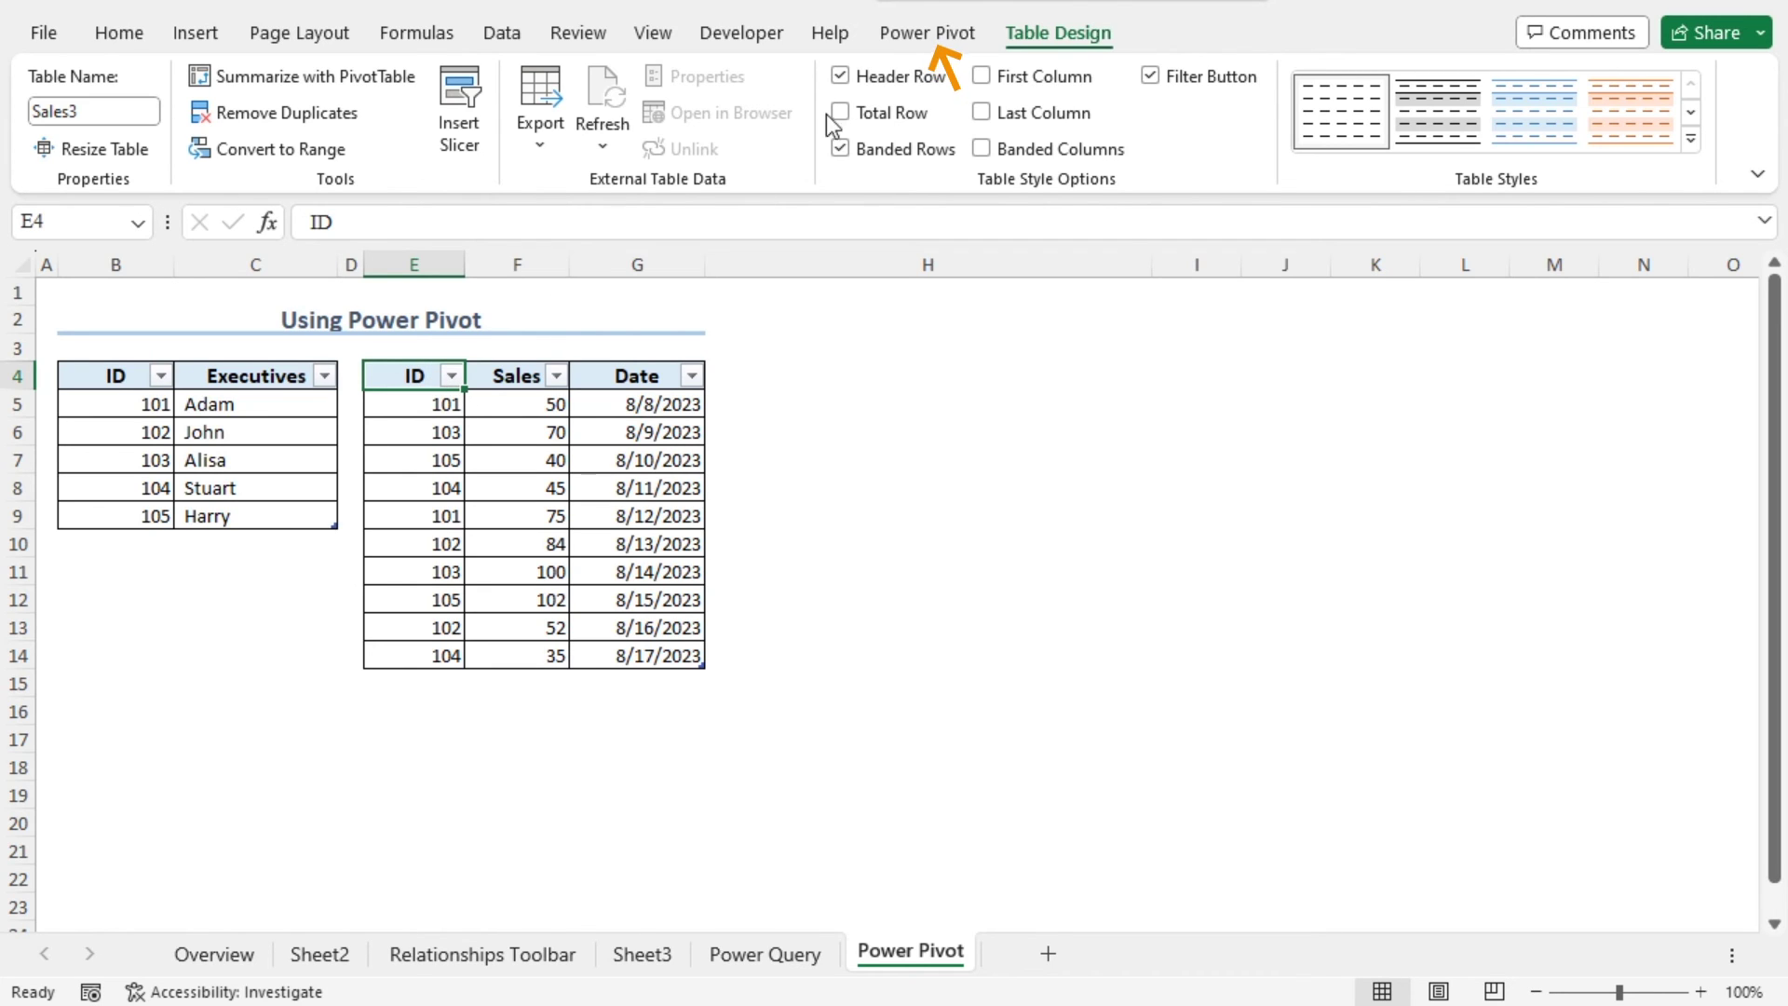
# Add the Sales3 table to the Data Model, save the workbook and close the Power Pivot window.
pyautogui.click(922, 33)
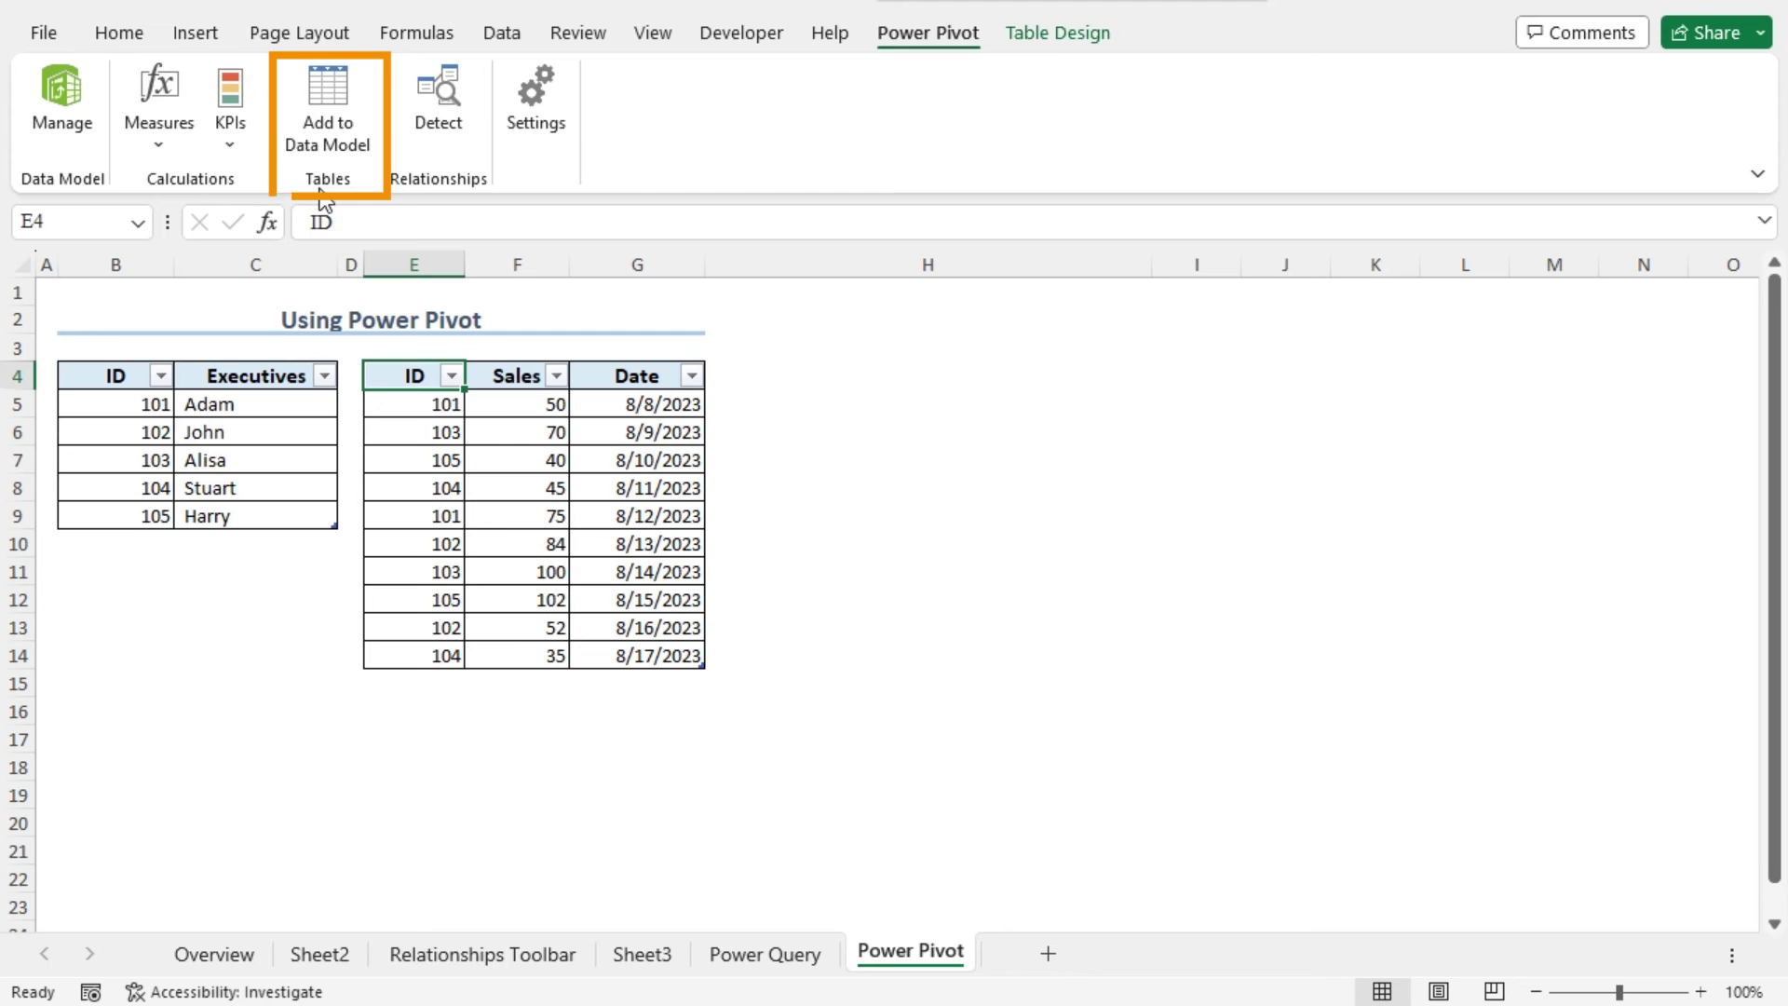
pyautogui.click(344, 127)
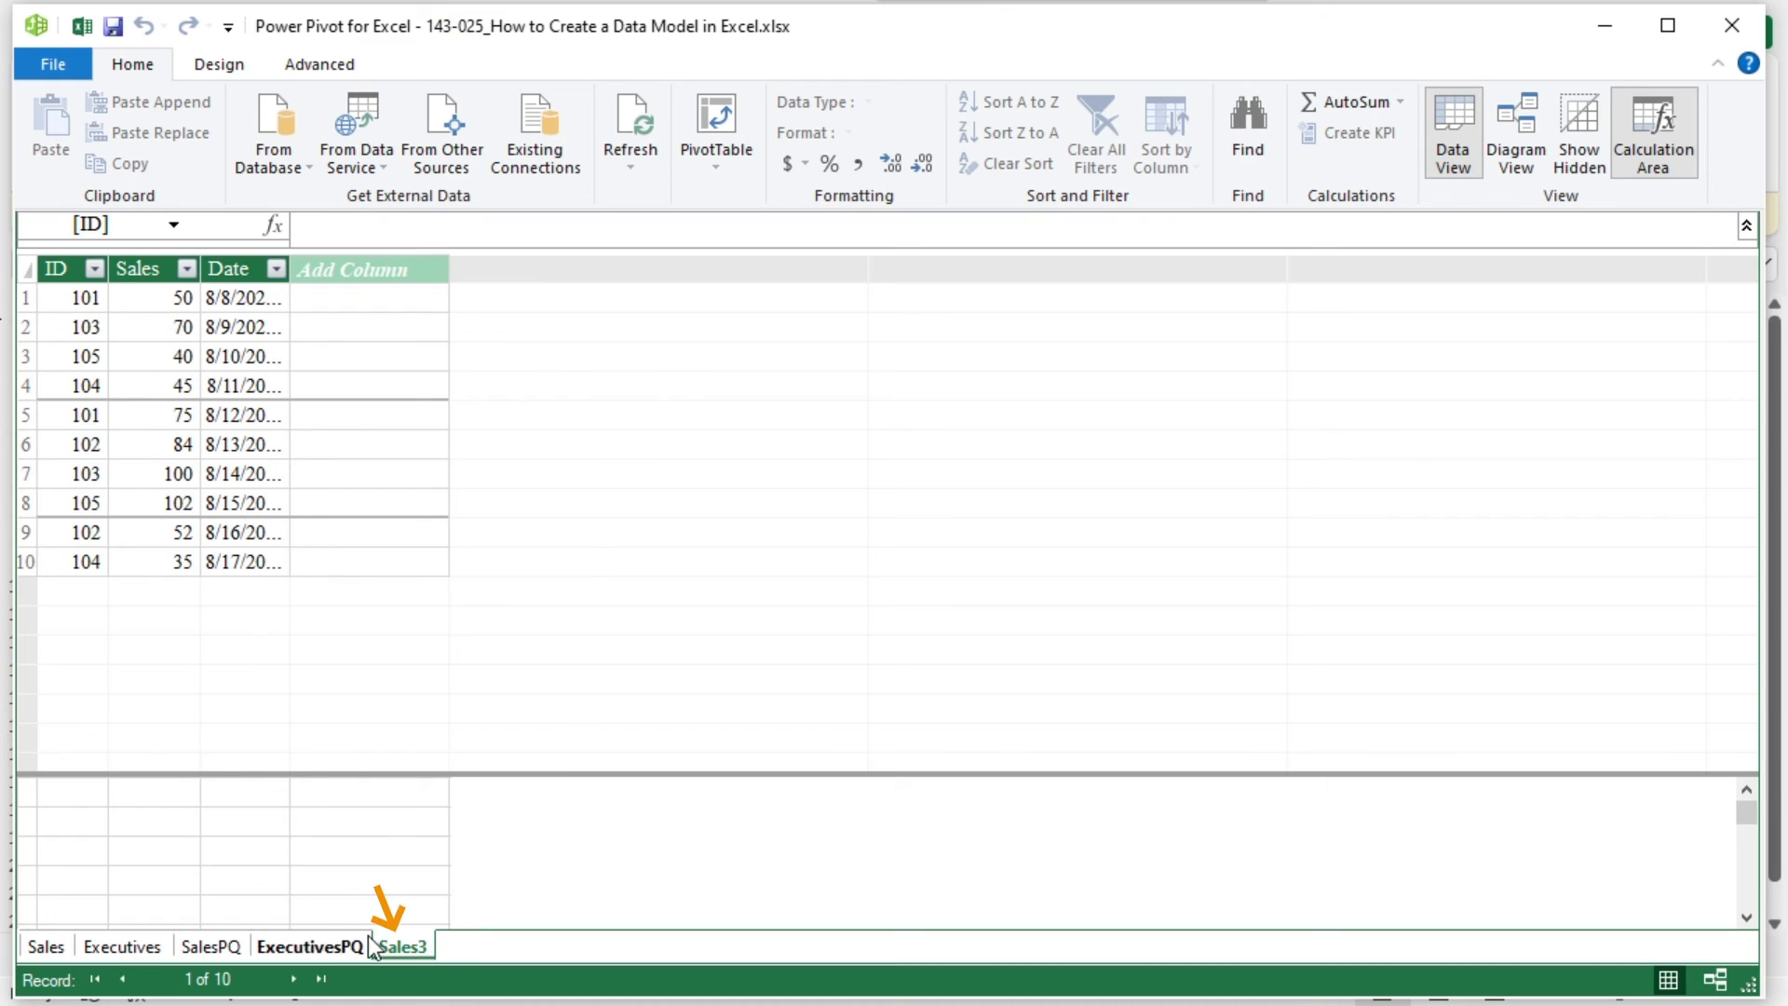
pyautogui.hotkey('ctrl', 's')
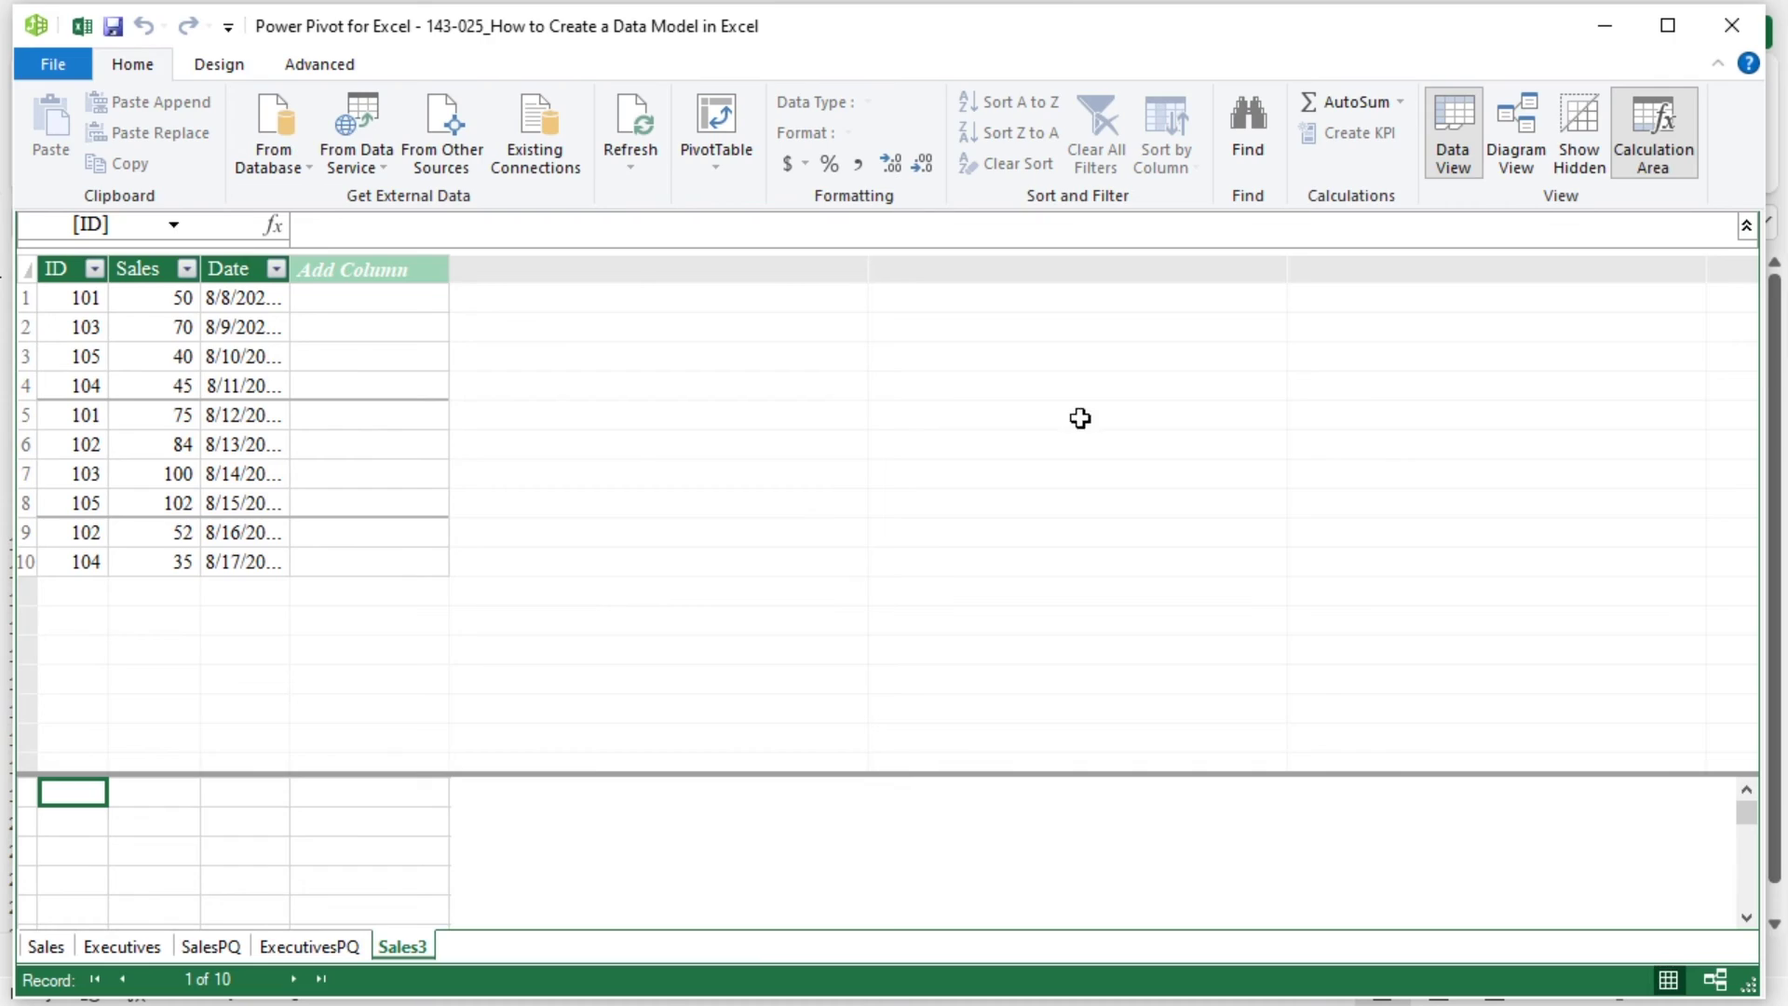
pyautogui.click(1723, 22)
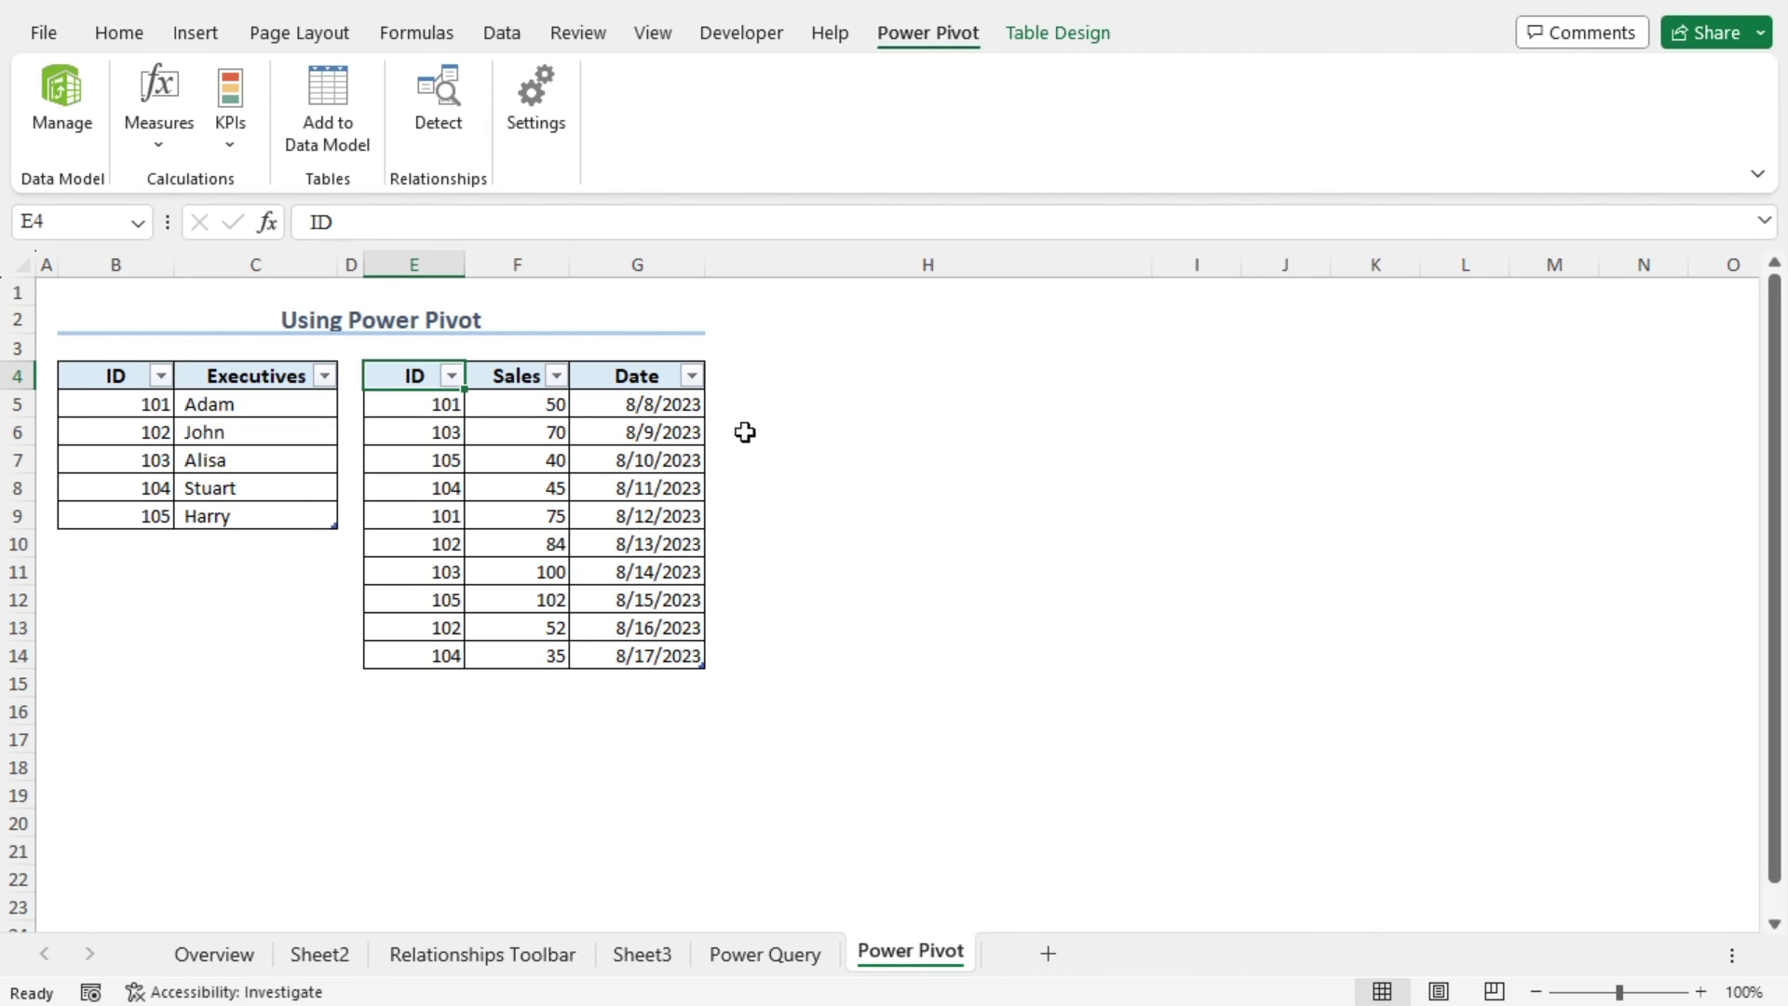
# Add the Executives3 table to the Data Model and show all model tables in Diagram View.
pyautogui.click(111, 377)
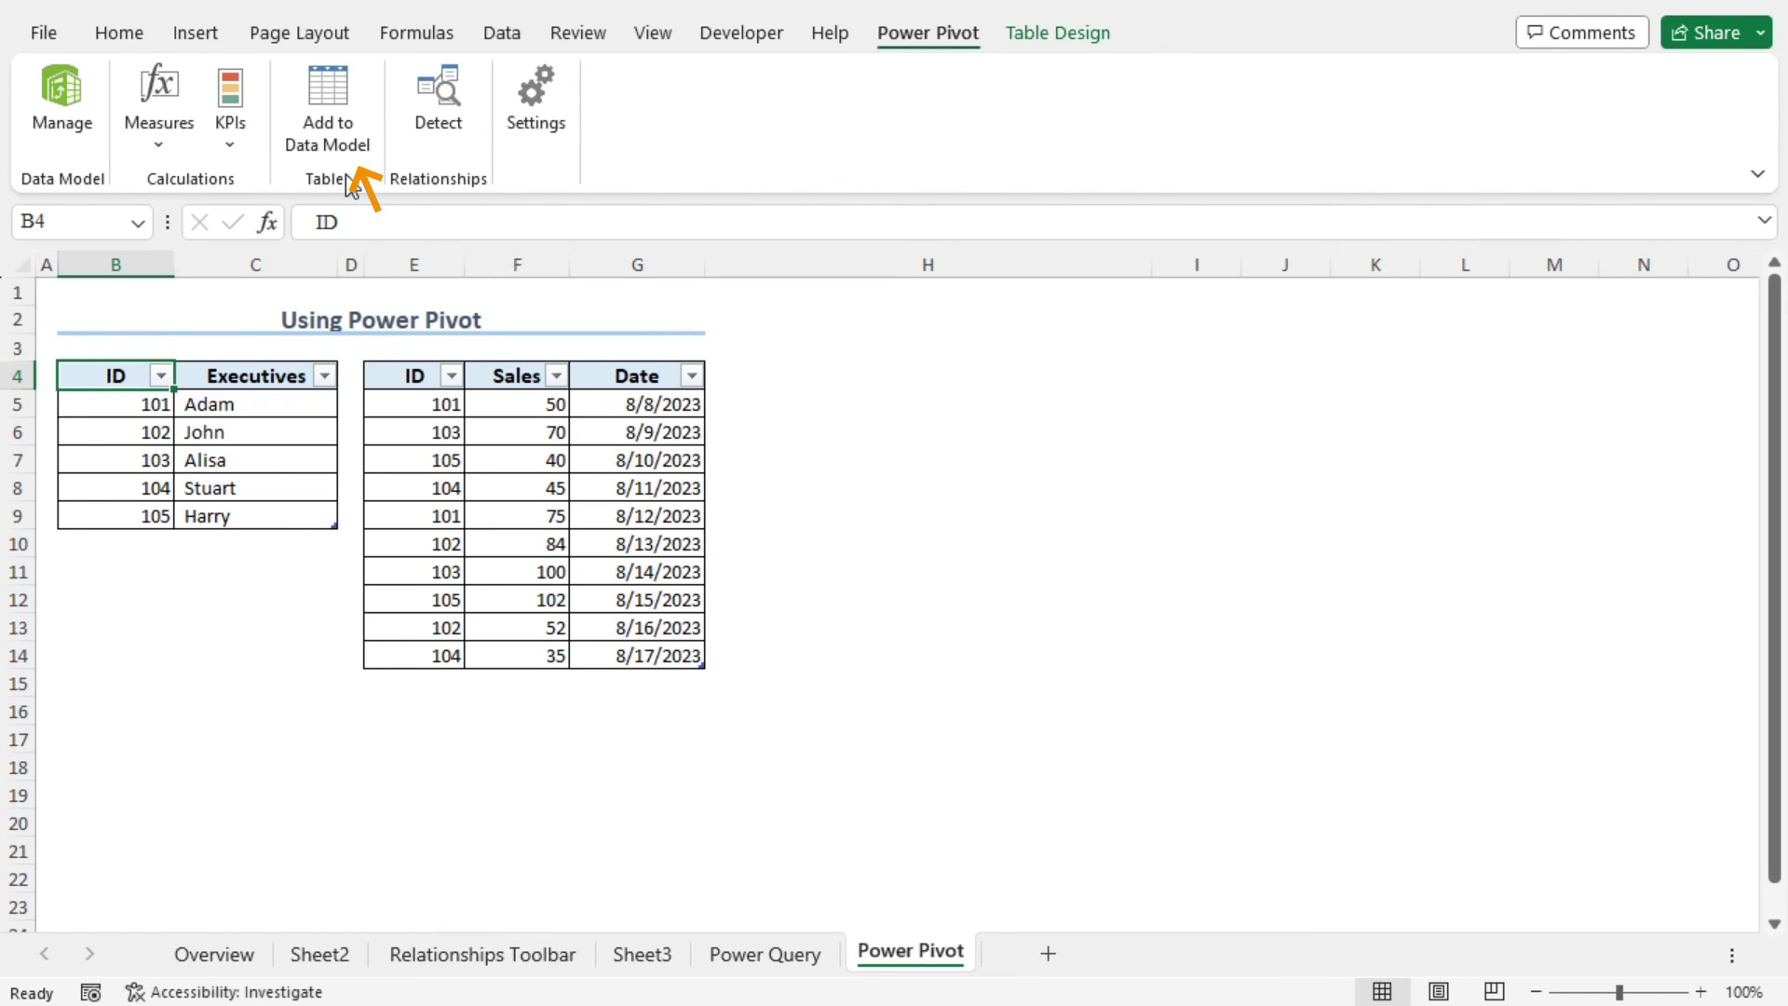
pyautogui.click(349, 128)
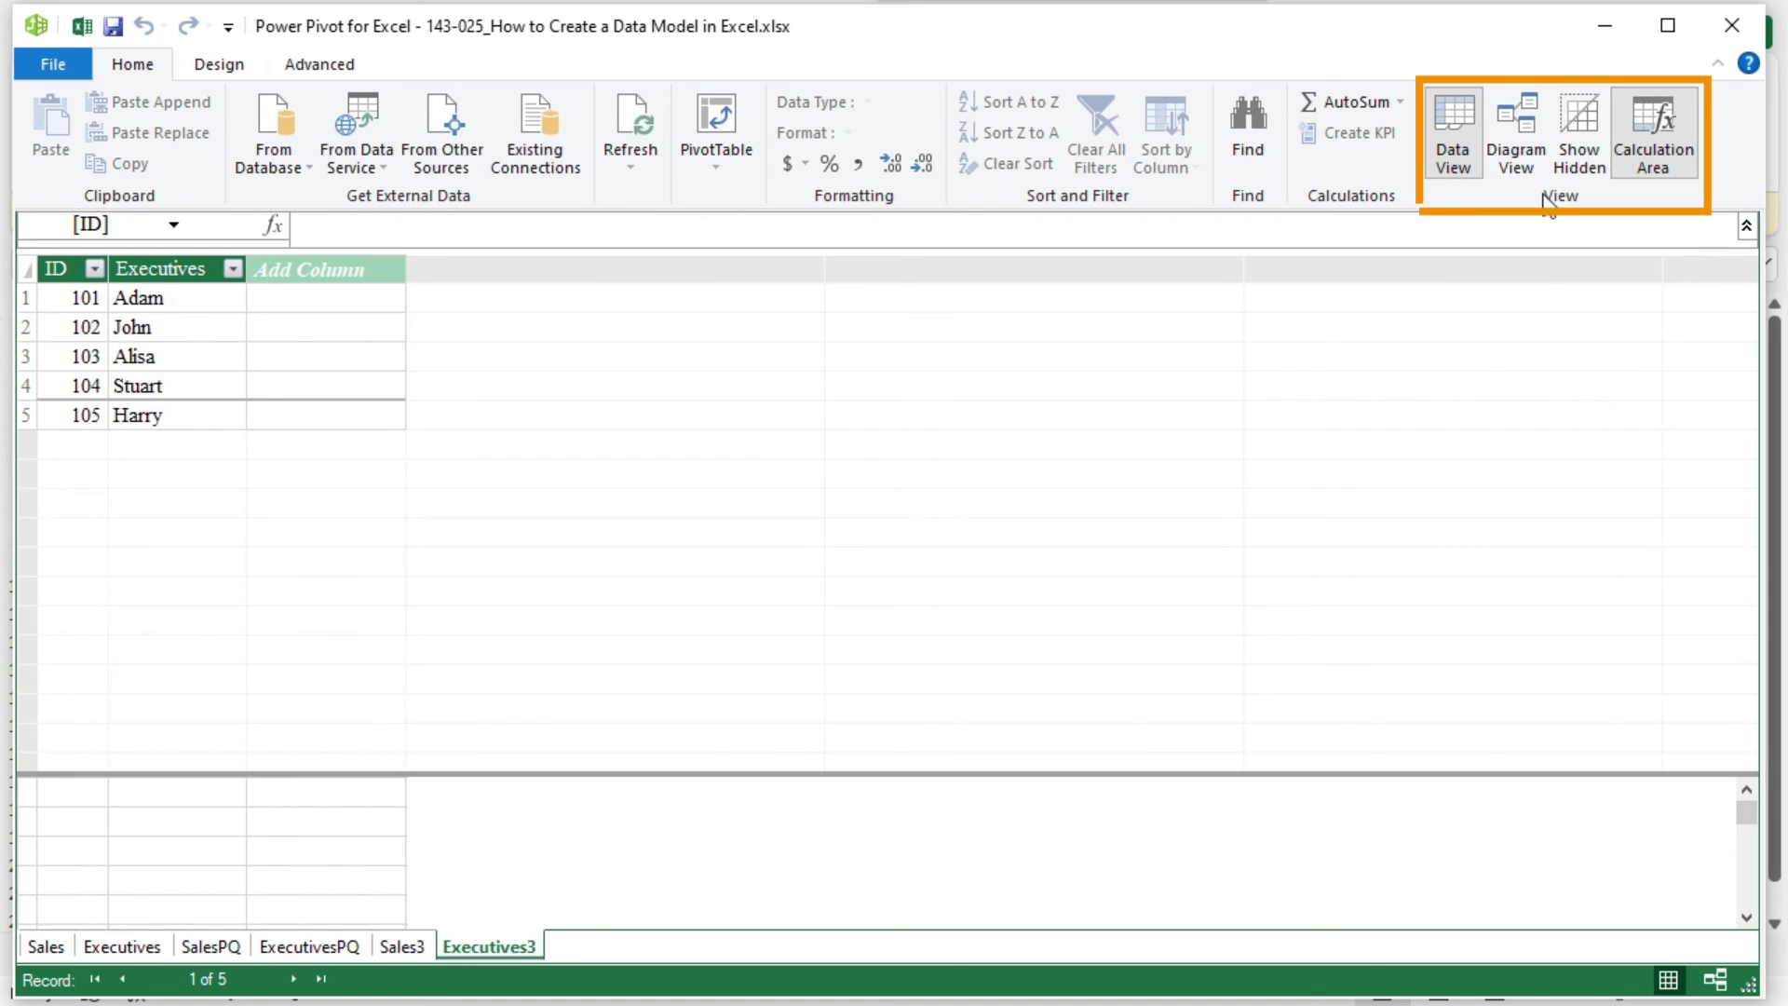
pyautogui.click(1533, 154)
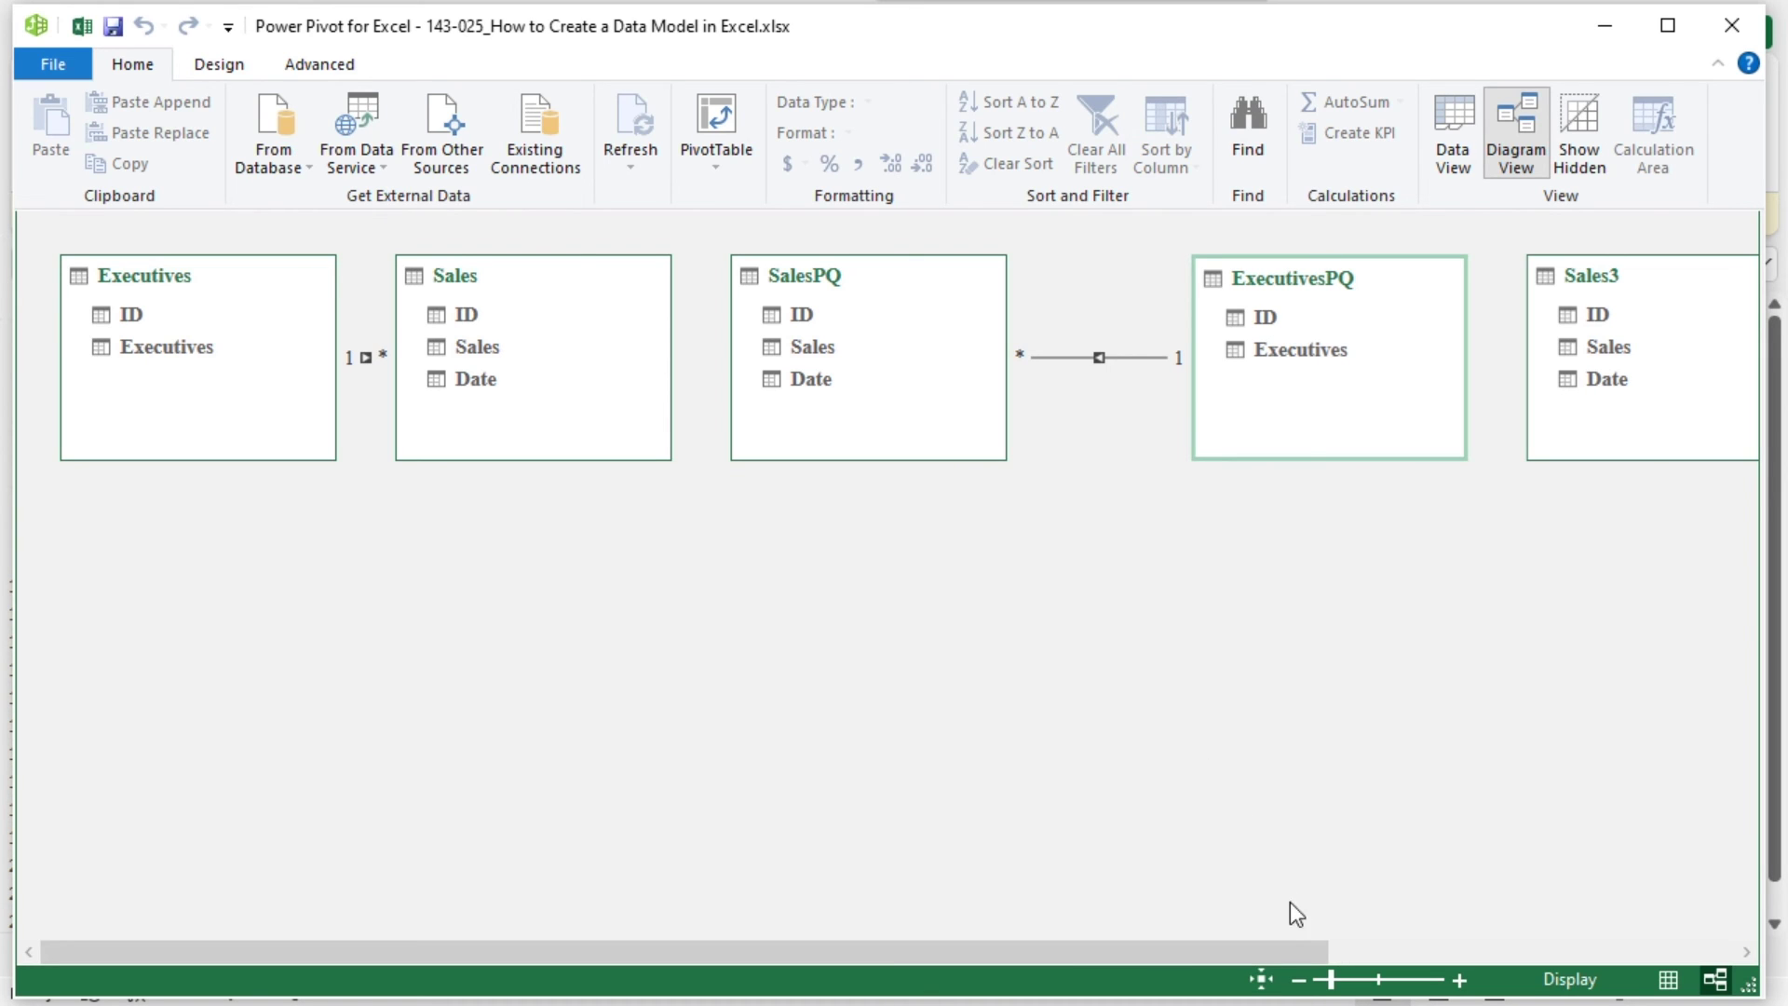
pyautogui.click(1298, 979)
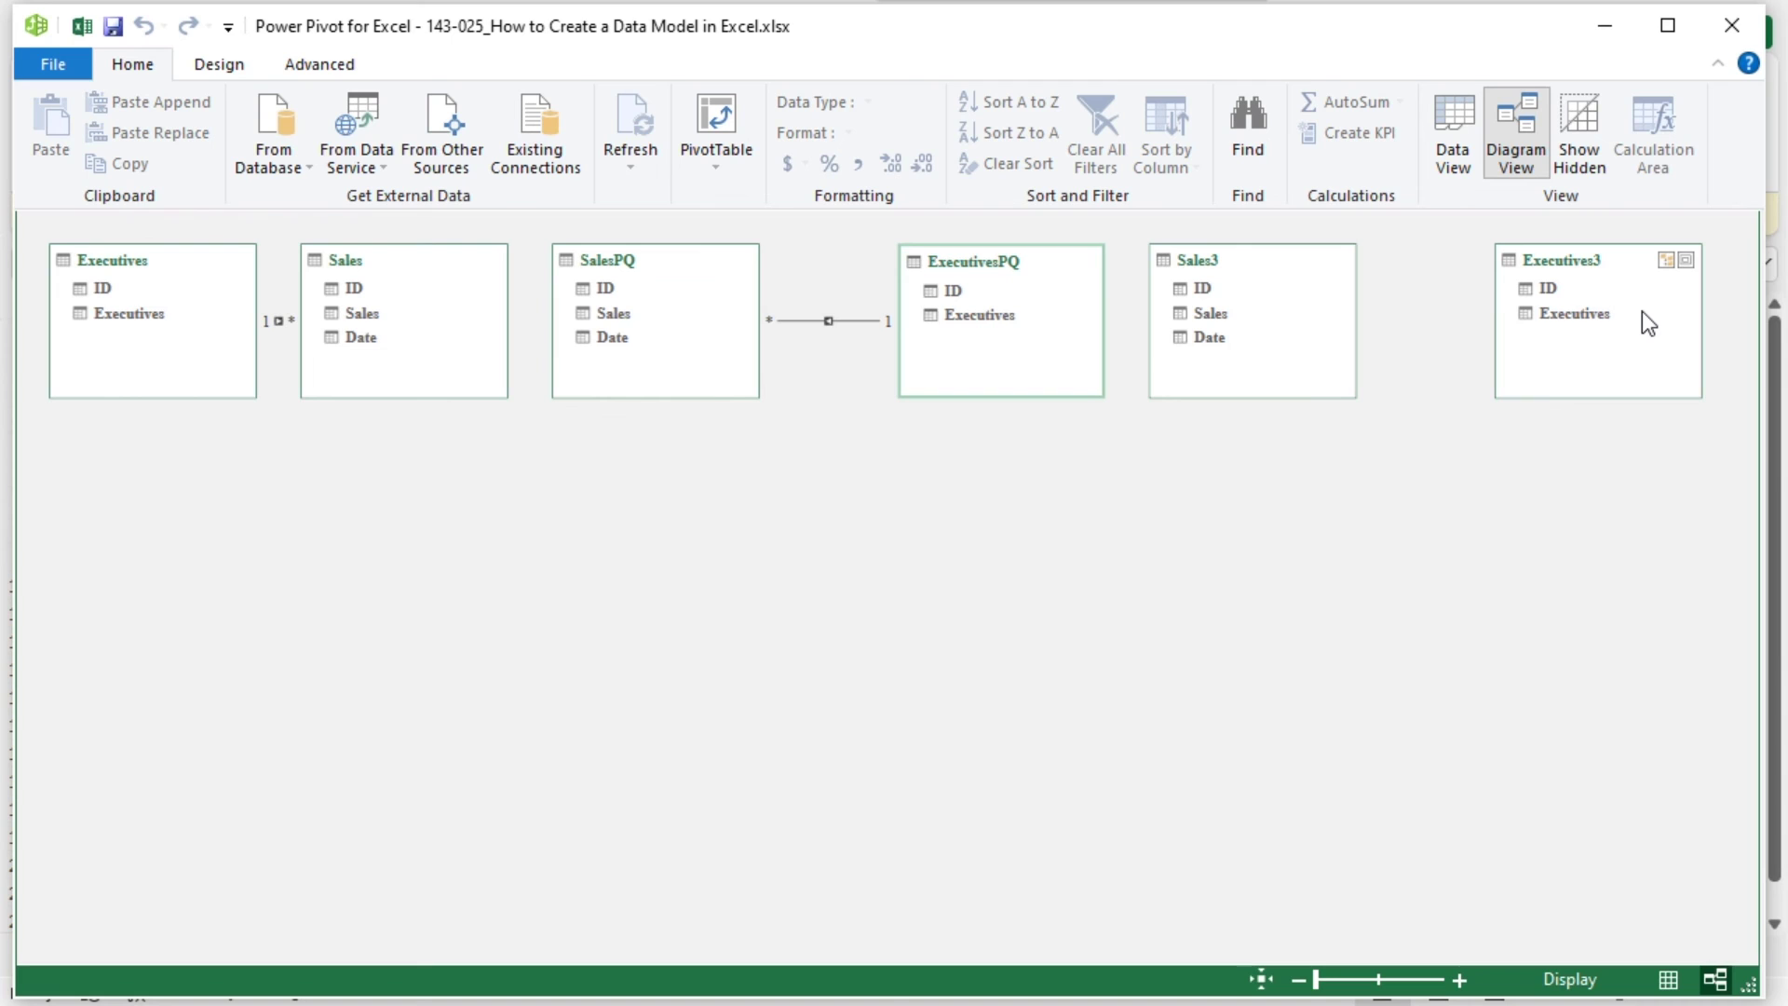
# Create an active relationship between the ID column of Executives3 and the ID column of Sales3.
pyautogui.click(233, 65)
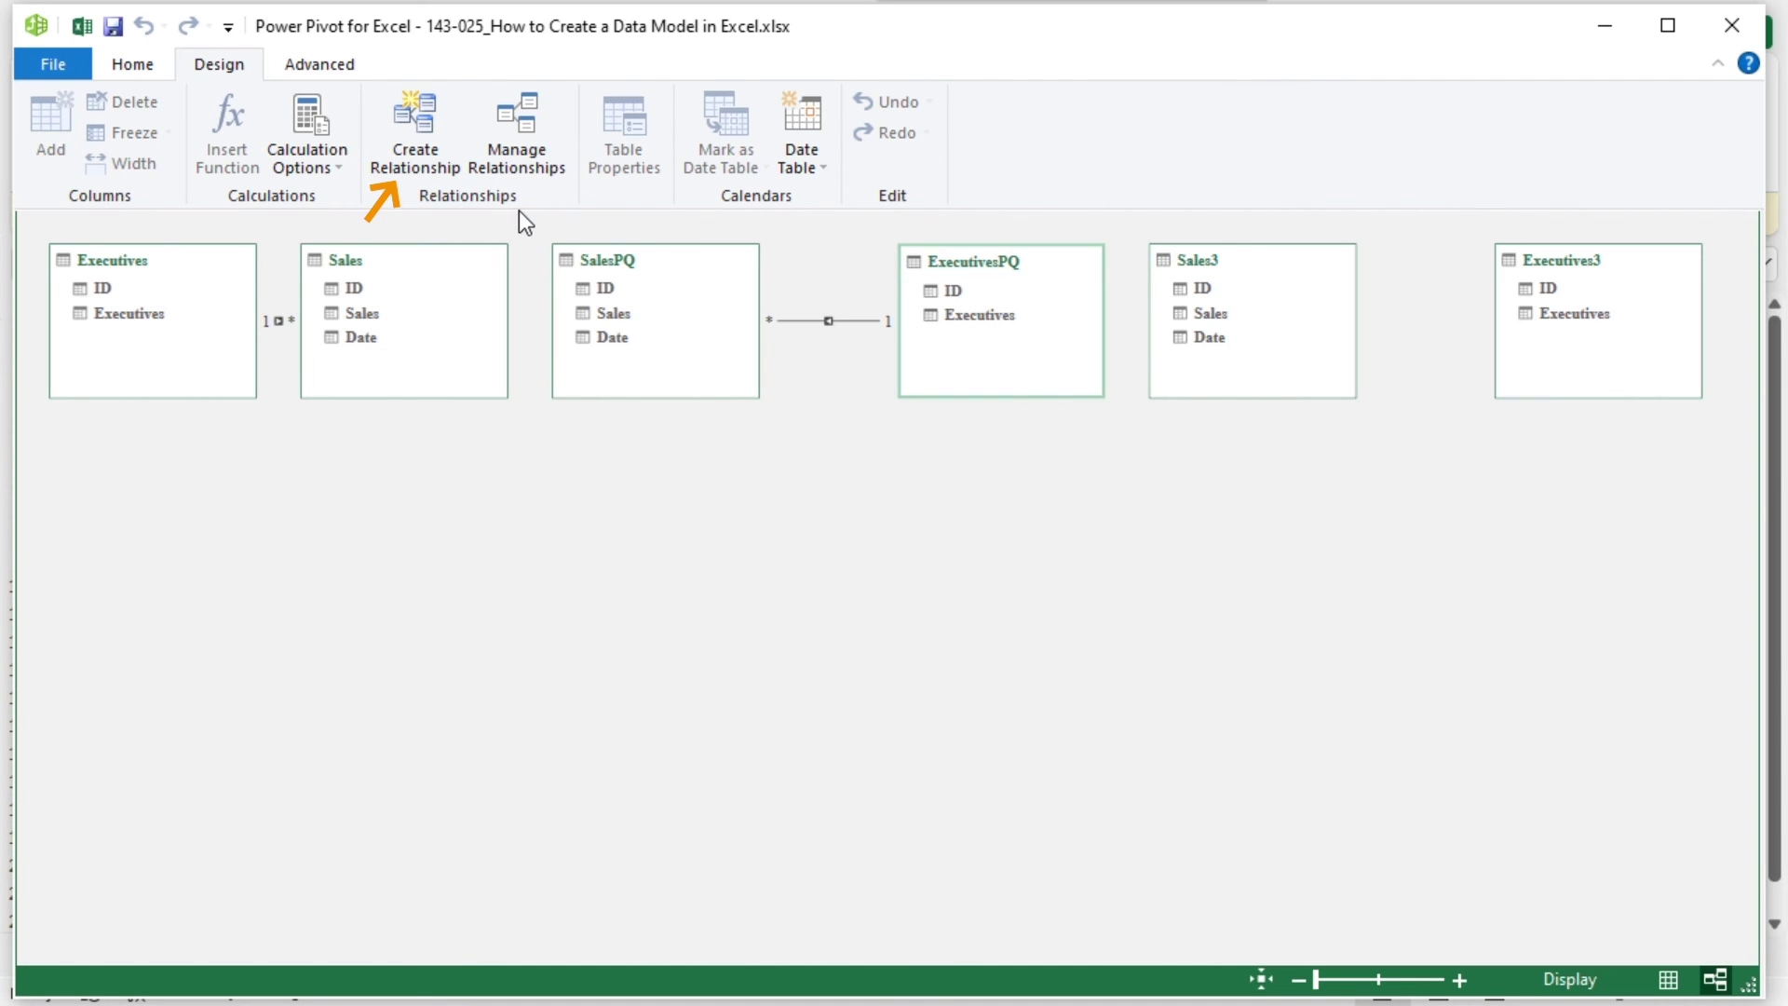
pyautogui.click(426, 116)
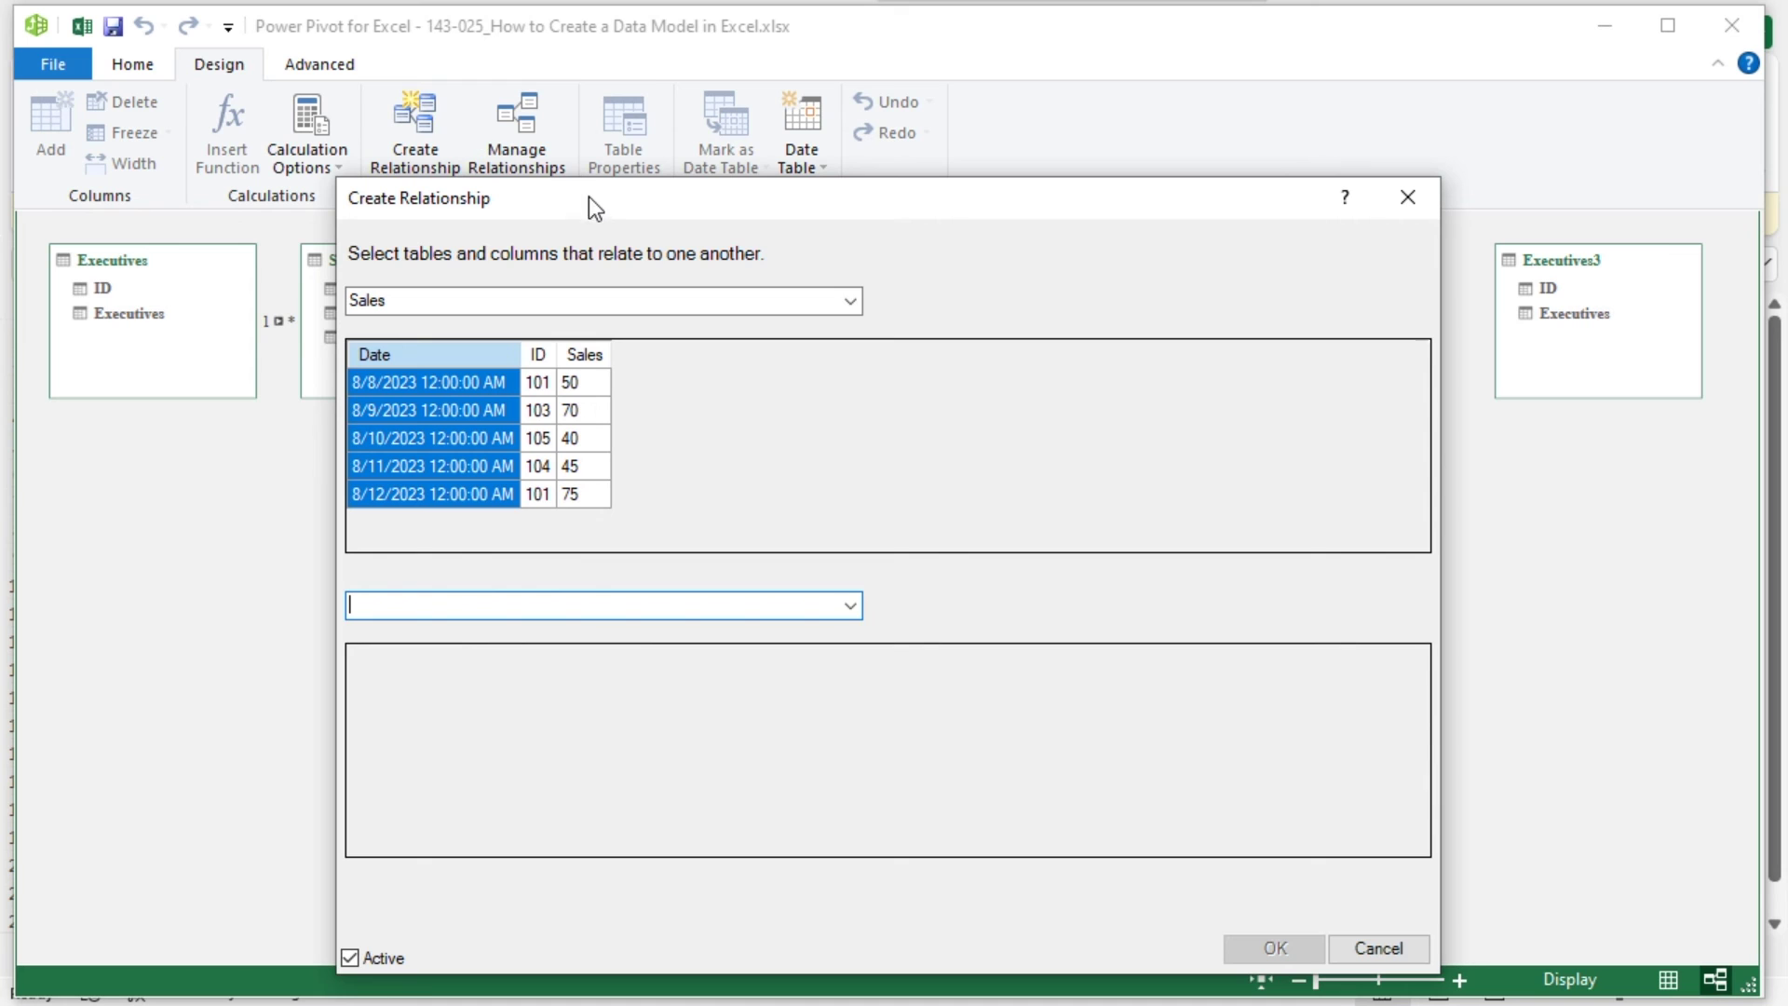
pyautogui.moveTo(595, 199); pyautogui.dragTo(591, 115)
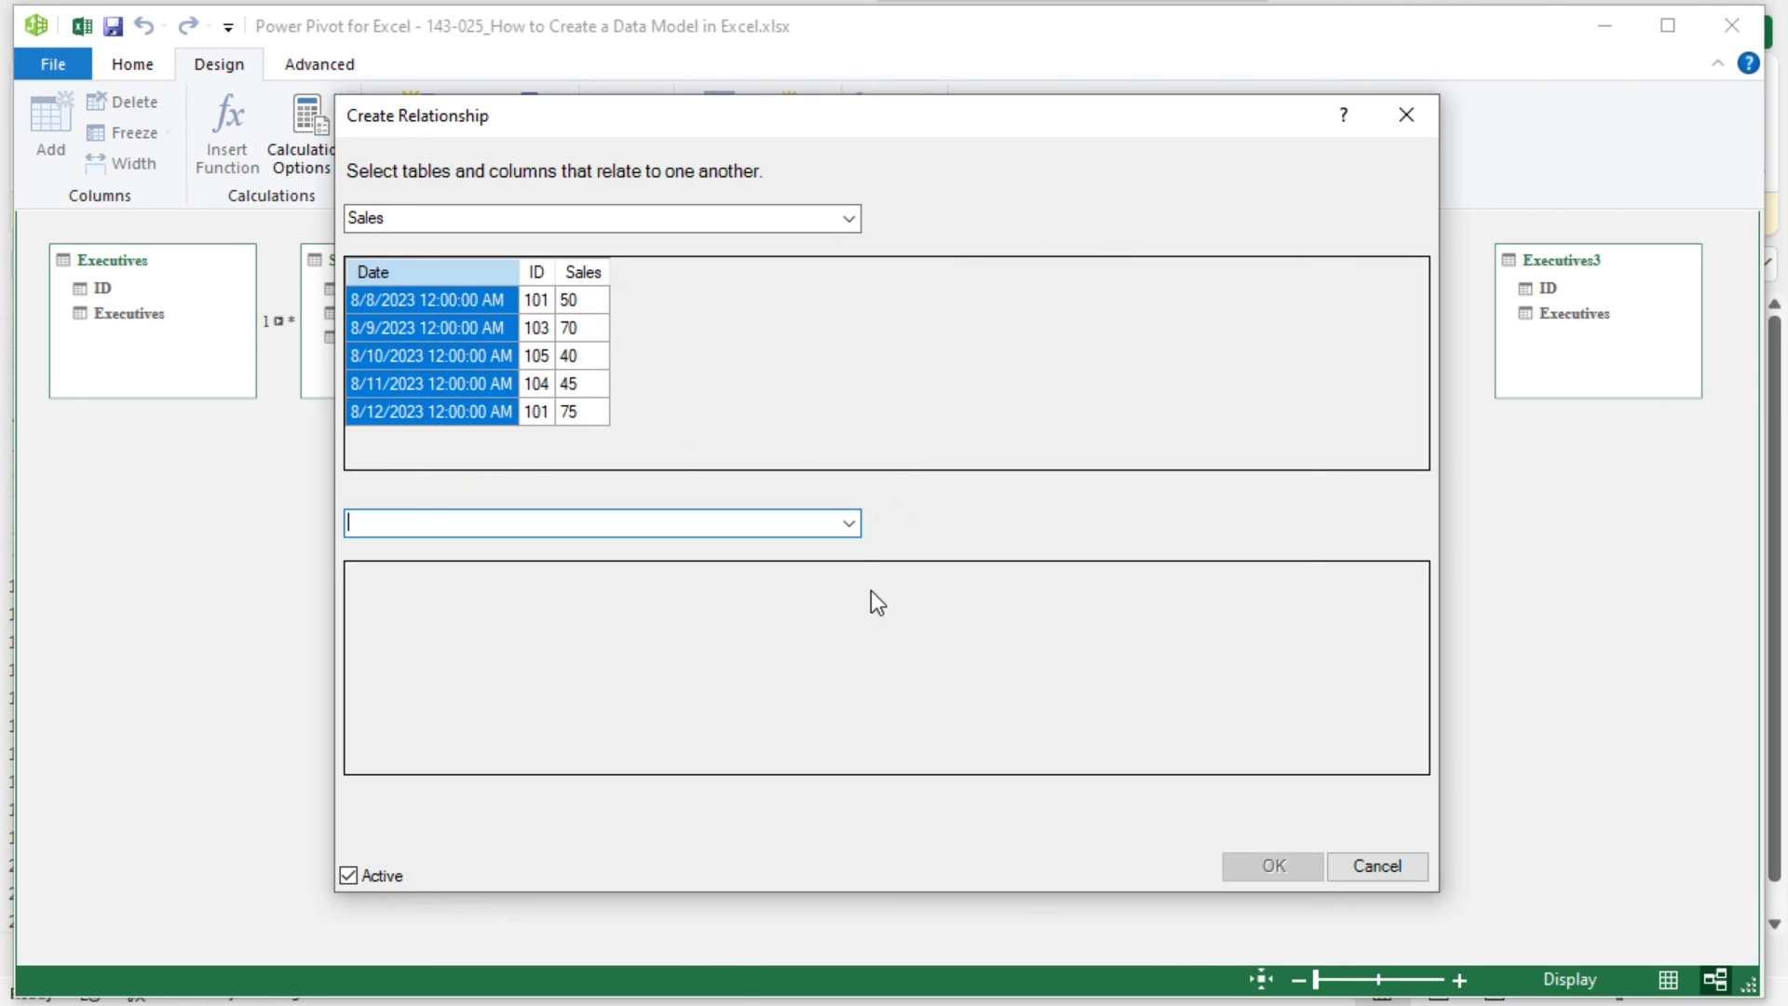
pyautogui.click(849, 220)
pyautogui.click(763, 334)
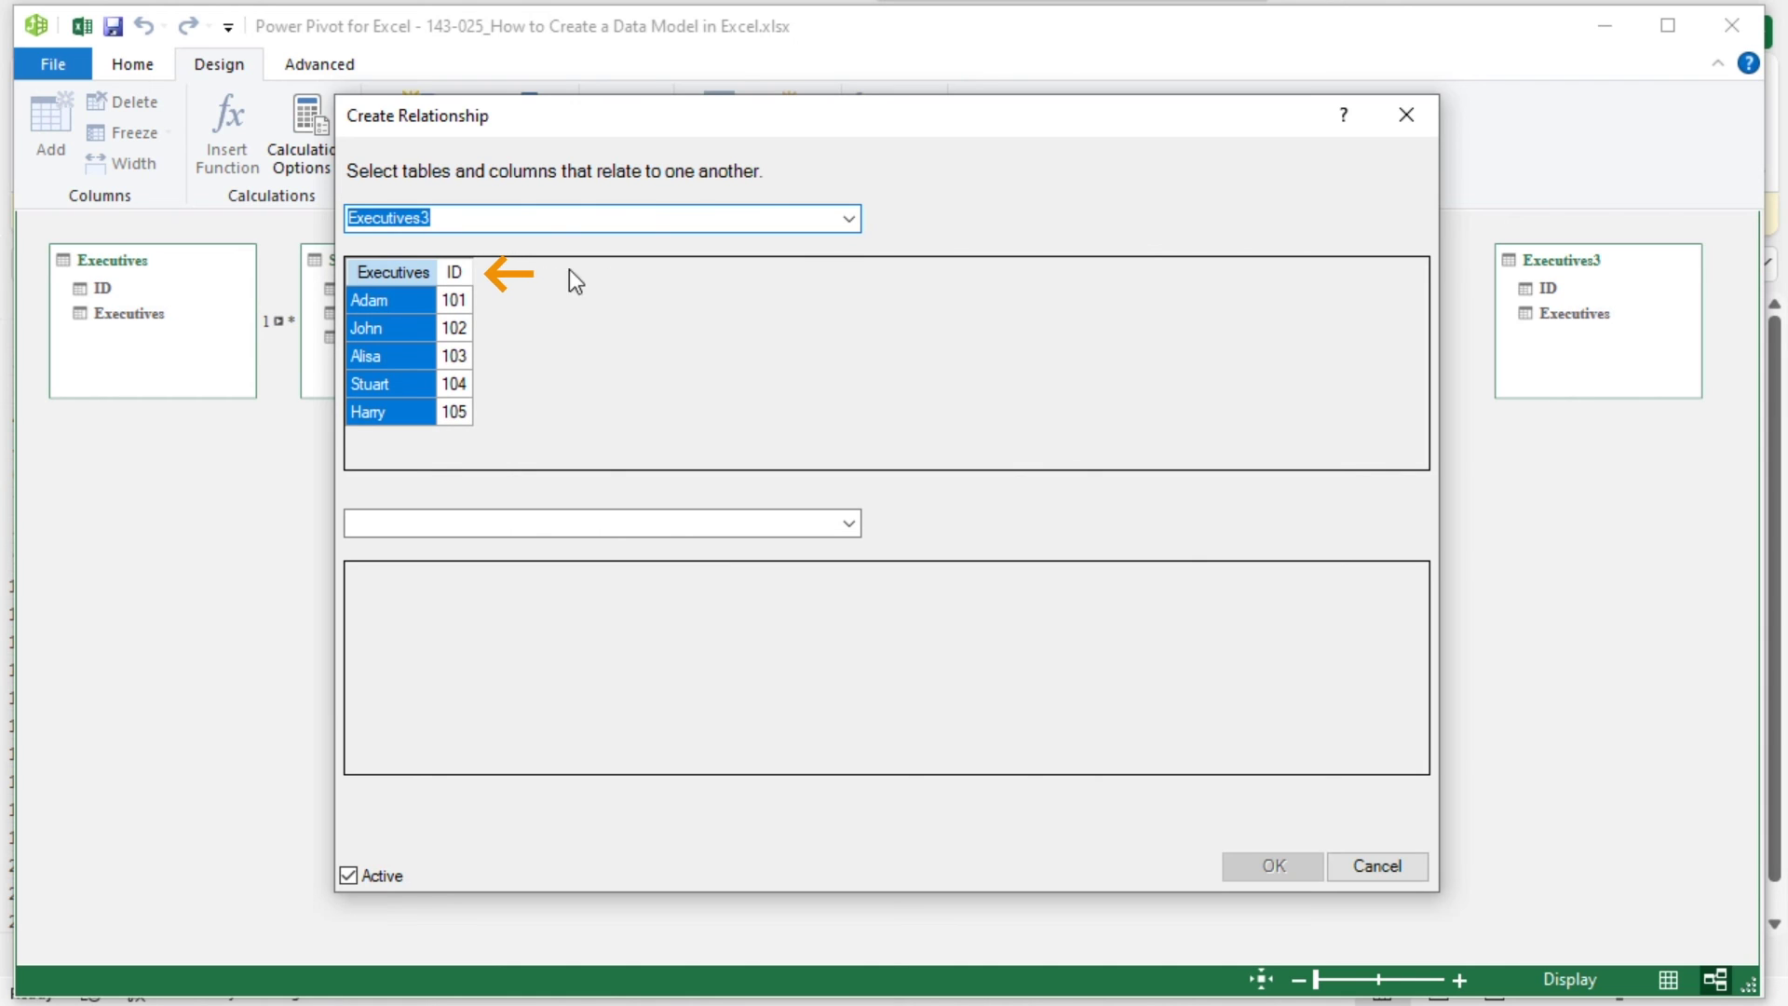
pyautogui.click(456, 272)
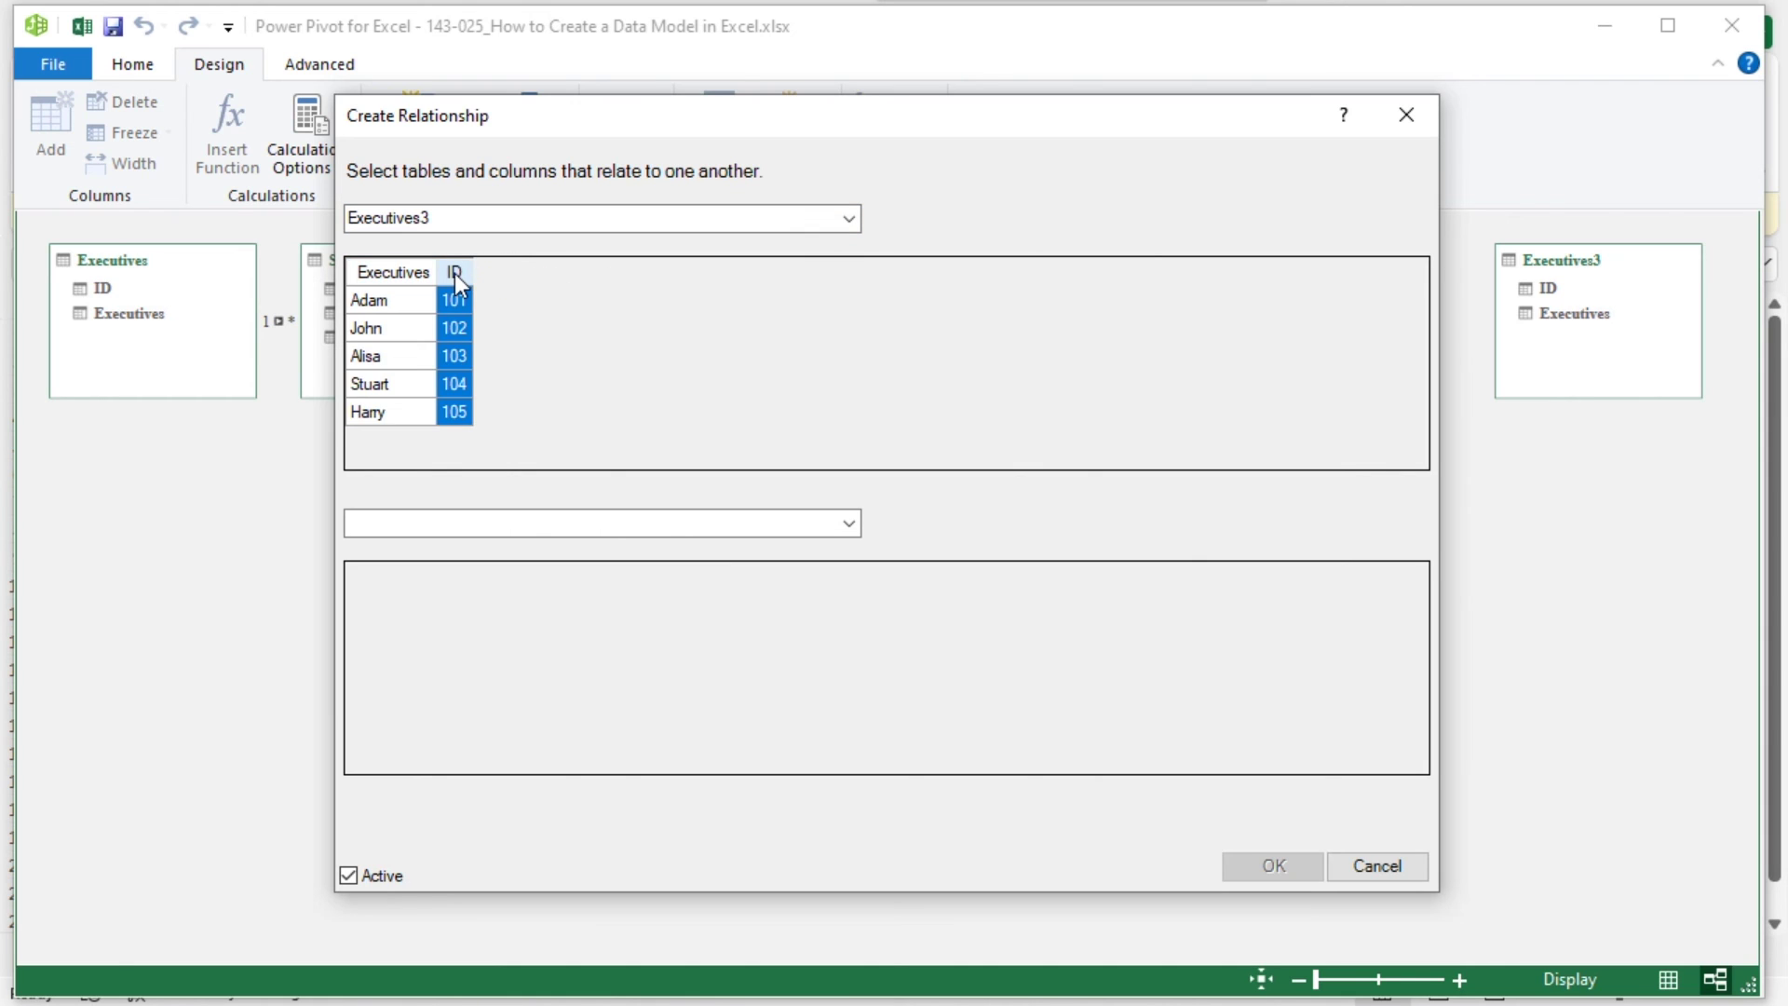
pyautogui.click(848, 524)
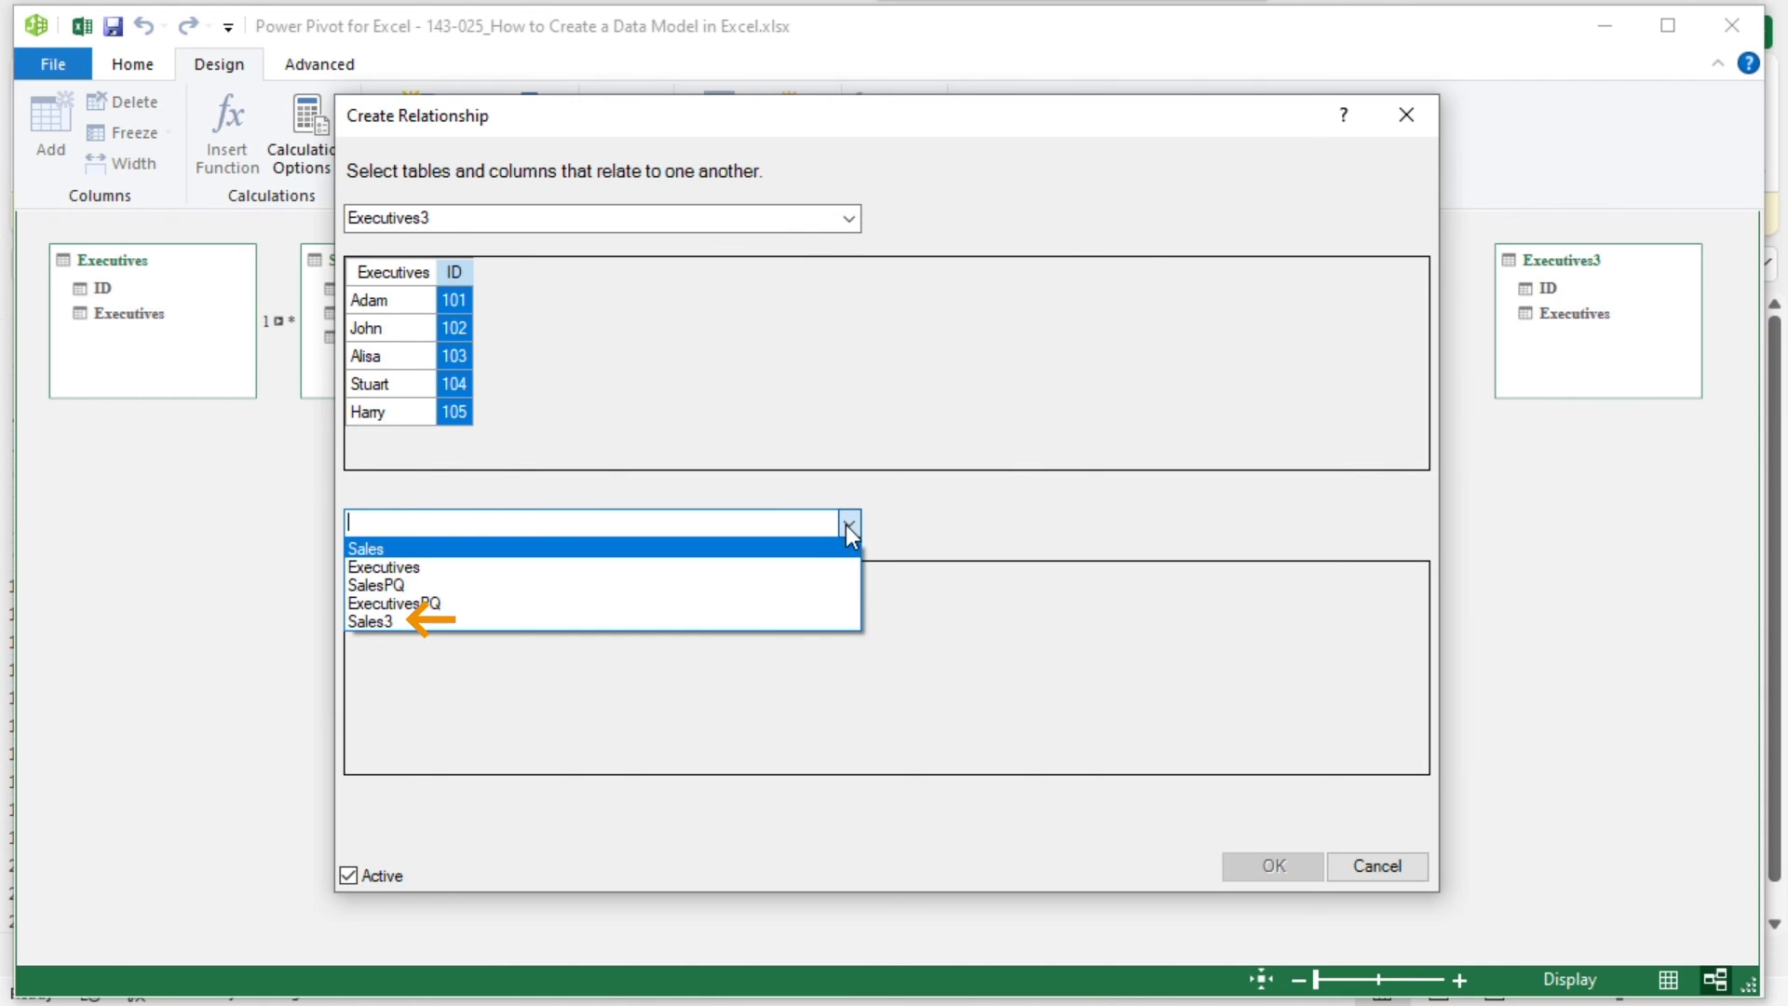
pyautogui.click(740, 622)
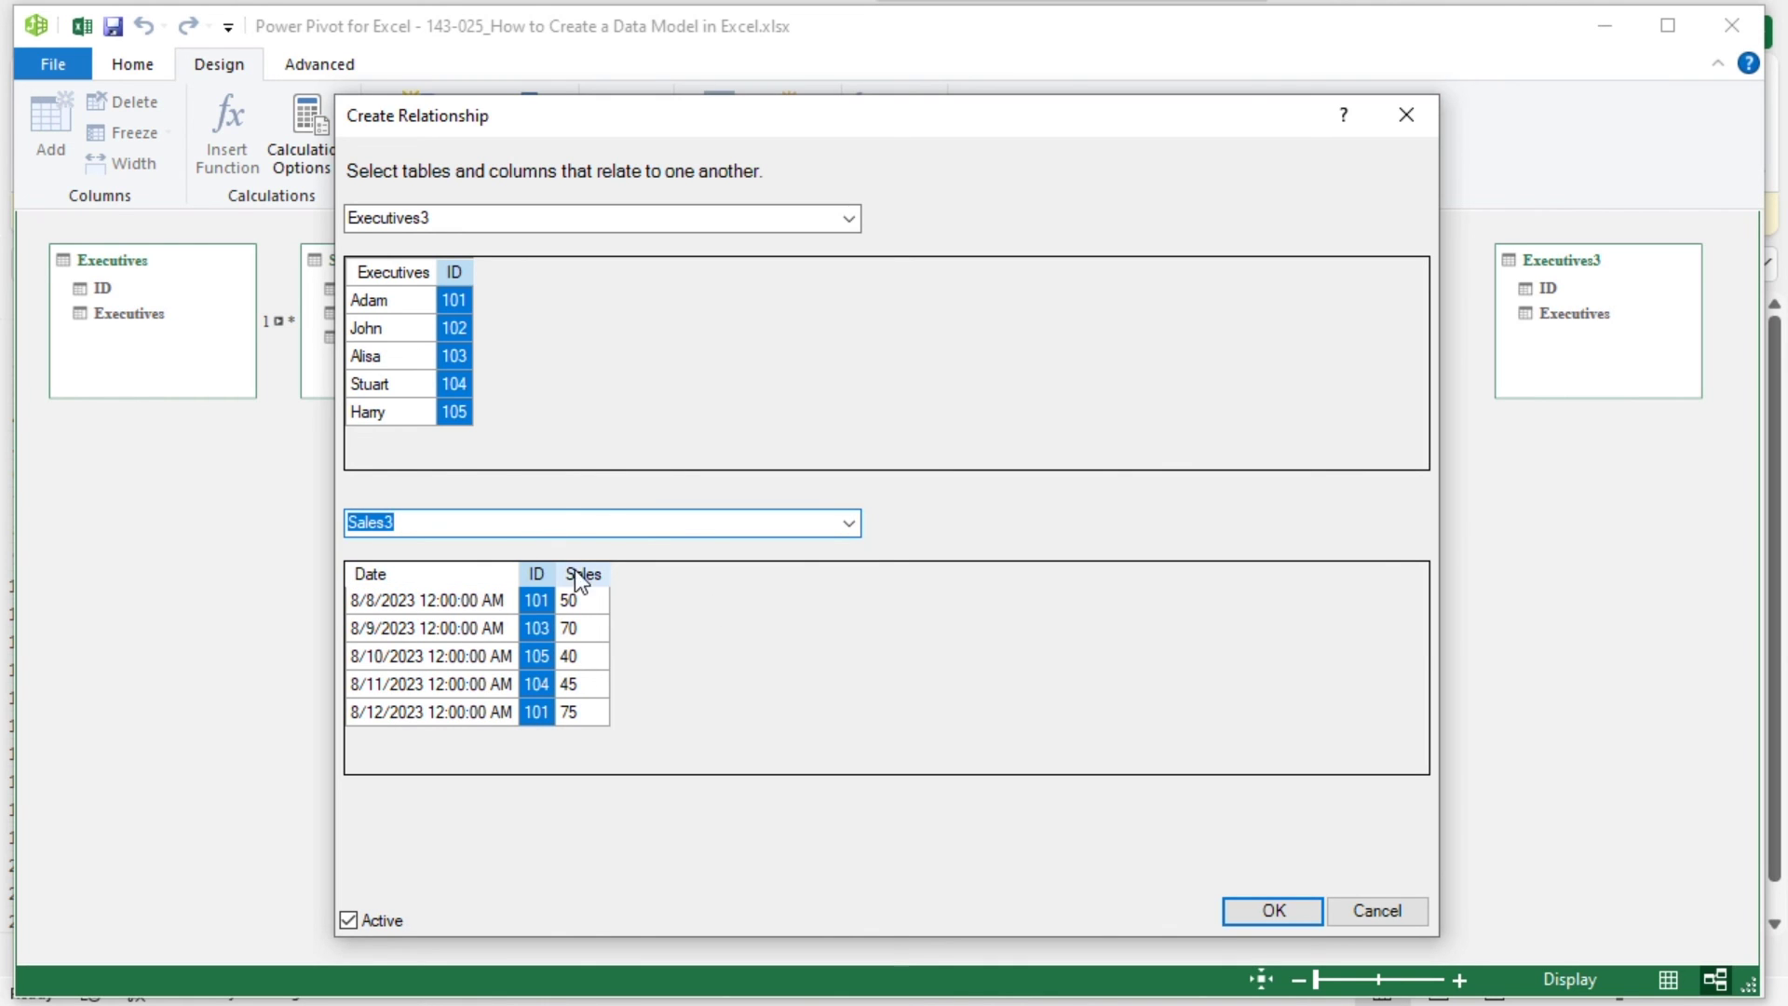
pyautogui.click(1250, 907)
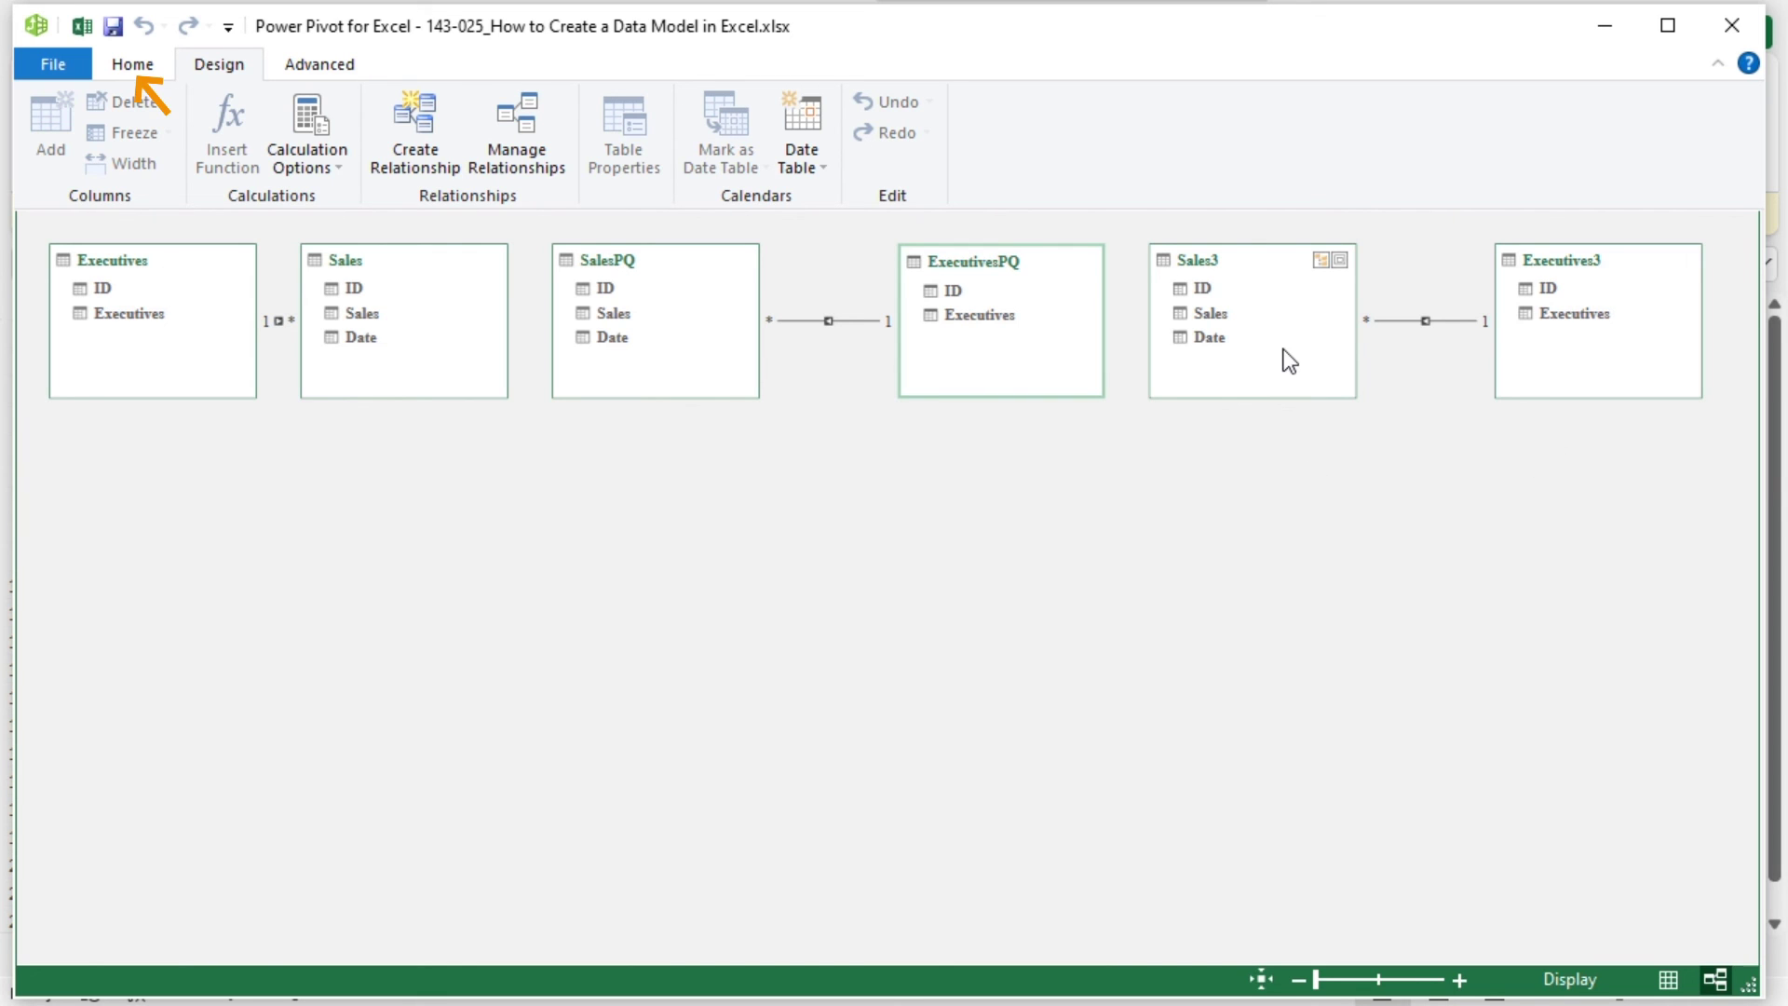
# Insert a PivotTable from the Power Pivot Data Model on a new worksheet.
pyautogui.click(135, 63)
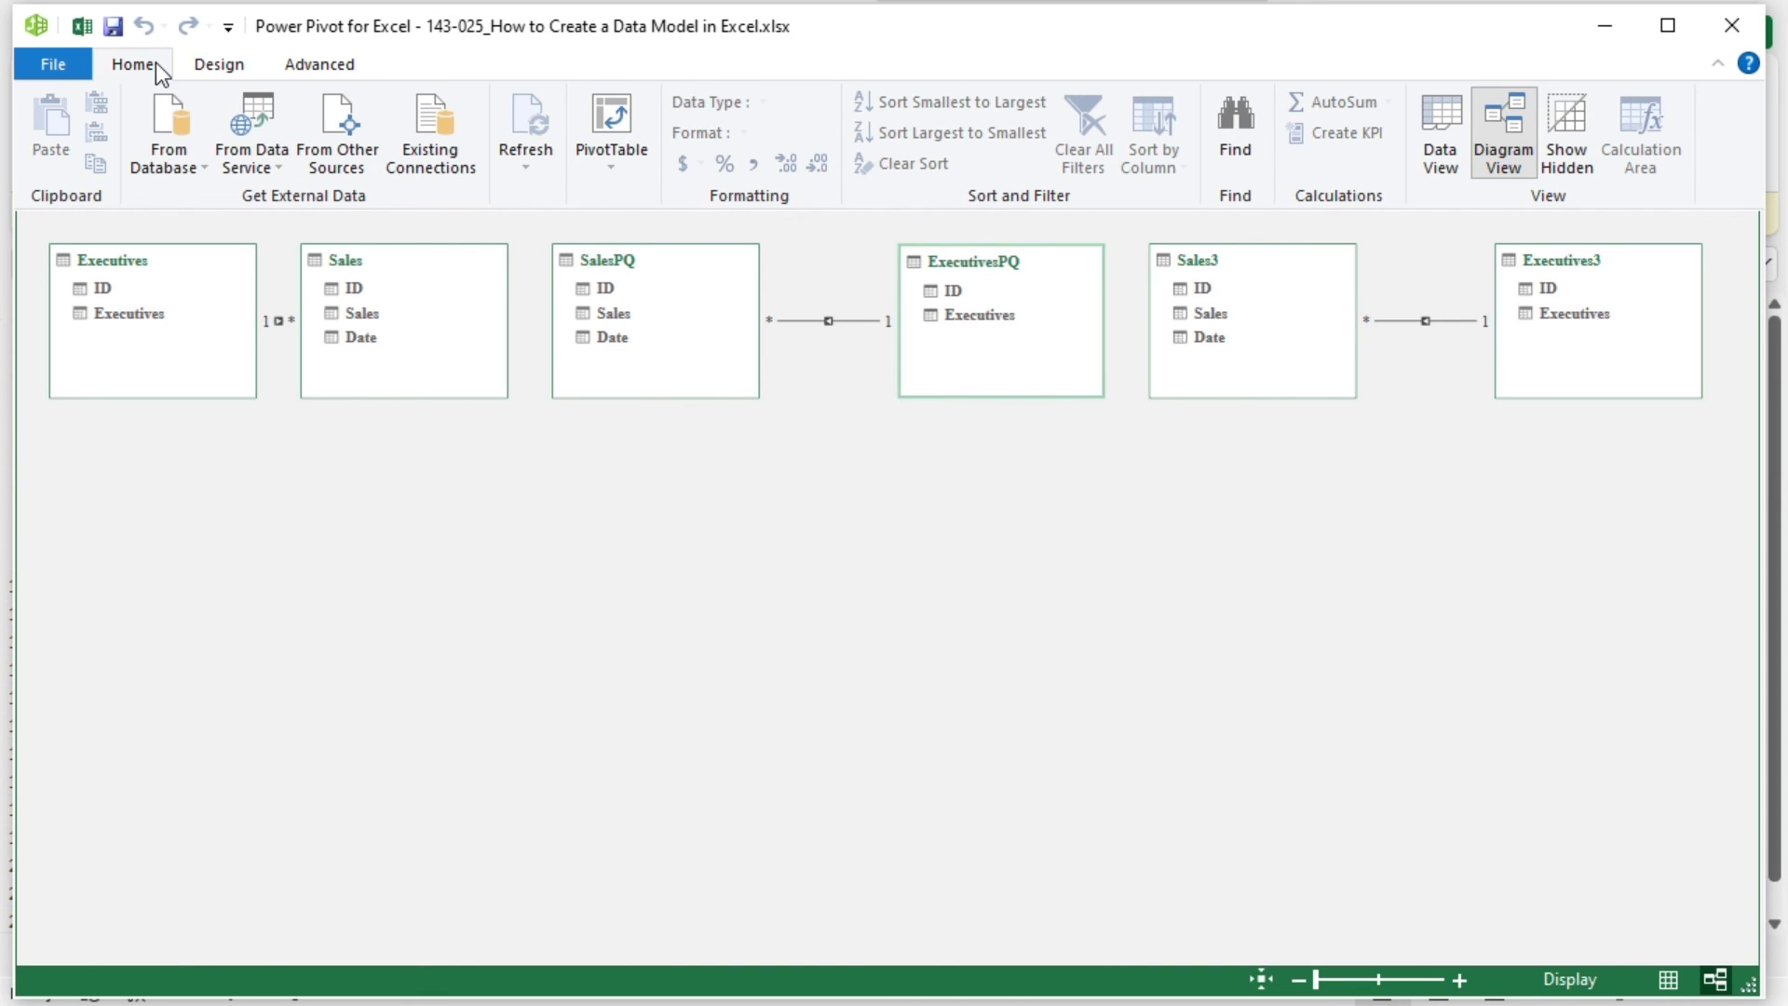
pyautogui.click(611, 165)
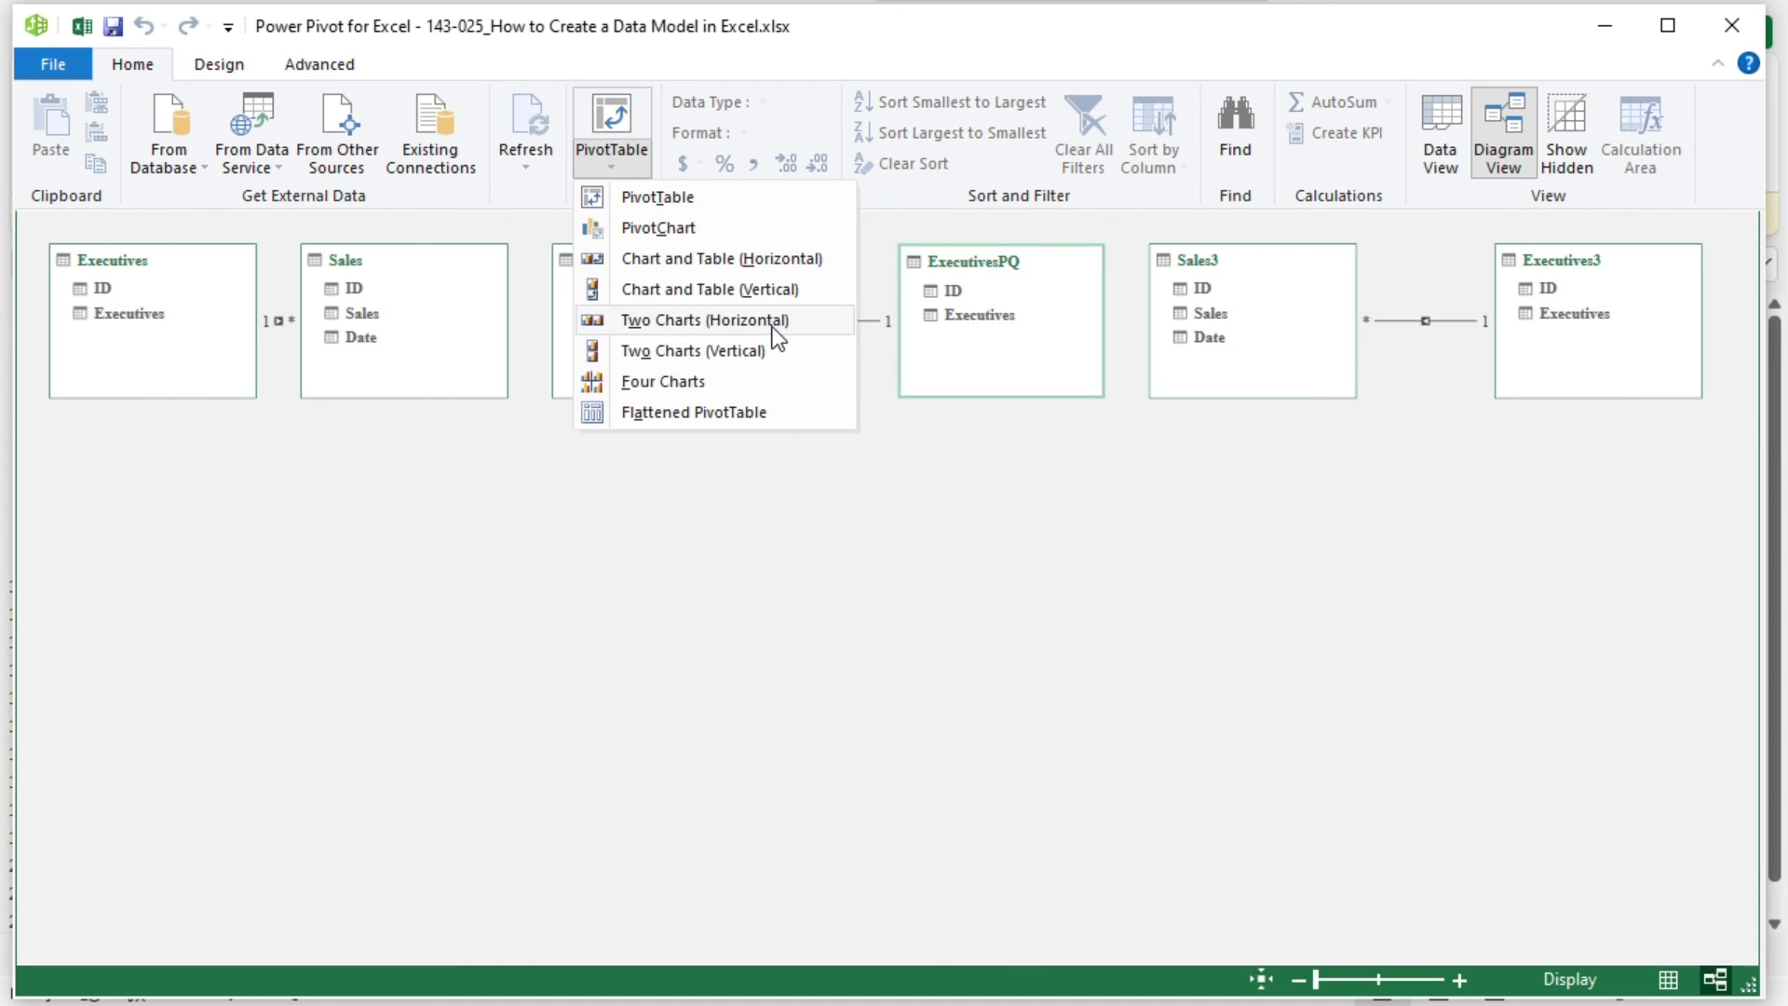
pyautogui.click(720, 203)
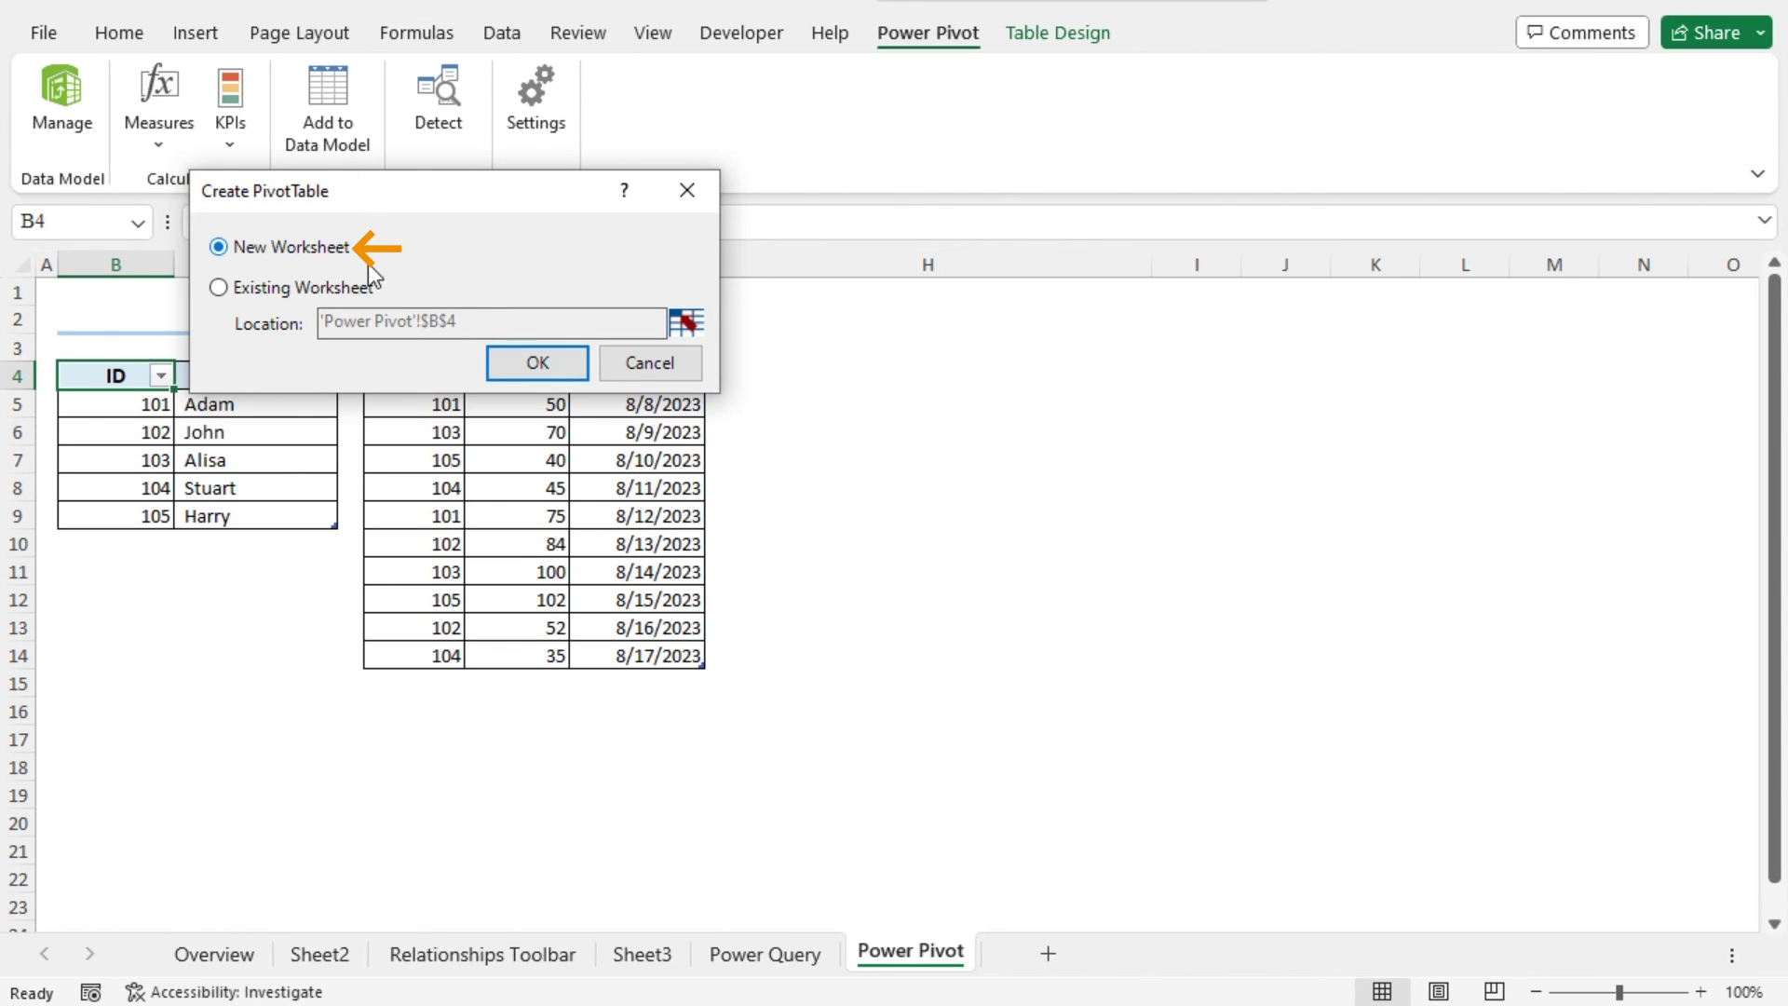
pyautogui.click(525, 370)
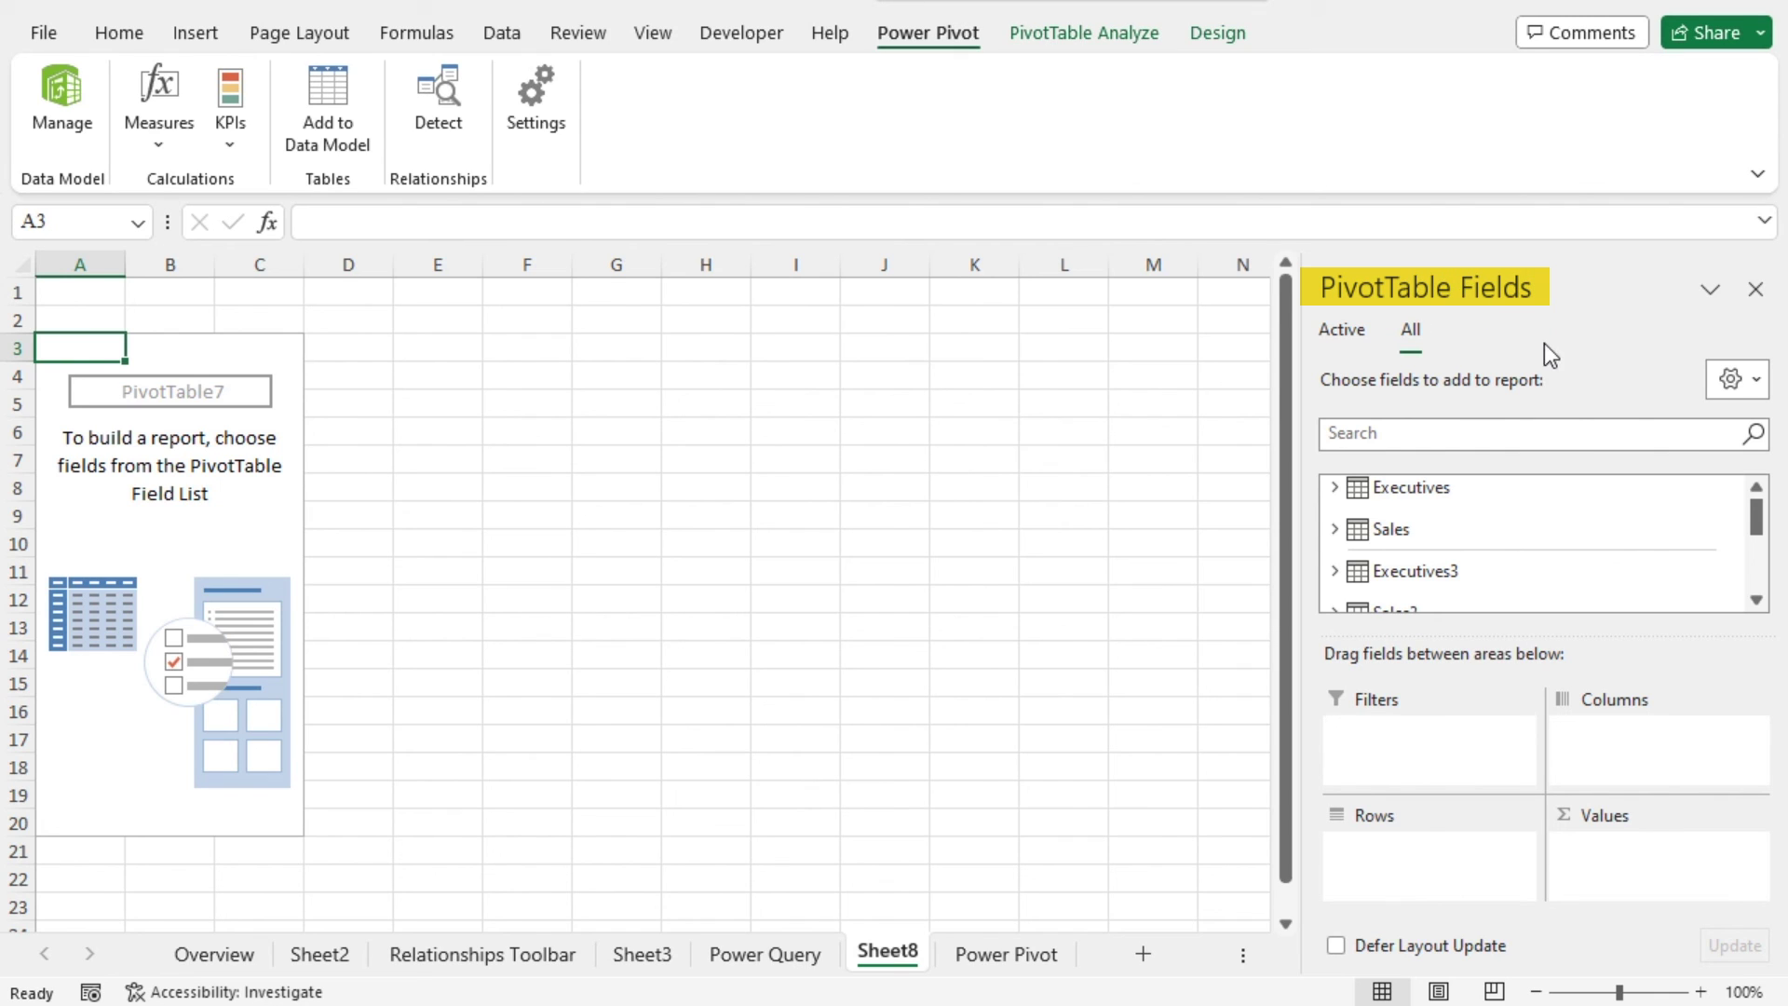
# Add the Executives field from Executives3 as rows and the Sales field from Sales3 as values in the PivotTable.
pyautogui.scroll(-2, 1580, 545)
pyautogui.scroll(2, 1581, 545)
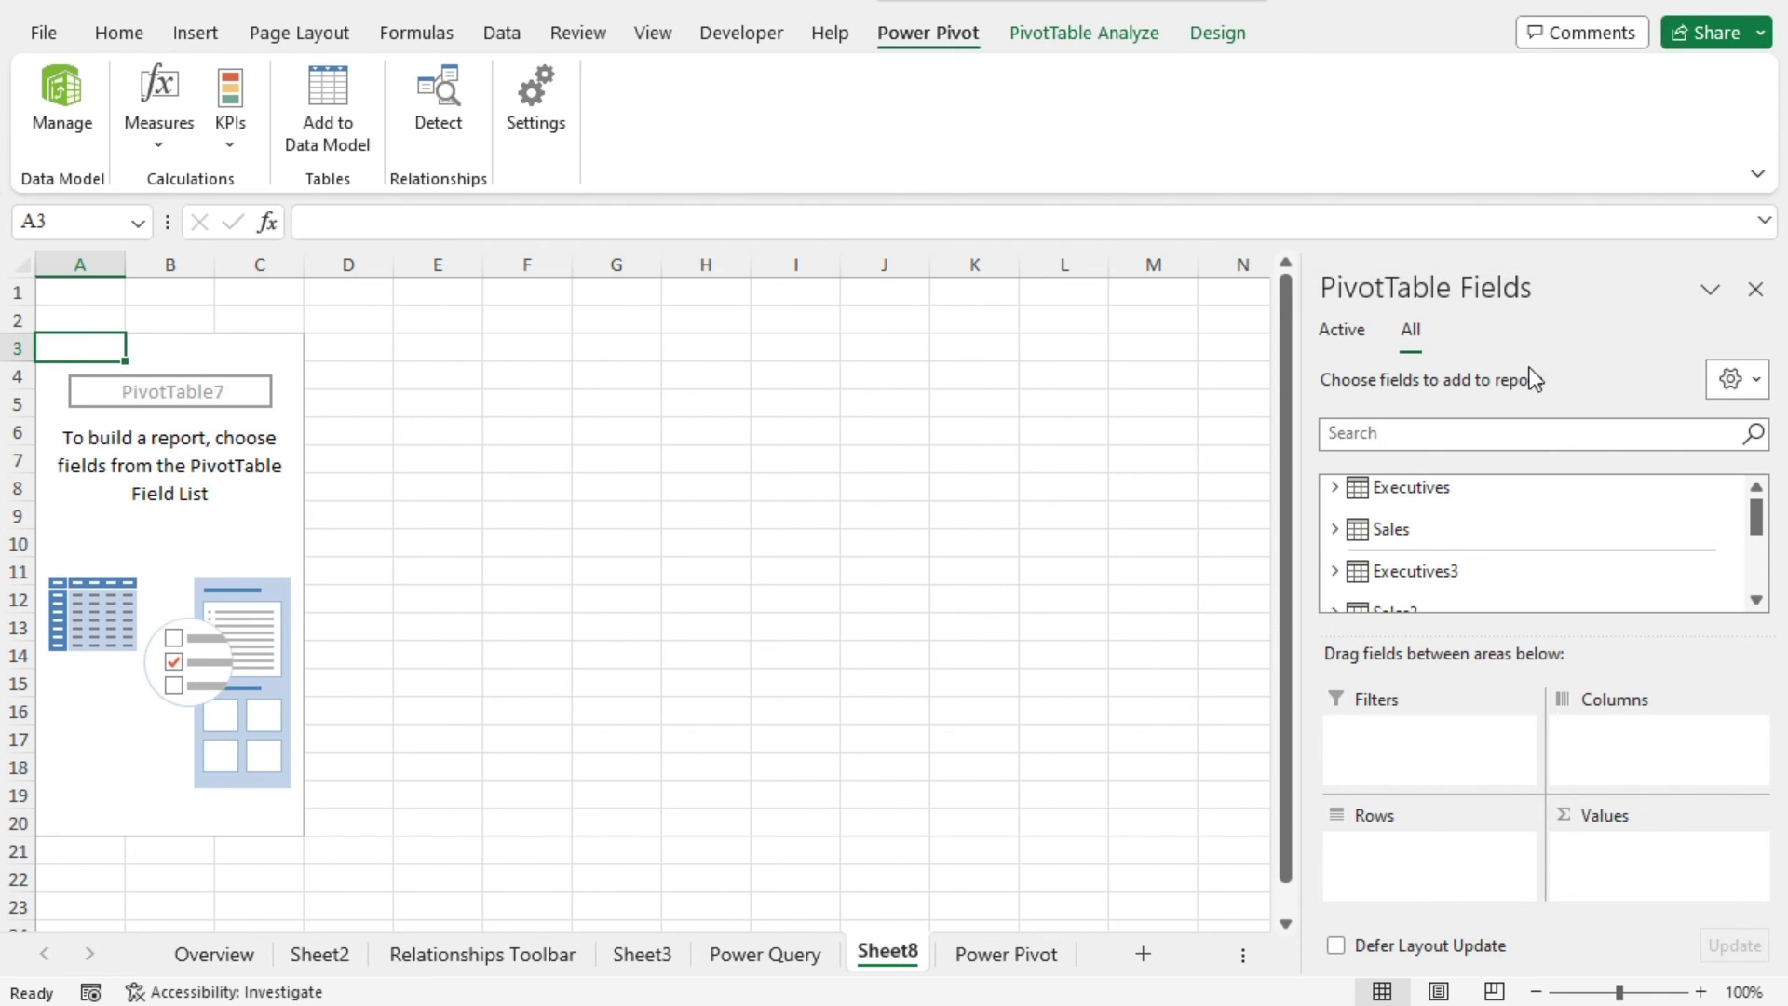
pyautogui.scroll(-2, 1457, 571)
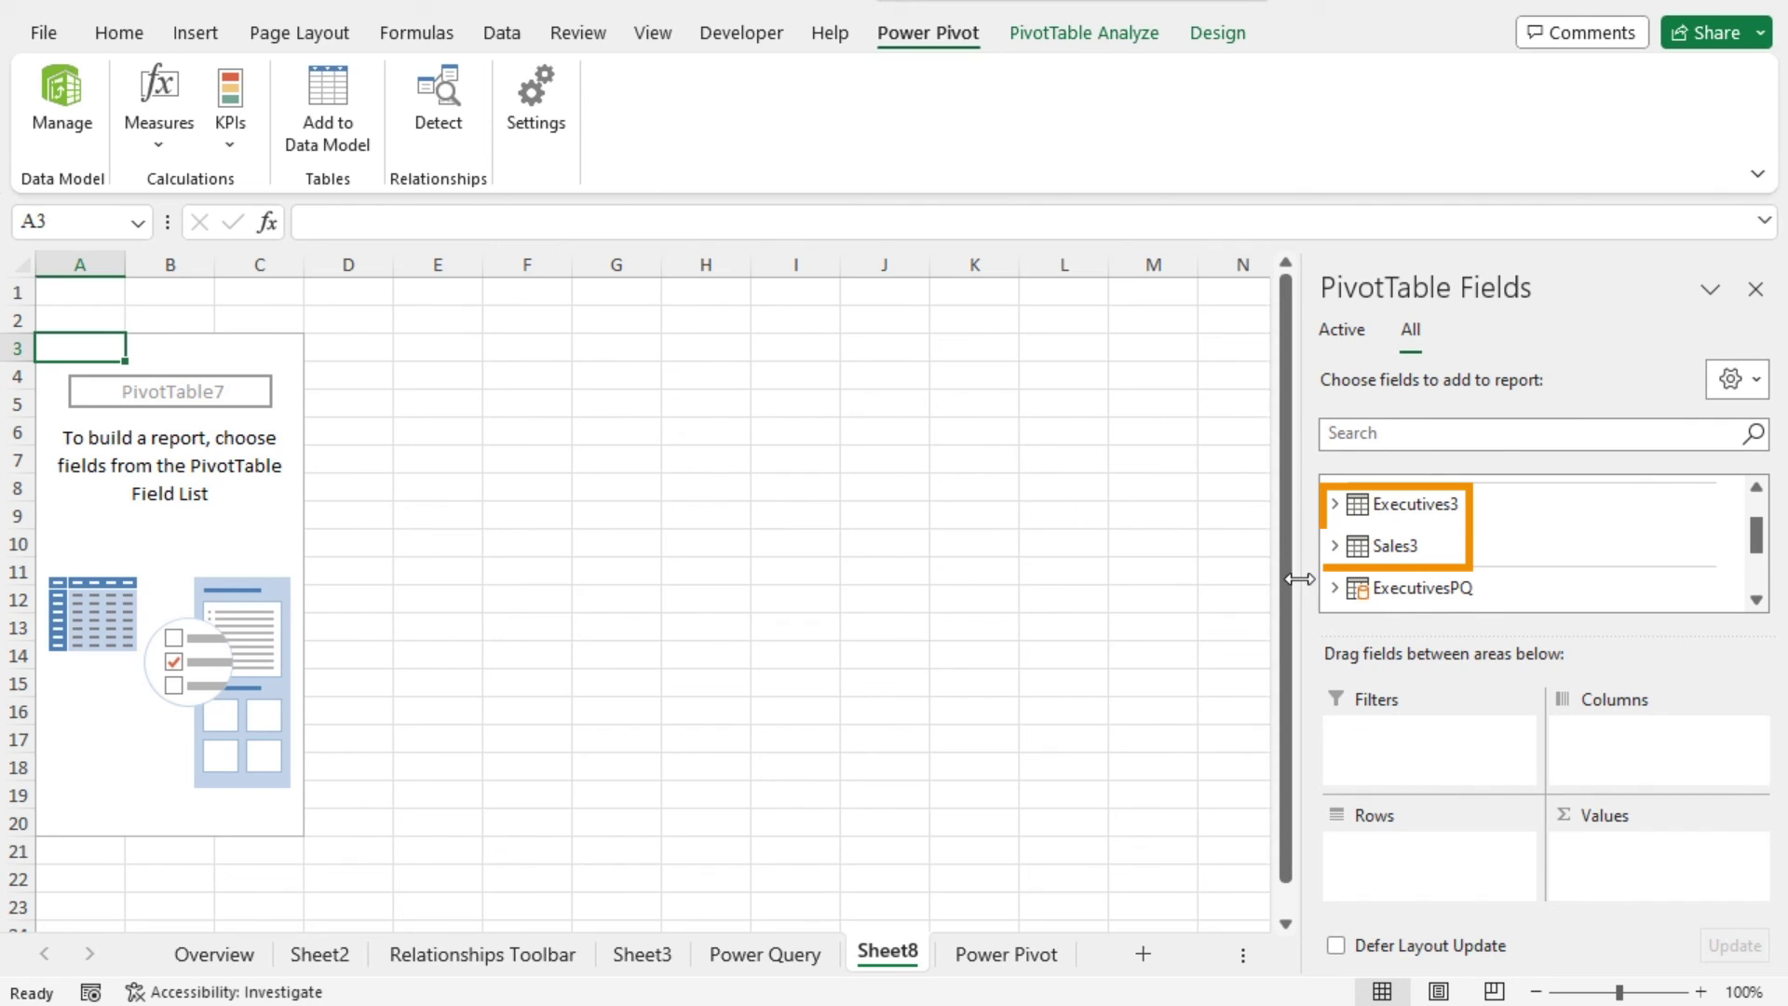
pyautogui.click(1332, 508)
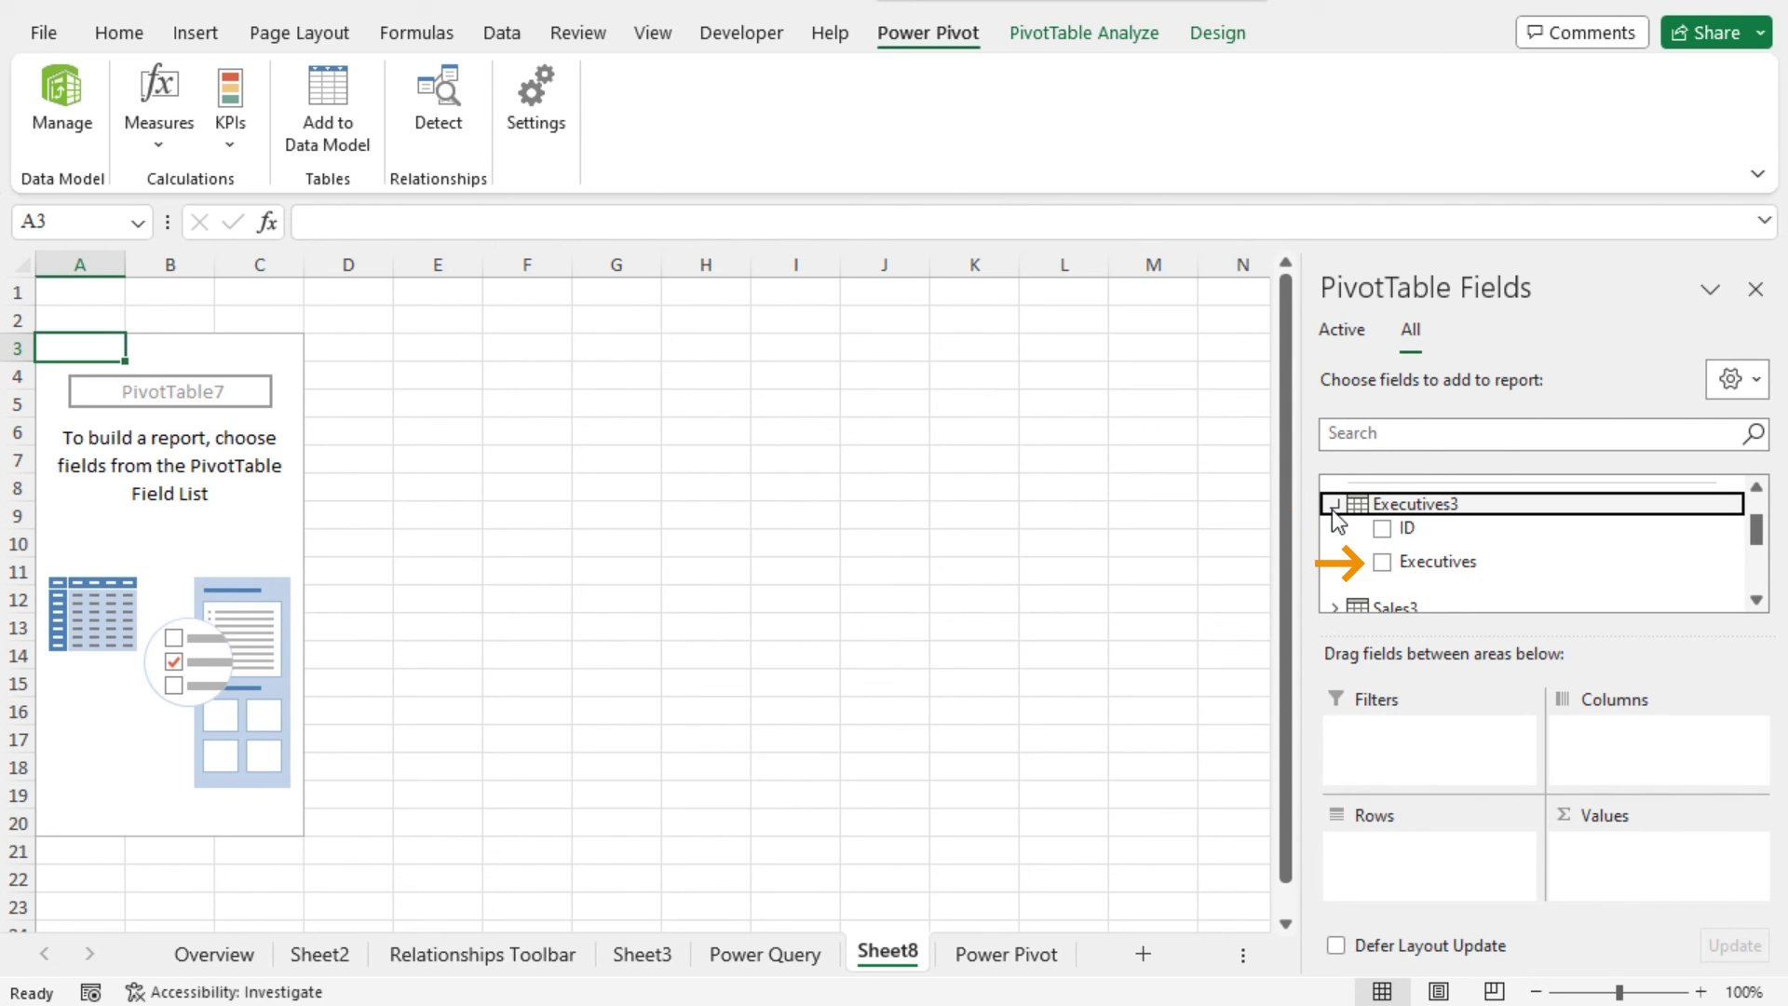
pyautogui.click(1382, 562)
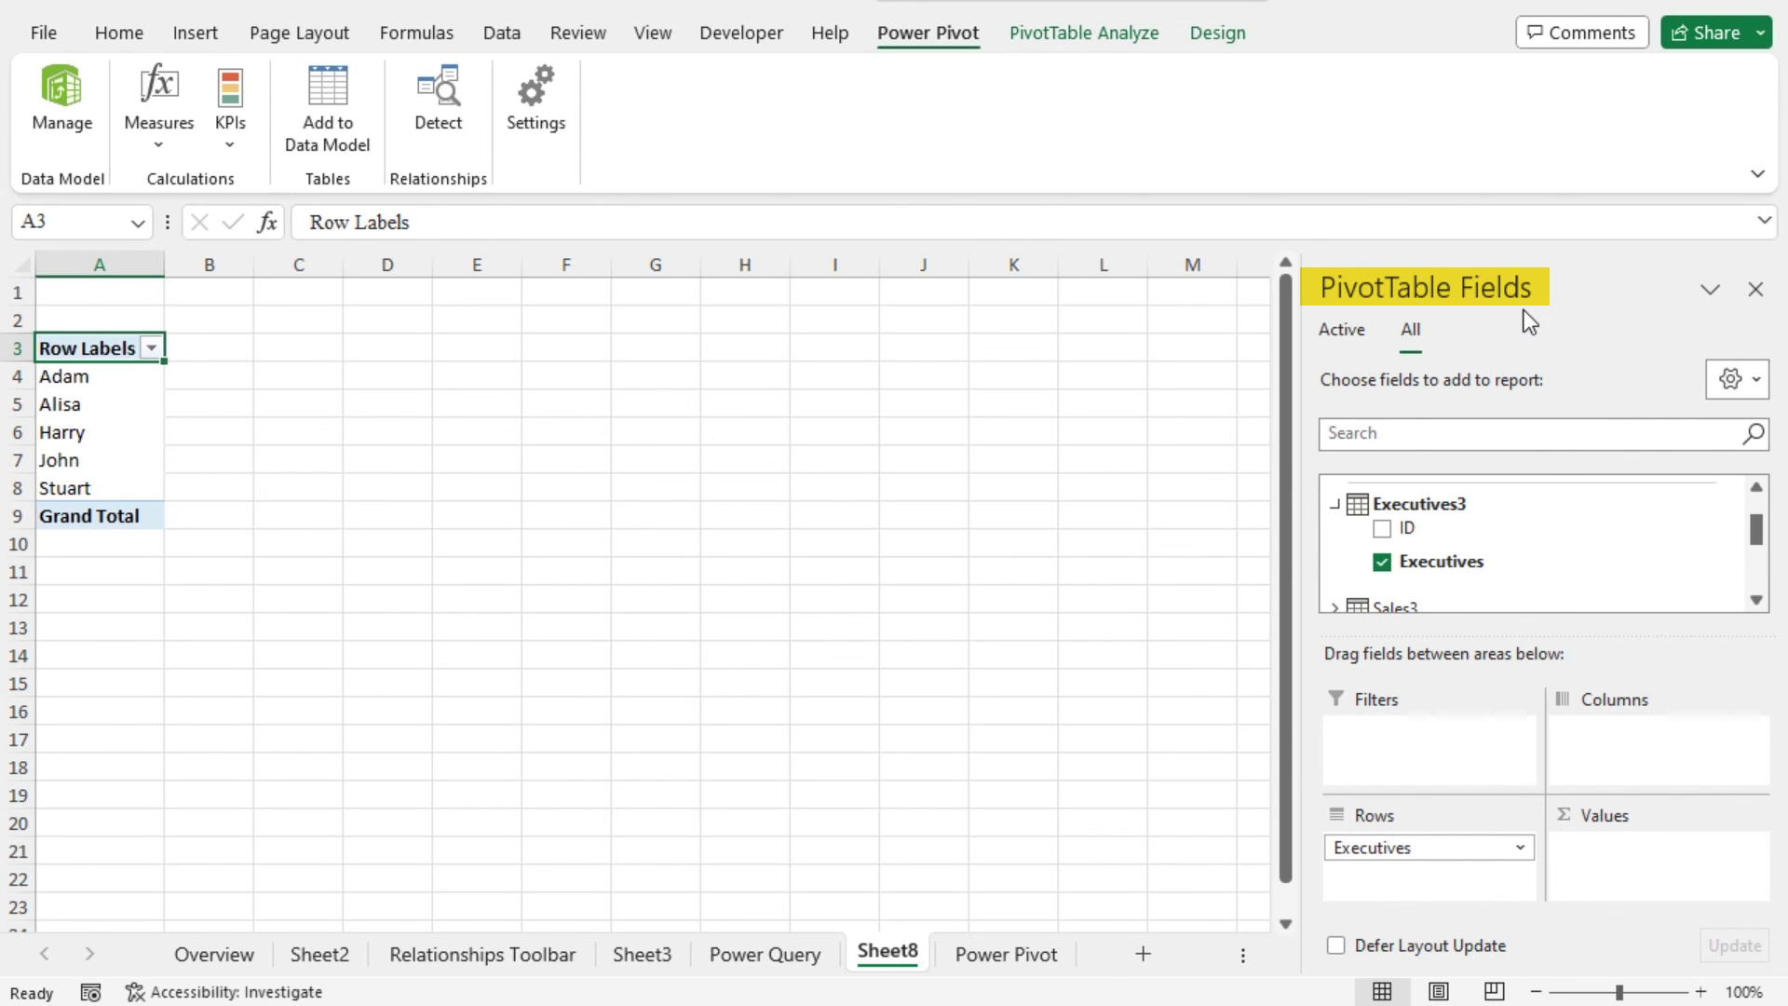
pyautogui.scroll(-1, 1399, 521)
pyautogui.click(1337, 539)
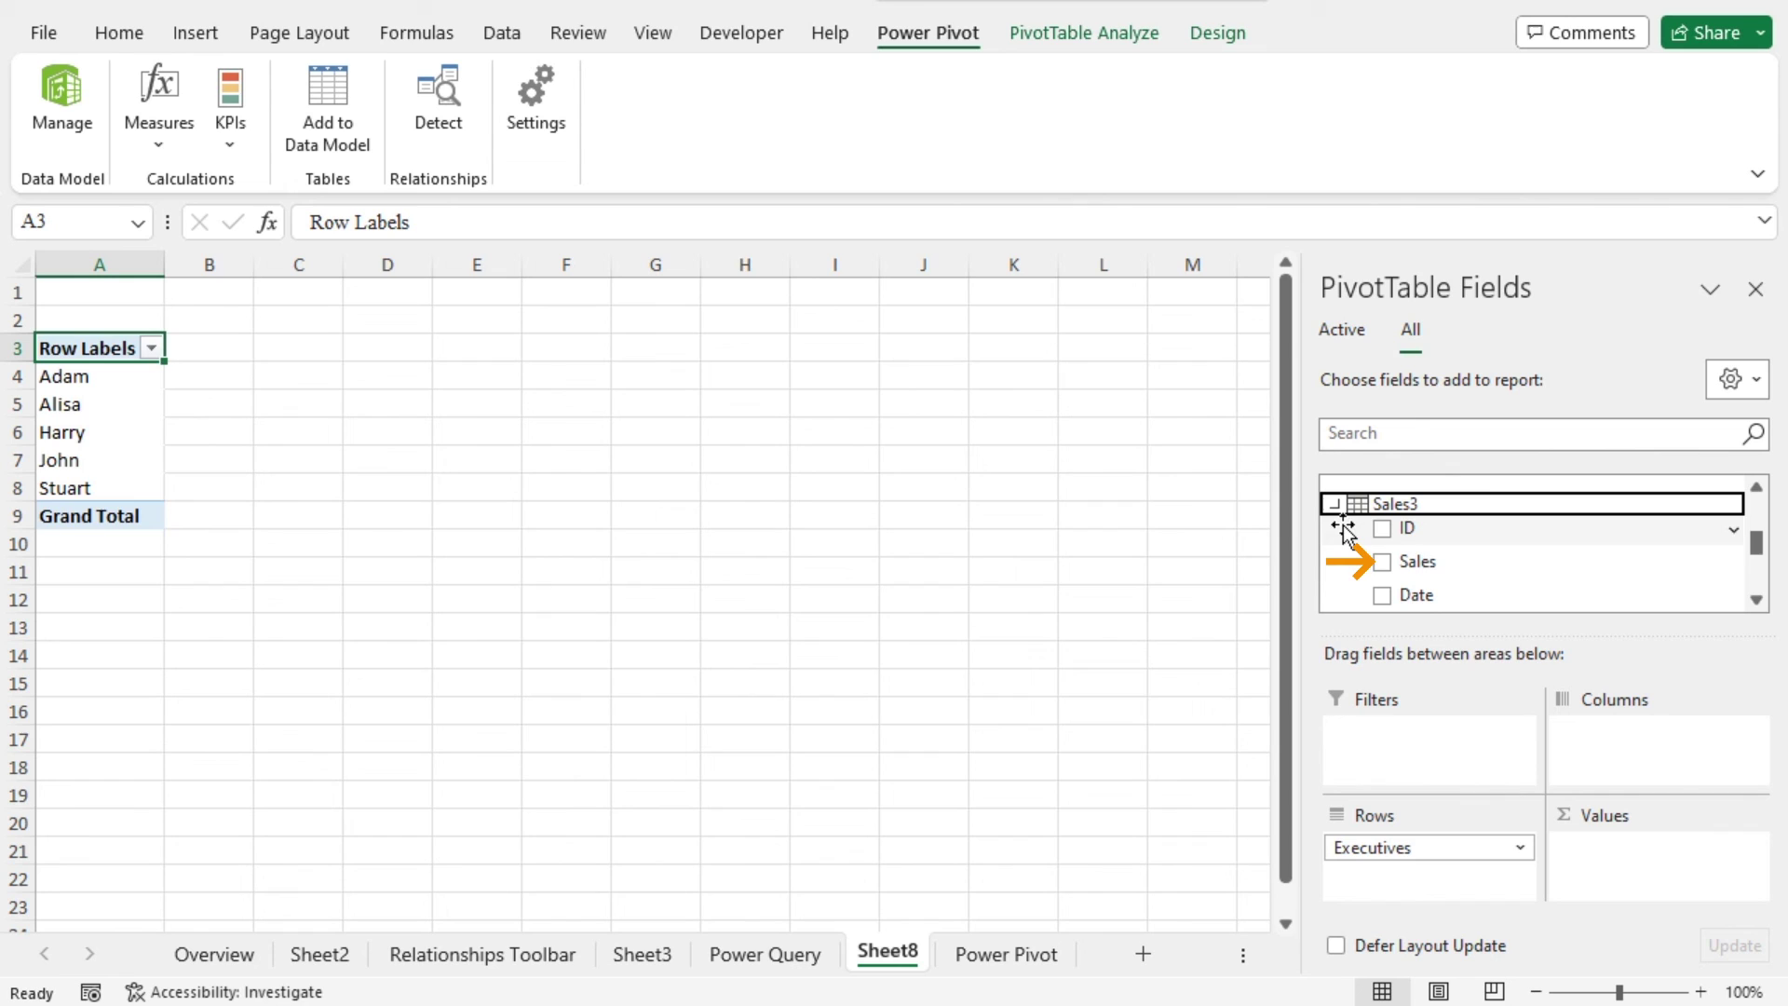
pyautogui.click(1382, 562)
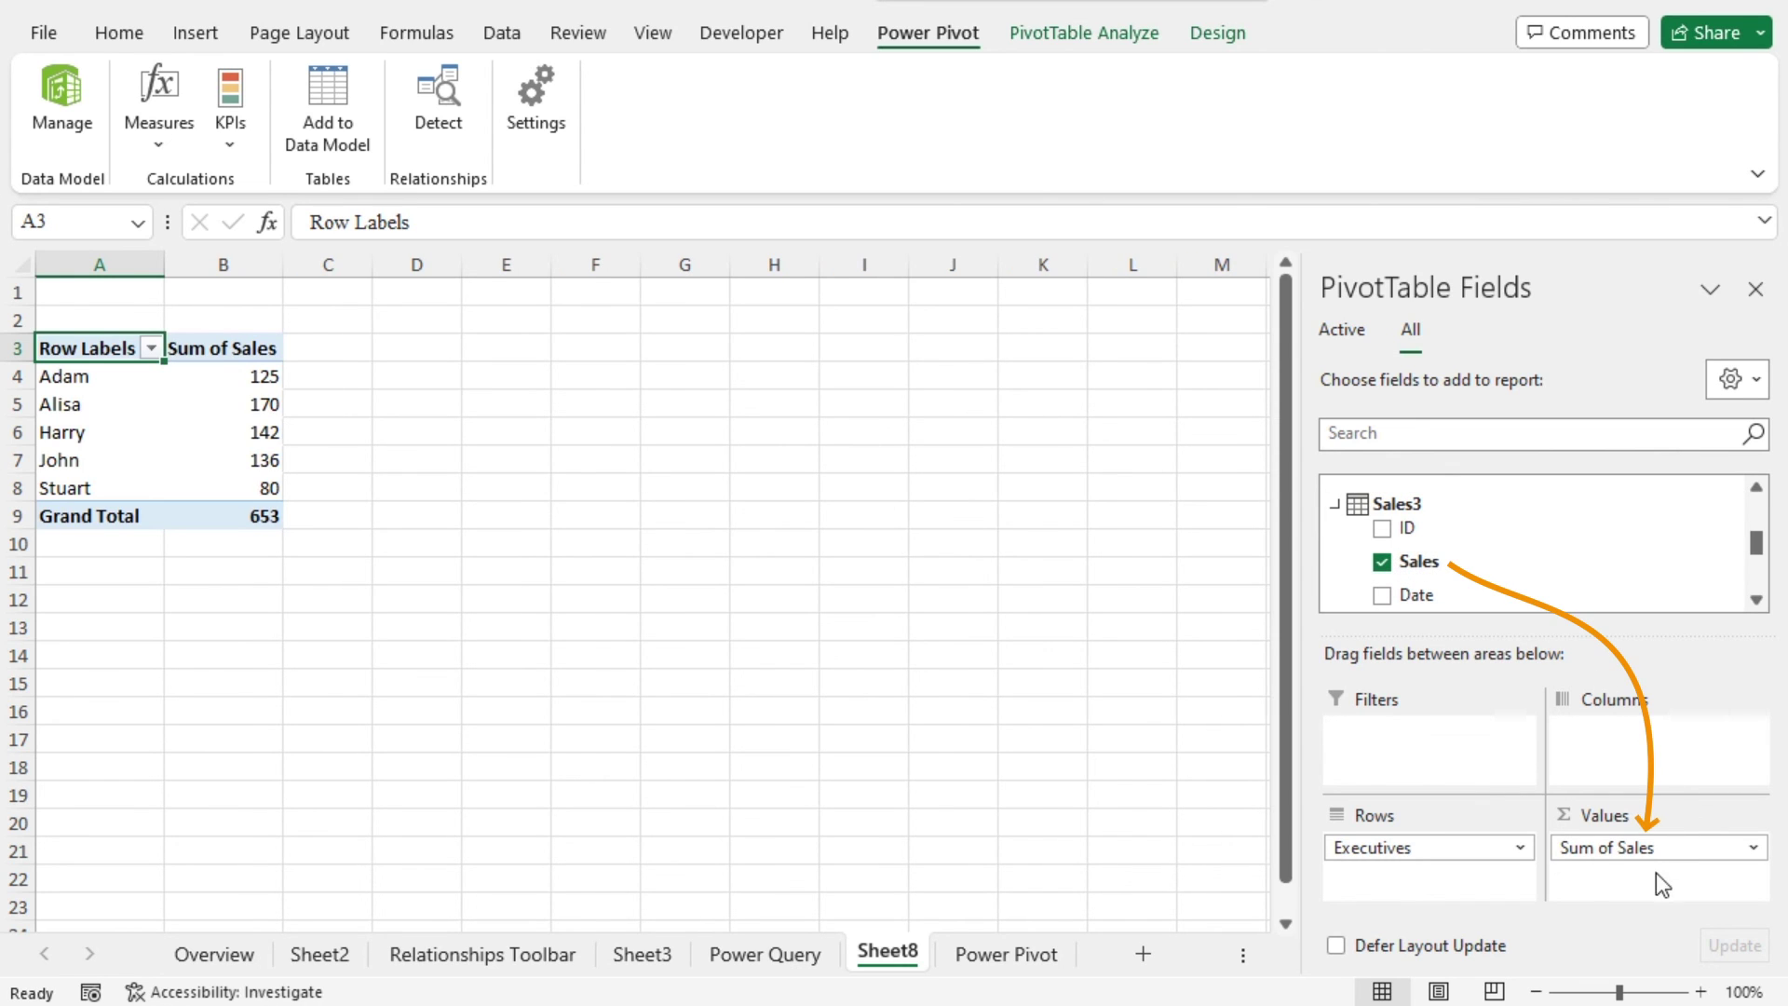